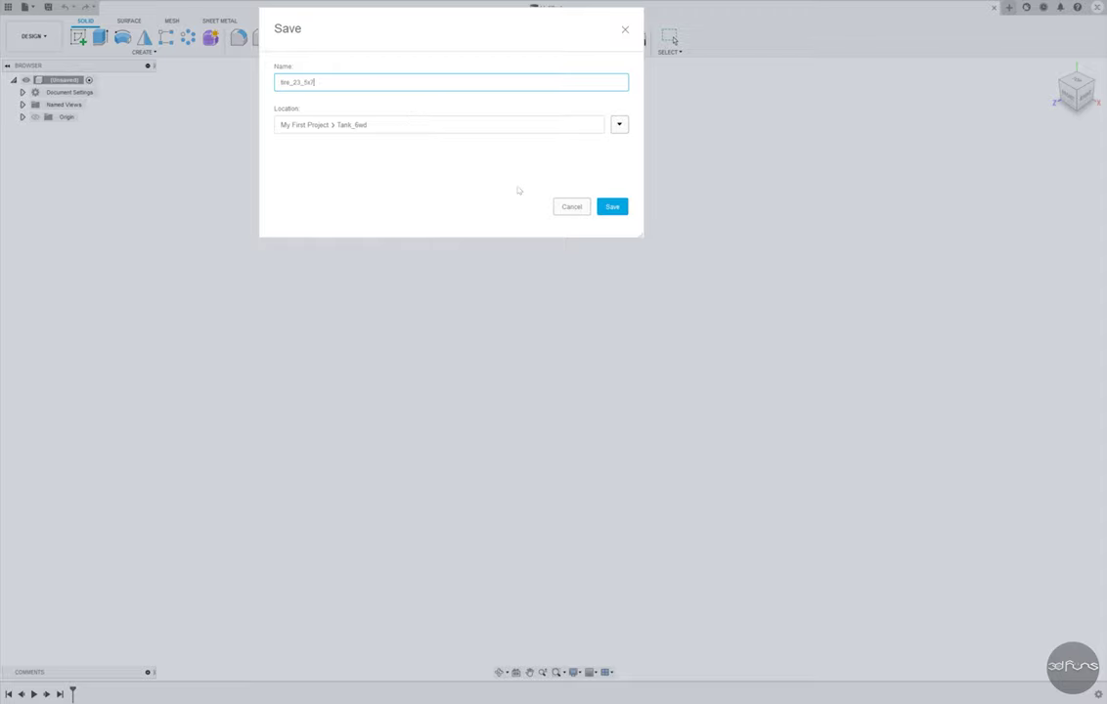
Save the new empty design as tire_23_5x7 in the Tank_6wd folder.
click(612, 208)
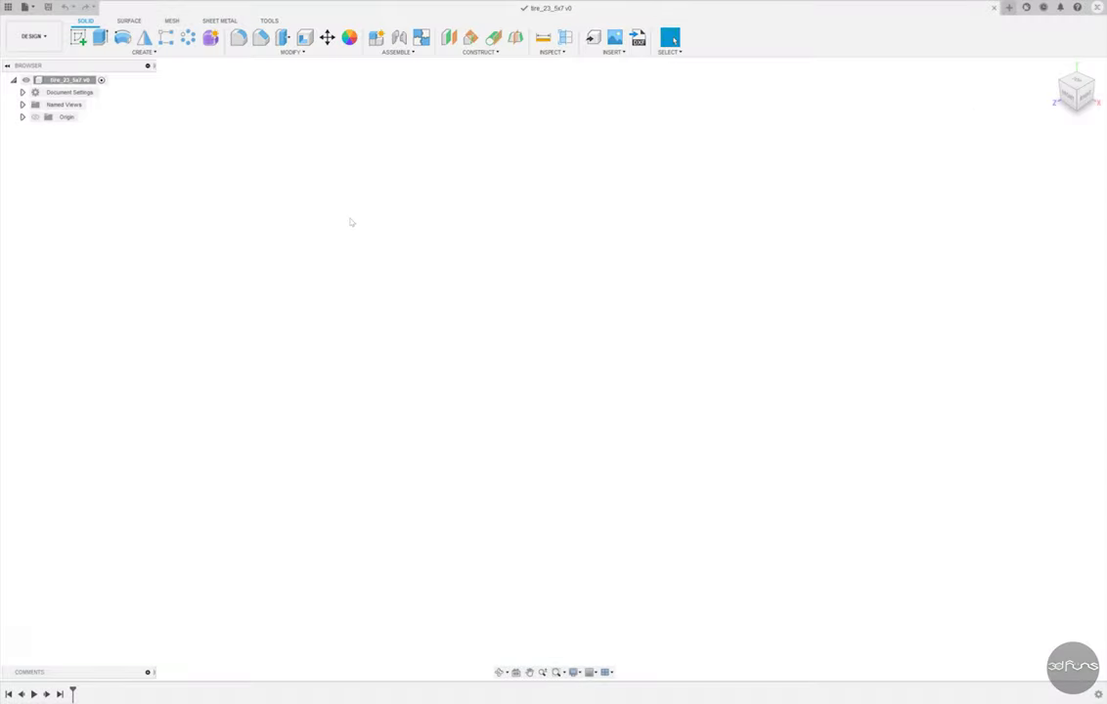
click(78, 38)
On the front plane, sketch concentric Ø13.70 and Ø25 circles centred on the origin.
shift+middle_drag(273, 333, 268, 208)
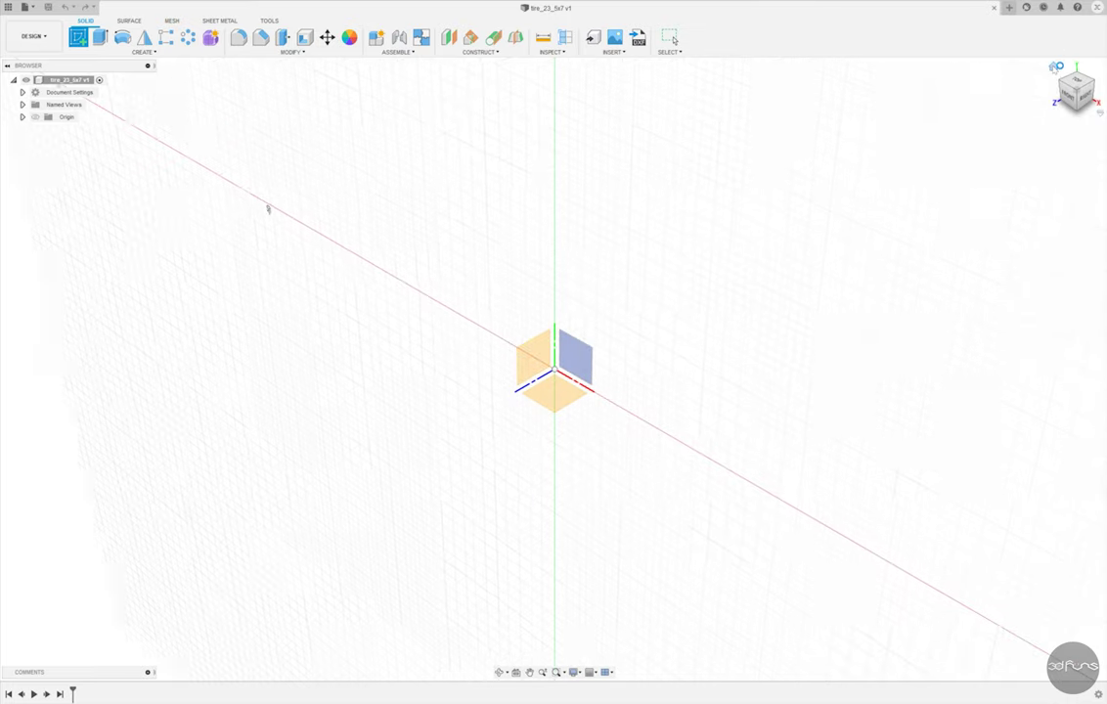
click(575, 357)
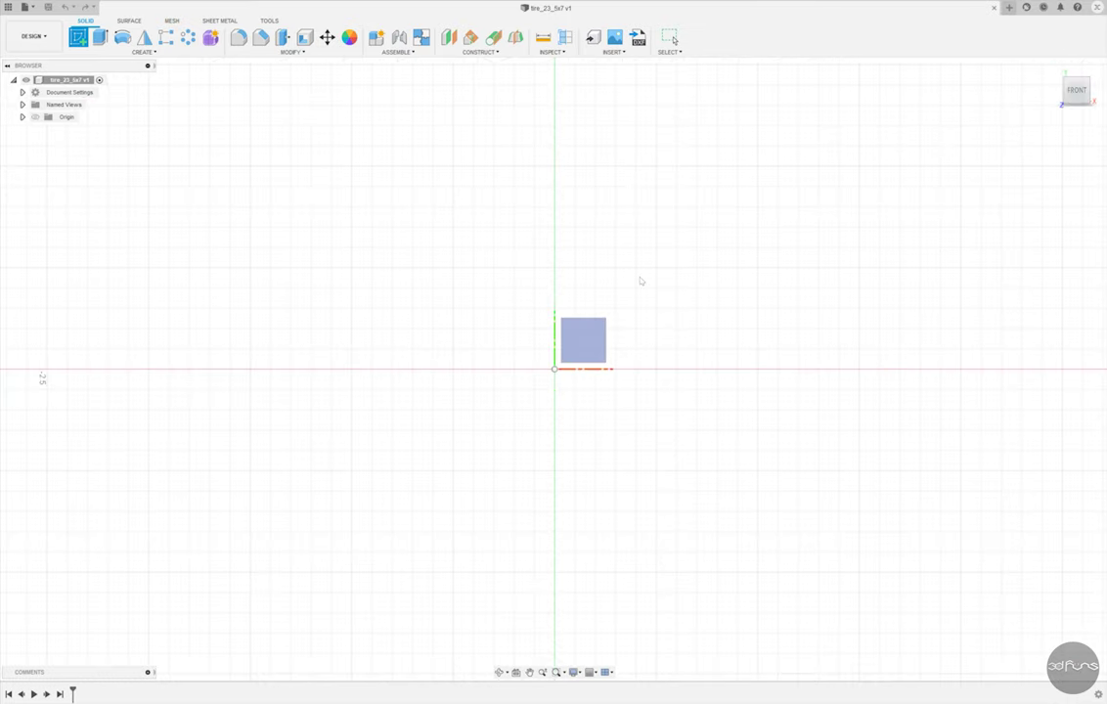
click(596, 335)
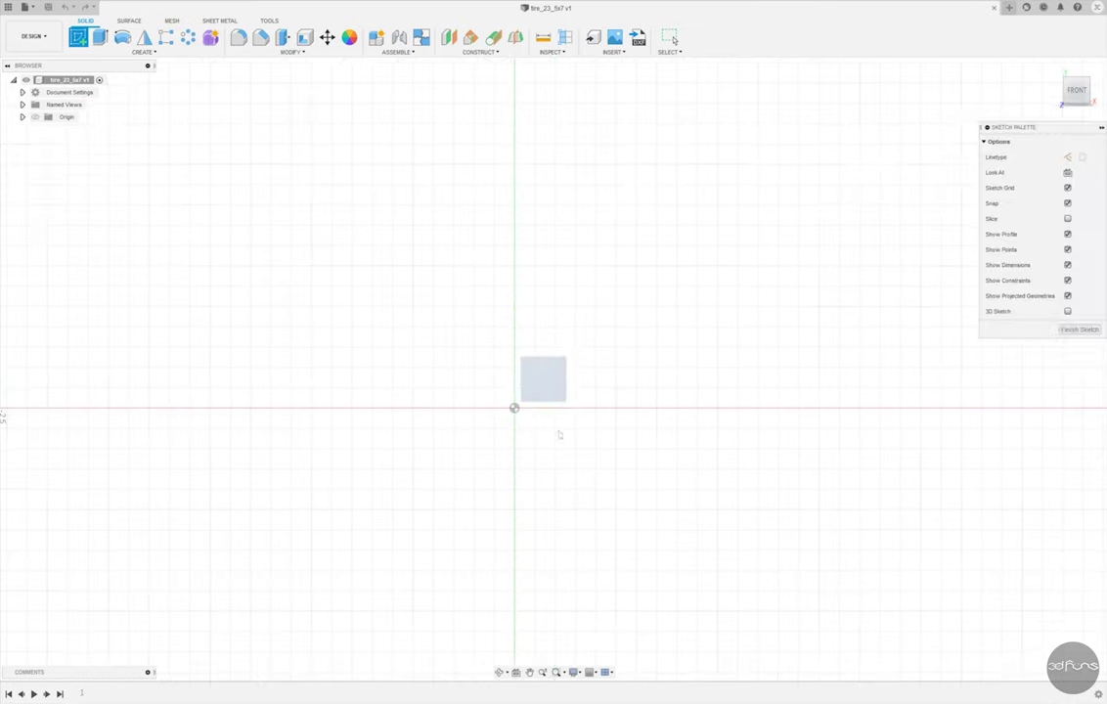
click(144, 37)
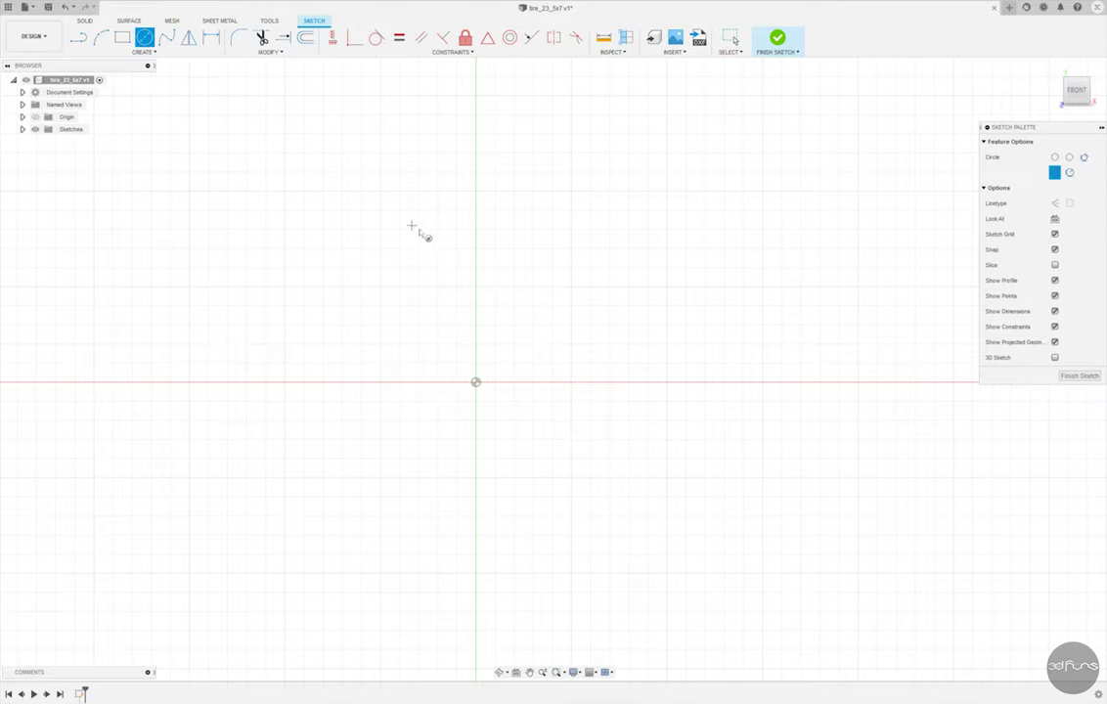
click(475, 382)
key(Return)
scroll(475, 382, up, 5)
scroll(411, 376, down, 3)
scroll(401, 370, down, 1)
click(394, 360)
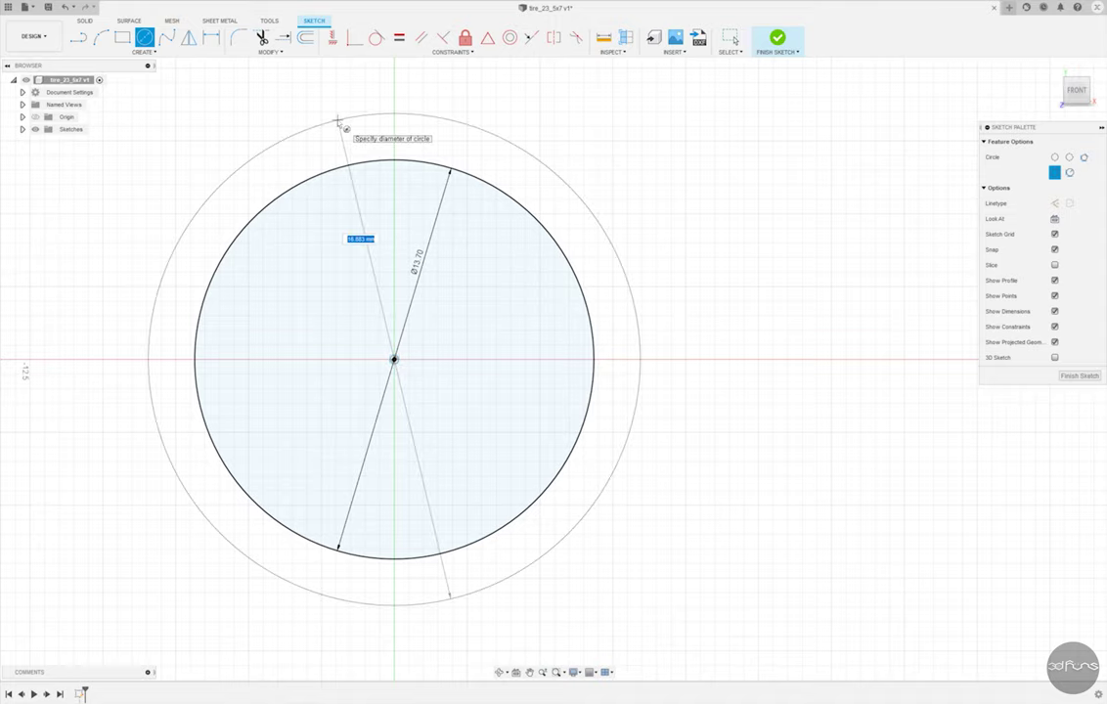
key(Return)
scroll(601, 311, down, 3)
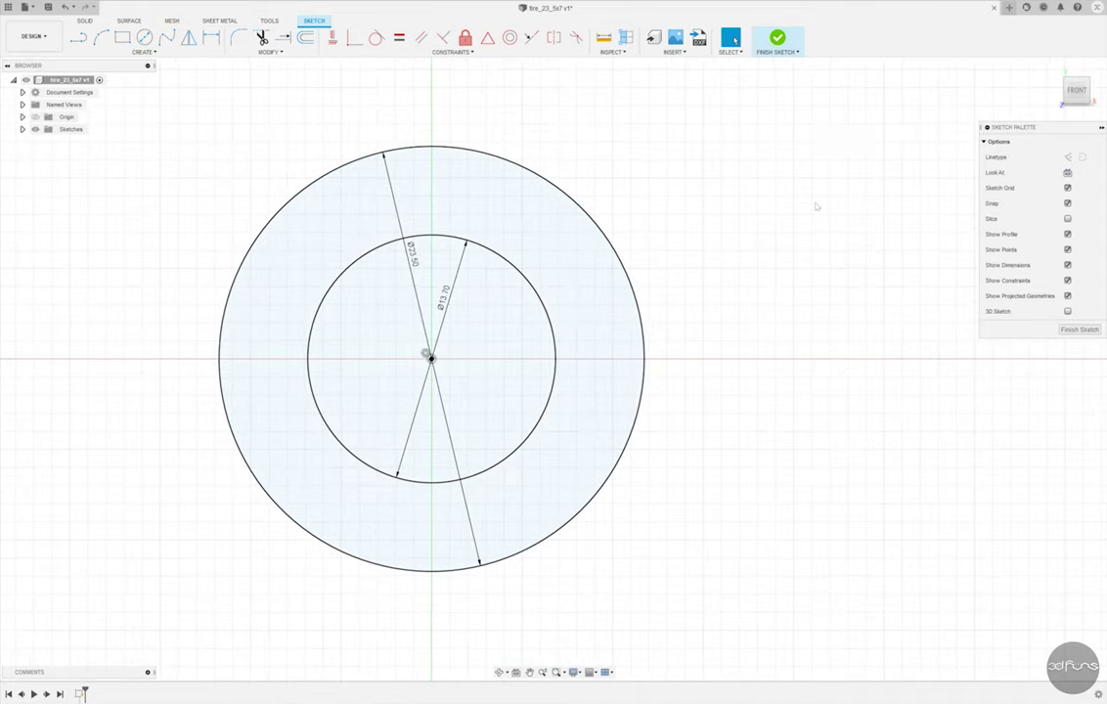
click(777, 39)
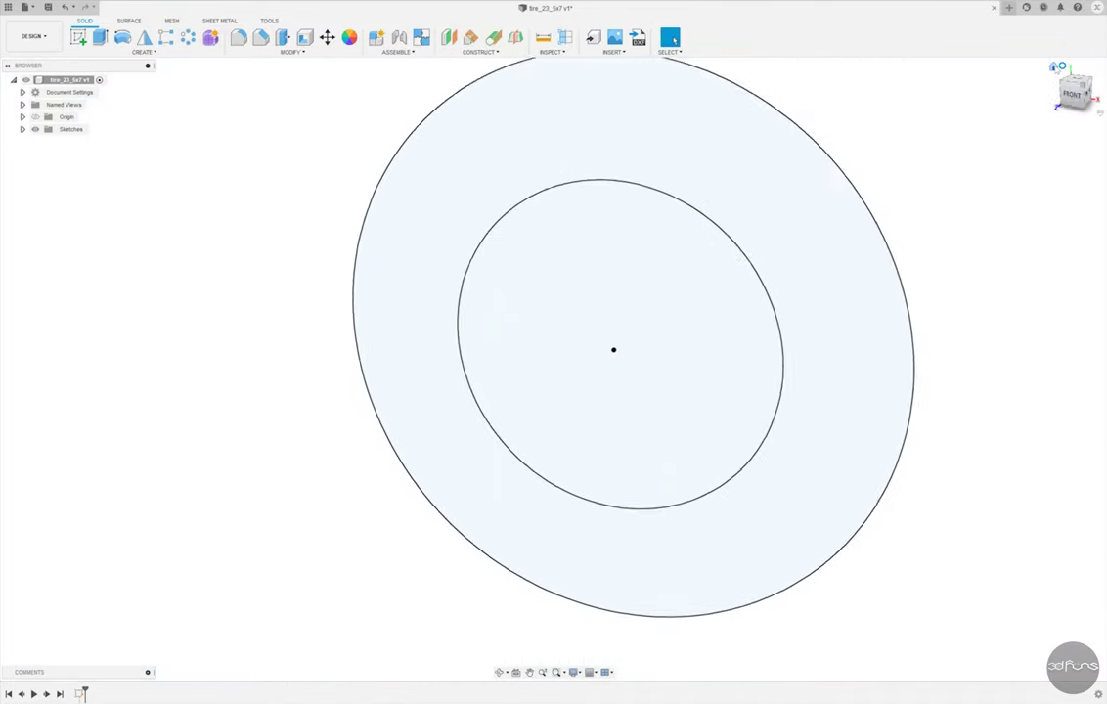
Extrude the ring profile 10 mm and start a new sketch on its front face.
click(102, 40)
click(495, 200)
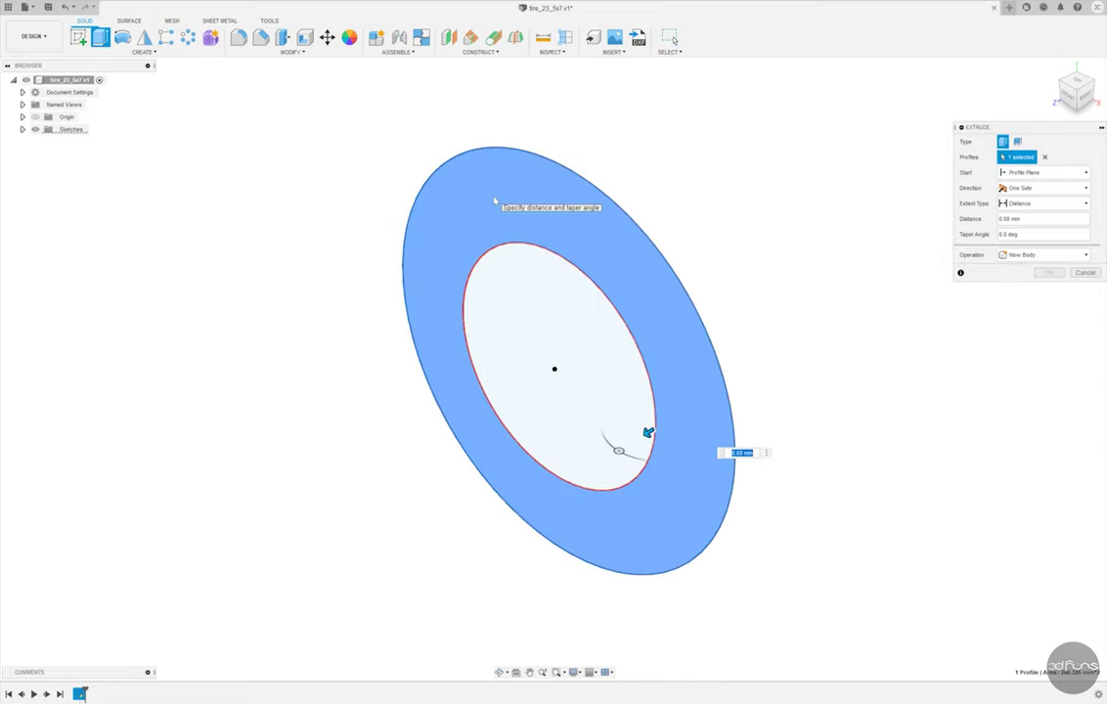
text(10)
key(Return)
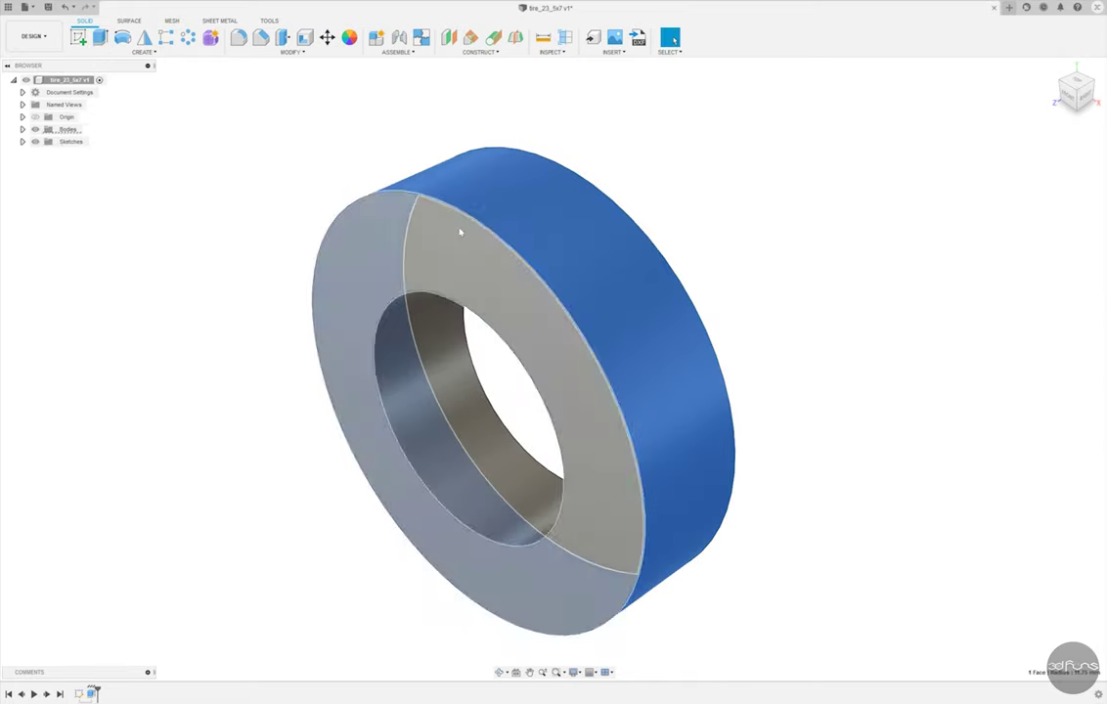
click(78, 37)
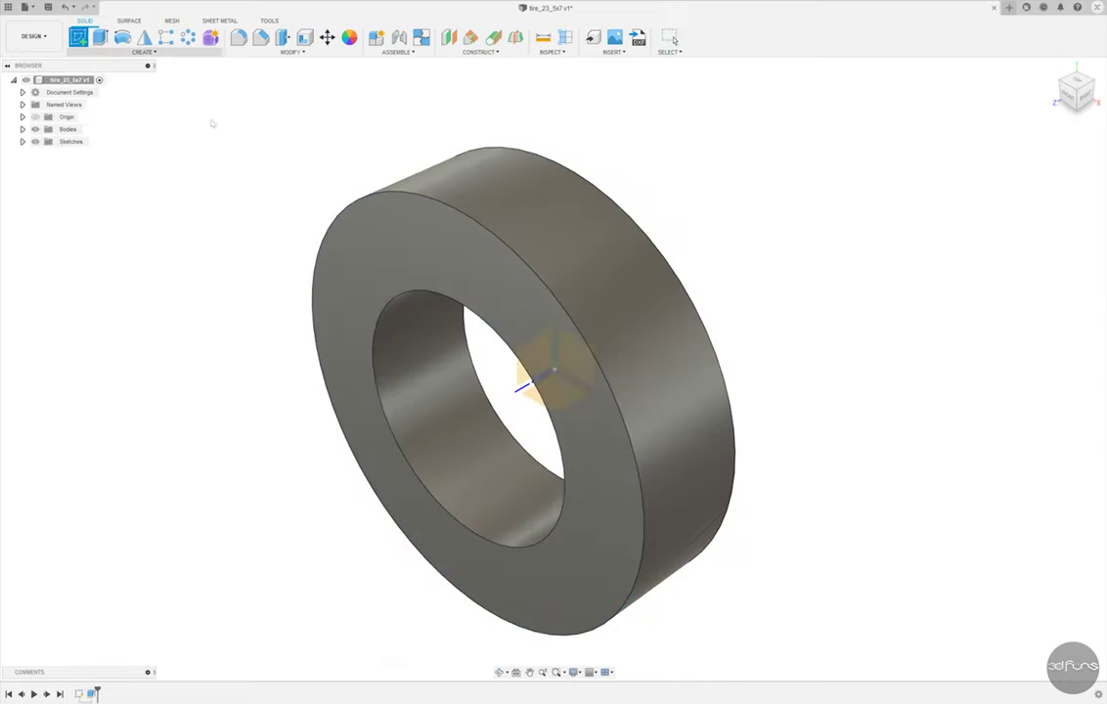
click(383, 221)
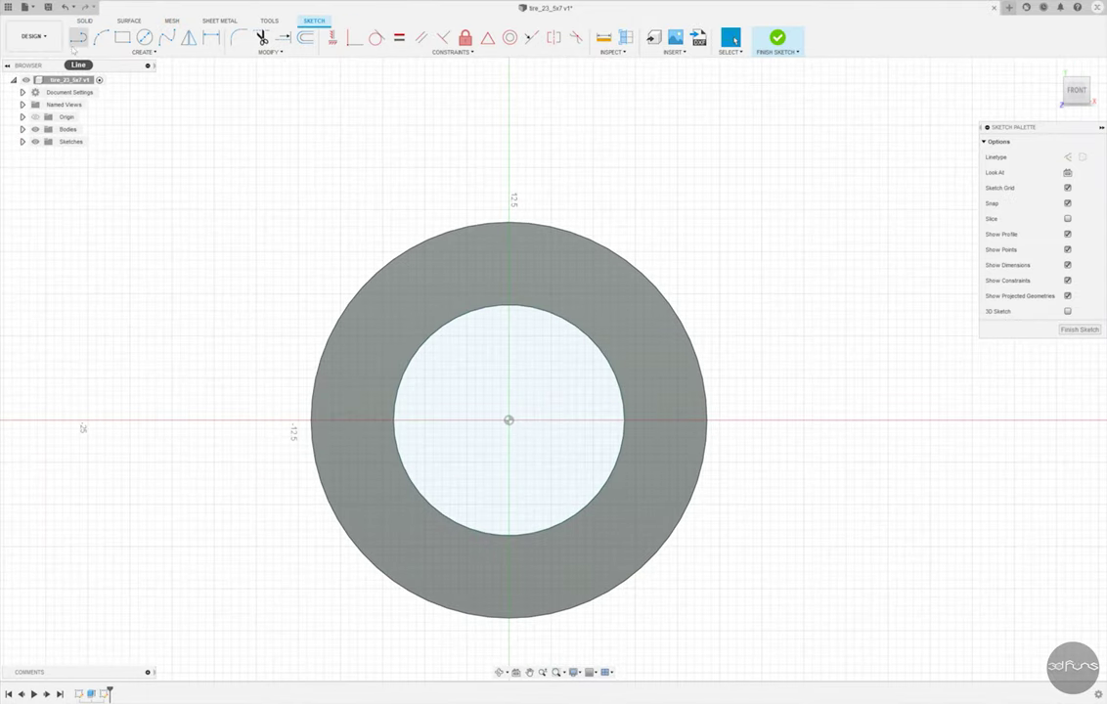
Draw a 20 mm vertical line from the centre and a second line forming a narrow wedge.
click(76, 40)
click(509, 420)
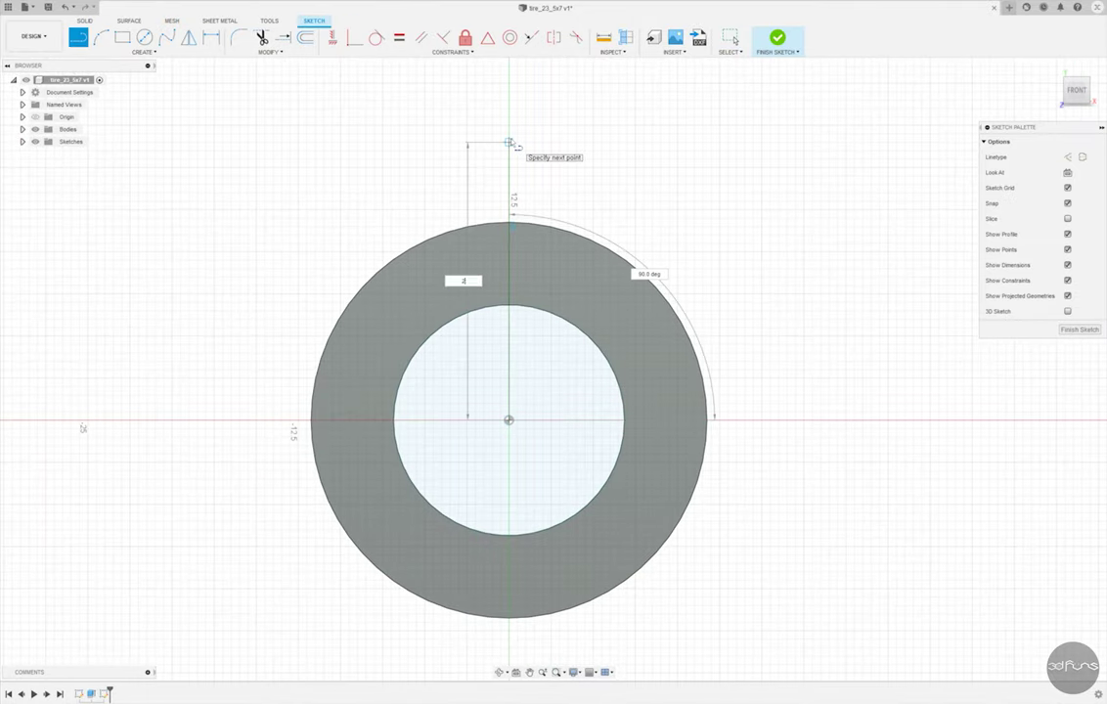
text(20)
key(Return)
key(Escape)
click(78, 37)
click(509, 420)
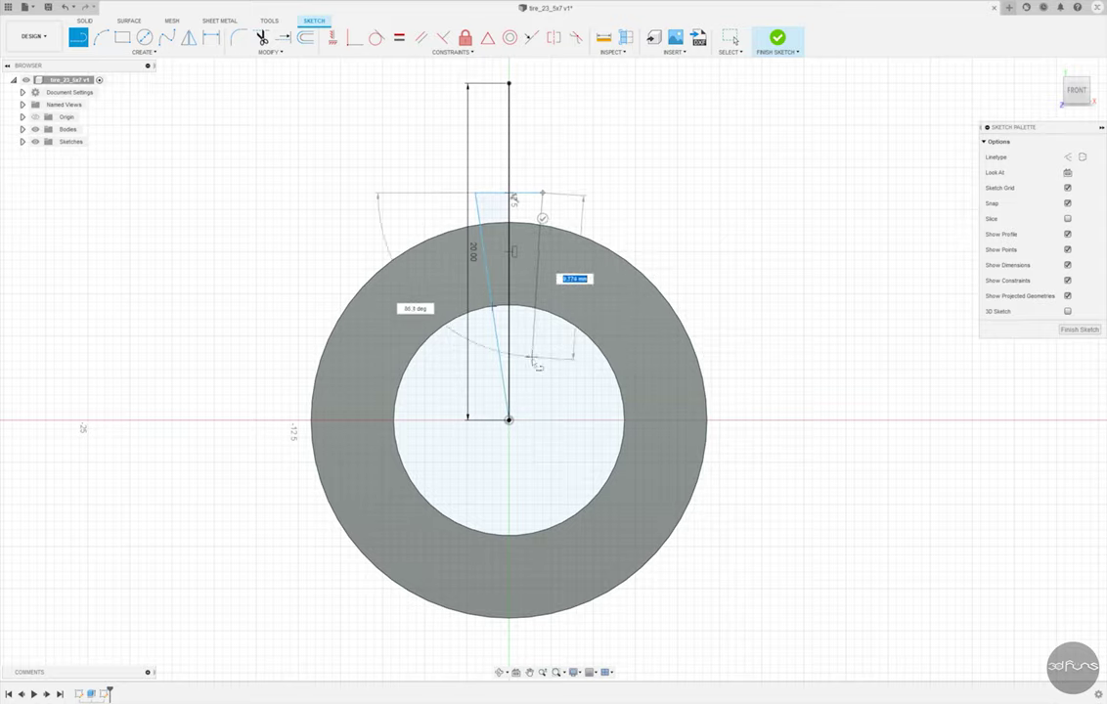
click(542, 193)
scroll(552, 269, up, 3)
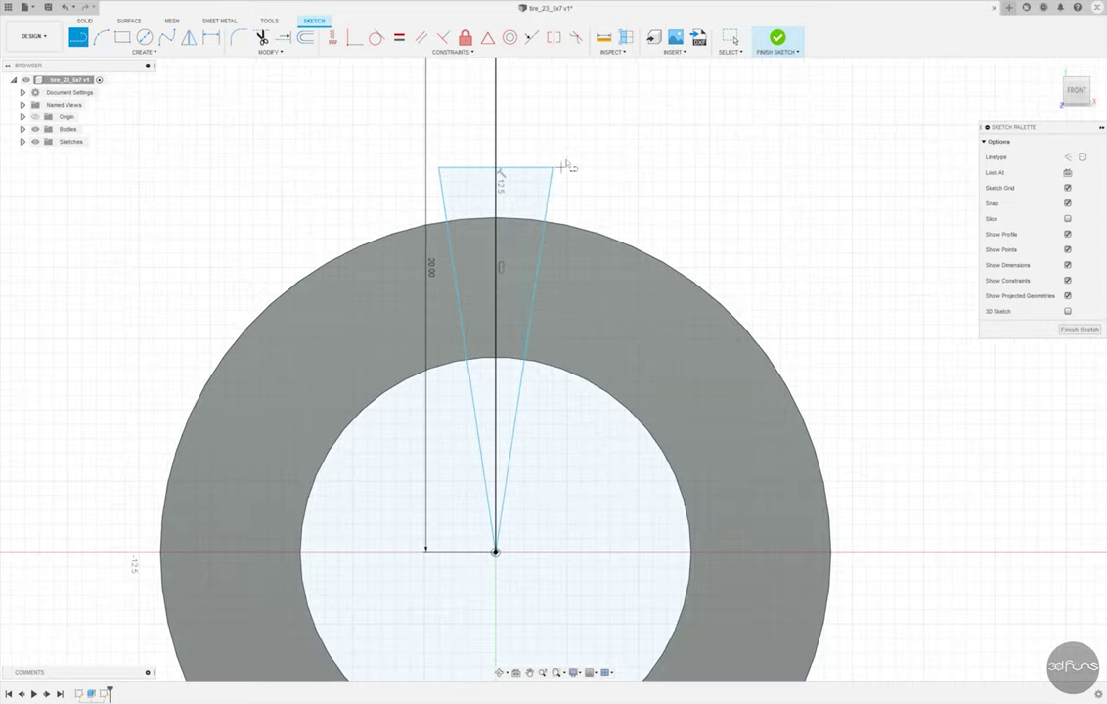
key(Escape)
Draw a circle and dimension its offset from the ring's outer edge to 1.5.
click(145, 37)
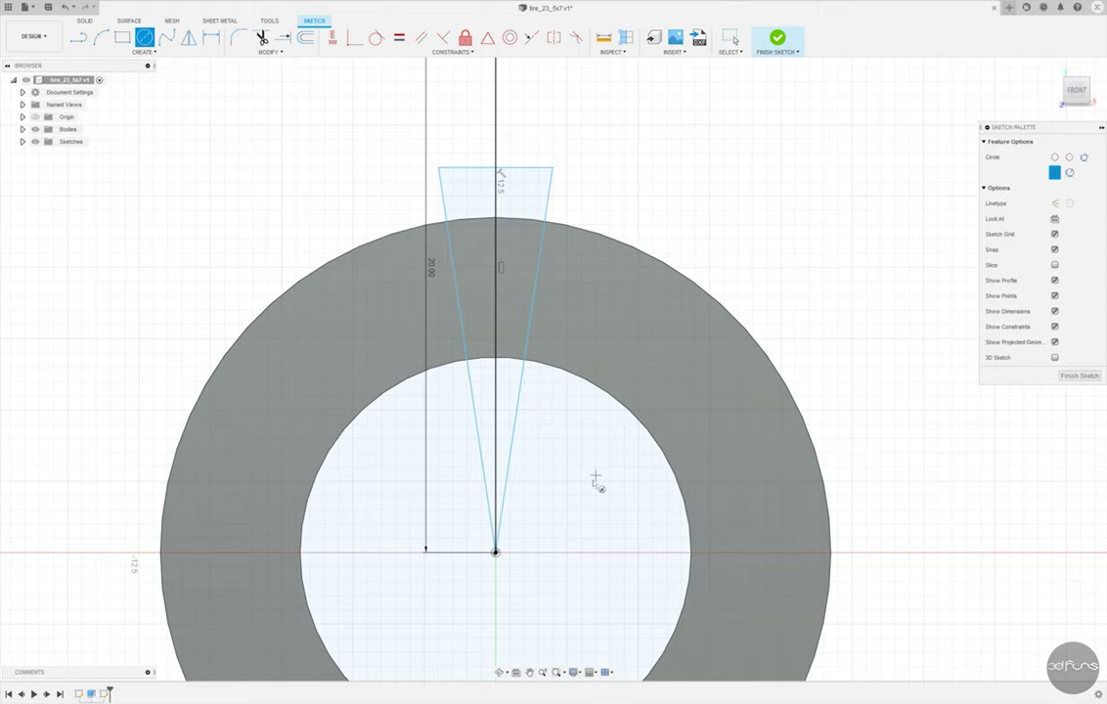
click(495, 553)
click(531, 262)
click(211, 38)
click(564, 227)
click(606, 285)
click(650, 229)
text(1.5)
key(Return)
Dimension the angle between the wedge's two lines to 3°.
click(468, 312)
click(525, 315)
click(512, 298)
text(3)
key(Return)
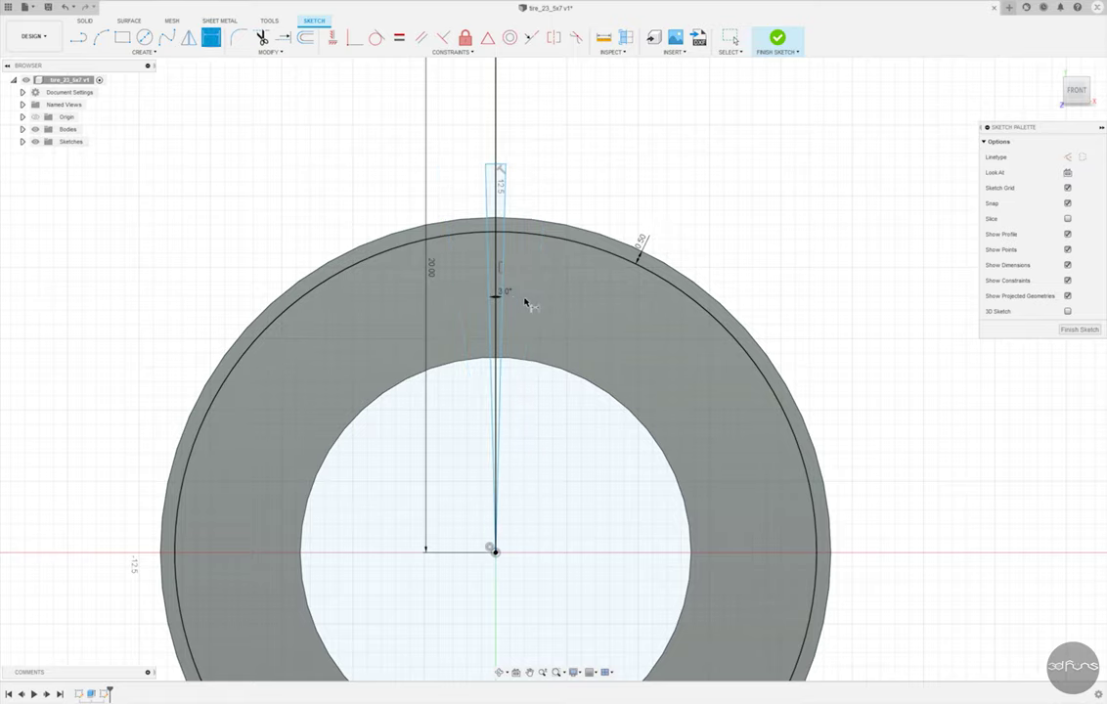
scroll(518, 201, up, 2)
scroll(514, 299, down, 2)
scroll(515, 299, up, 4)
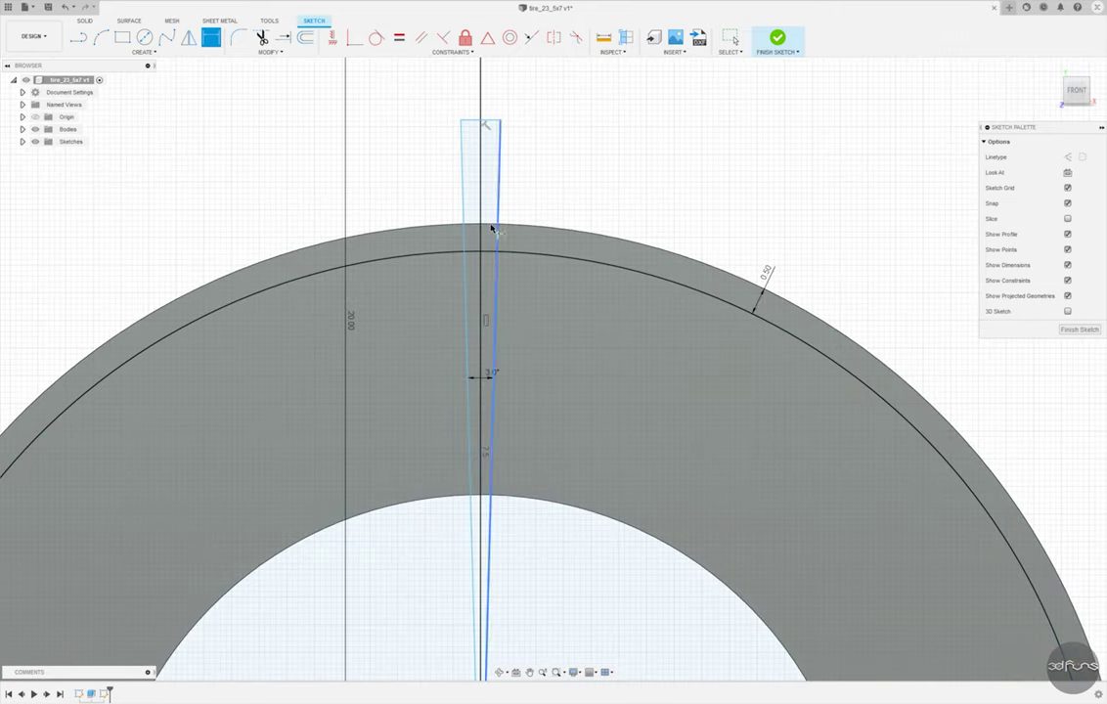
click(262, 39)
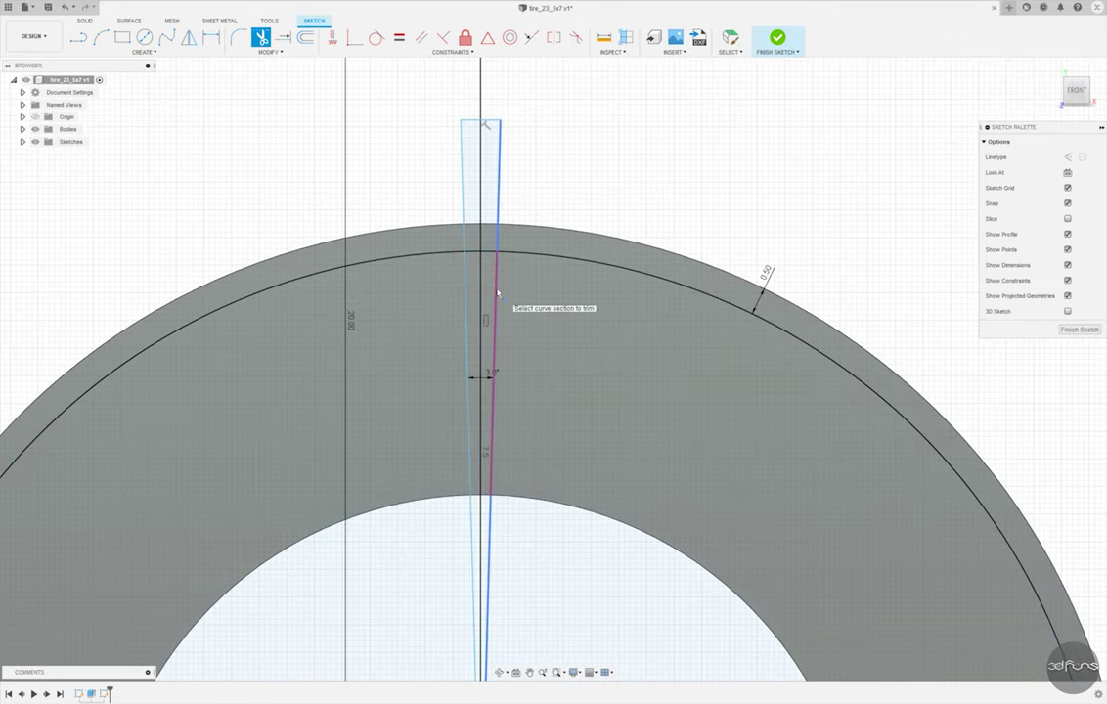
Trim the wedge lines and offset arc down to the small slot outline at the top.
click(497, 293)
click(474, 125)
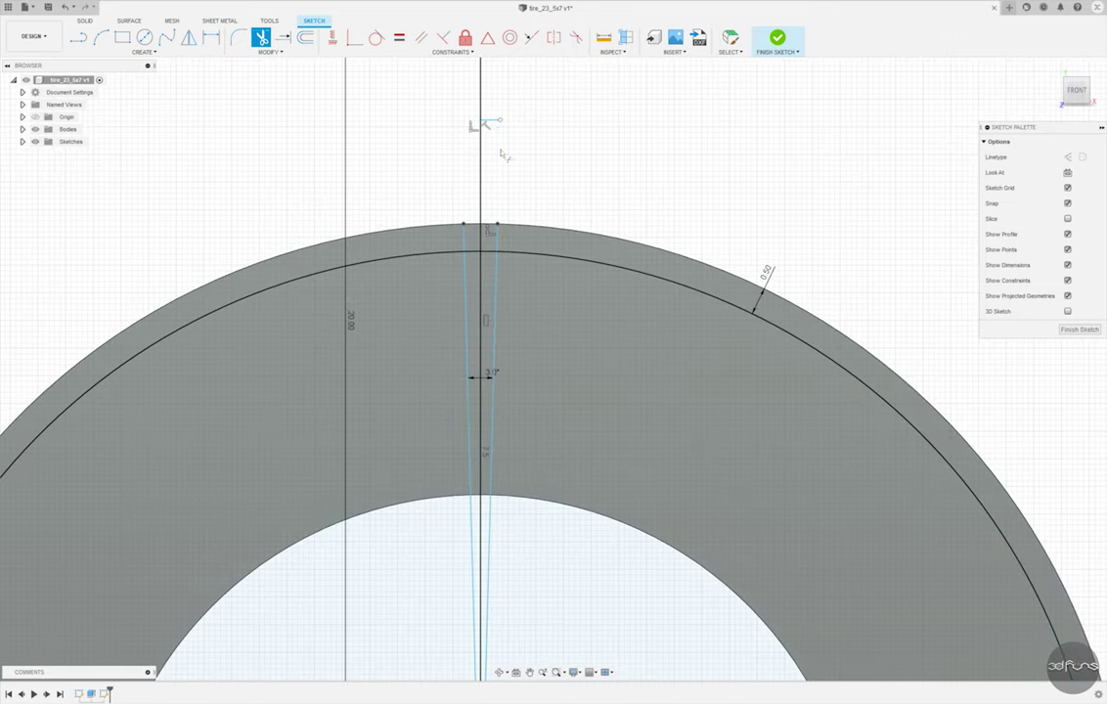
click(448, 253)
scroll(516, 242, down, 1)
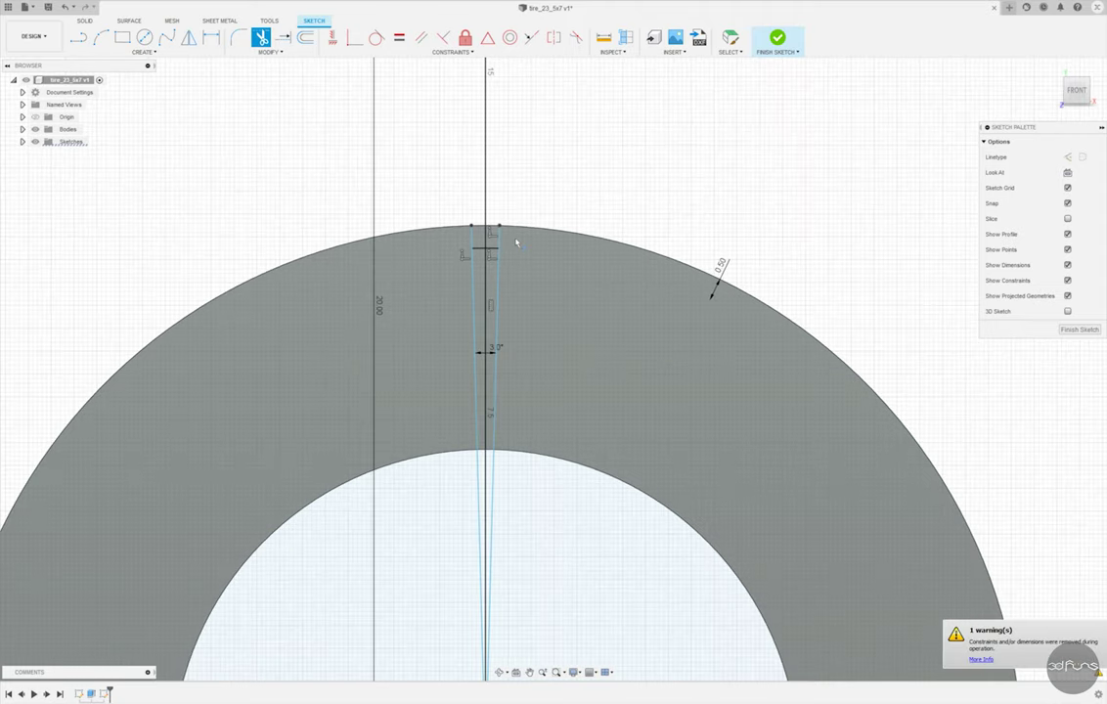
scroll(517, 243, up, 1)
click(492, 313)
click(476, 313)
click(481, 651)
scroll(535, 263, down, 3)
key(Escape)
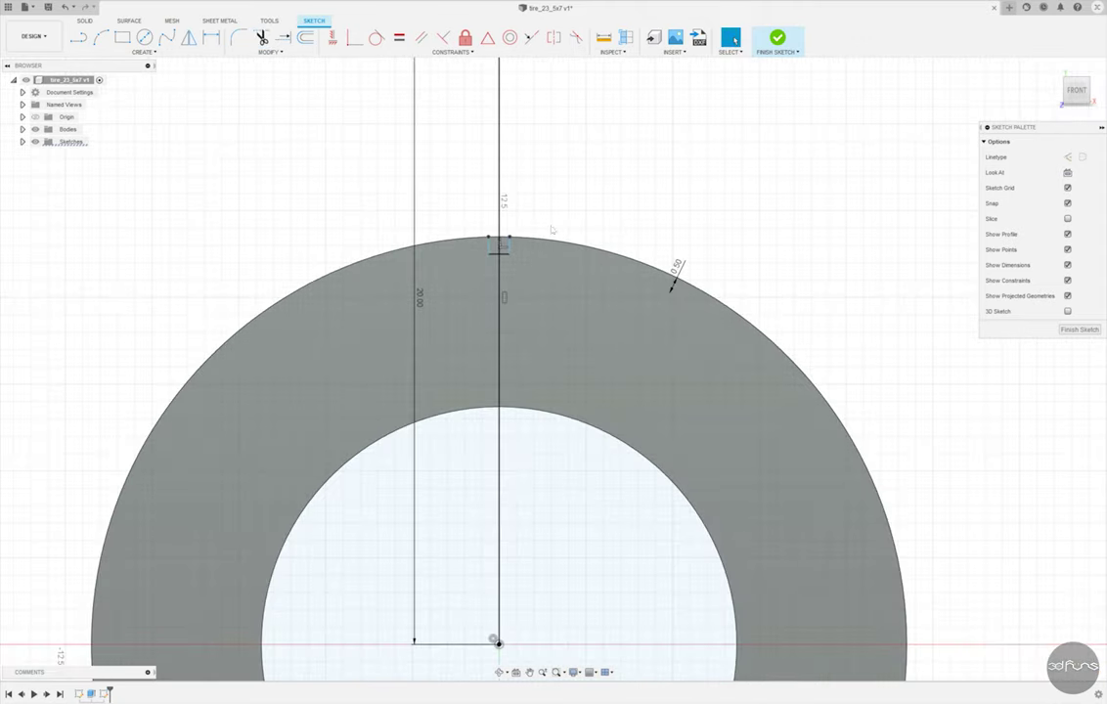
Dimension the small slot's angle to 3°.
click(212, 40)
scroll(500, 282, up, 2)
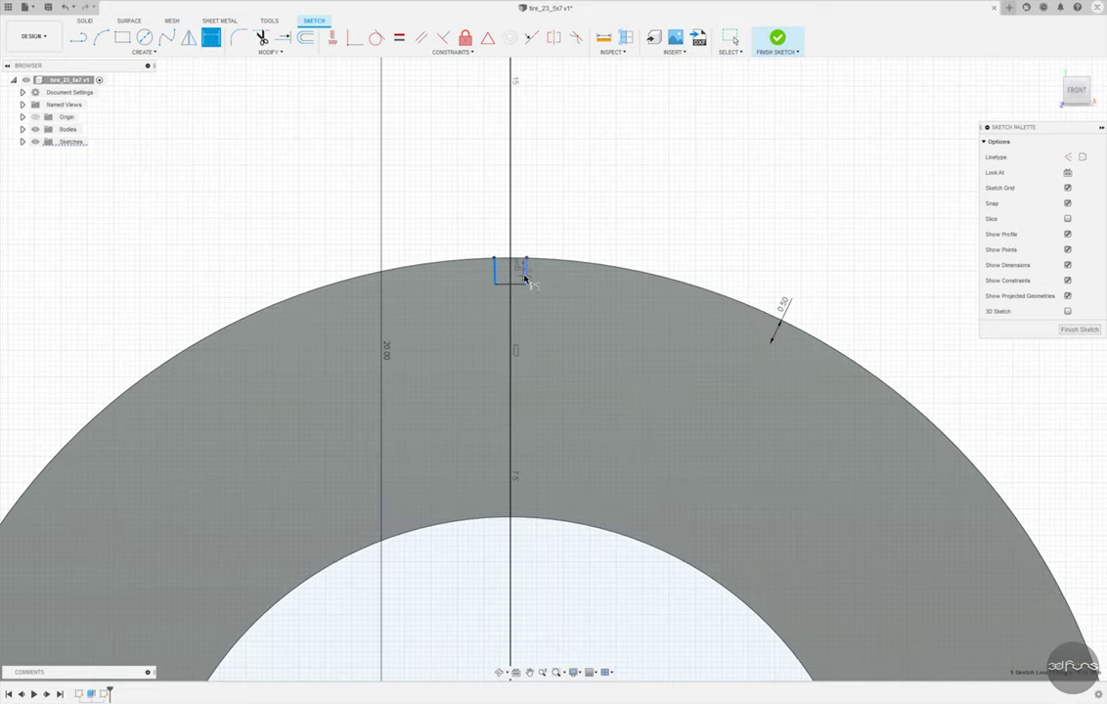
click(521, 393)
text(3)
key(Return)
scroll(536, 235, down, 1)
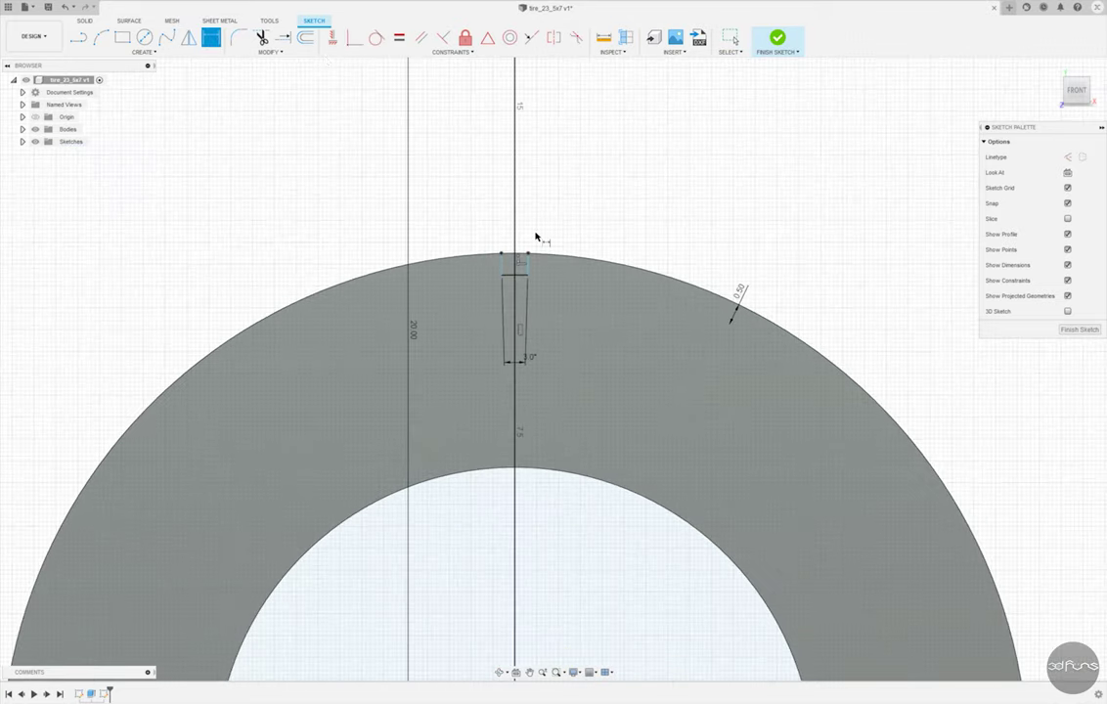
Apply constraints to the small tapered slot's side lines.
click(333, 40)
scroll(473, 104, down, 2)
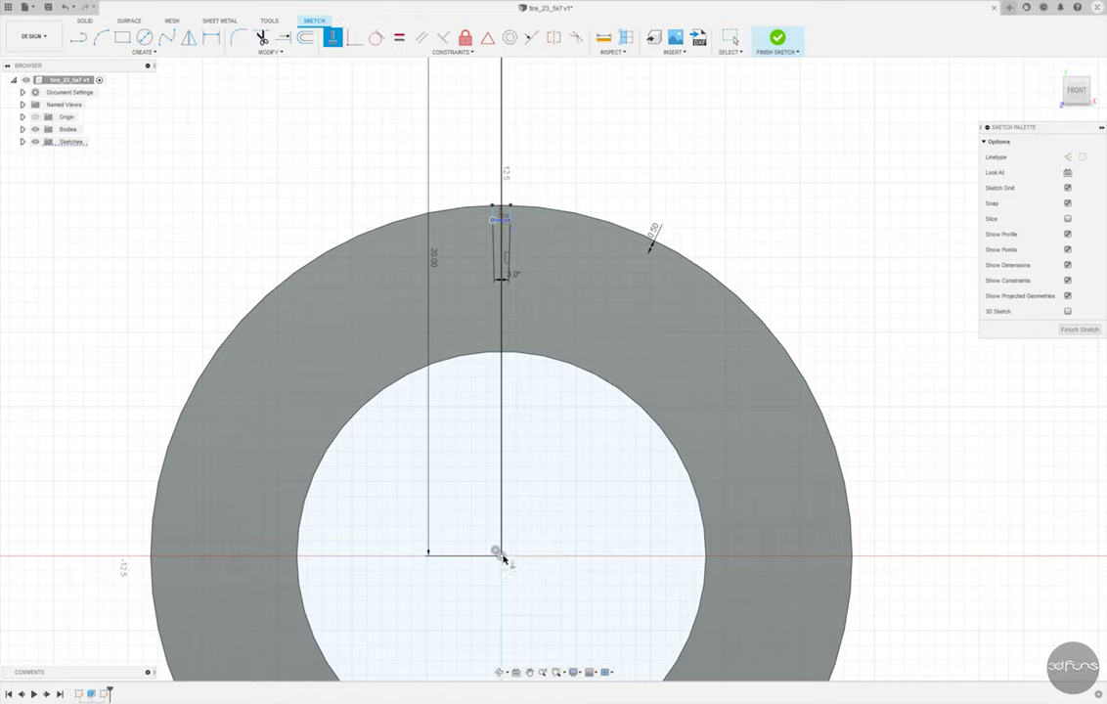
click(502, 555)
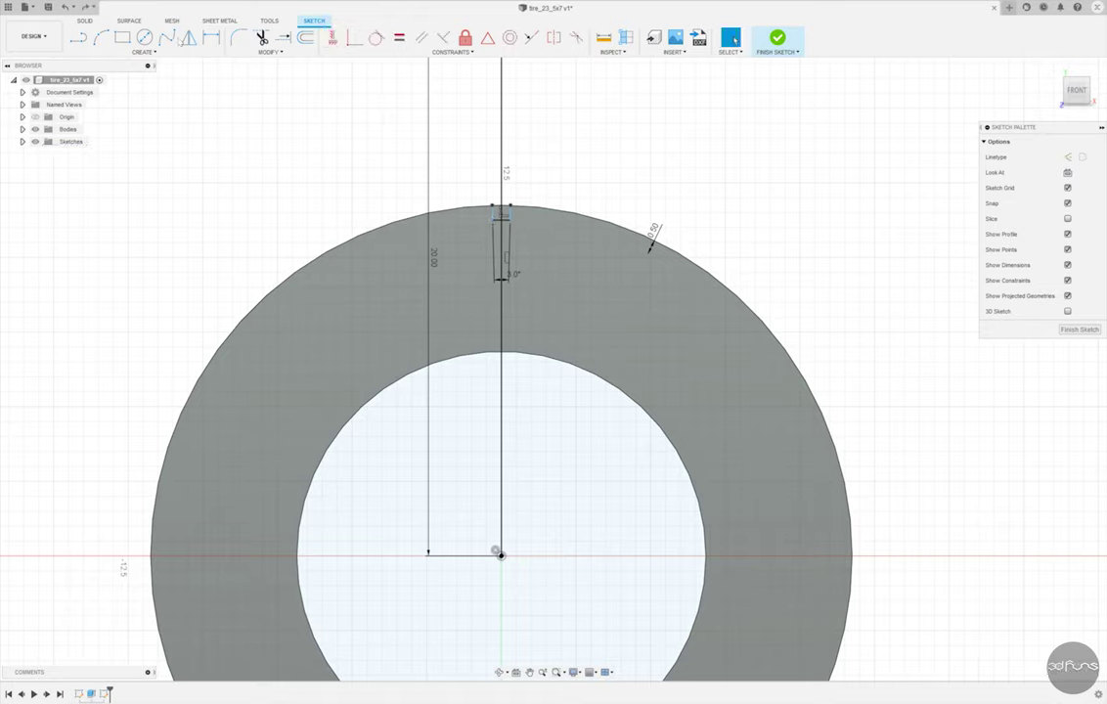
key(l)
click(500, 554)
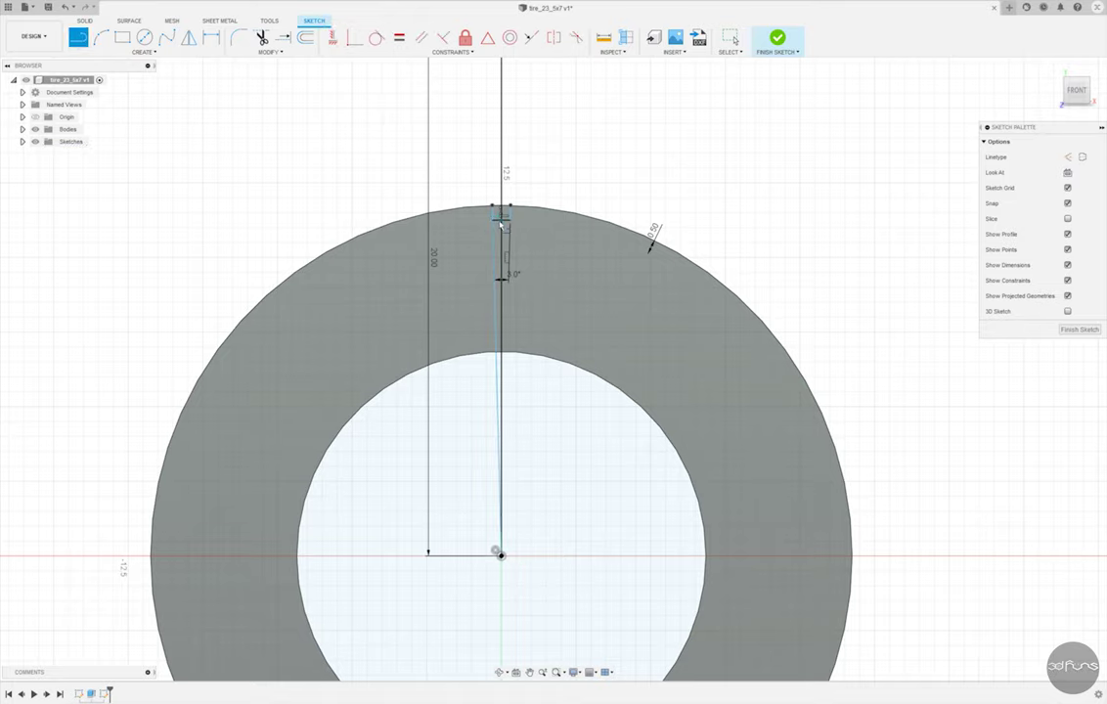
key(Escape)
scroll(509, 164, up, 3)
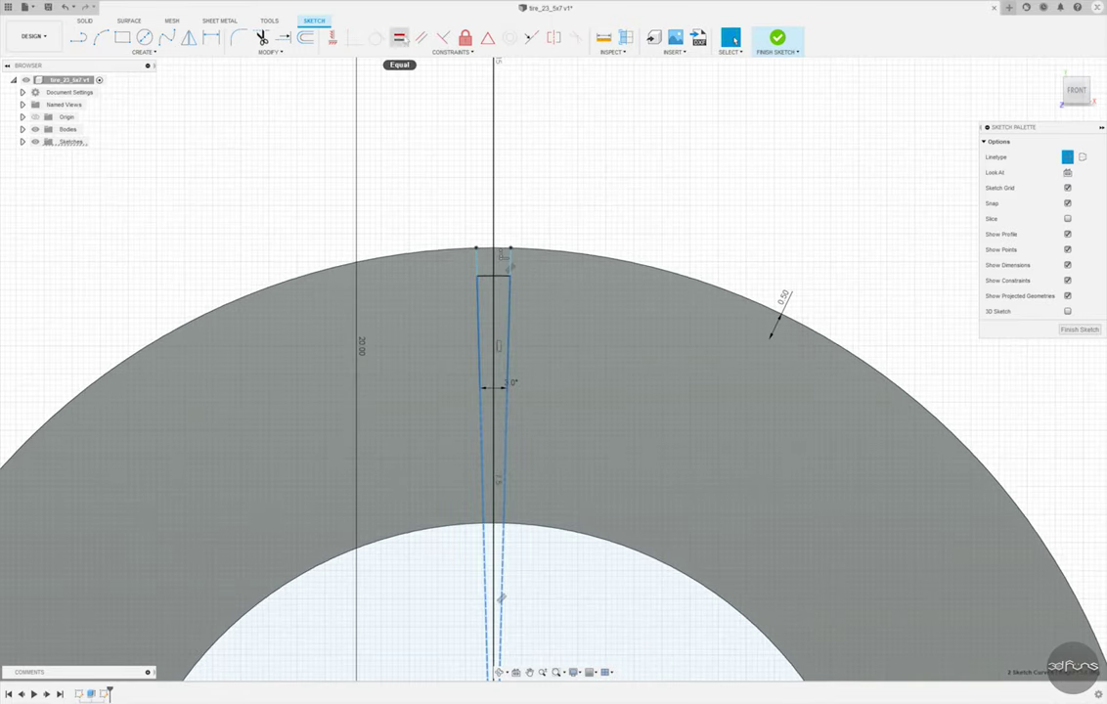
click(420, 38)
click(512, 289)
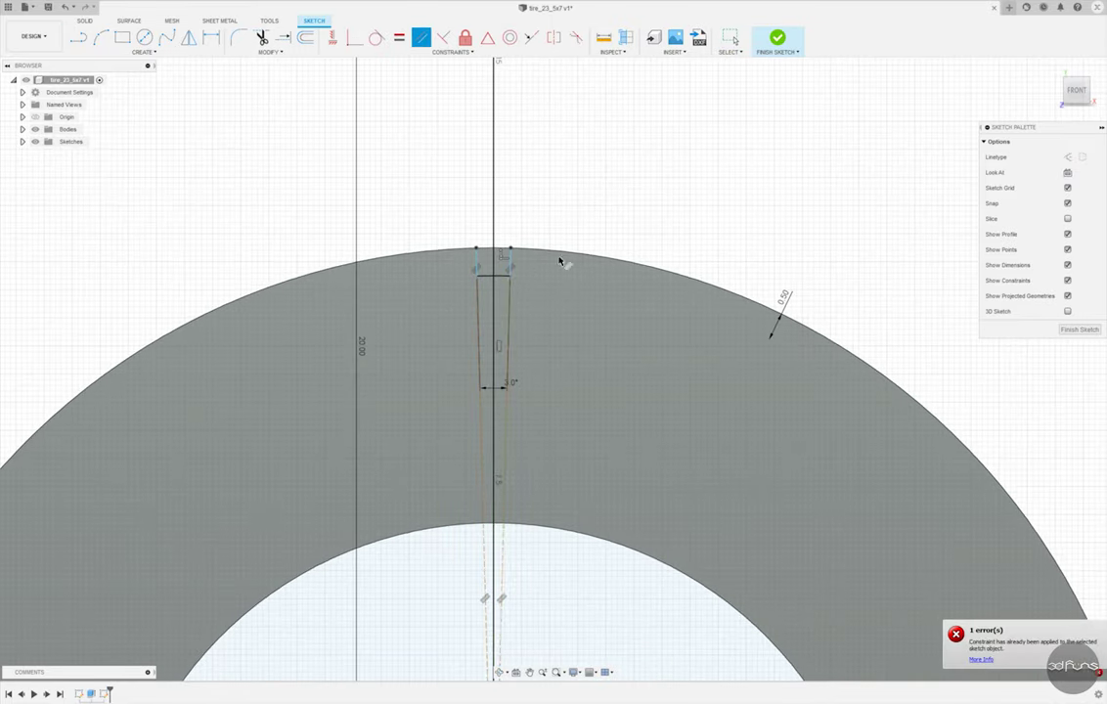
key(Escape)
scroll(512, 216, up, 1)
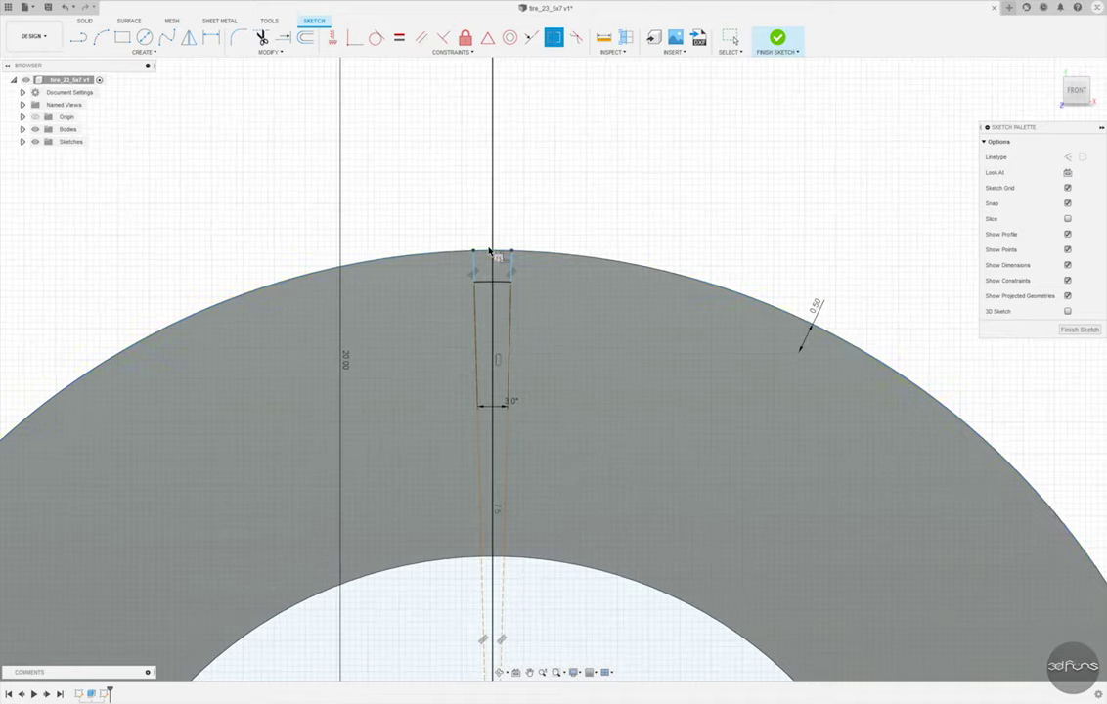
scroll(511, 252, up, 2)
key(Escape)
Make the slot sides symmetric about the vertical centre line and finish the sketch.
click(479, 176)
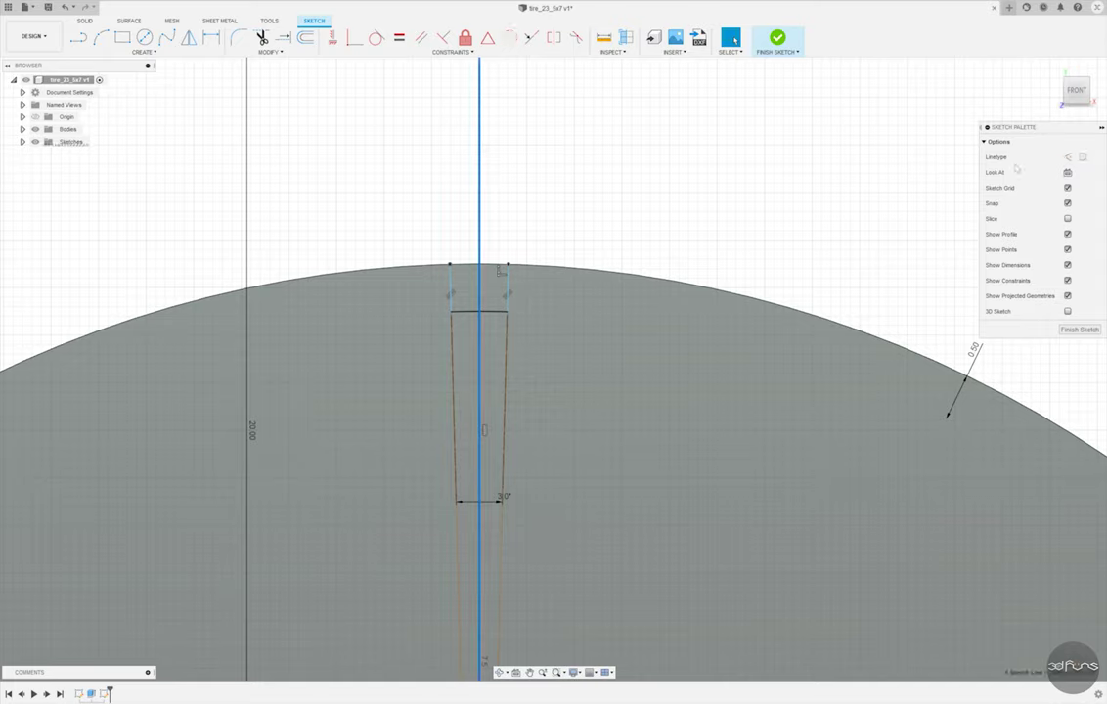
click(554, 37)
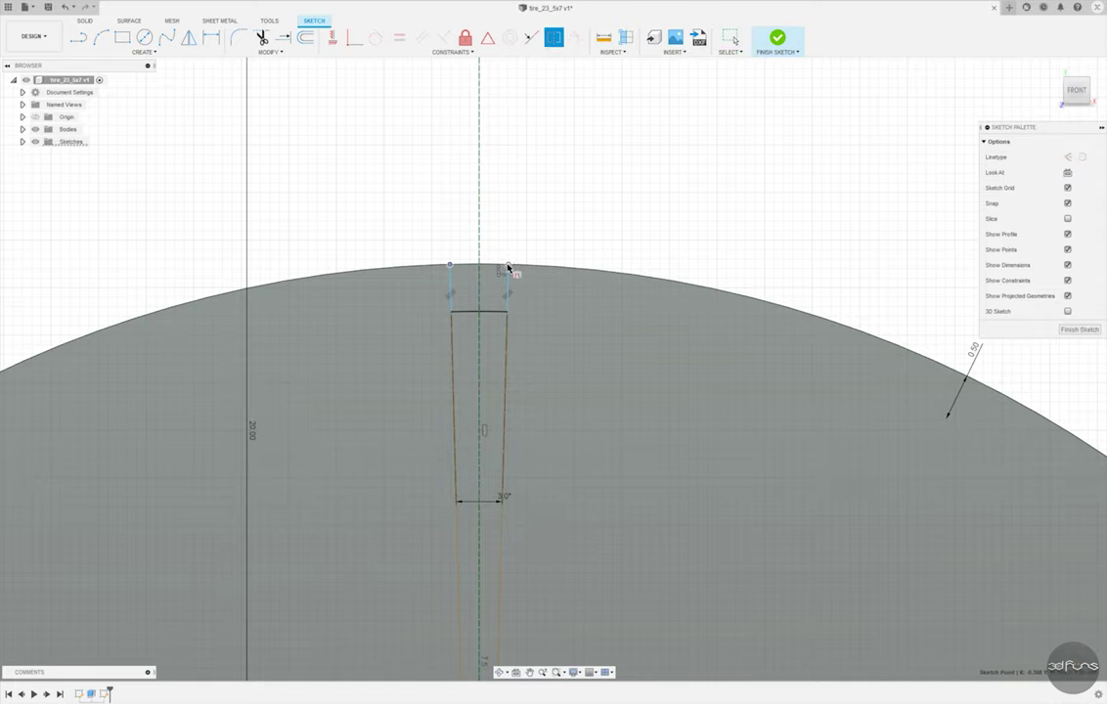
scroll(478, 254, down, 2)
scroll(499, 274, down, 2)
scroll(514, 288, down, 1)
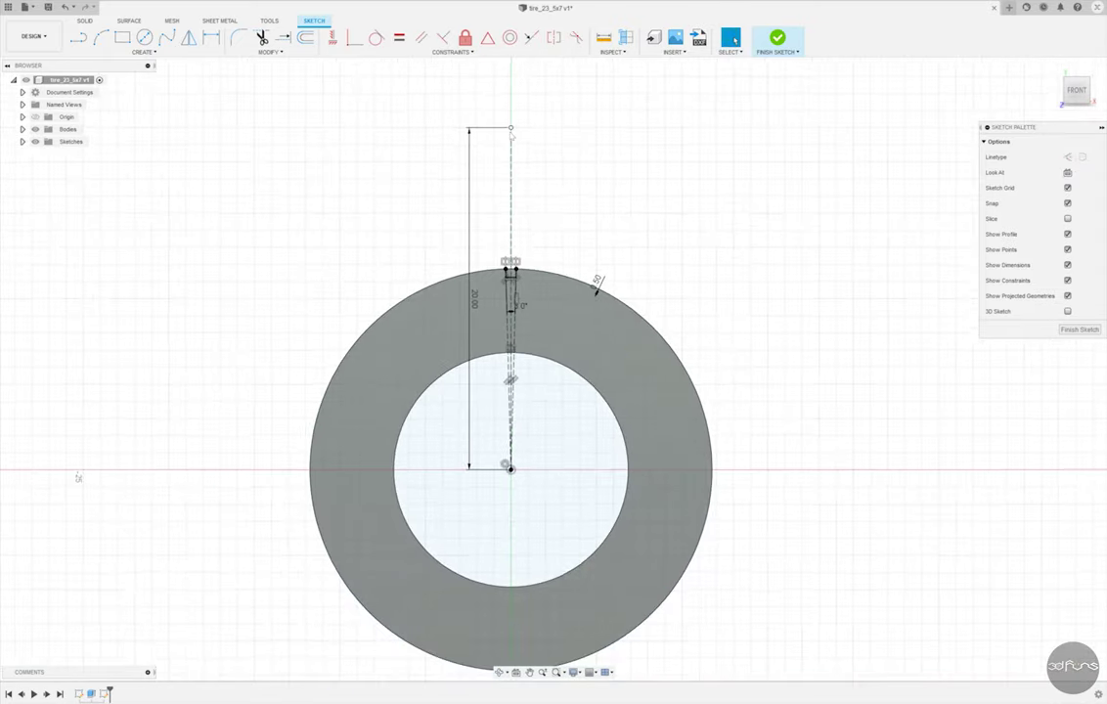
click(473, 300)
scroll(477, 283, up, 3)
click(777, 39)
scroll(563, 190, up, 3)
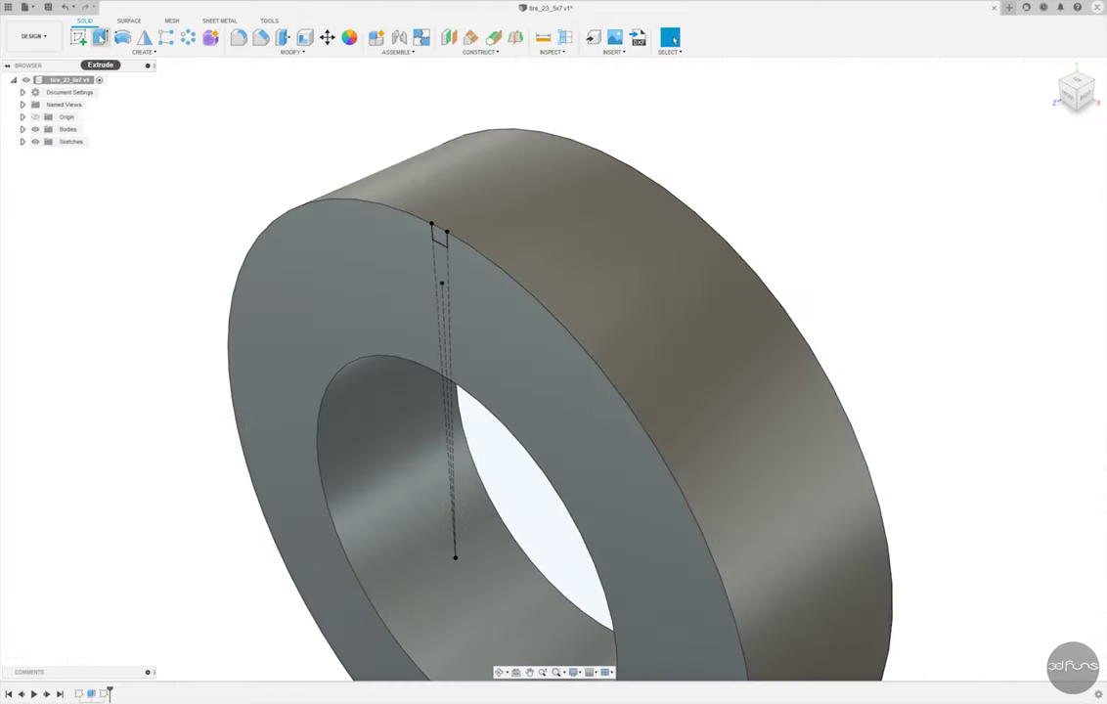
Cut the slot profile through the ring with the extrude extent set to All.
scroll(508, 225, up, 3)
key(e)
click(460, 250)
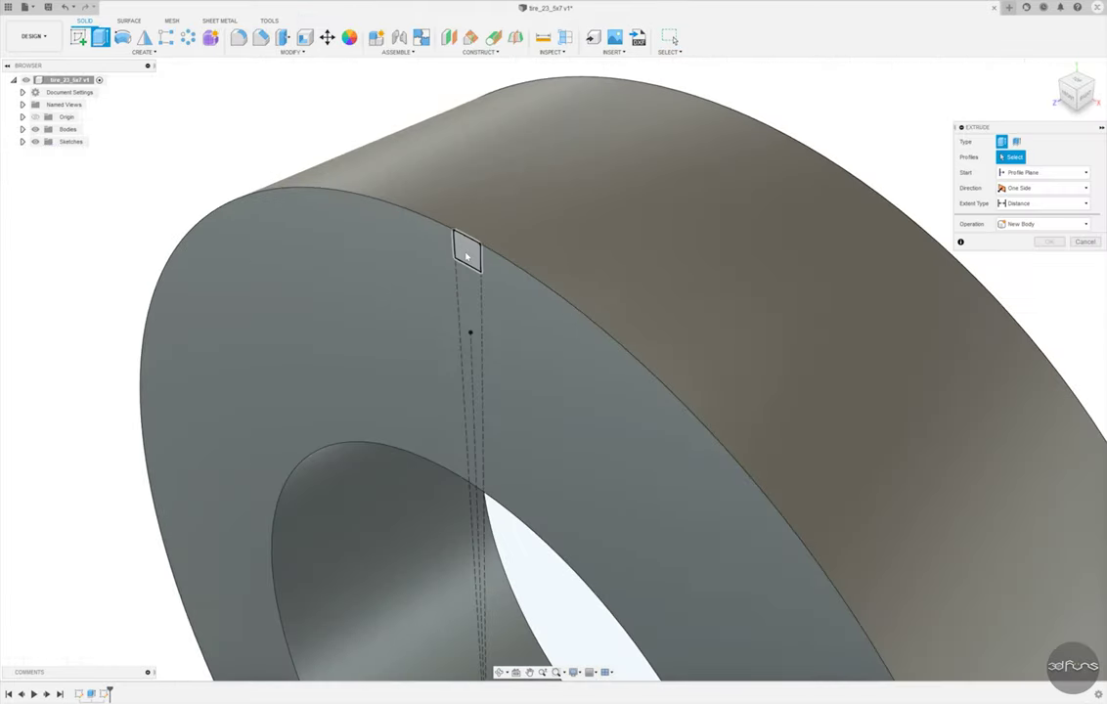
click(1043, 203)
click(851, 217)
click(1045, 286)
Circular-pattern the slot cut 24 times around the ring's centre axis.
click(188, 38)
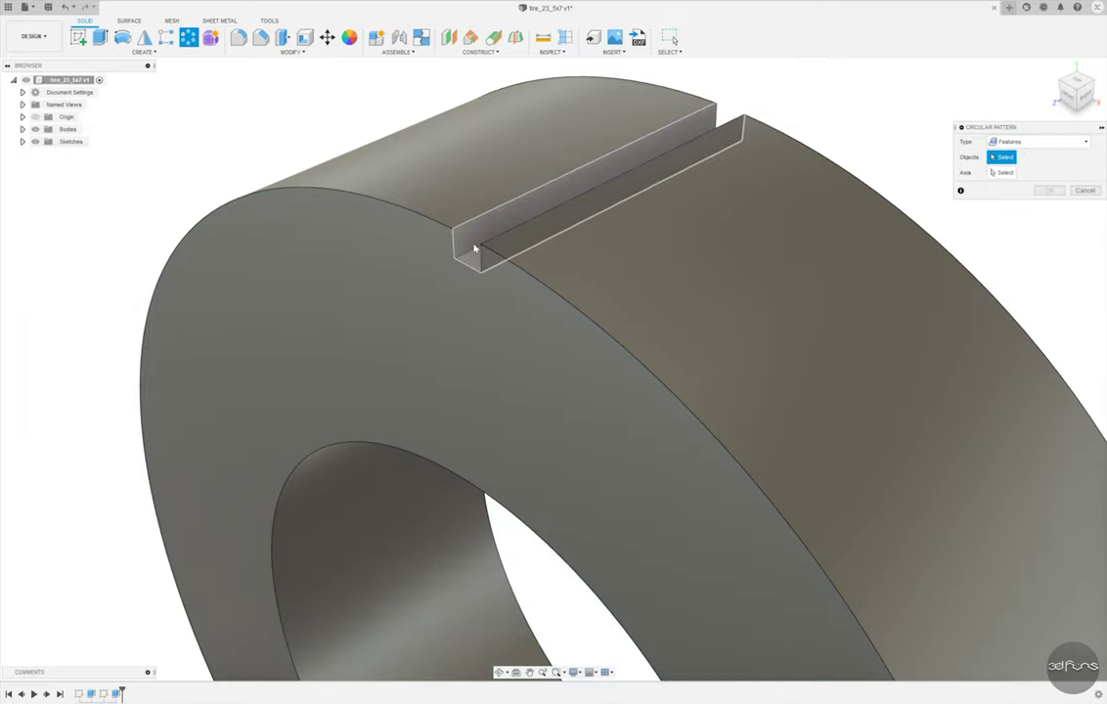
click(475, 250)
scroll(474, 249, down, 3)
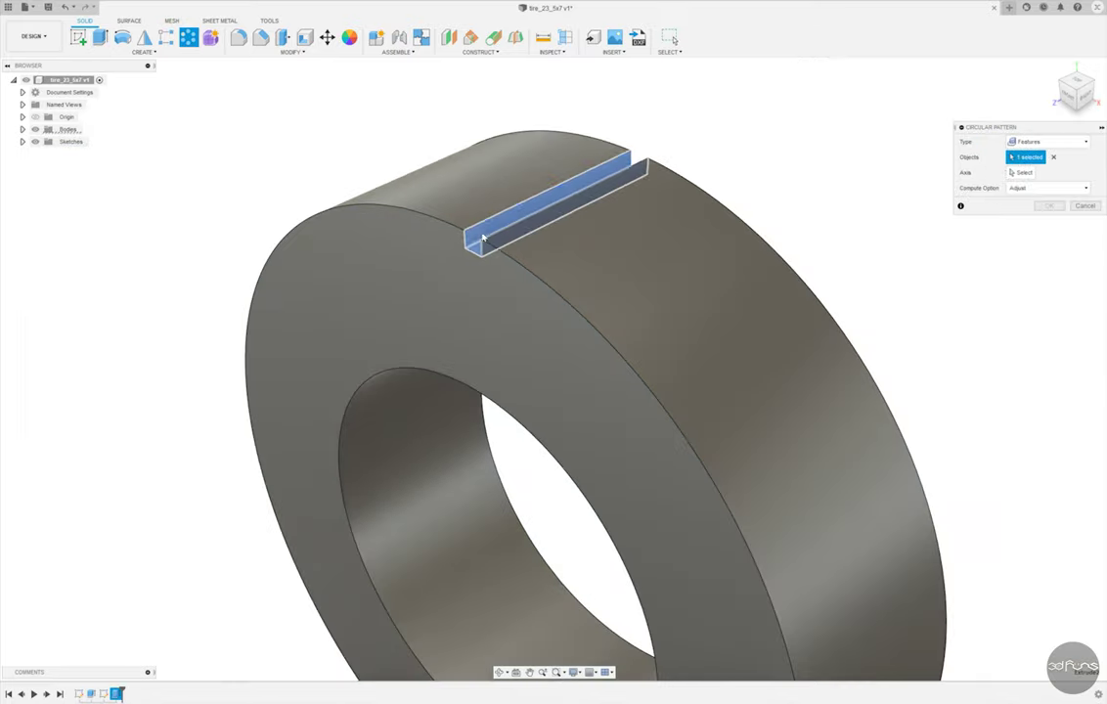
scroll(670, 249, down, 3)
click(630, 414)
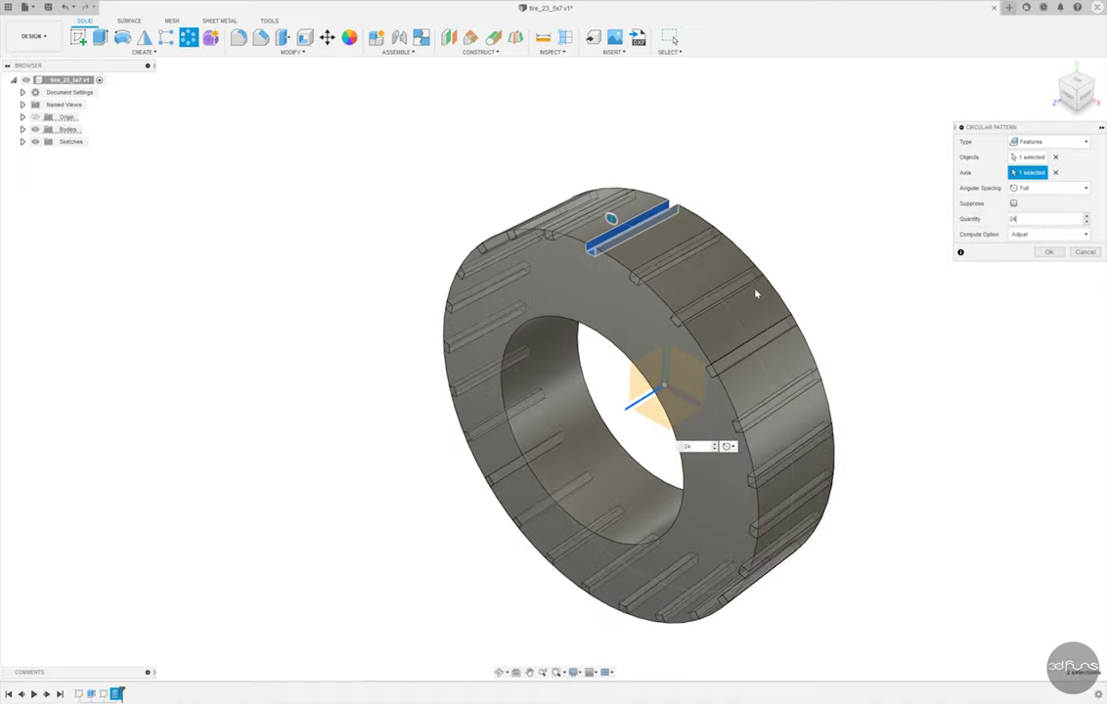
shift+middle_drag(667, 255, 846, 245)
key(Return)
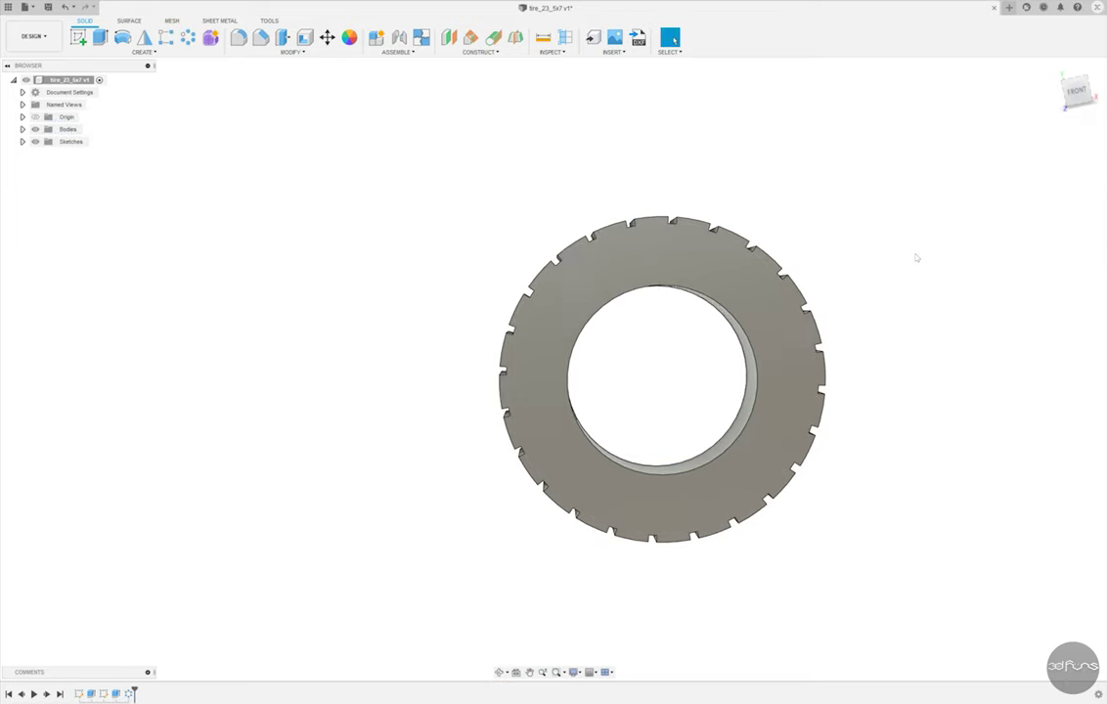
Draw a closed triangle with Line at the tyre's top corner.
shift+middle_drag(914, 254, 877, 296)
key(l)
scroll(352, 217, up, 3)
click(553, 272)
click(466, 265)
key(Return)
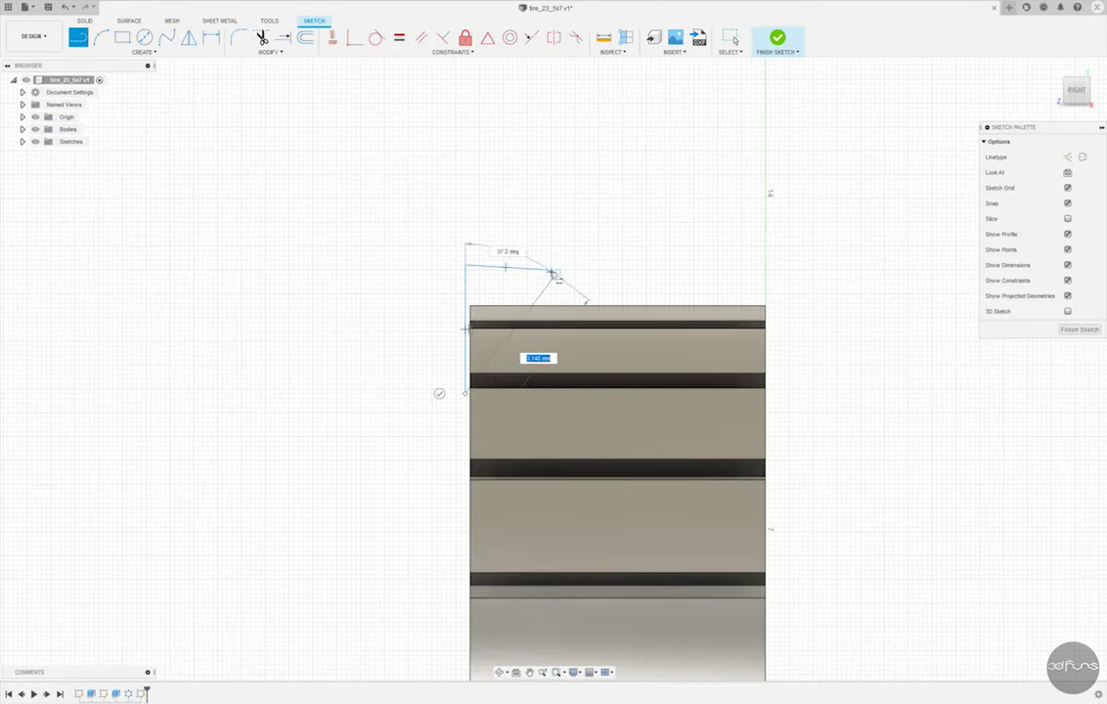
click(552, 272)
scroll(577, 273, up, 3)
key(Escape)
Constrain the triangle's edges horizontal and vertical, then dimension it 0.70 wide by 0.50 high.
click(332, 37)
click(467, 263)
click(372, 311)
click(211, 37)
click(445, 266)
click(440, 184)
text(0.7)
key(Return)
click(456, 299)
click(411, 293)
text(0.5)
key(Return)
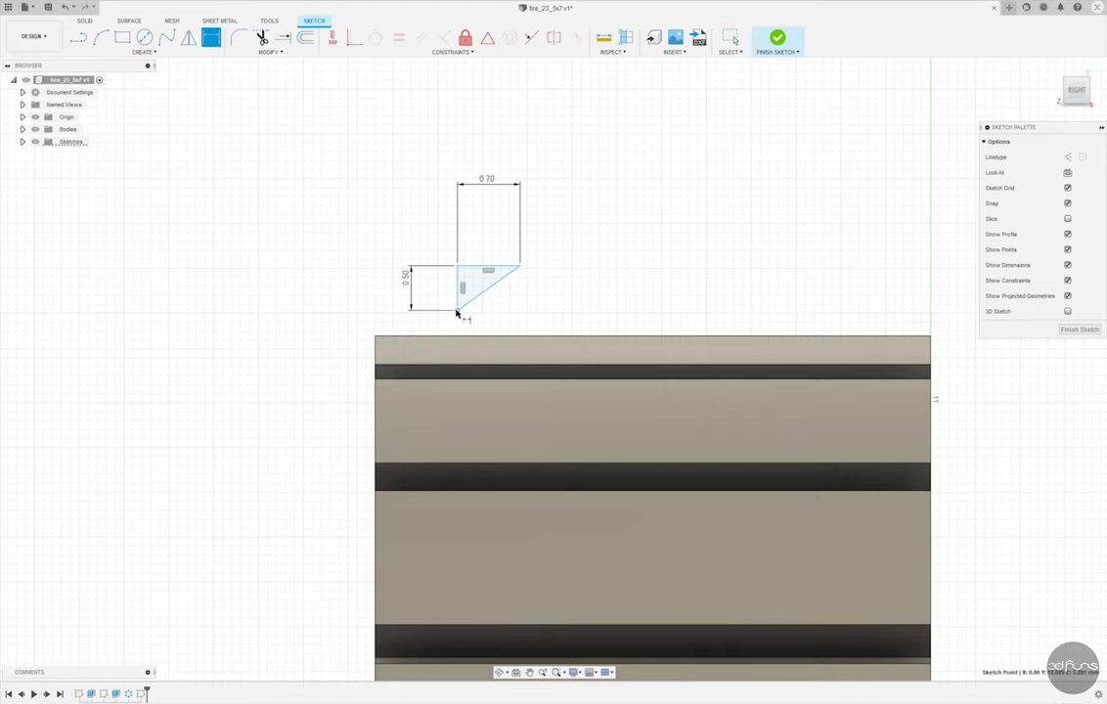
Dimension the triangle's top corner 11.80 from the tyre's centre axis.
scroll(359, 217, down, 3)
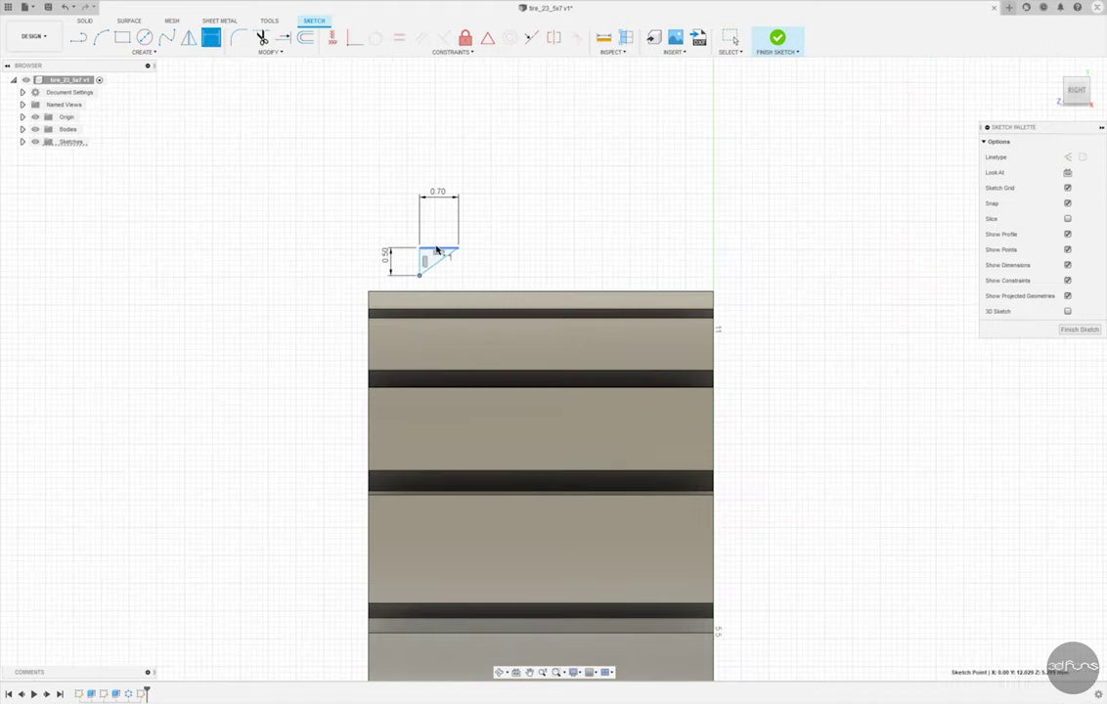
click(437, 251)
scroll(437, 245, down, 5)
scroll(436, 235, down, 3)
click(504, 468)
click(341, 375)
text(11.8)
key(Return)
scroll(455, 241, up, 2)
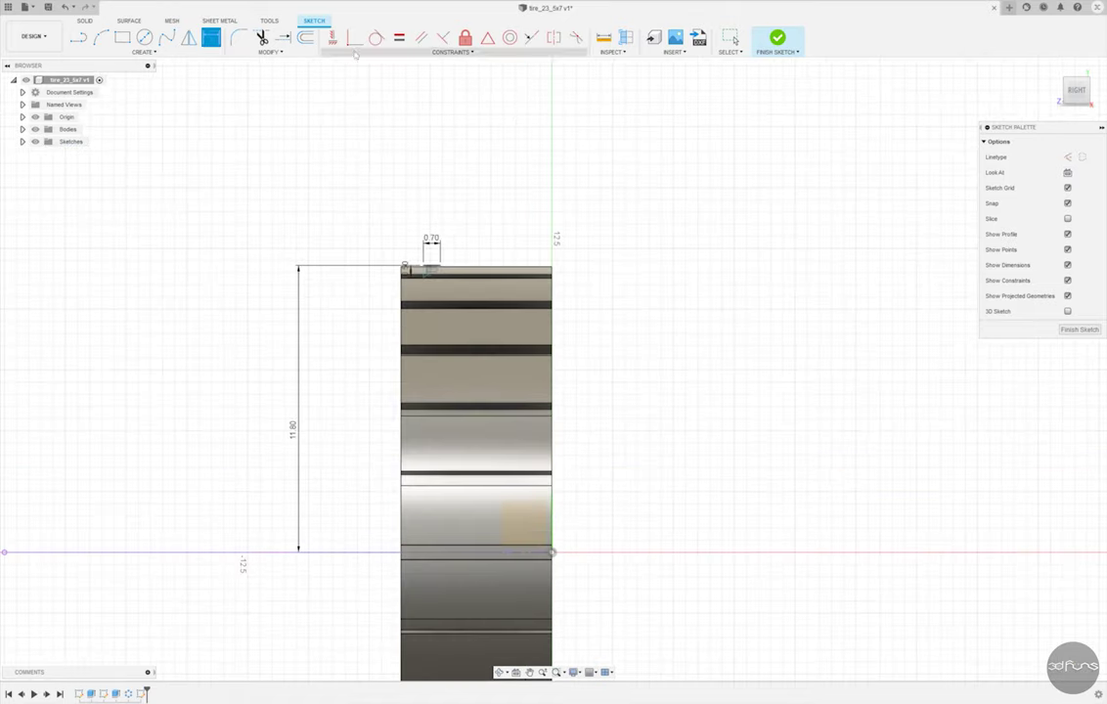
scroll(421, 247, up, 2)
shift+middle_drag(382, 258, 397, 340)
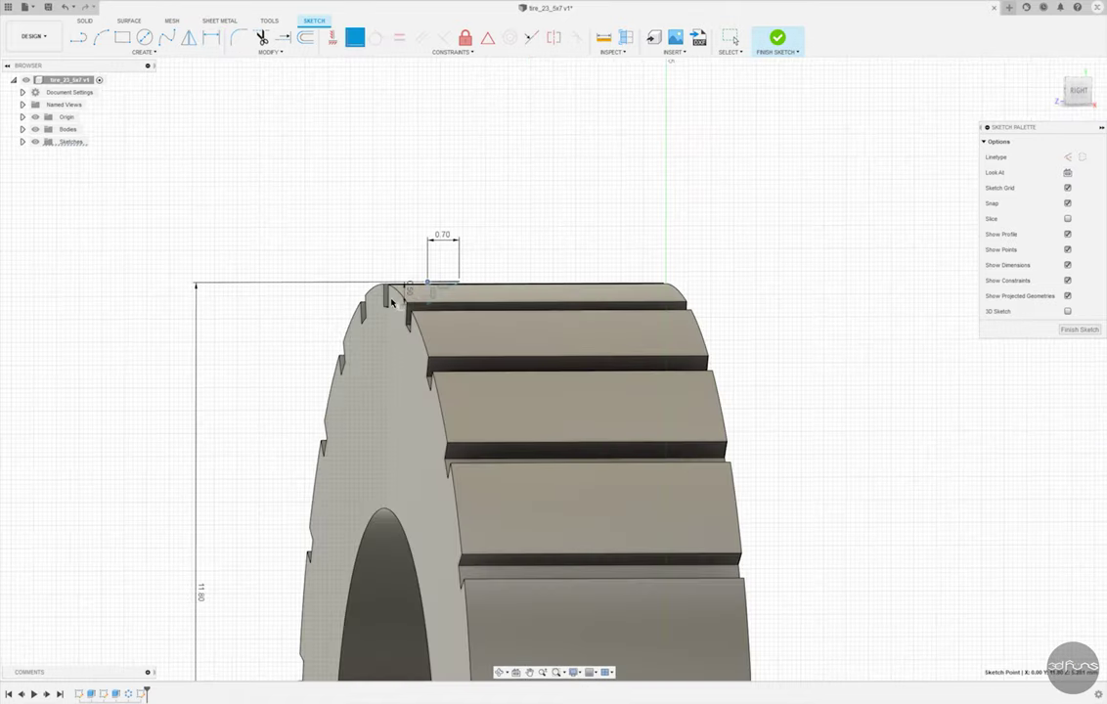
click(1076, 90)
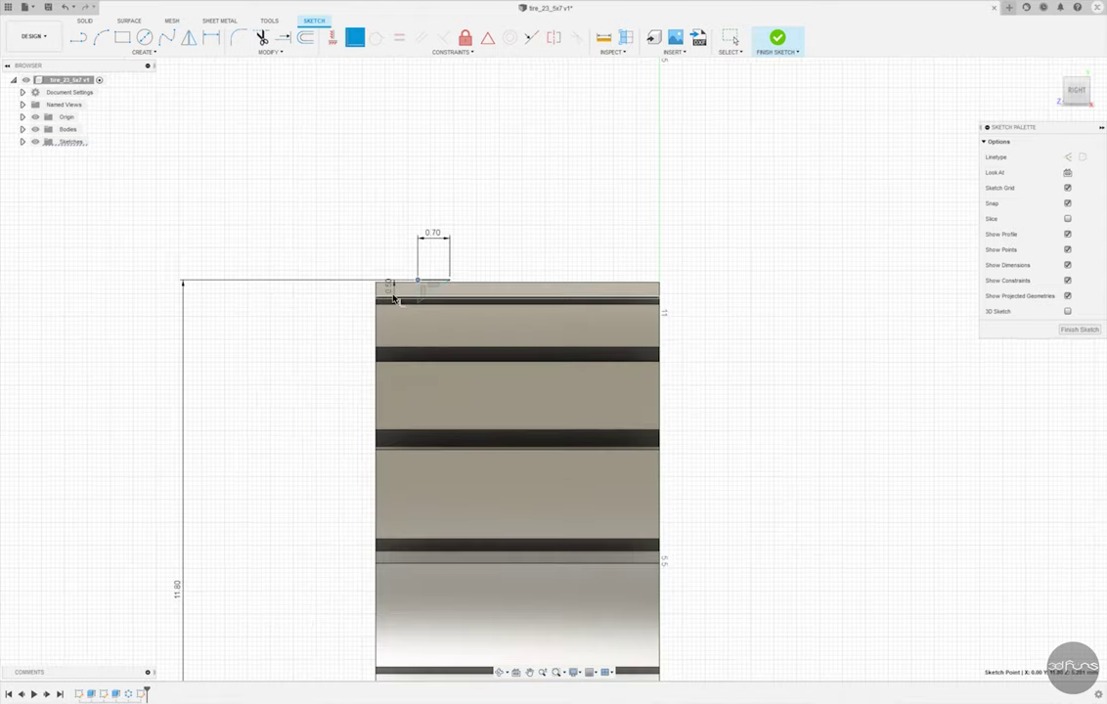
scroll(362, 283, up, 3)
scroll(474, 269, down, 3)
scroll(495, 236, down, 1)
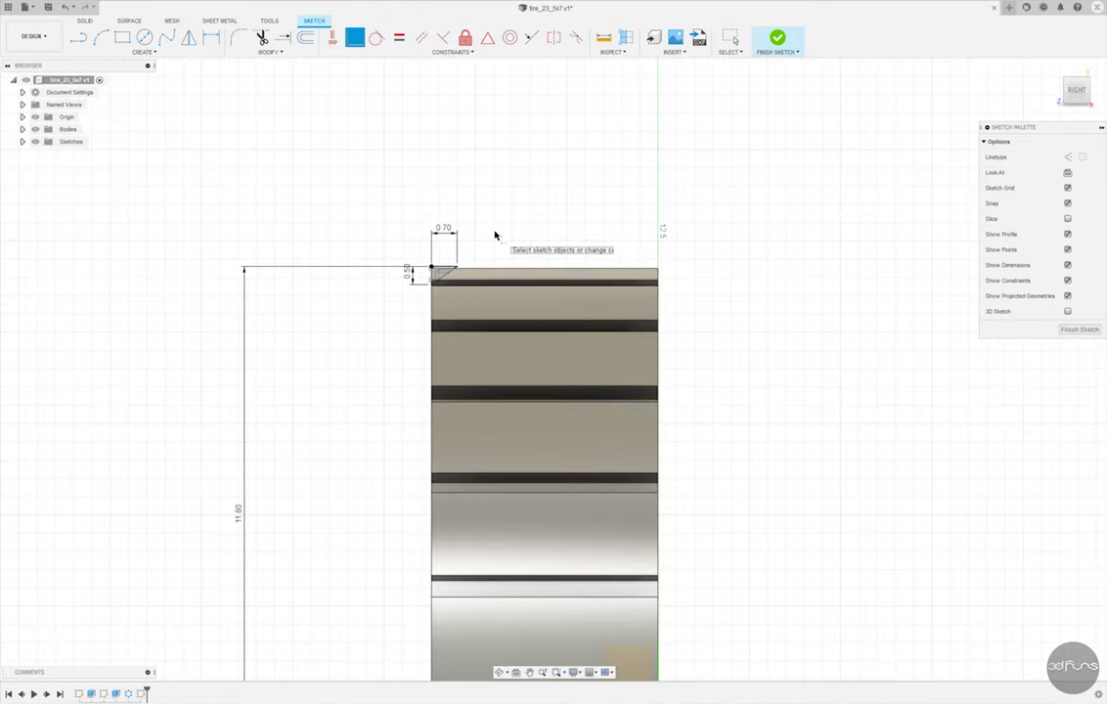
scroll(494, 235, down, 3)
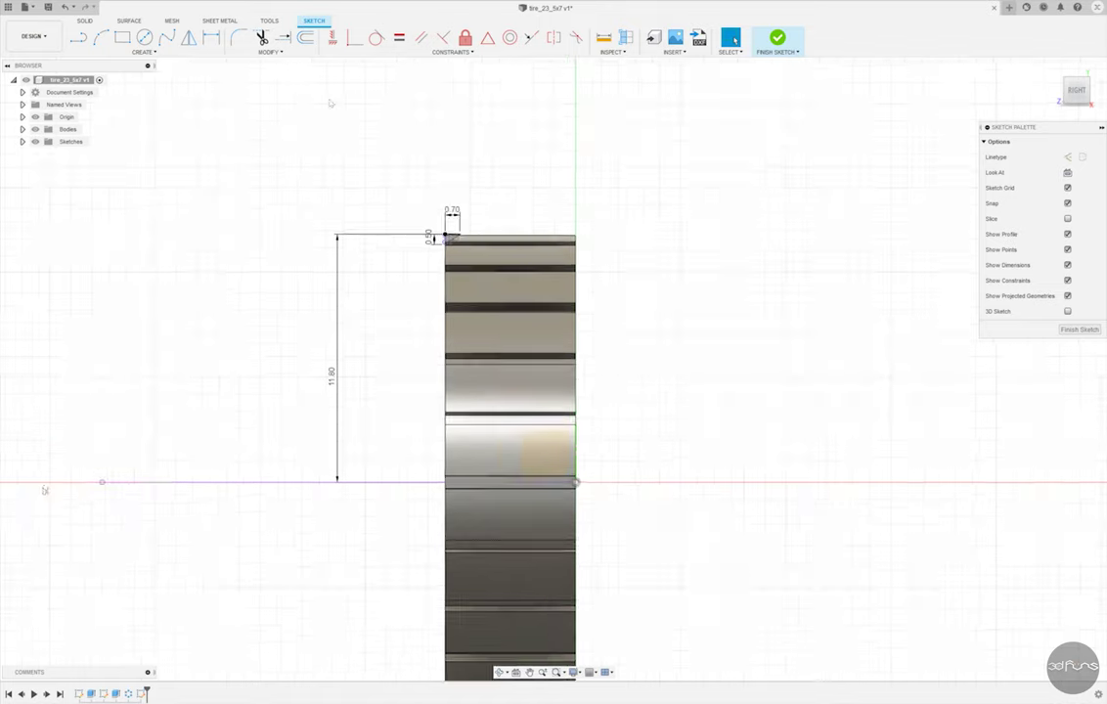
Project the tyre's top edge into the sketch.
click(78, 37)
scroll(519, 256, up, 3)
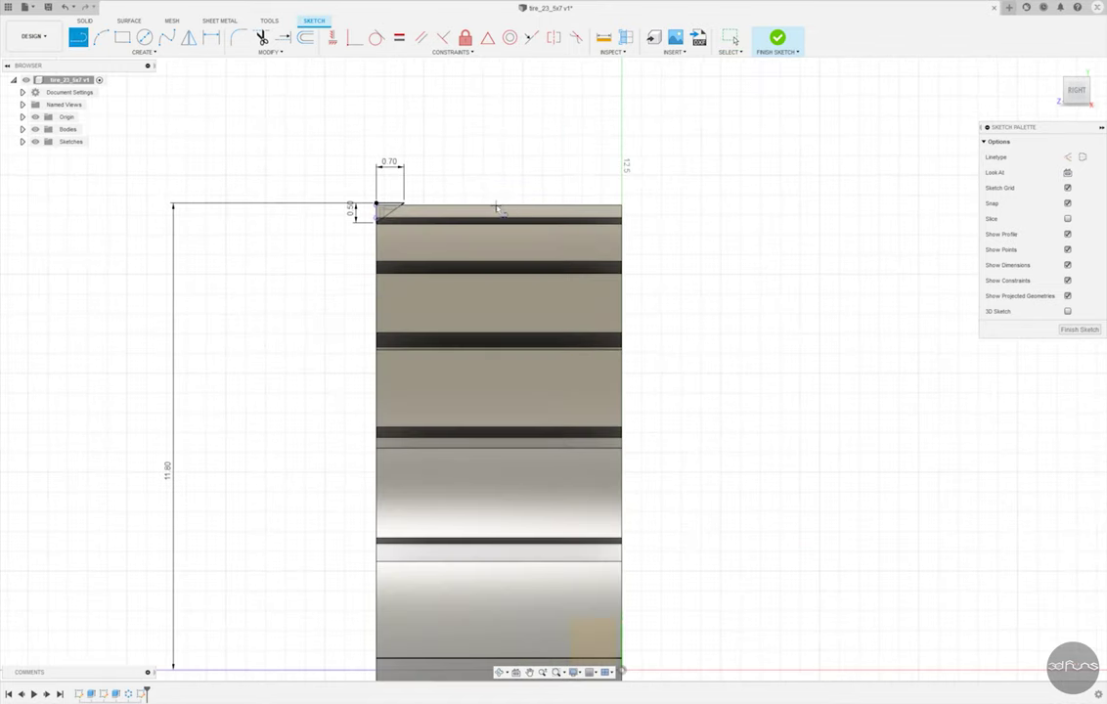
key(Escape)
click(143, 51)
mouse_move(101, 246)
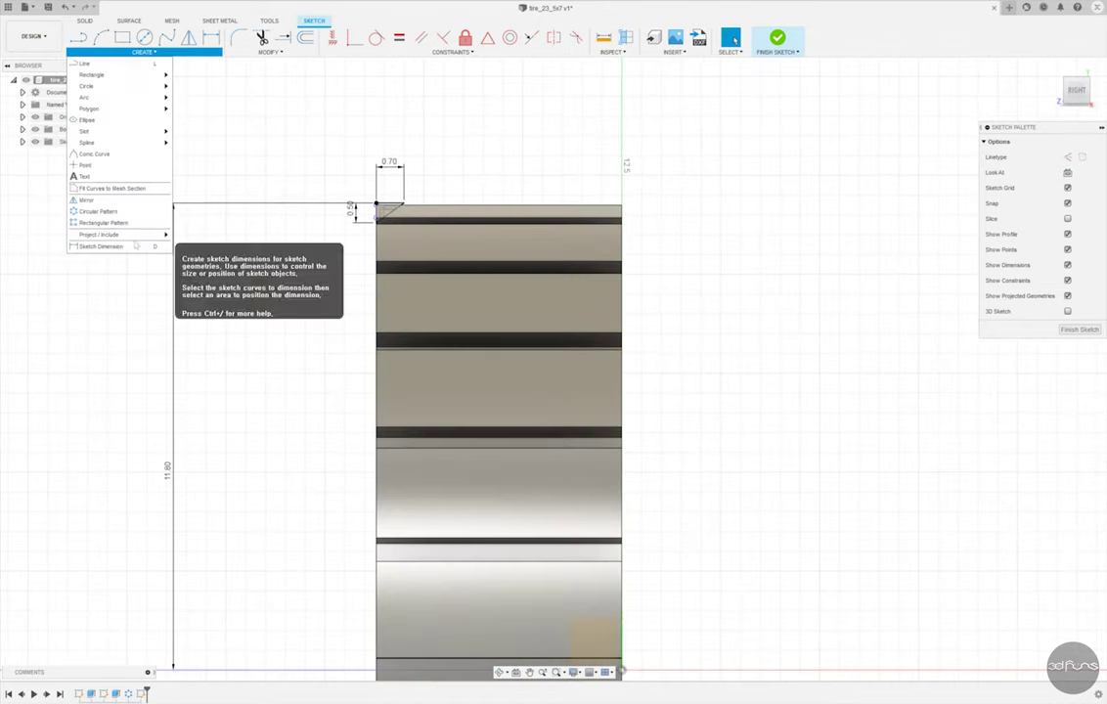
click(189, 235)
scroll(333, 191, down, 2)
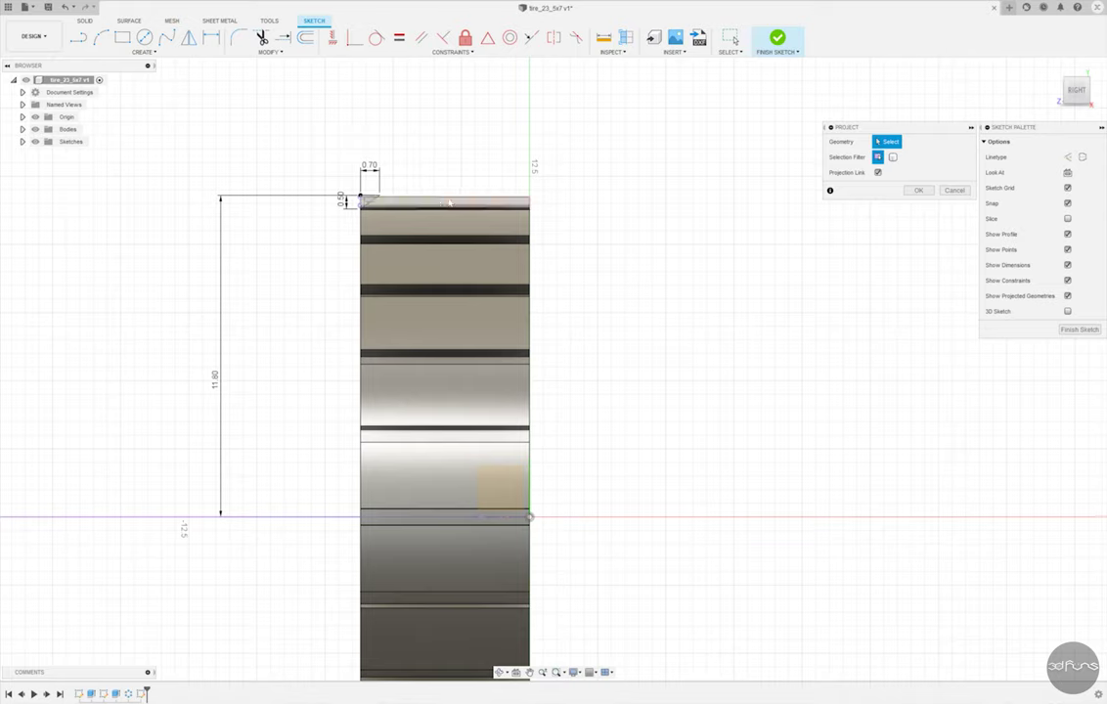
key(Return)
Draw a 3.00 vertical centre line from the middle of the tyre's top edge.
key(l)
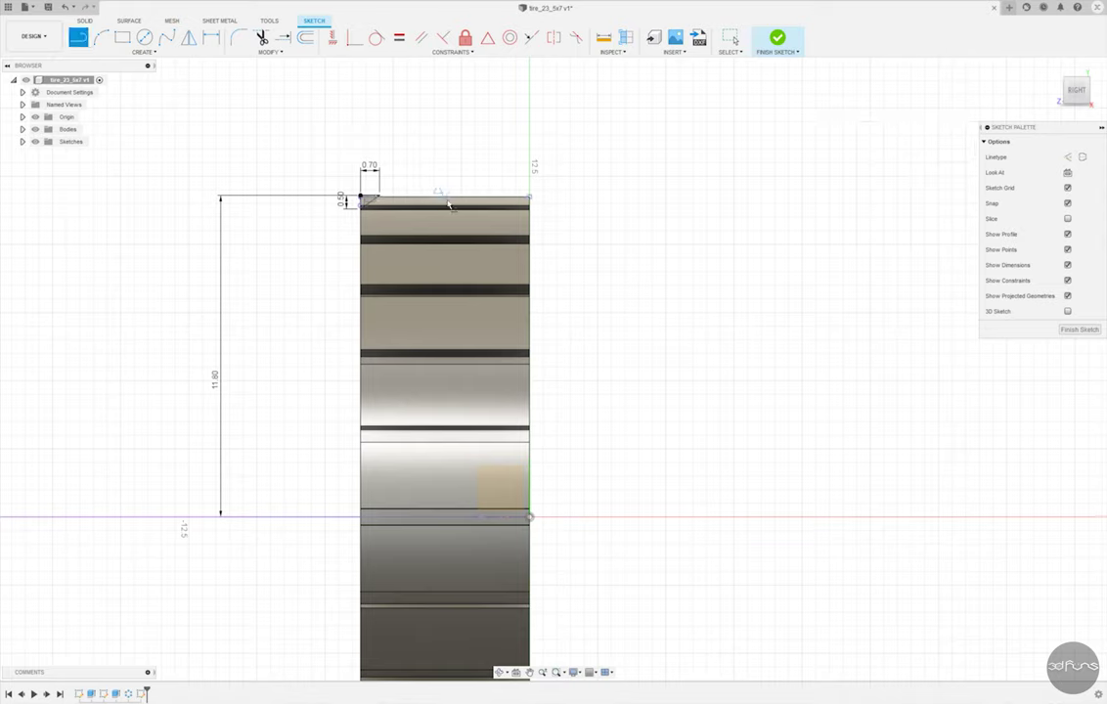
click(444, 199)
key(Return)
key(Escape)
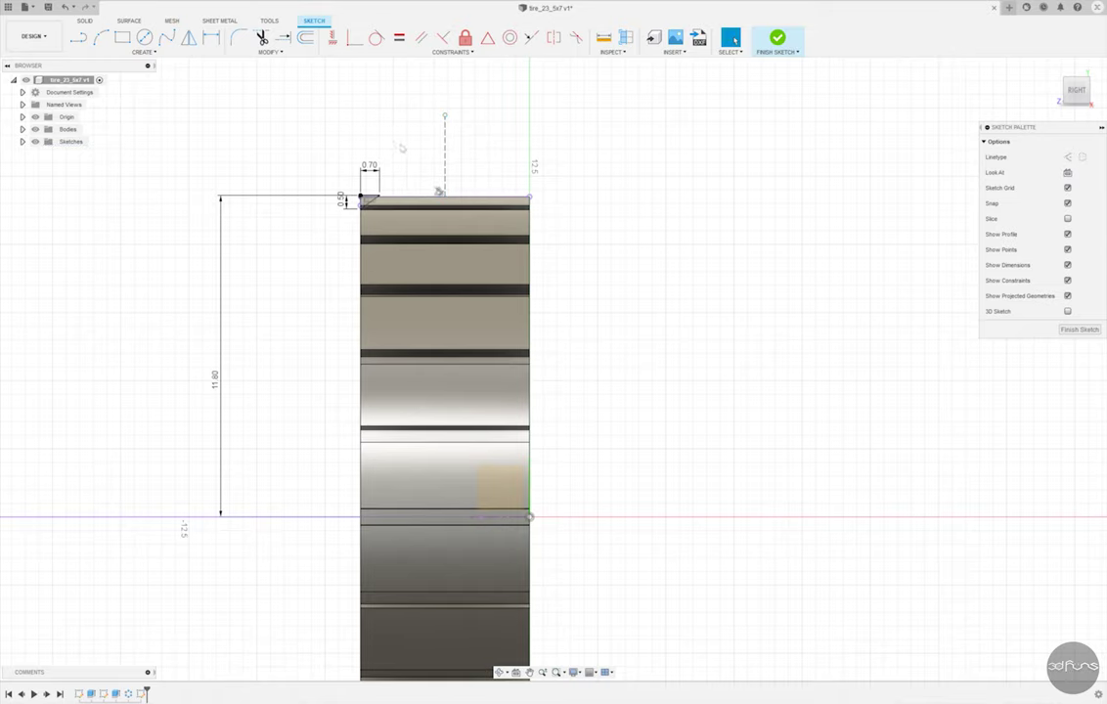
Mirror the triangle and its dimensions across the centre line.
scroll(401, 147, up, 2)
drag(283, 118, 395, 279)
click(189, 37)
click(880, 156)
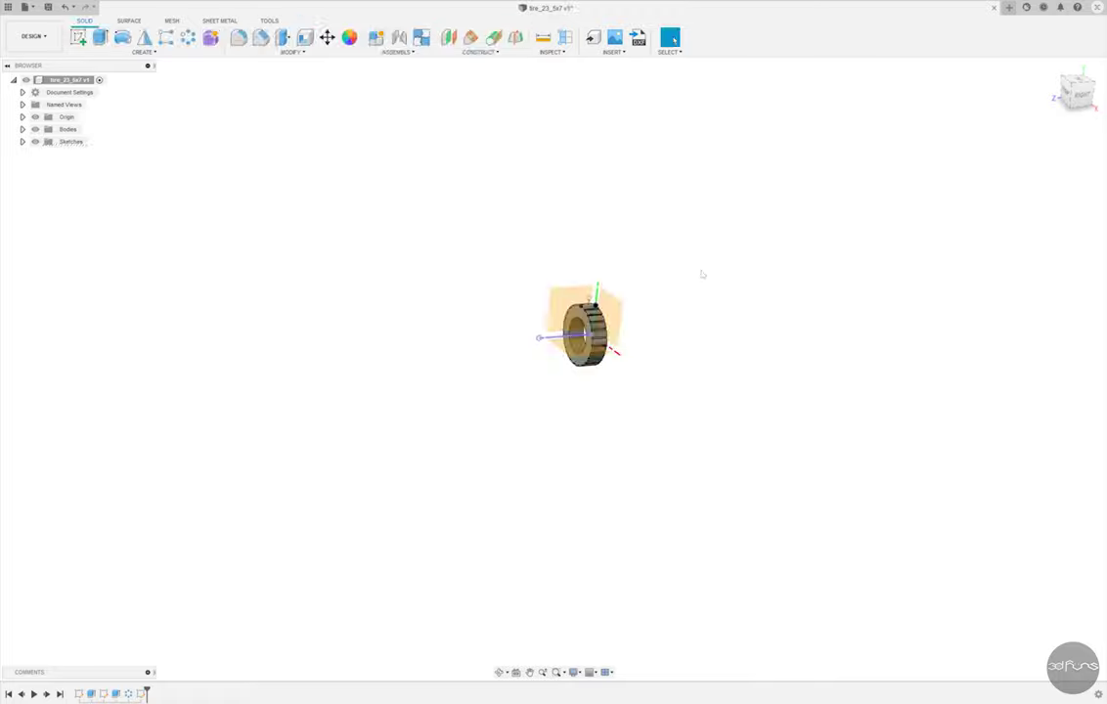
Select the triangle profiles at both ends of the tyre for a revolve.
click(122, 37)
scroll(482, 345, up, 5)
click(457, 252)
scroll(458, 253, up, 3)
click(411, 223)
scroll(411, 223, down, 1)
scroll(870, 242, up, 5)
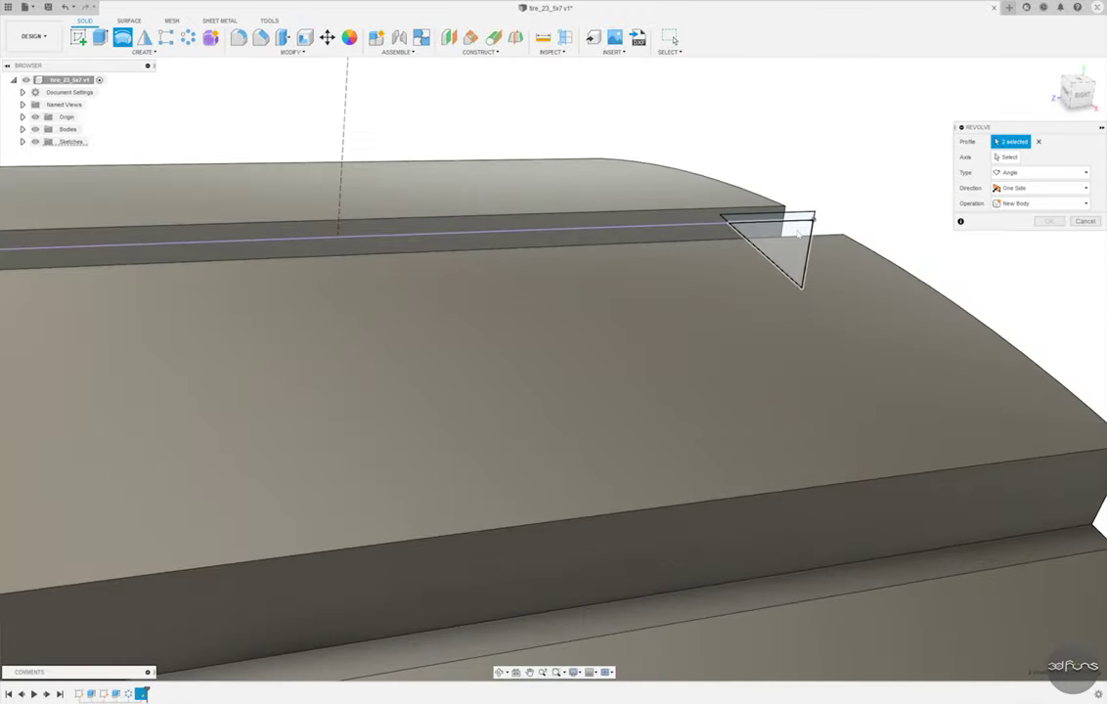
click(772, 244)
Cut the profiles 360° around the tyre's centre axis, then start a sketch on the top plane.
click(1007, 157)
scroll(623, 357, down, 5)
scroll(623, 357, down, 4)
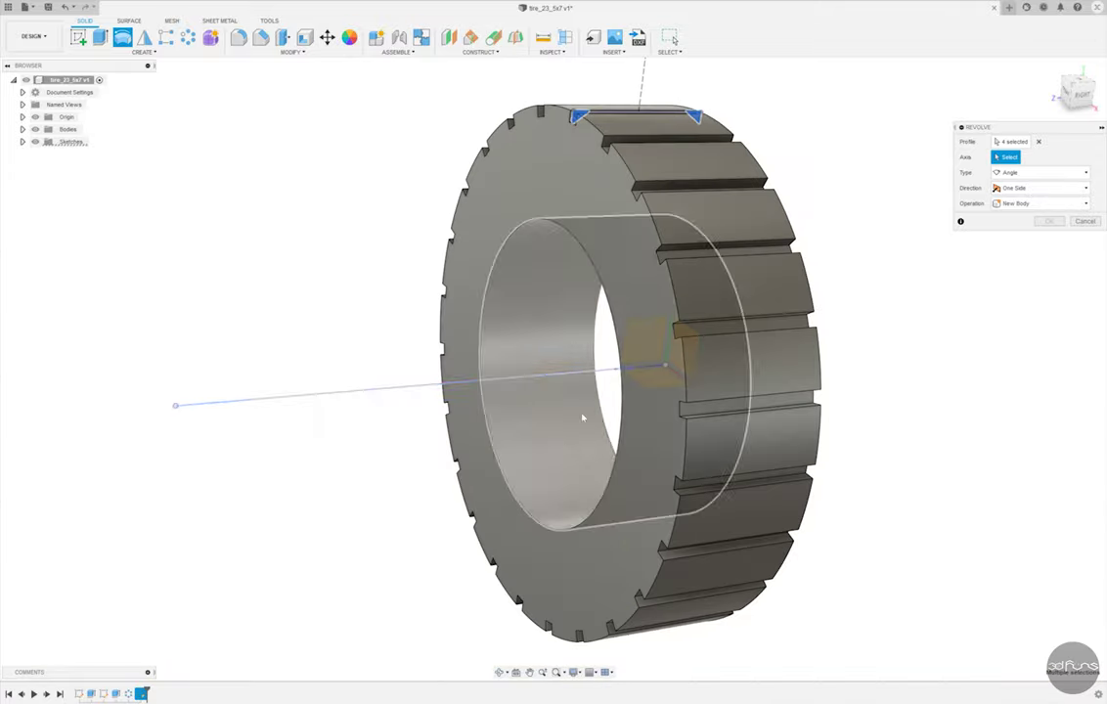
click(592, 337)
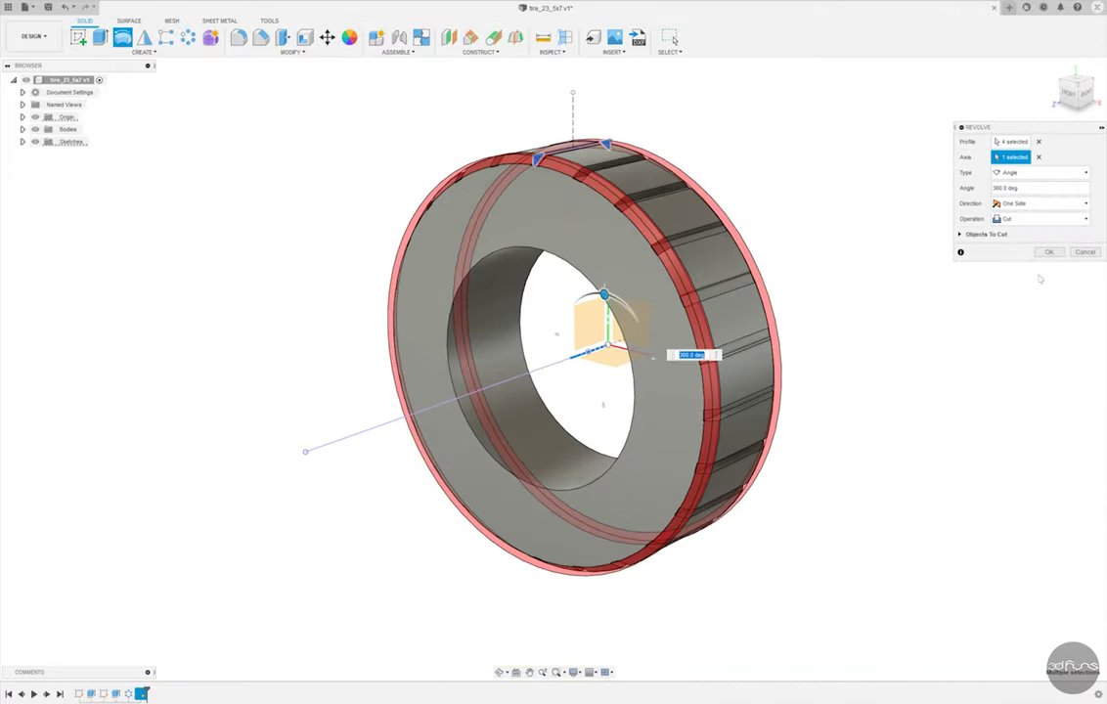
key(Return)
shift+middle_drag(843, 244, 824, 238)
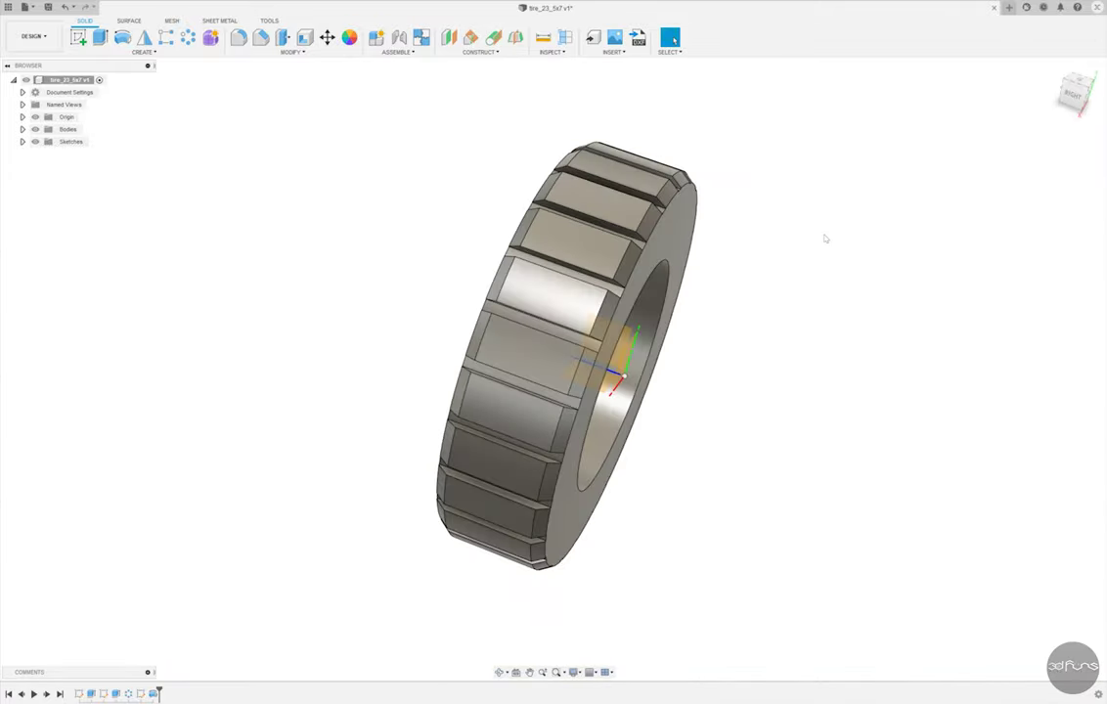
shift+middle_drag(824, 237, 897, 188)
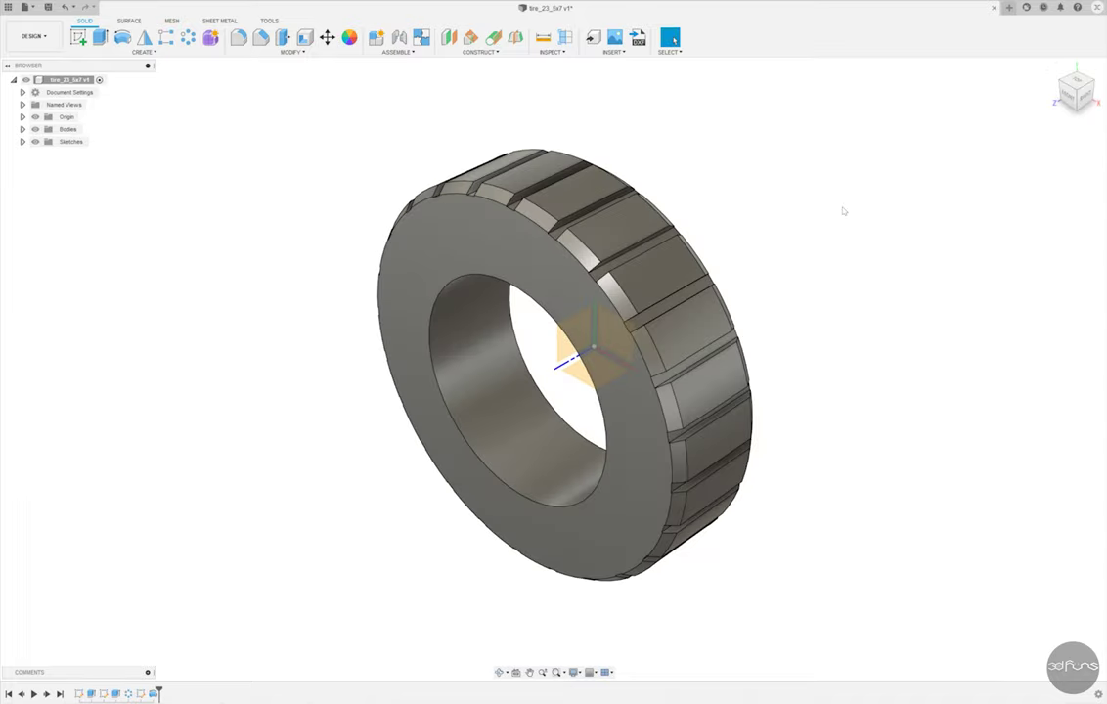
click(79, 37)
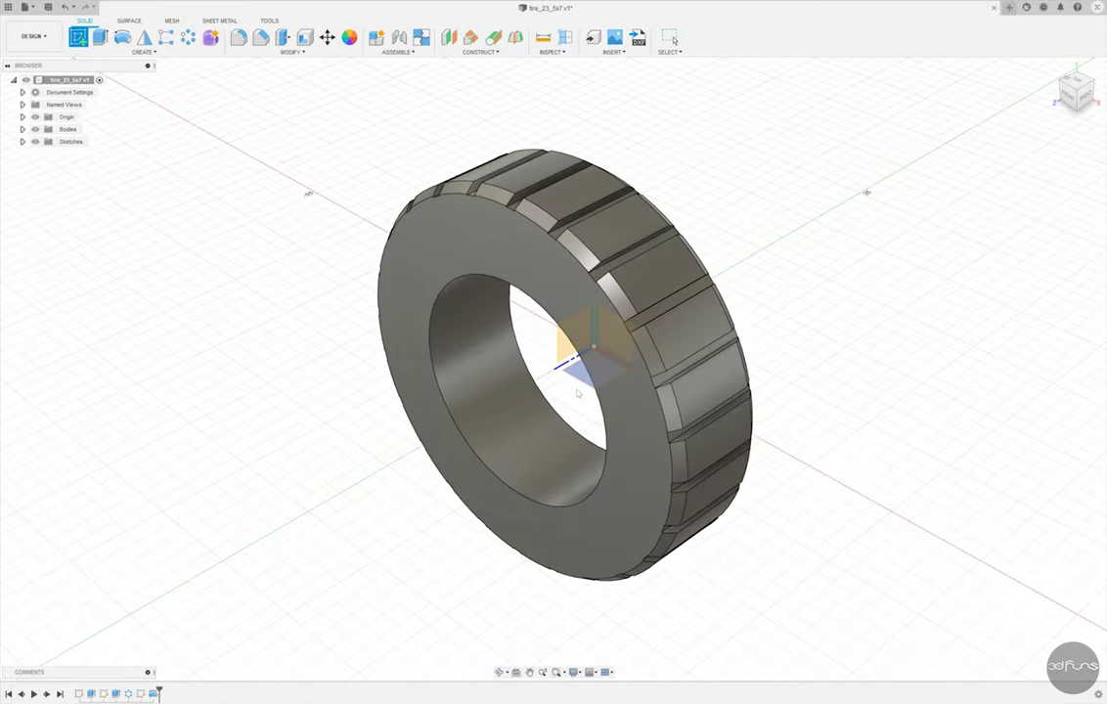
click(528, 328)
Draw a three-point arc at the tyre's lower outer corner.
click(100, 37)
scroll(758, 430, up, 3)
scroll(783, 457, up, 2)
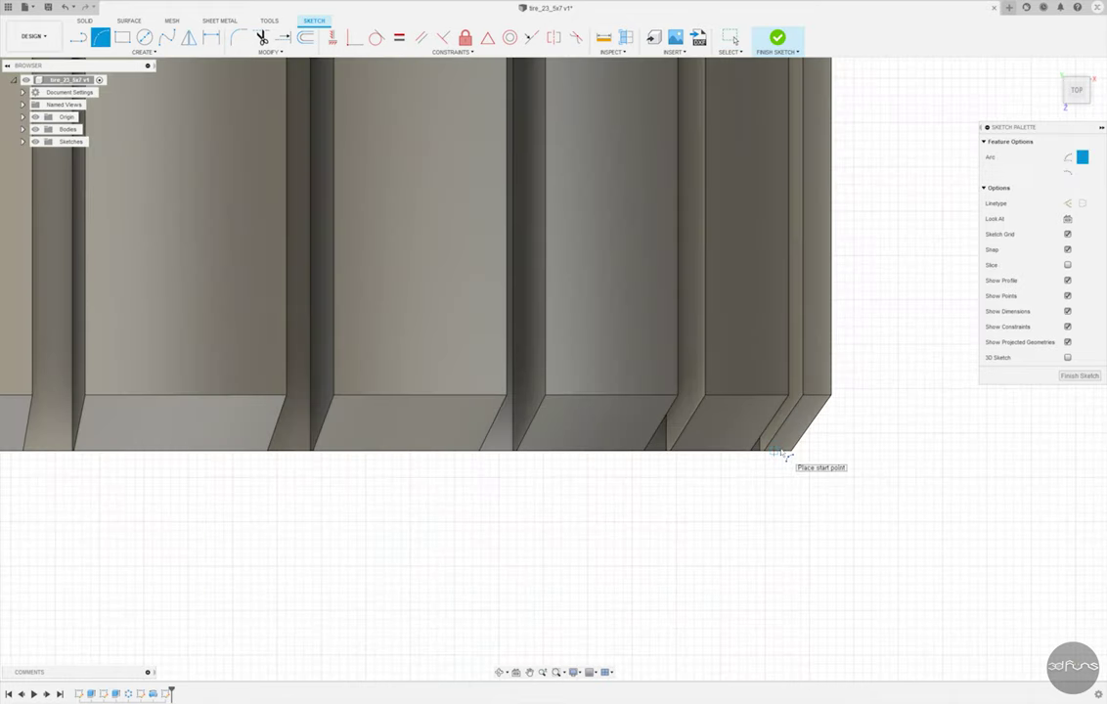
click(690, 450)
click(728, 477)
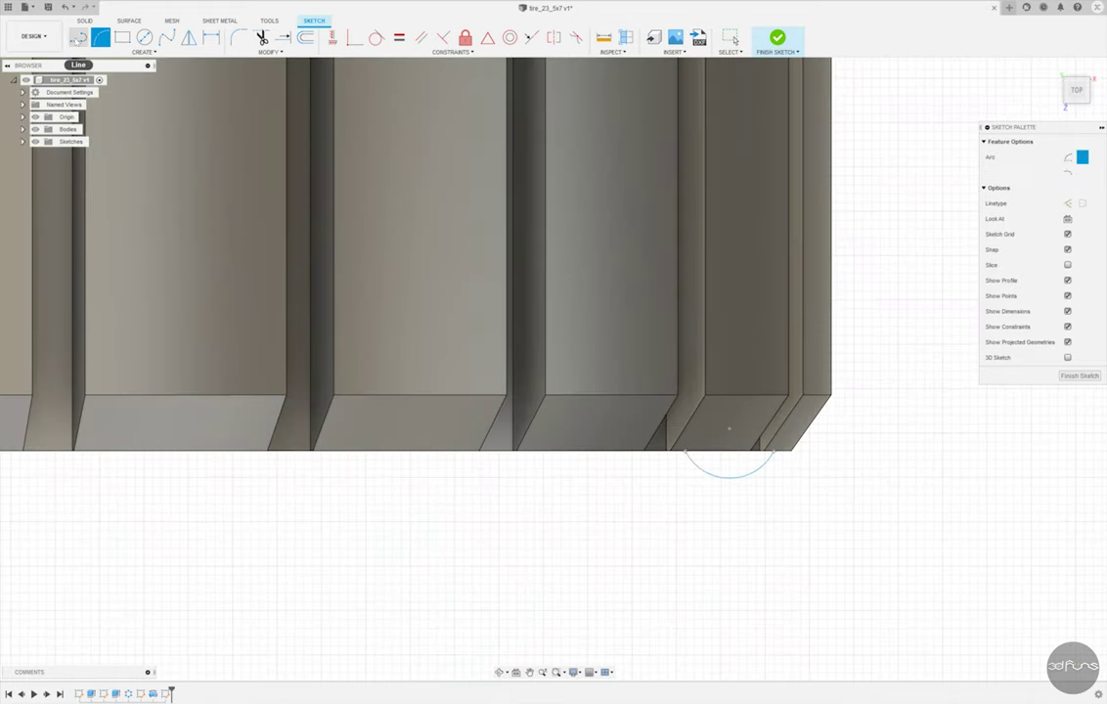
click(78, 37)
scroll(777, 457, down, 2)
key(Escape)
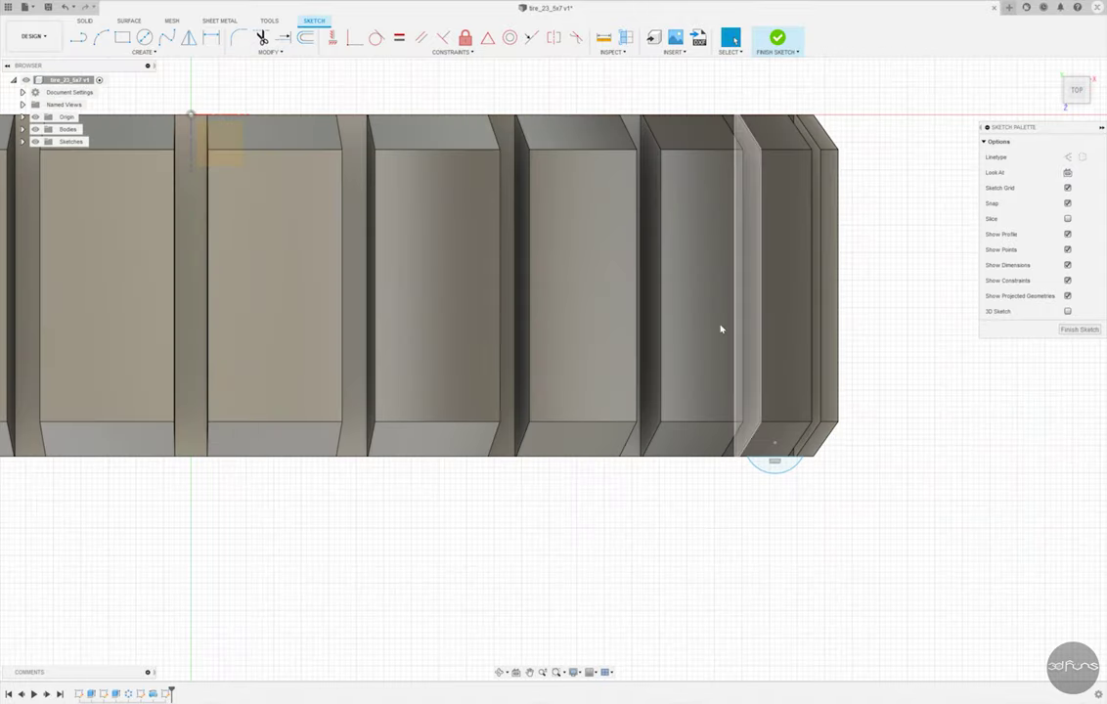
Dimension the arc 11.25 horizontally.
key(d)
scroll(805, 460, down, 3)
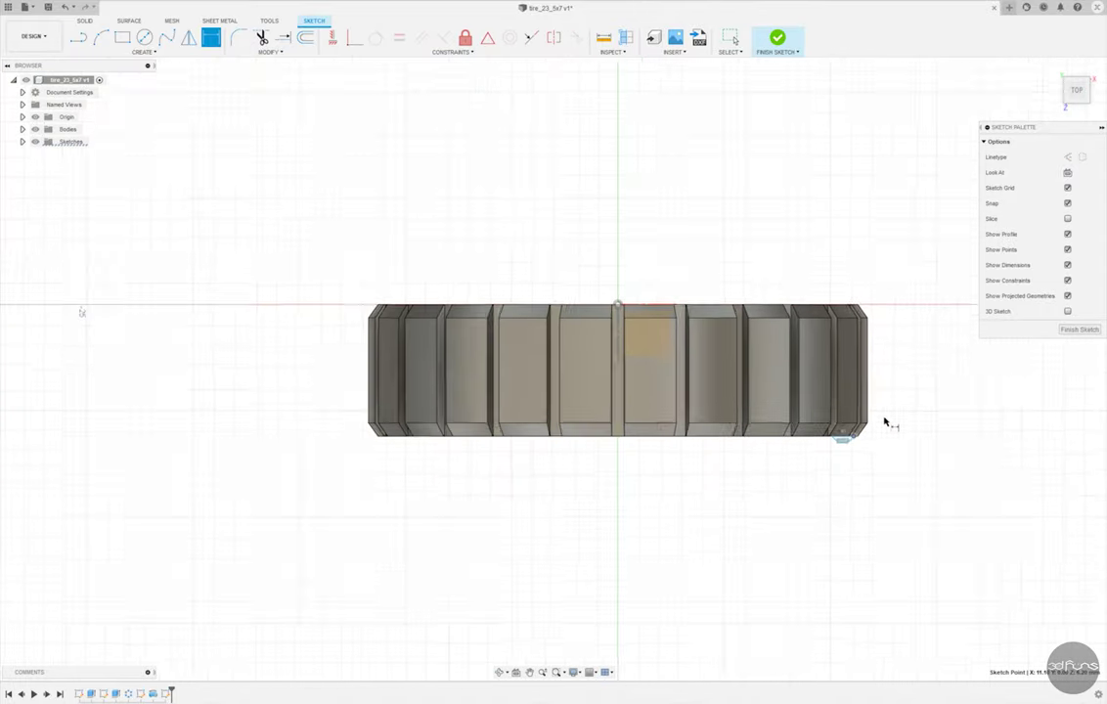
click(642, 316)
click(687, 226)
text(11.25)
key(Return)
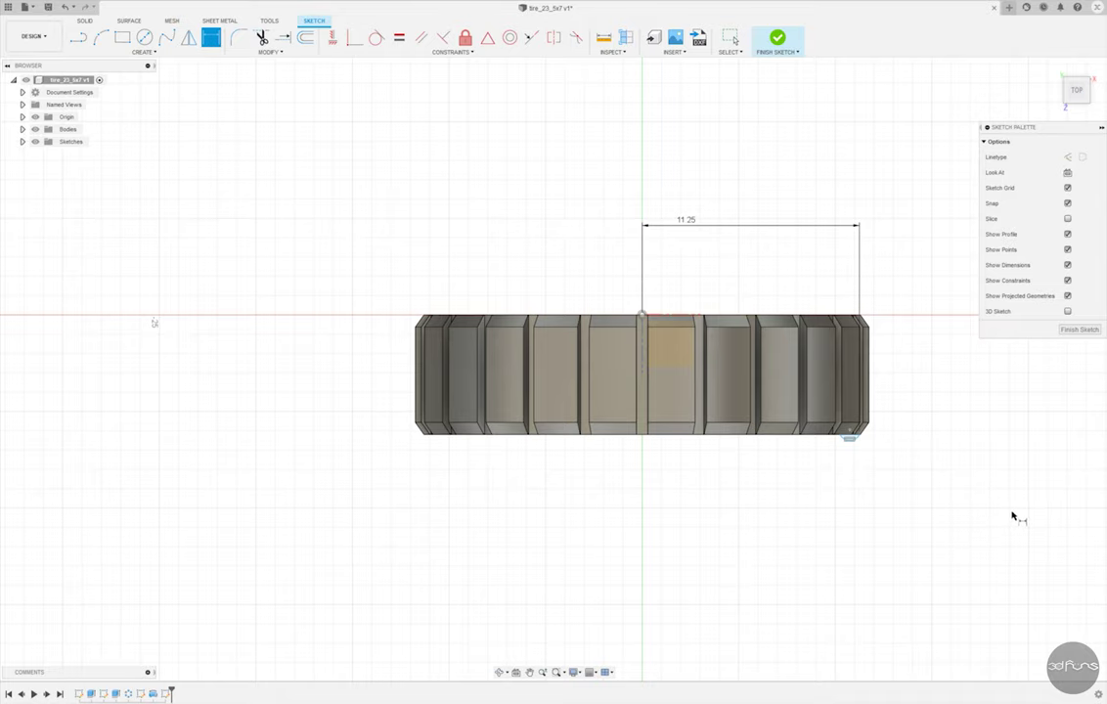
Try a 0.5 vertical dimension on the arc, then undo it.
scroll(825, 453, up, 3)
scroll(768, 413, up, 2)
click(769, 416)
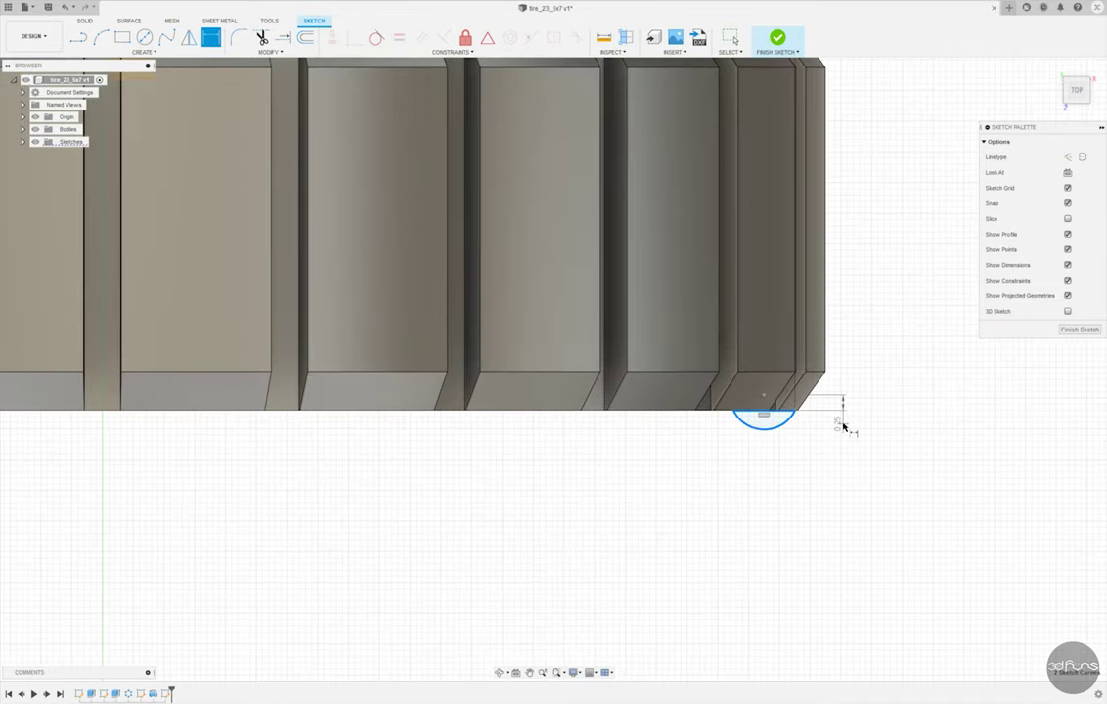
key(Escape)
key(l)
scroll(742, 413, up, 2)
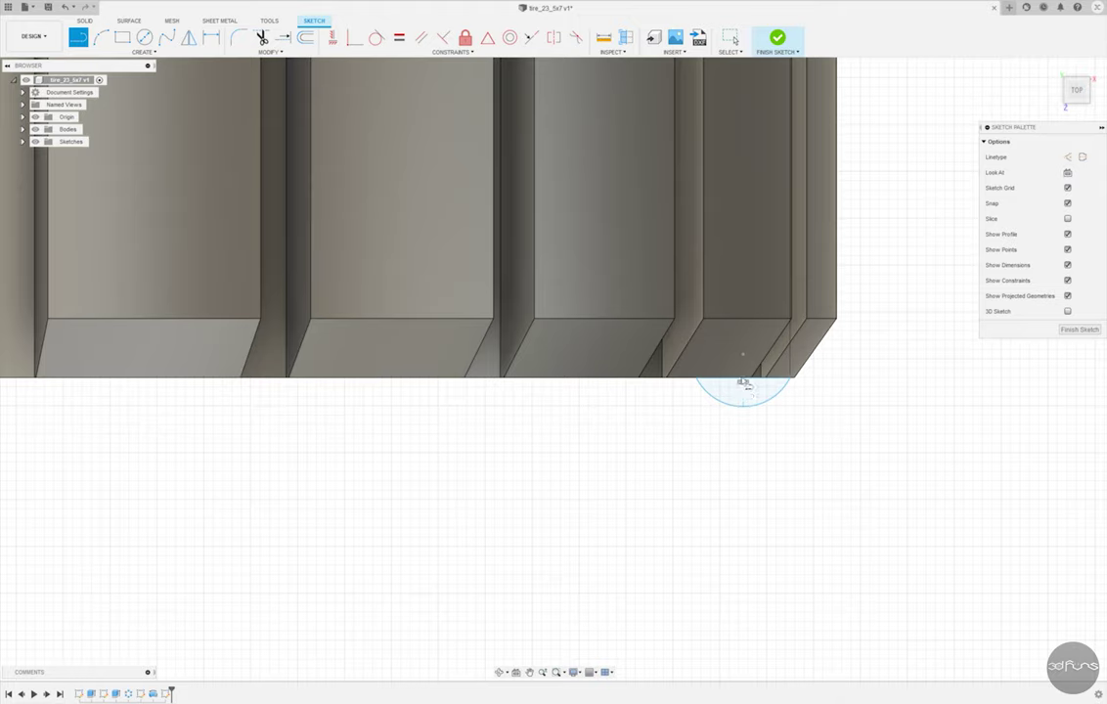
key(Escape)
key(d)
click(740, 389)
click(847, 409)
text(0.5)
key(Return)
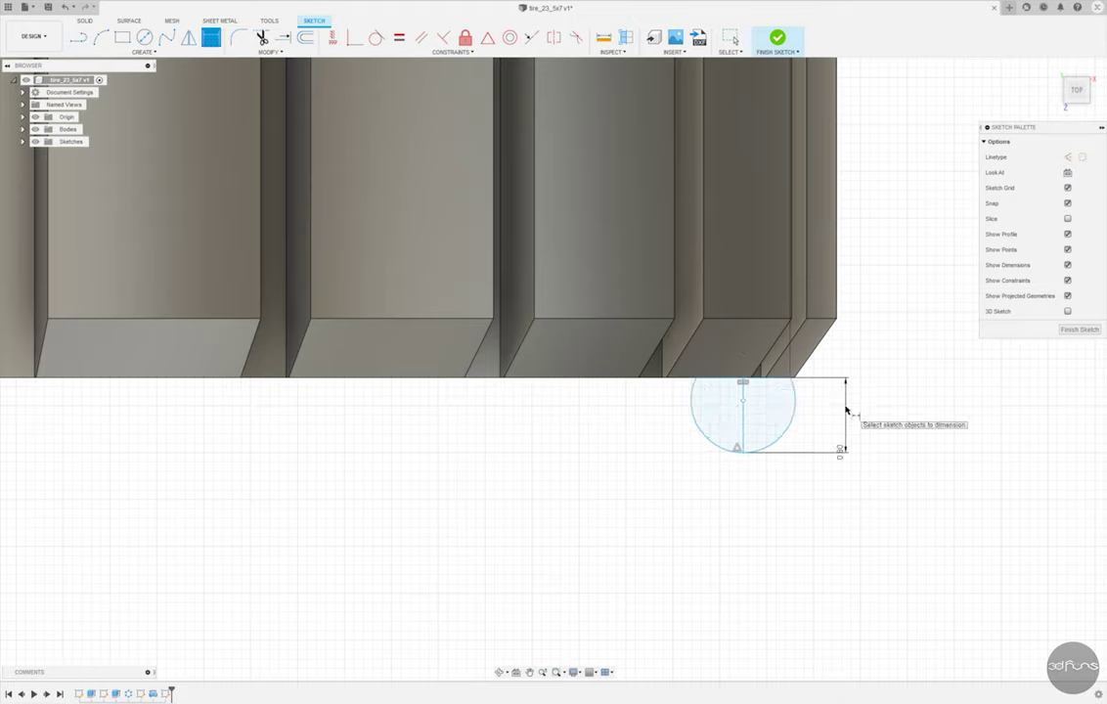
click(64, 6)
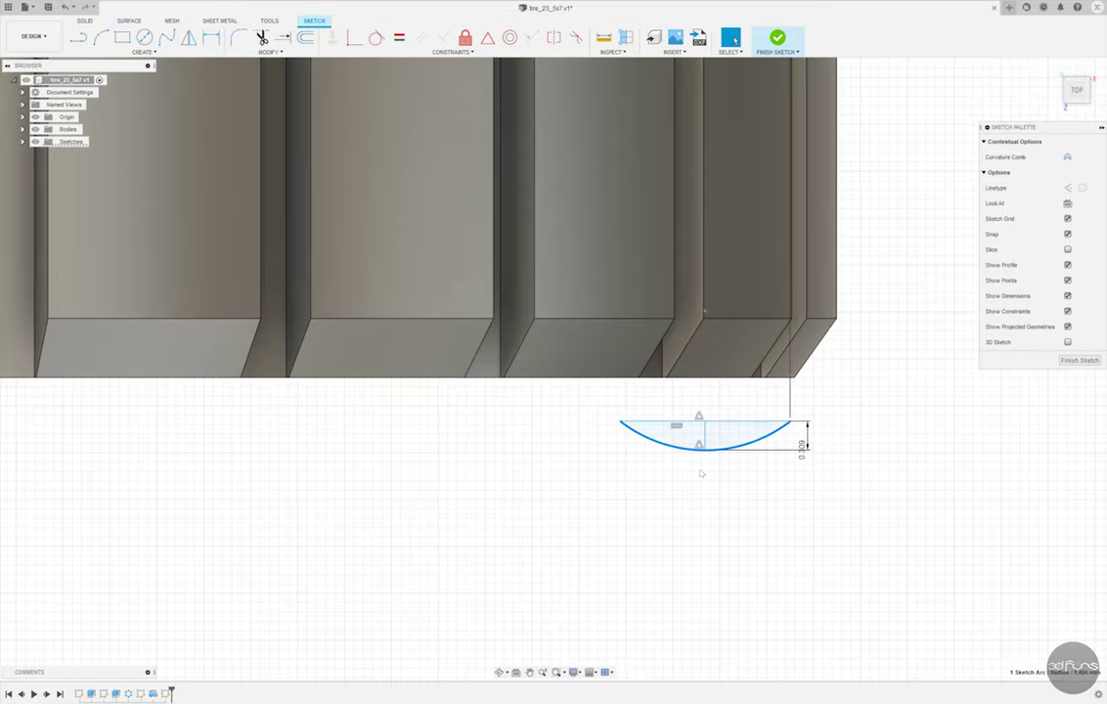
Edit the arc's 0.30 depth dimension to make the half-round deeper.
scroll(802, 428, up, 2)
click(738, 403)
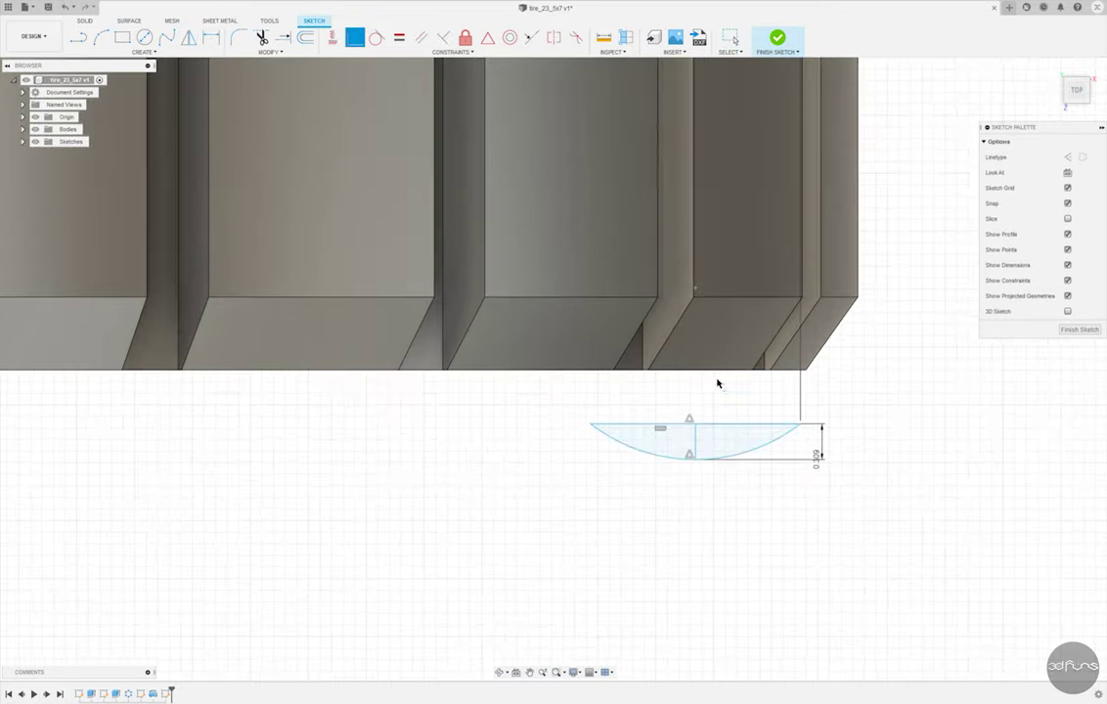
click(800, 423)
scroll(780, 370, up, 2)
double_click(847, 433)
key(Return)
scroll(894, 527, down, 2)
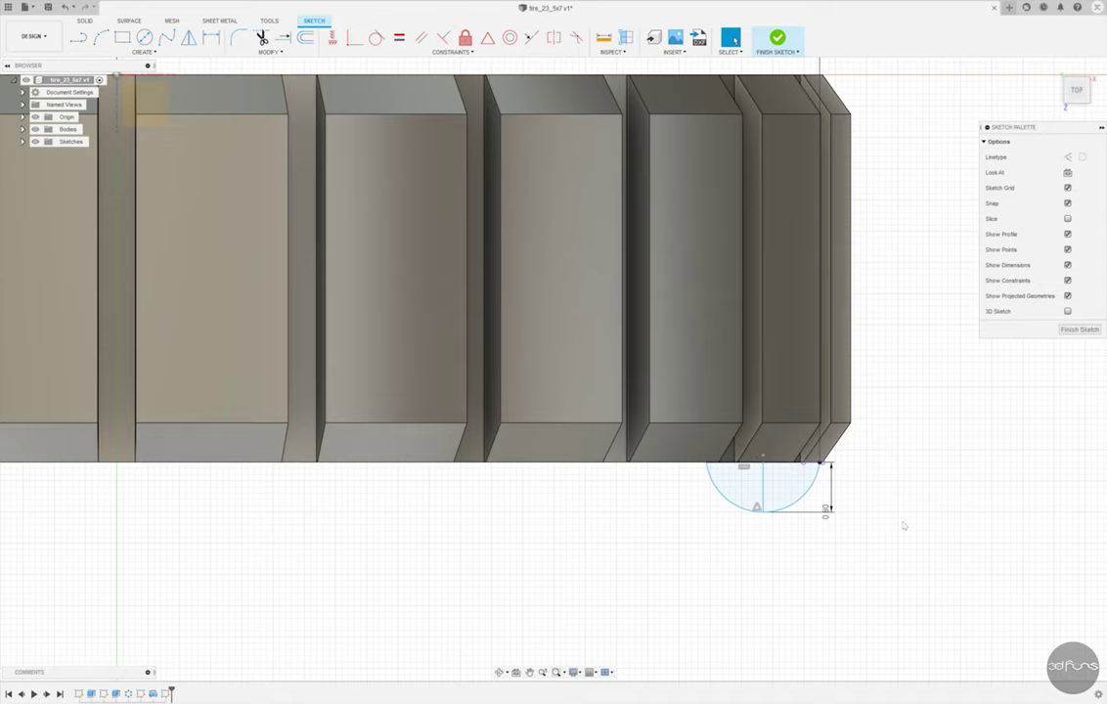
scroll(841, 520, down, 2)
scroll(803, 523, up, 2)
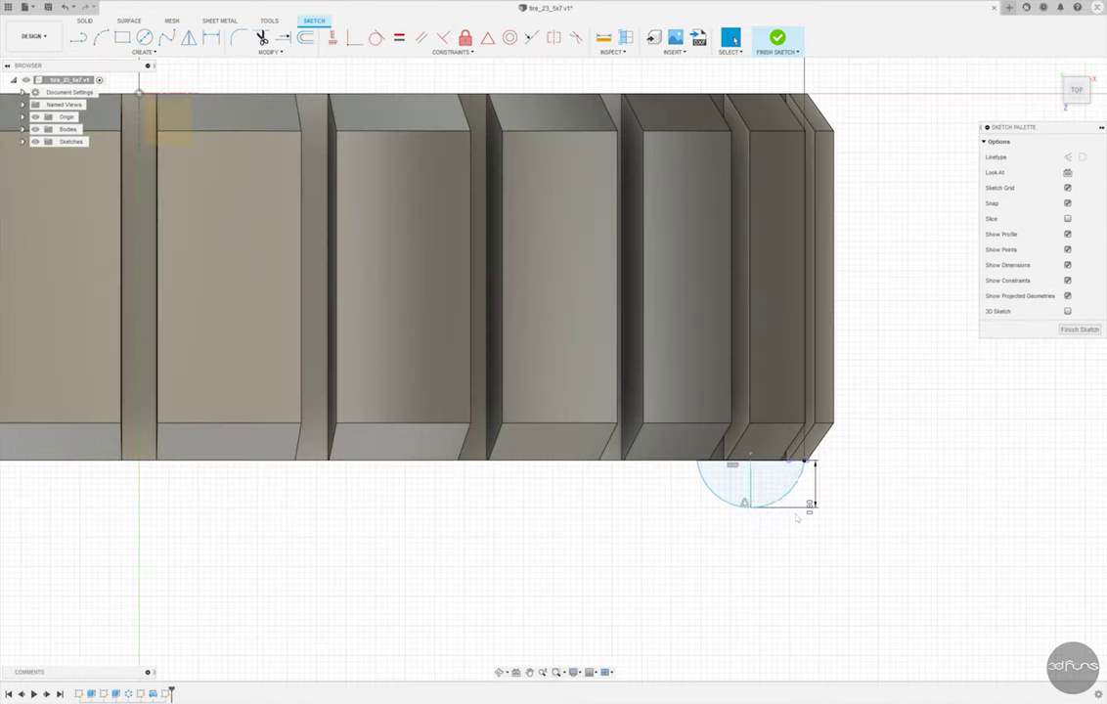
shift+middle_drag(746, 549, 689, 477)
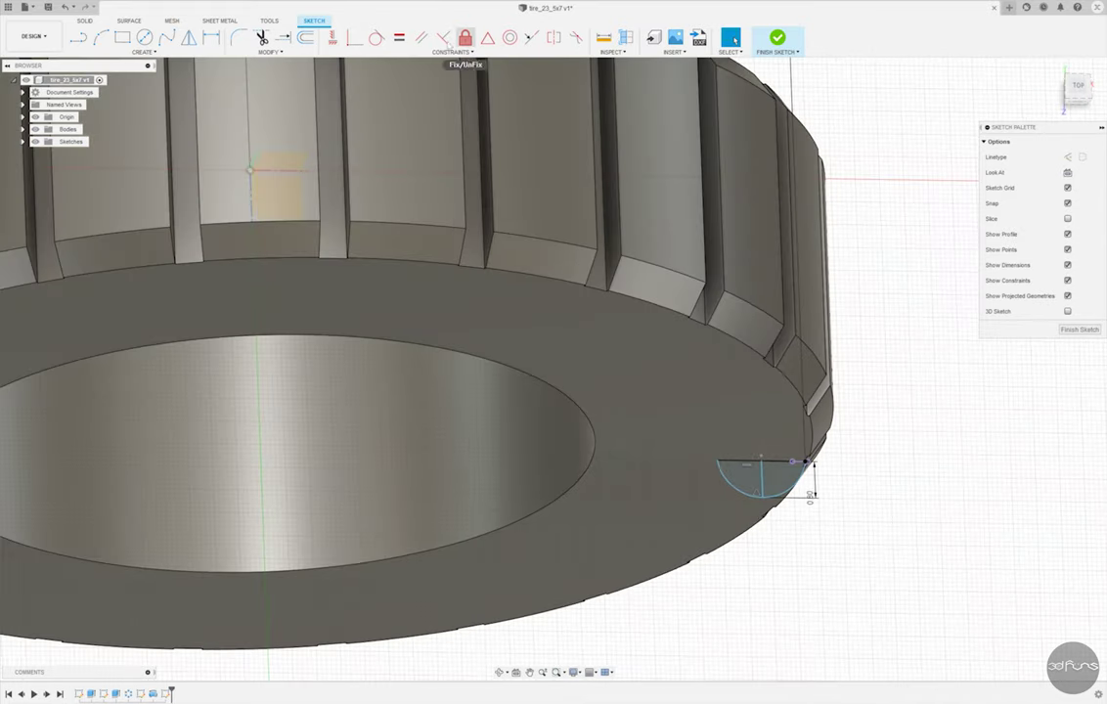
Project the tyre's inner circular edge into the sketch.
click(717, 466)
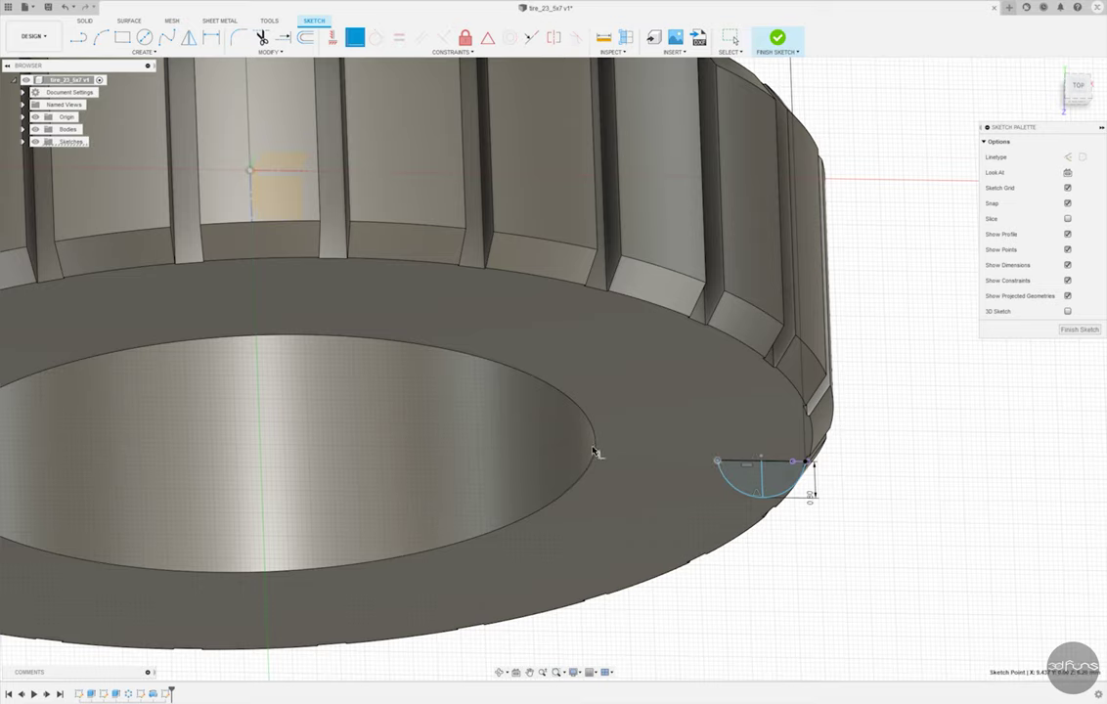
click(144, 50)
click(181, 208)
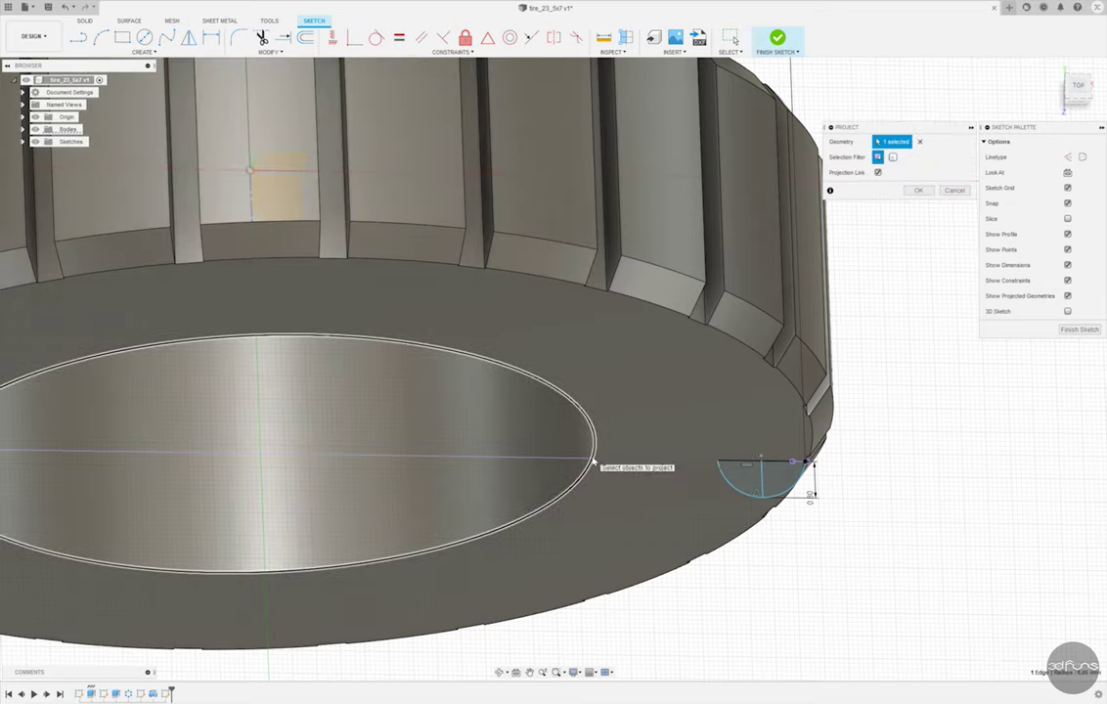
click(593, 459)
key(Return)
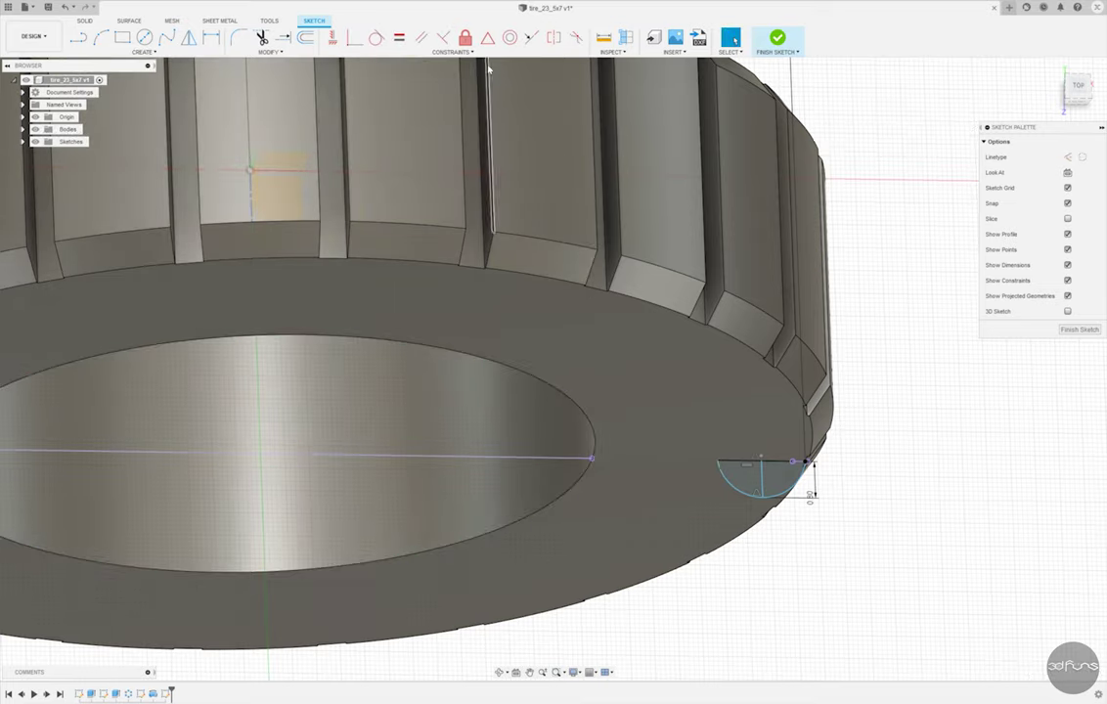
Make the small line inside the arc construction geometry and finish the sketch.
click(715, 464)
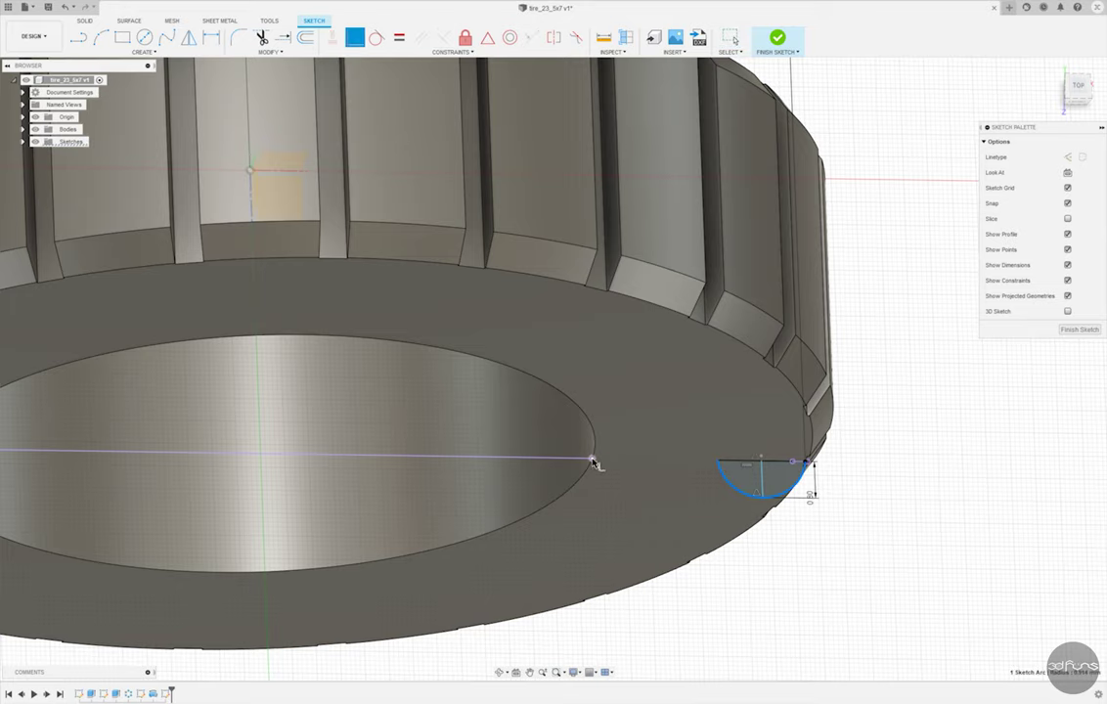
scroll(733, 491, down, 5)
click(719, 487)
click(1067, 157)
click(836, 219)
click(777, 39)
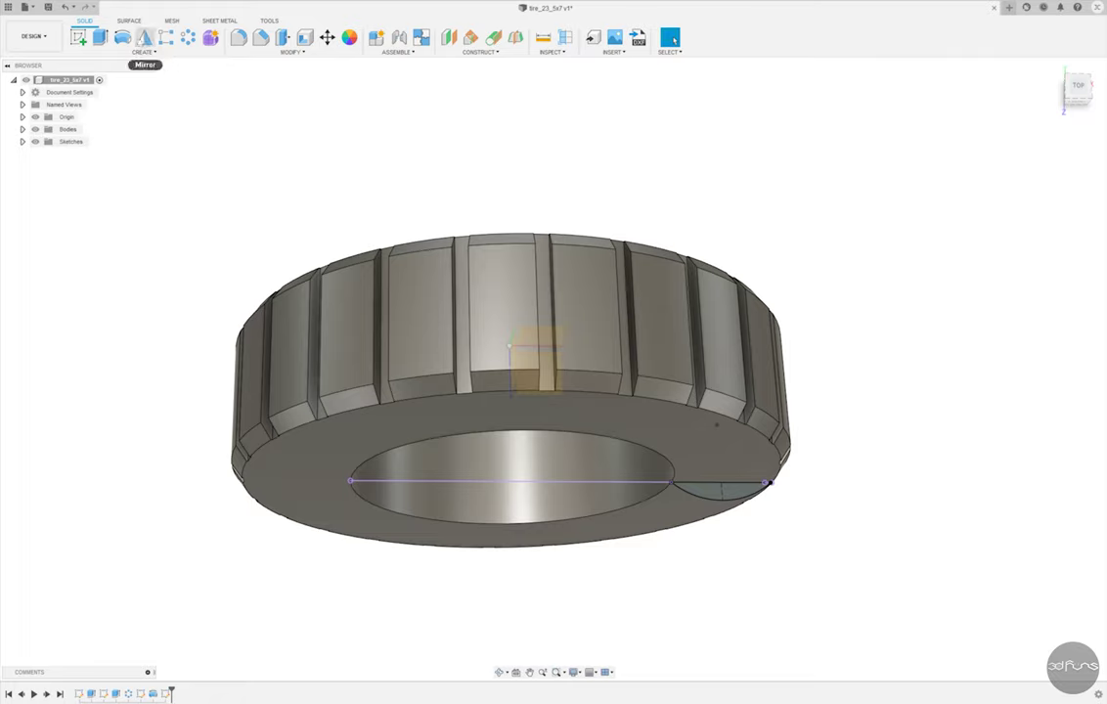
Revolve the half-round profile 360° around the sketch line, joining it to the tyre.
click(145, 37)
shift+middle_drag(723, 489, 748, 519)
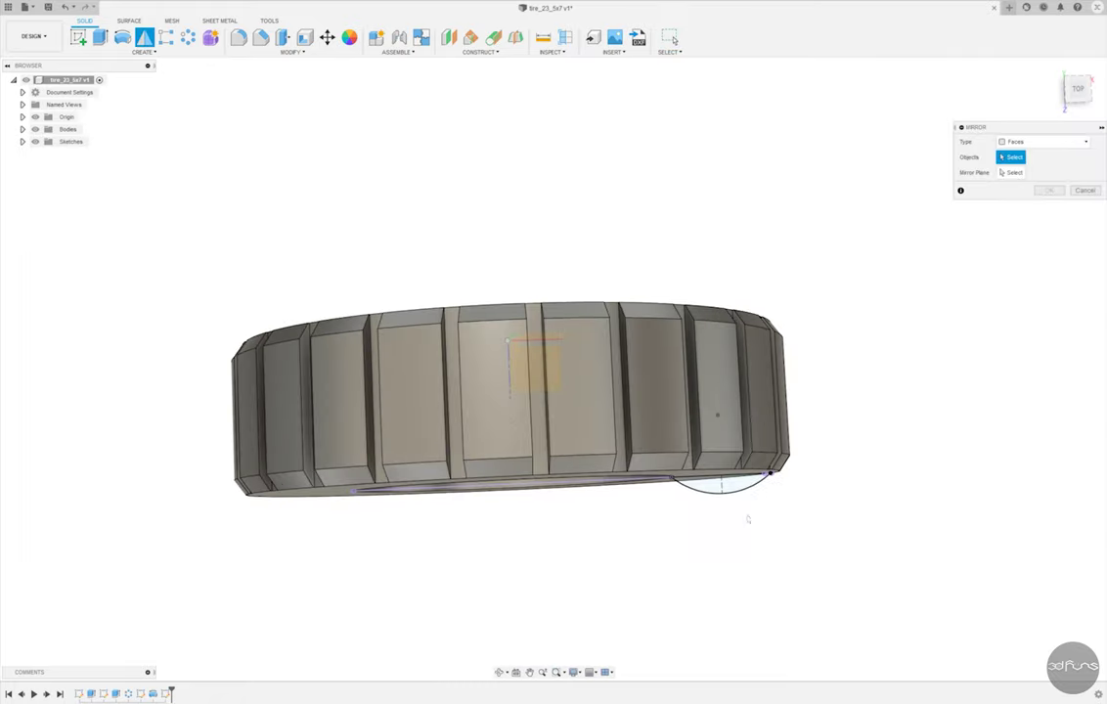
click(122, 37)
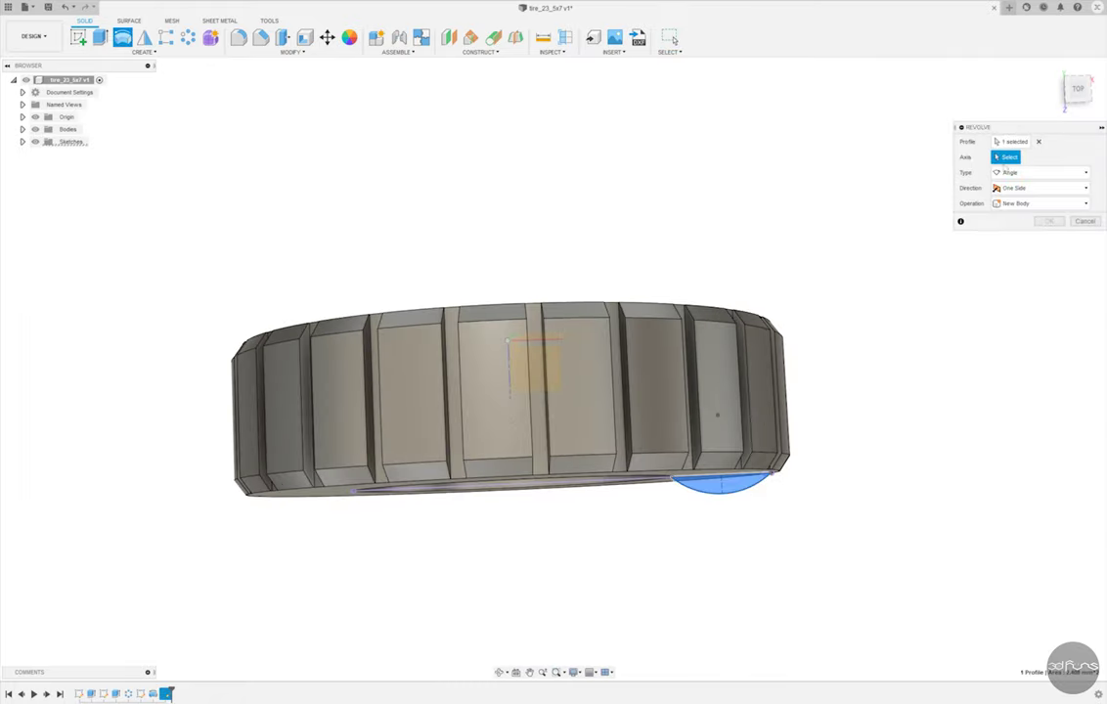
click(508, 381)
mouse_move(507, 386)
shift+middle_down()
mouse_move(895, 414)
mouse_move(897, 403)
mouse_move(882, 410)
mouse_move(999, 332)
shift+middle_up()
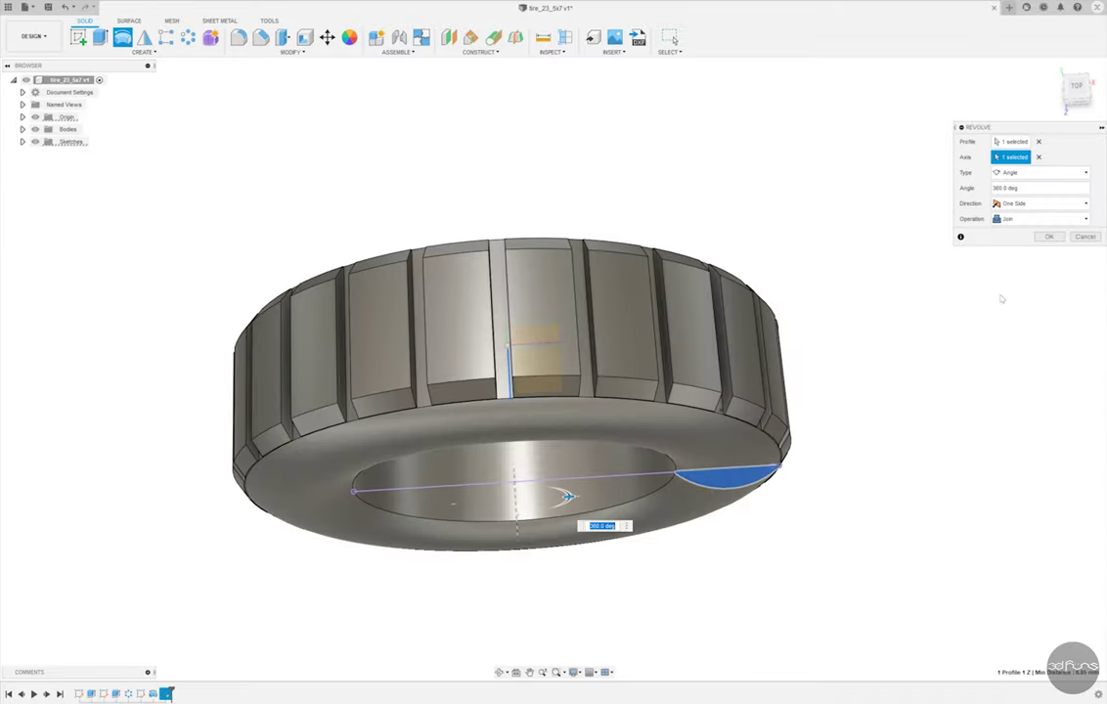
click(1049, 238)
Inspect the rounded tyre from several angles, then open Fillet with no edges selected.
shift+middle_drag(889, 375, 906, 202)
scroll(640, 259, up, 5)
scroll(823, 250, down, 5)
mouse_move(961, 248)
shift+middle_down()
mouse_move(515, 280)
mouse_move(675, 277)
mouse_move(274, 113)
shift+middle_up()
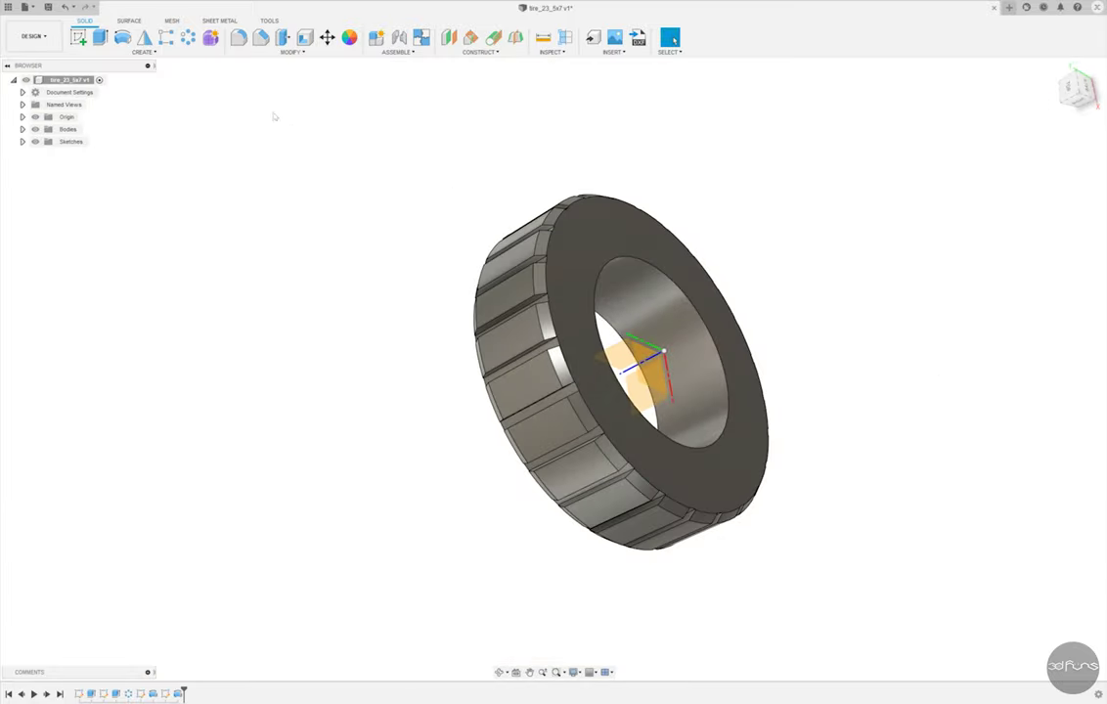
click(260, 37)
click(608, 264)
key(Escape)
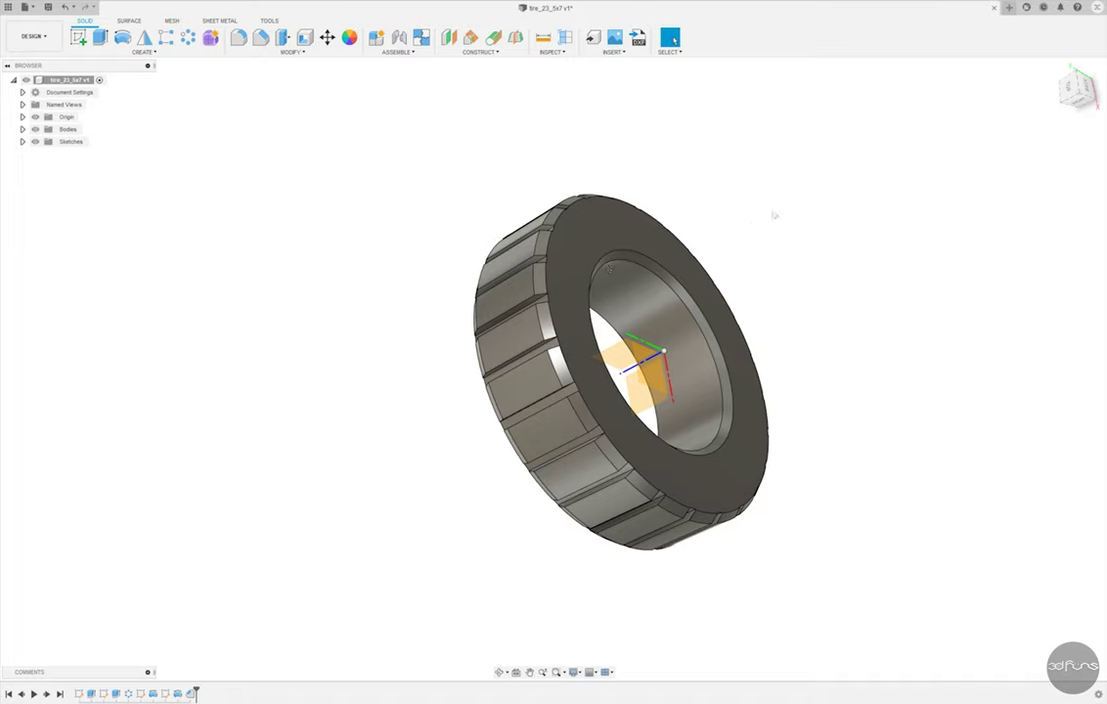
shift+middle_drag(754, 222, 823, 170)
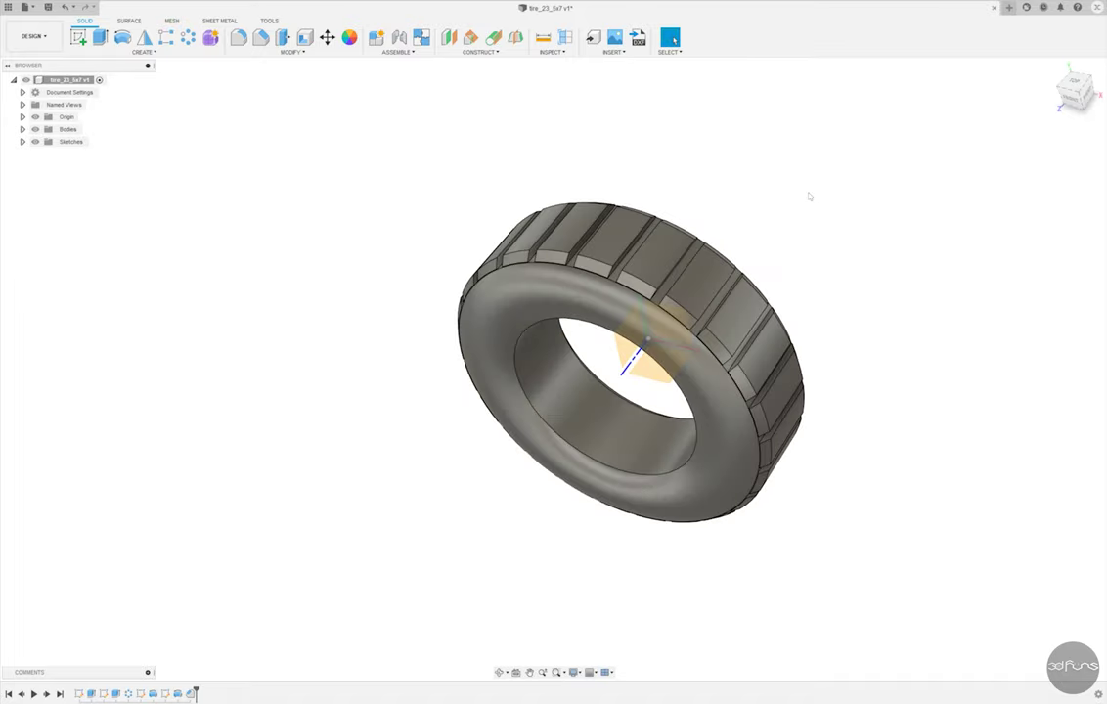
mouse_move(771, 193)
shift+middle_down()
mouse_move(801, 279)
mouse_move(759, 170)
mouse_move(773, 375)
shift+middle_up()
mouse_move(672, 378)
shift+middle_down()
mouse_move(822, 415)
mouse_move(755, 365)
mouse_move(667, 327)
mouse_move(1015, 175)
mouse_move(439, 210)
shift+middle_up()
key(f)
scroll(439, 209, up, 2)
Fillet the 24 tread edge segments along the tire's top and bottom rim.
drag(515, 135, 571, 594)
mouse_move(780, 191)
shift+middle_down()
mouse_move(793, 178)
mouse_move(631, 300)
shift+middle_up()
mouse_move(717, 186)
shift+middle_down()
mouse_move(624, 153)
mouse_move(694, 301)
shift+middle_up()
click(748, 302)
click(927, 202)
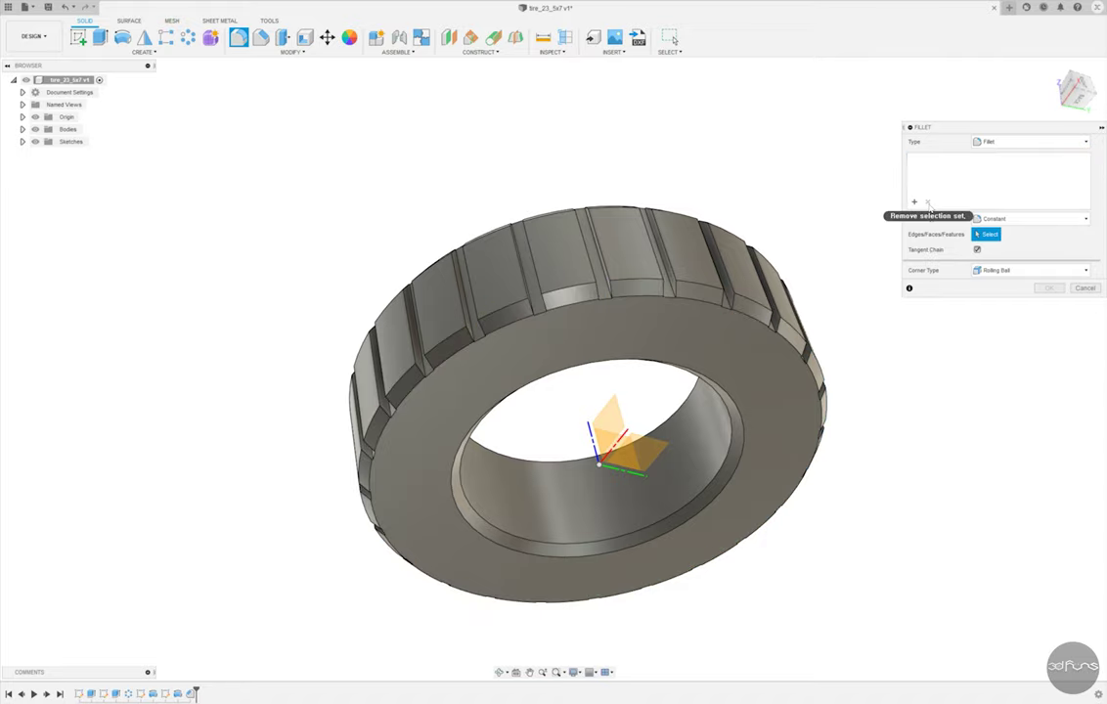
shift+middle_drag(700, 280, 494, 275)
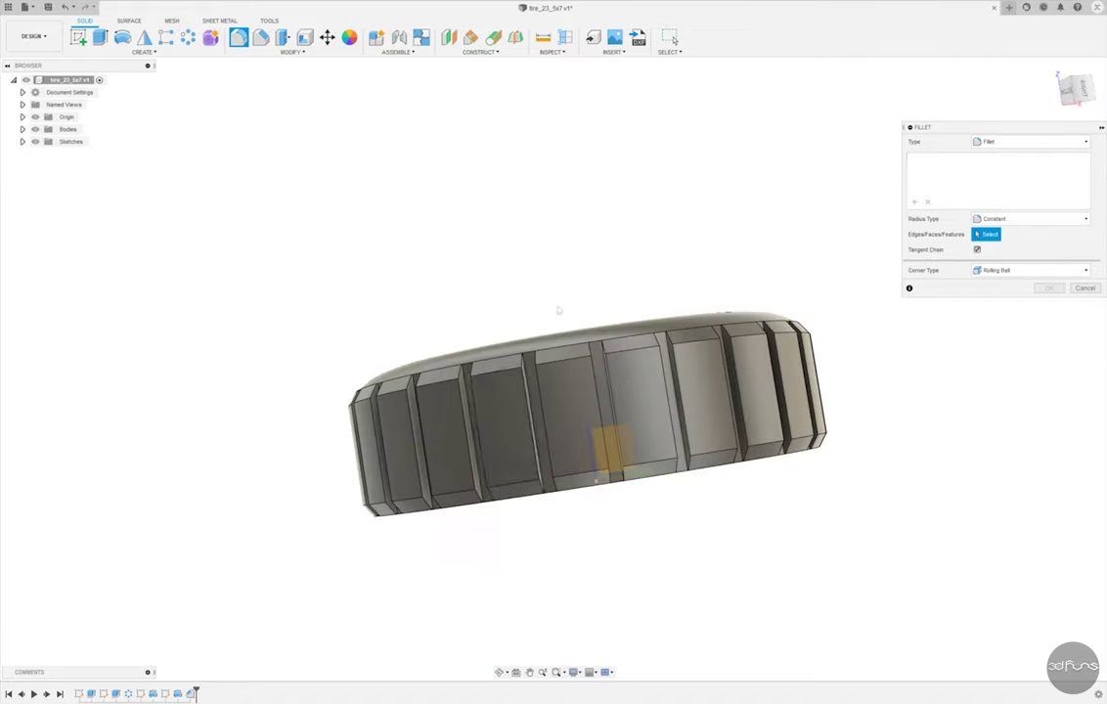
drag(228, 432, 326, 408)
mouse_move(325, 407)
shift+middle_down()
mouse_move(719, 347)
mouse_move(706, 366)
shift+middle_up()
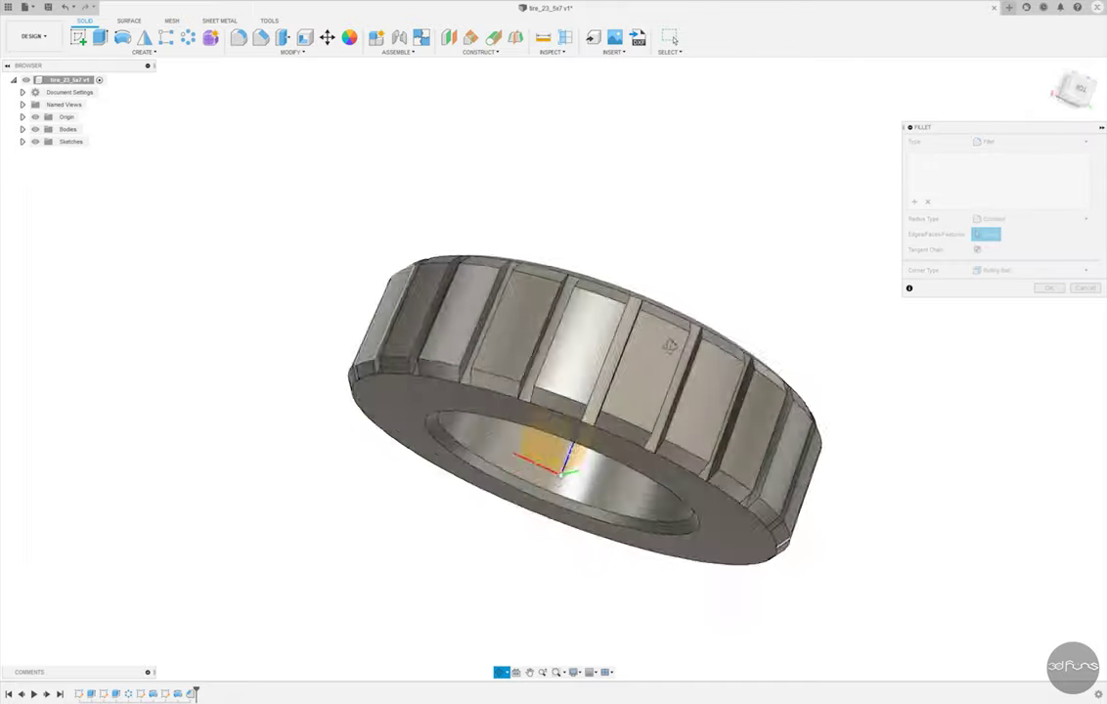
drag(297, 365, 864, 401)
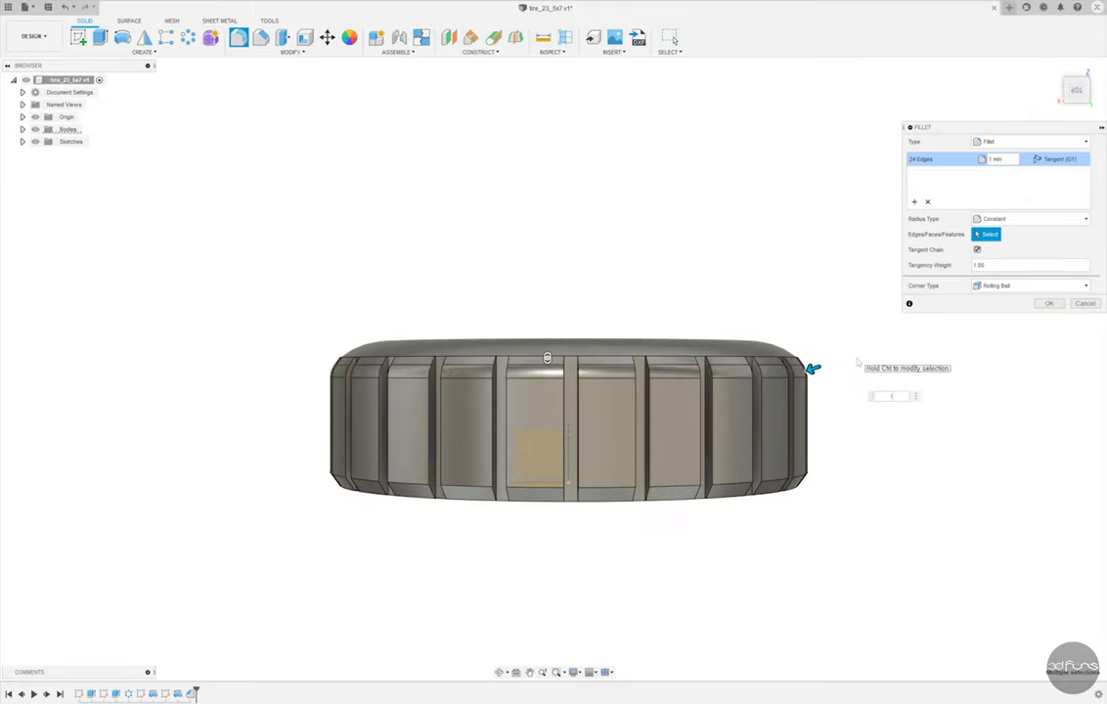
mouse_move(807, 366)
shift+middle_down()
mouse_move(348, 381)
mouse_move(358, 345)
mouse_move(819, 368)
shift+middle_up()
drag(260, 451, 865, 486)
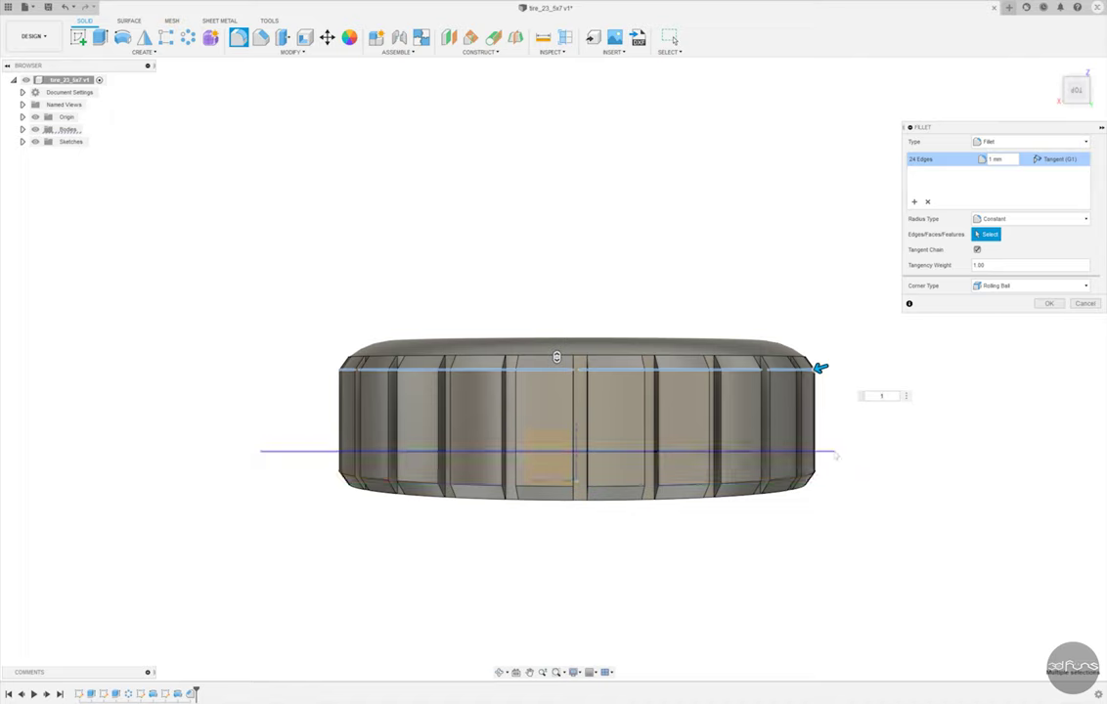
key(Return)
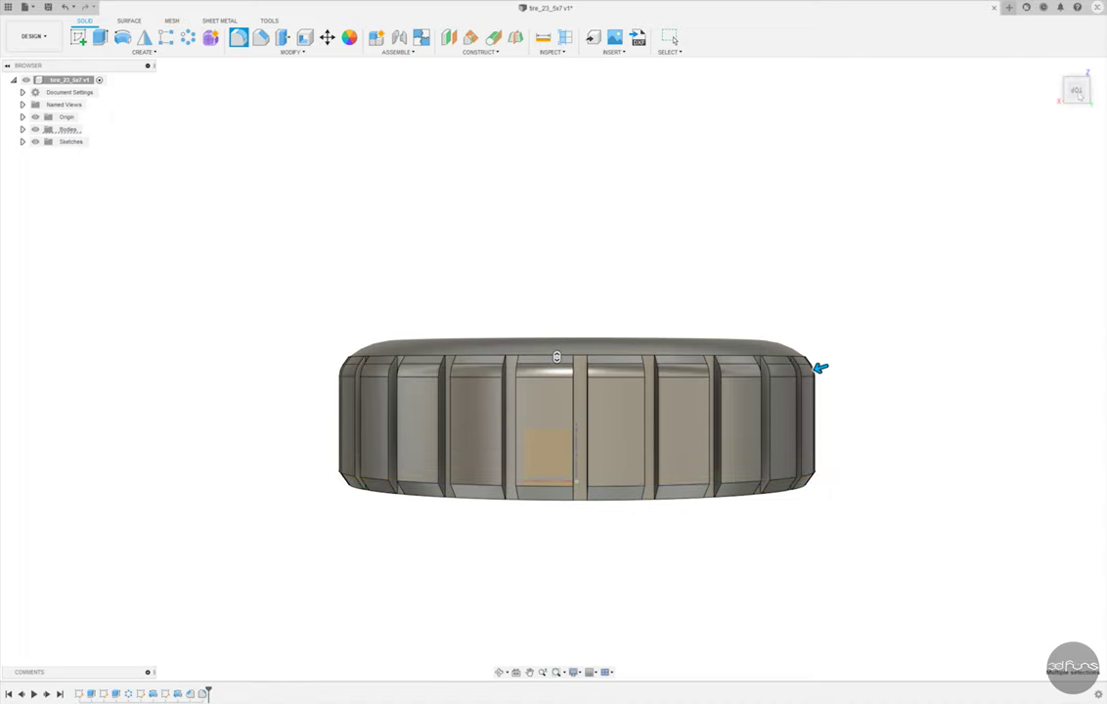
Start a second fillet on the edges across the tire's lower half, then cancel it.
key(f)
scroll(593, 581, up, 2)
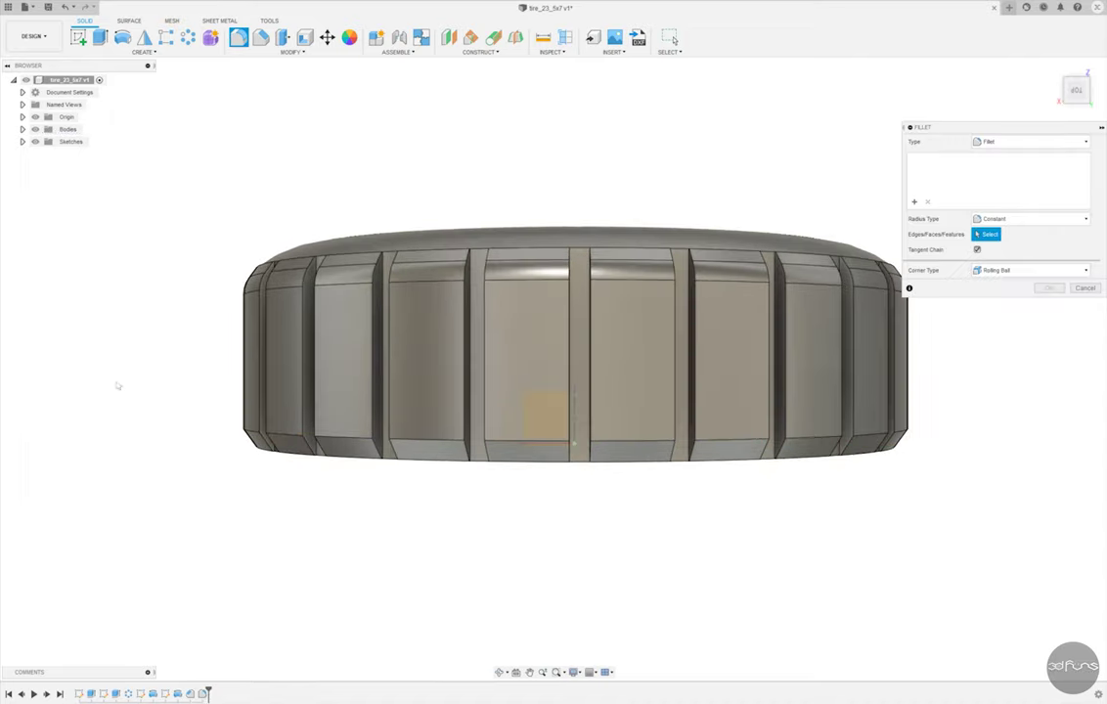
scroll(213, 448, down, 2)
drag(175, 377, 786, 462)
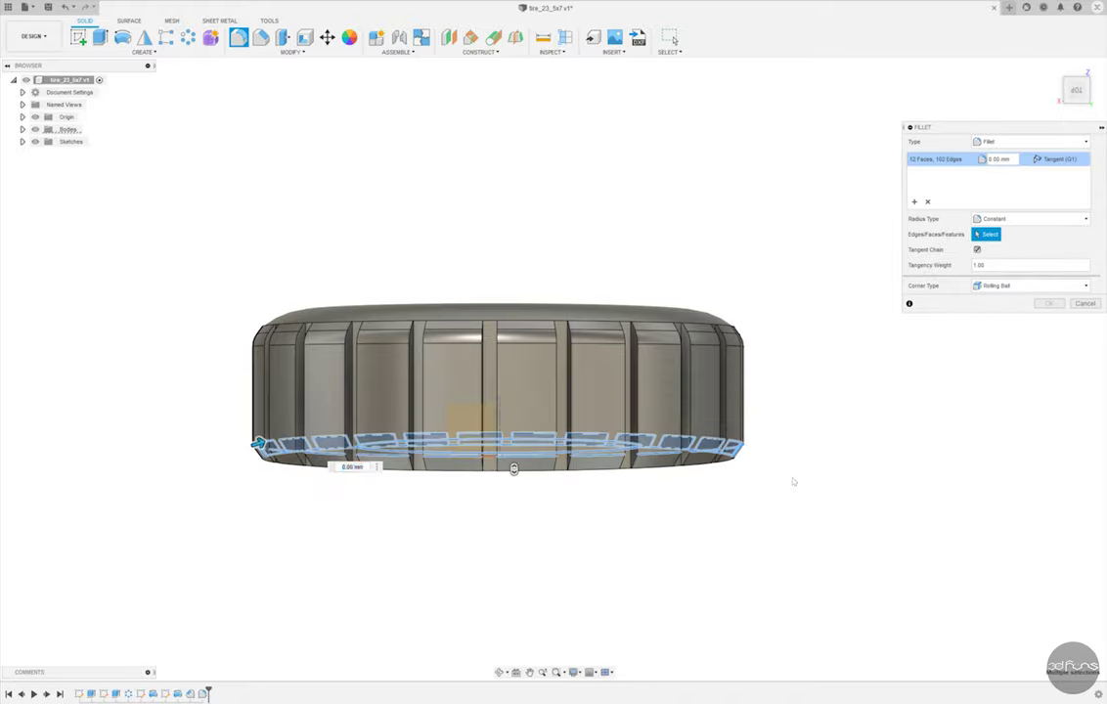
click(1083, 304)
Fillet the tire's top edge loop from the front view and check the rounded edge.
mouse_move(877, 309)
shift+middle_down()
mouse_move(853, 105)
mouse_move(737, 111)
mouse_move(971, 141)
shift+middle_up()
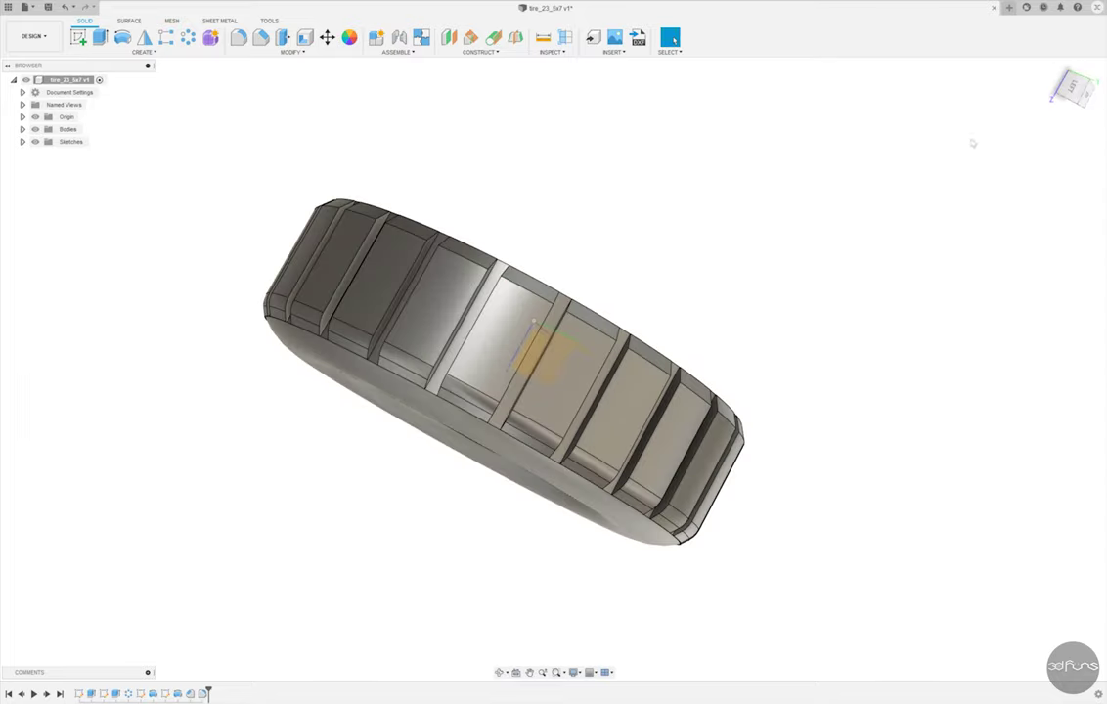
click(1076, 89)
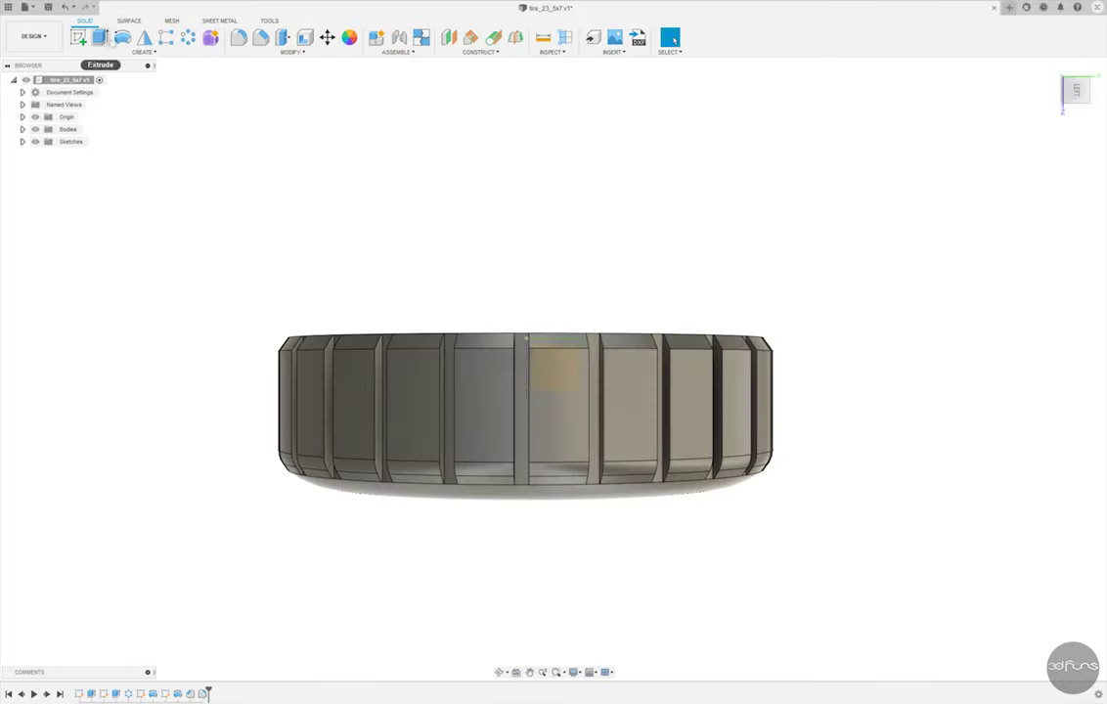
click(238, 37)
click(721, 352)
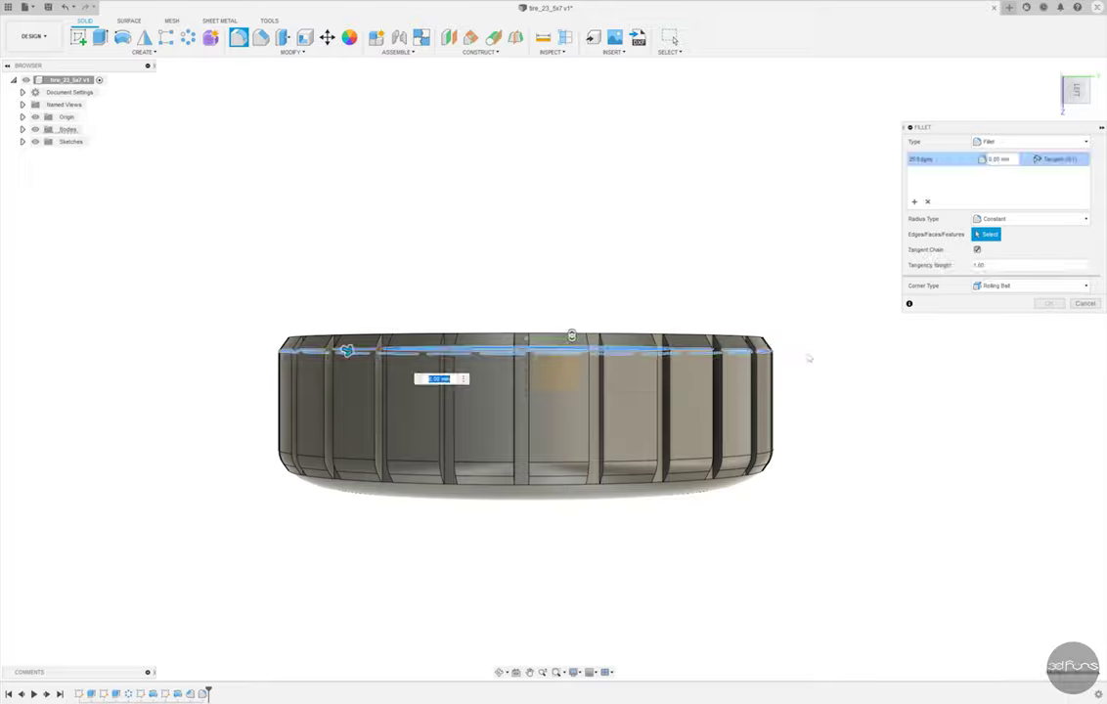
shift+middle_drag(790, 344, 763, 293)
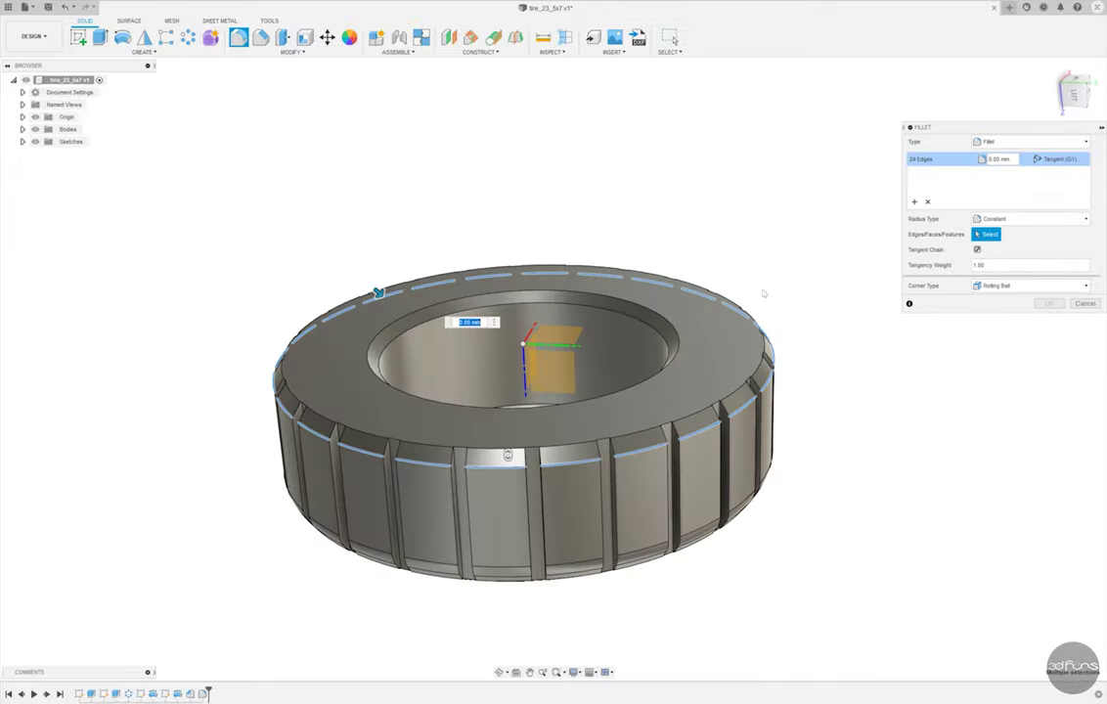
text(1)
key(Return)
mouse_move(826, 346)
shift+middle_down()
mouse_move(783, 291)
mouse_move(789, 235)
mouse_move(756, 183)
shift+middle_up()
mouse_move(768, 553)
shift+middle_down()
mouse_move(786, 546)
mouse_move(795, 404)
mouse_move(792, 413)
shift+middle_up()
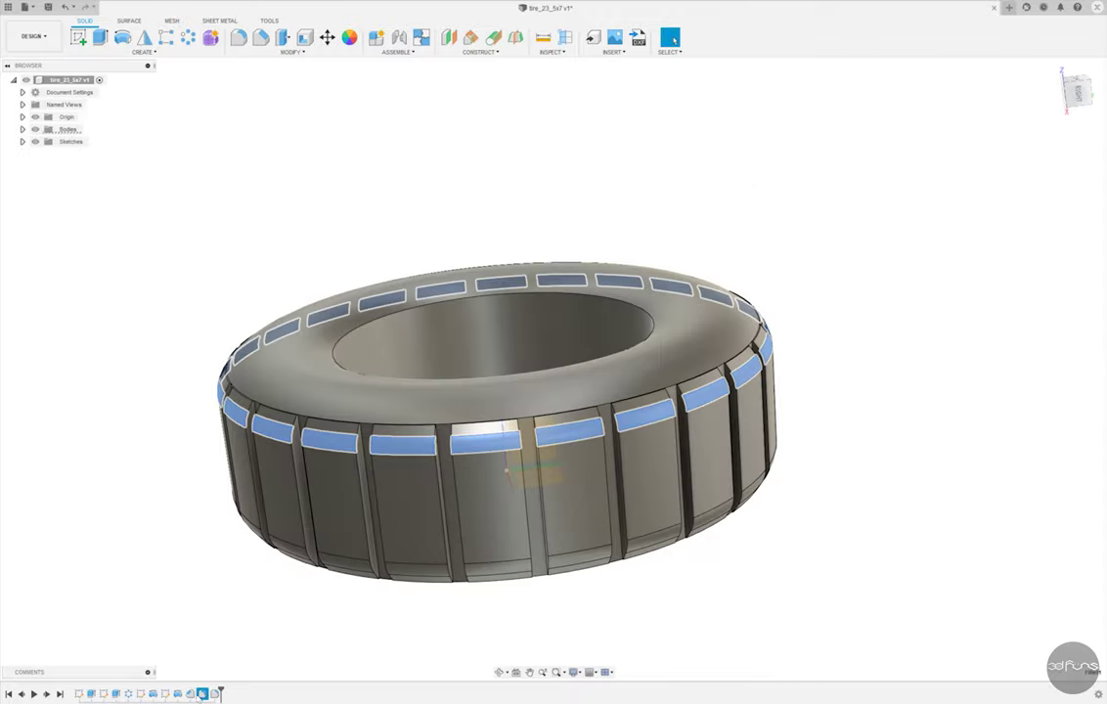
Reopen the tire's profile sketch for editing and zoom around the tire.
right_click(165, 693)
click(196, 577)
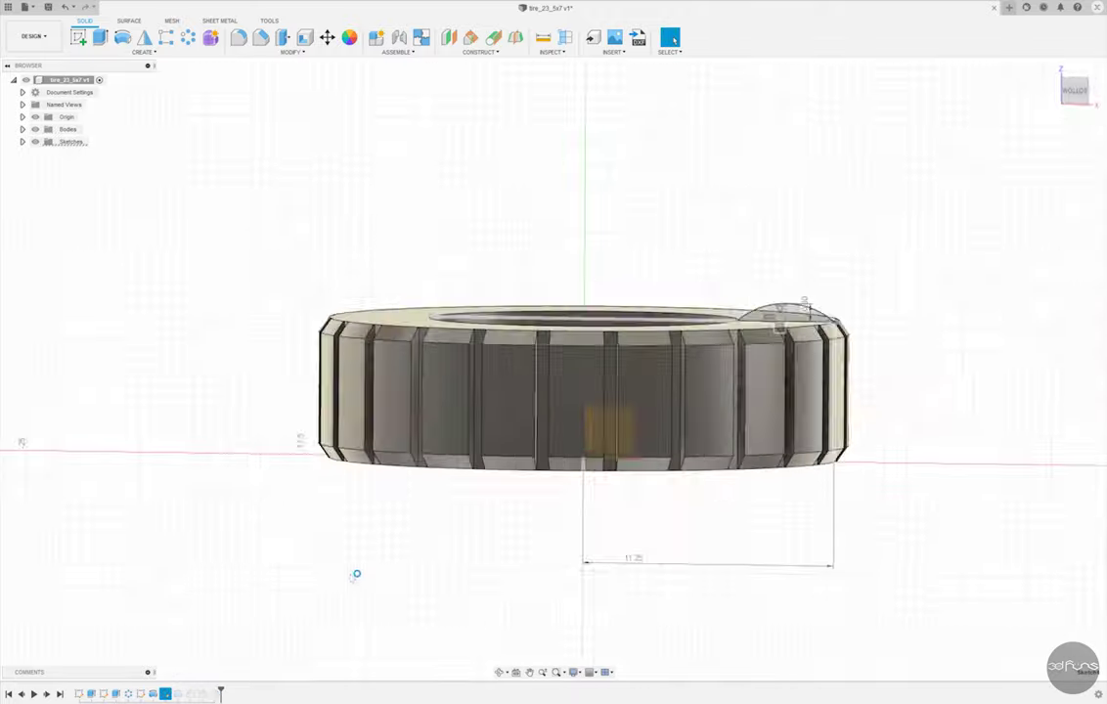
scroll(861, 225, up, 5)
scroll(860, 225, up, 2)
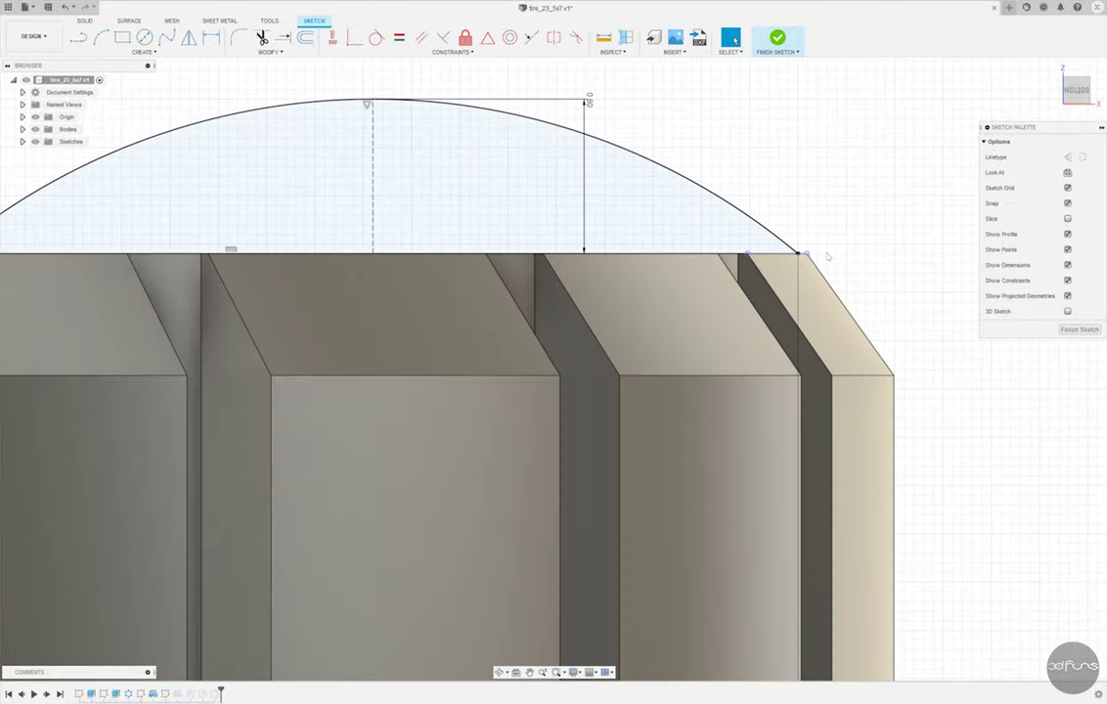
scroll(835, 274, down, 4)
scroll(832, 274, down, 3)
shift+middle_drag(793, 384, 858, 333)
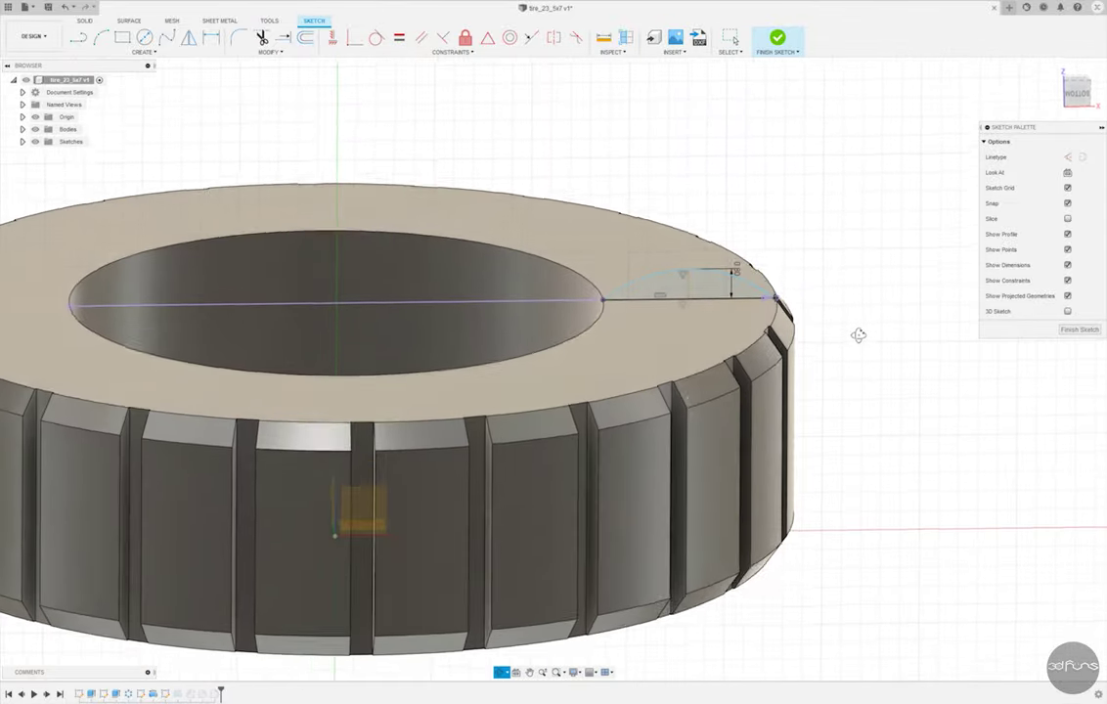
scroll(754, 309, up, 3)
scroll(755, 308, up, 3)
scroll(780, 279, up, 3)
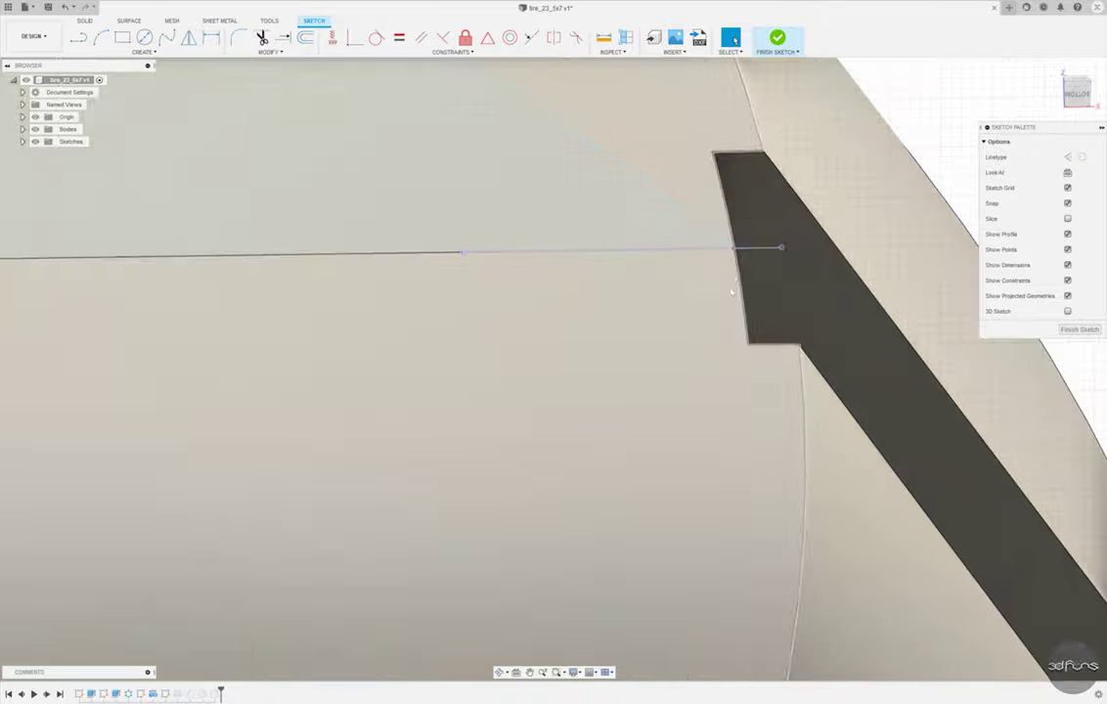
scroll(884, 351, down, 1)
scroll(871, 323, down, 2)
scroll(864, 311, down, 1)
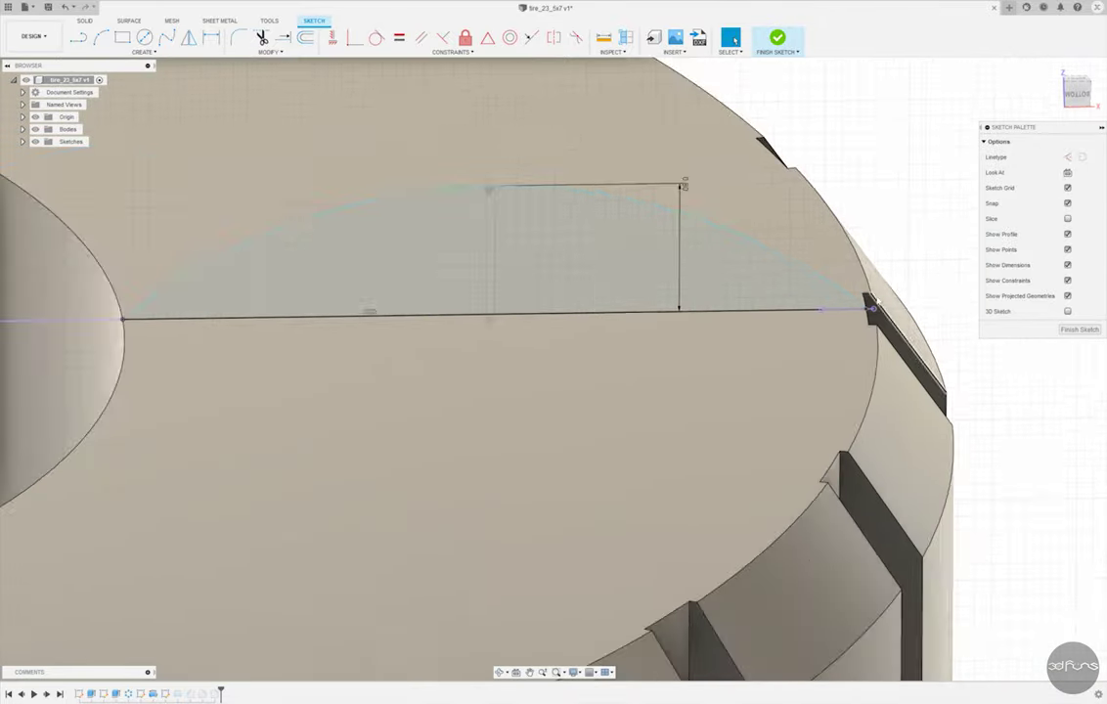
scroll(859, 309, down, 2)
scroll(857, 308, down, 2)
Inspect the arc endpoint at the tire edge and save tire_23_5x7 as a new version.
click(862, 302)
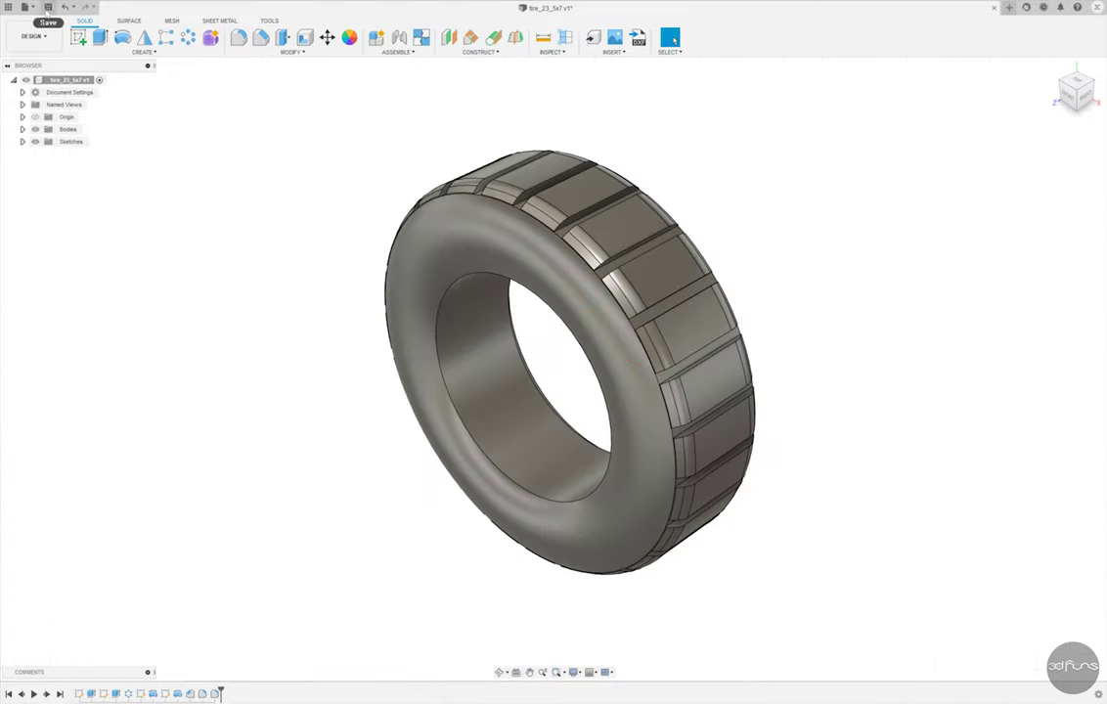
click(47, 8)
key(Return)
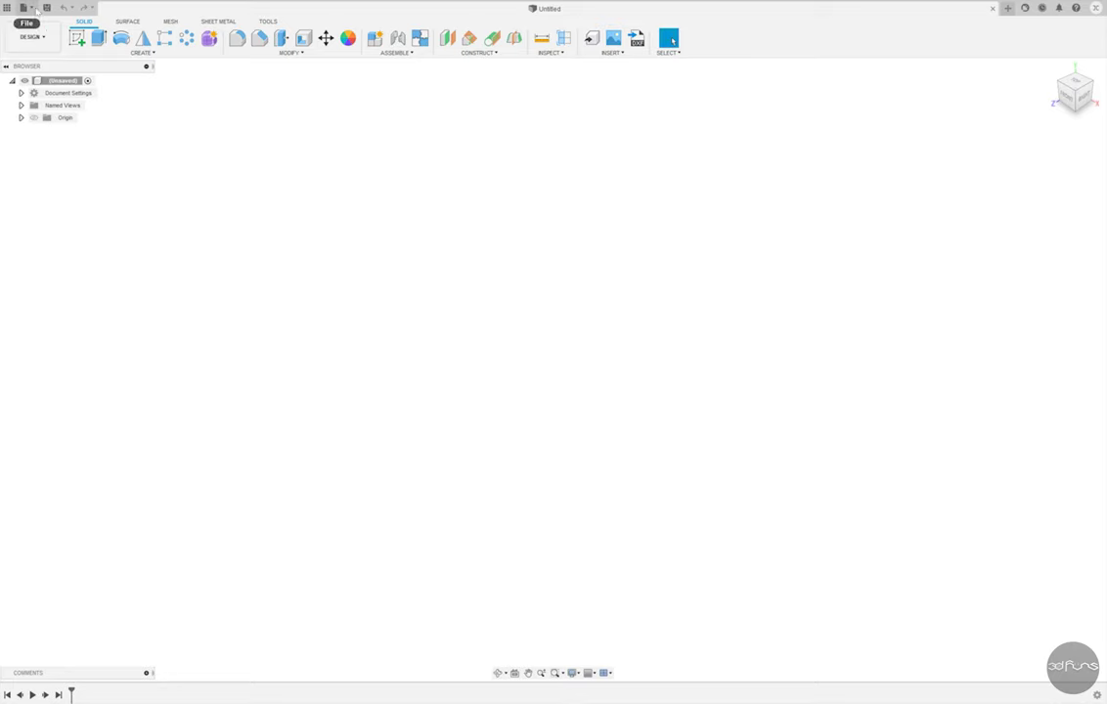
Save the new blank design as gear_middle in My First Project > Tank_6wd.
click(46, 8)
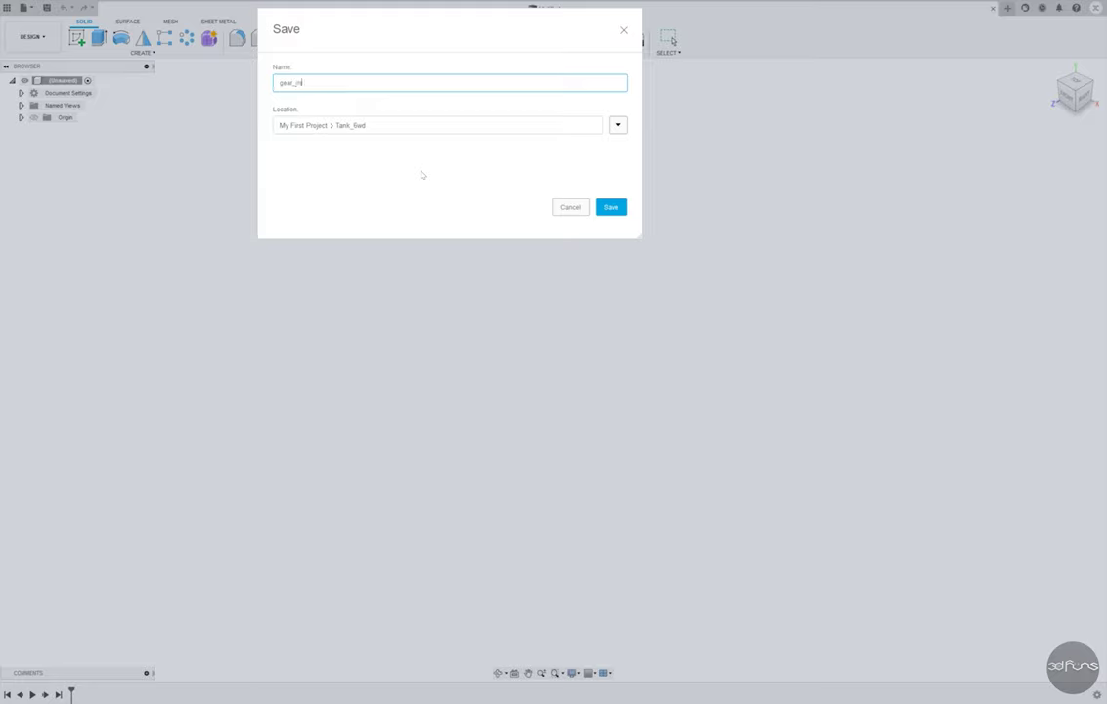
click(597, 207)
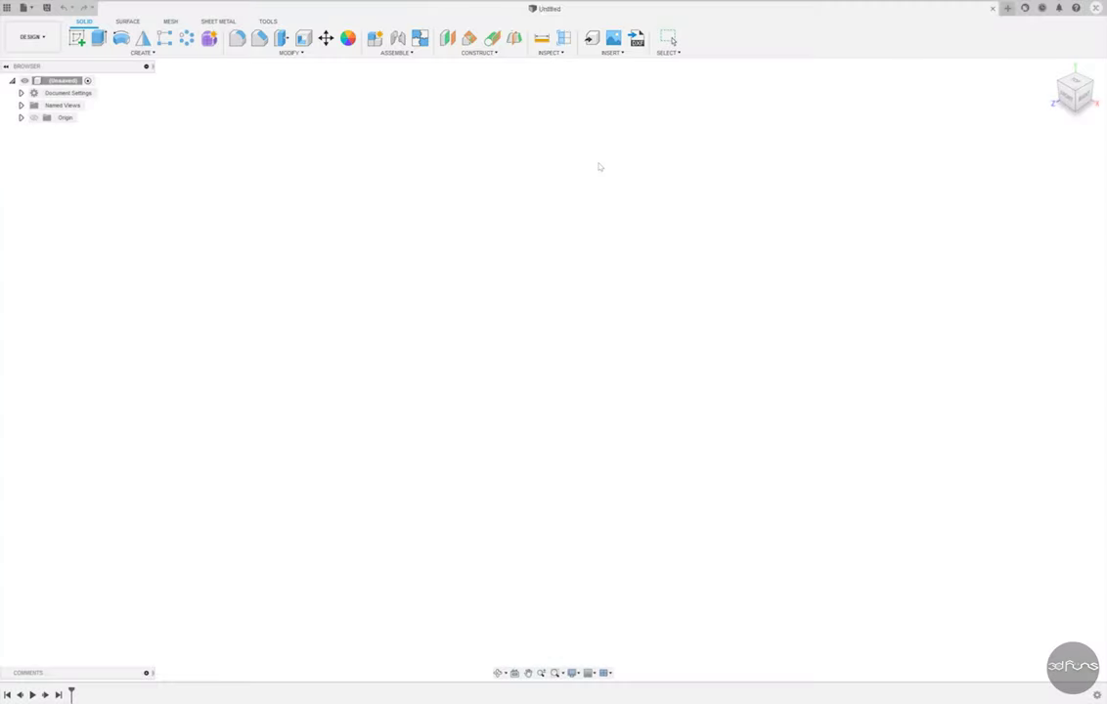
Generate a 12-tooth spur gear with 20° pressure angle using the GF Gear Generator.
click(268, 20)
click(433, 38)
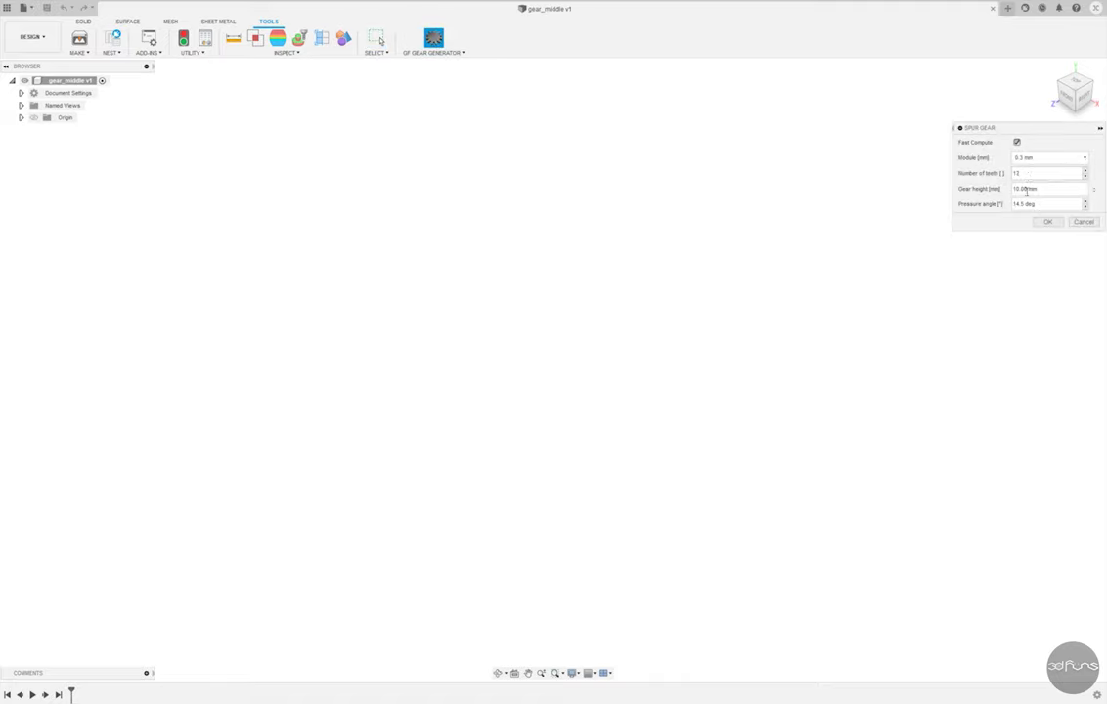
click(1037, 157)
click(1021, 210)
click(1046, 222)
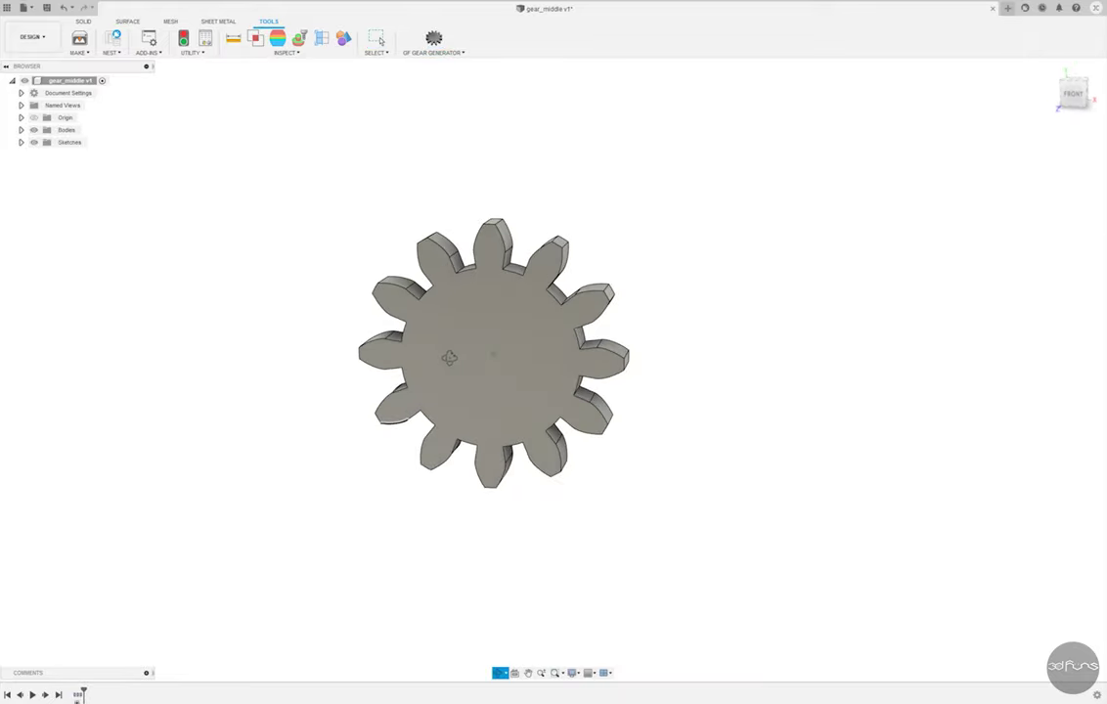
key(Escape)
click(84, 21)
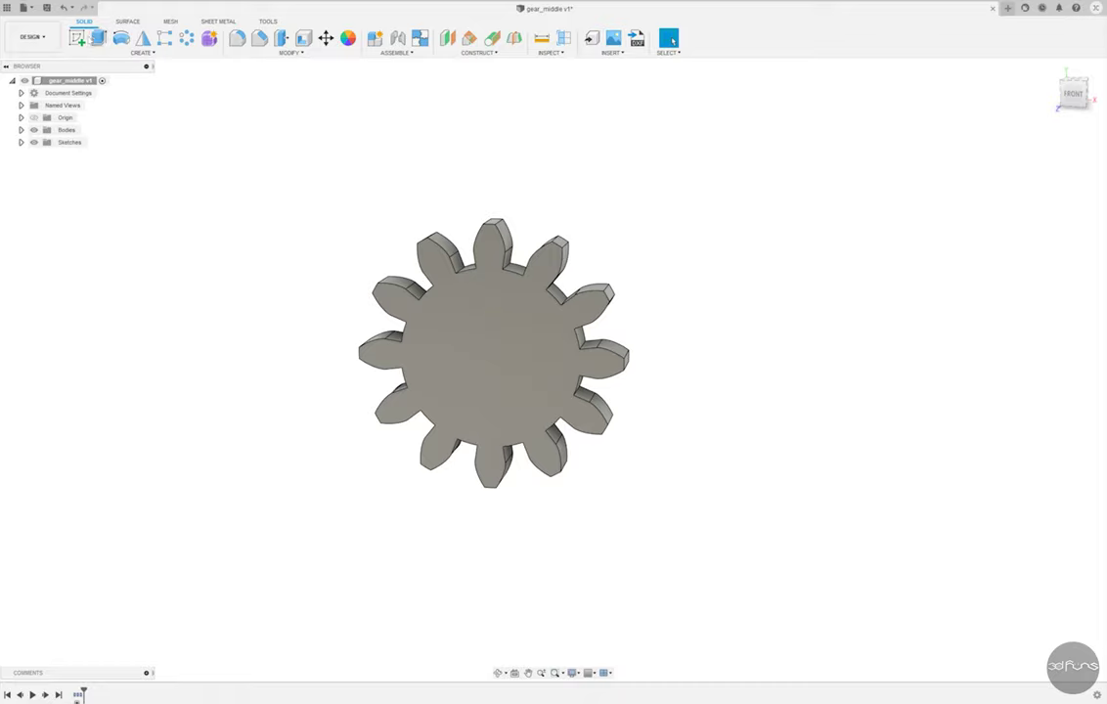
Sketch a 5 mm circle at the gear's centre on the front plane.
shift+middle_drag(489, 391, 548, 332)
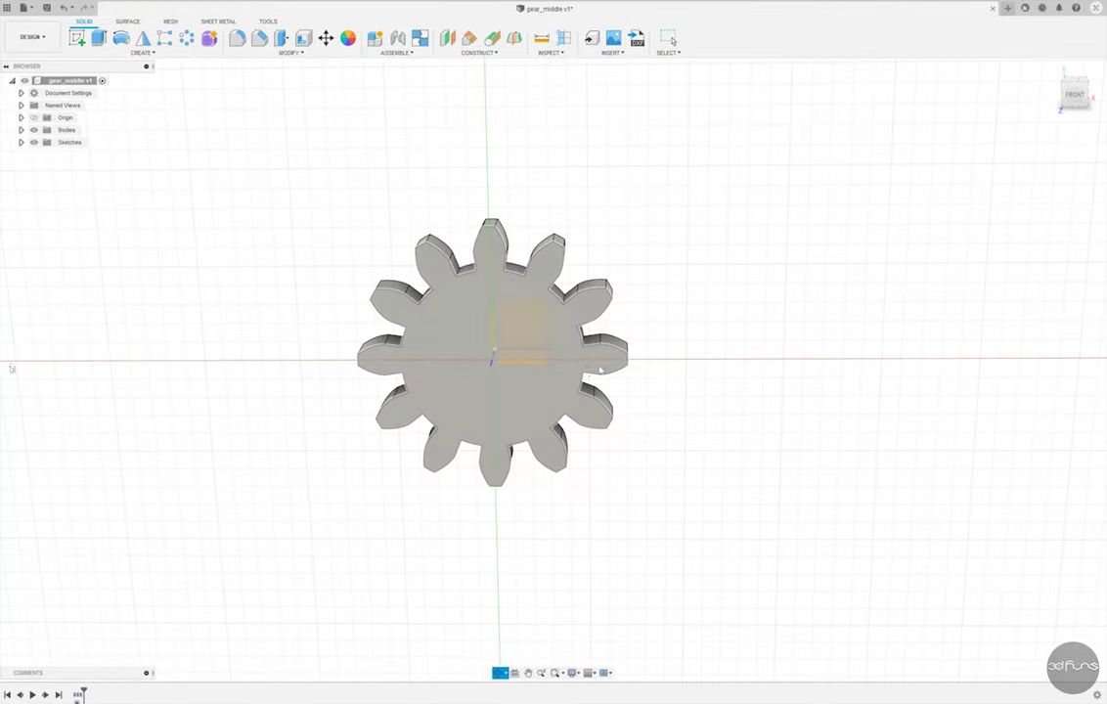
click(543, 363)
click(142, 37)
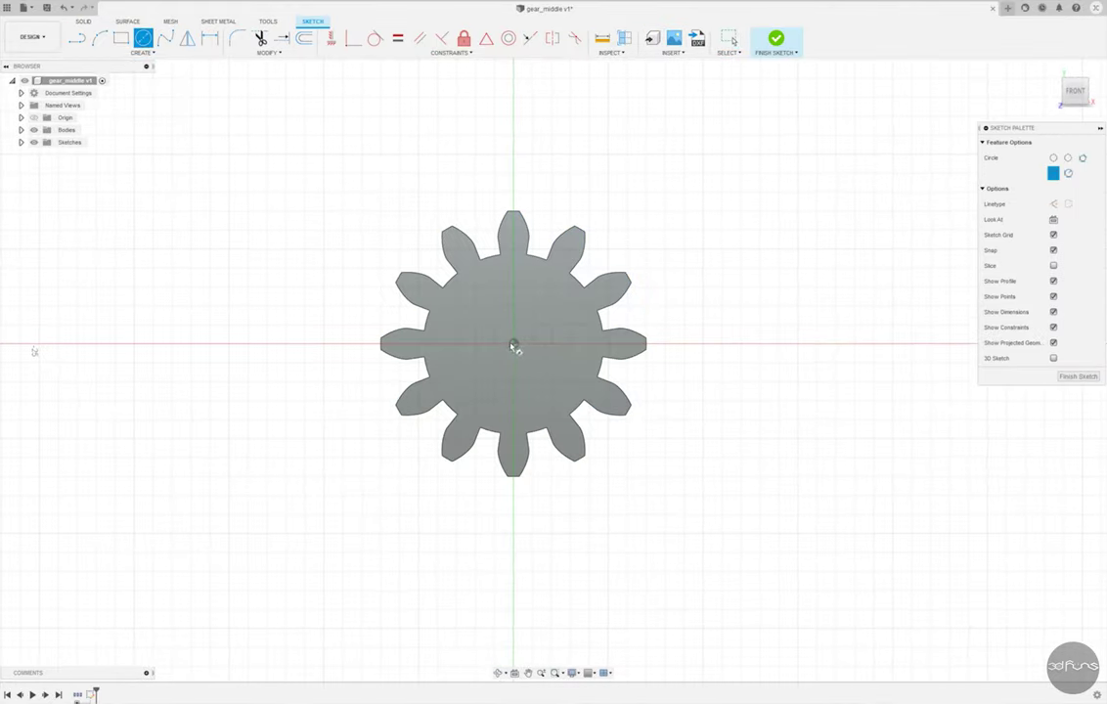
click(514, 343)
text(5)
key(Return)
Cut the centre circle through the whole gear with an All-extent extrude.
key(e)
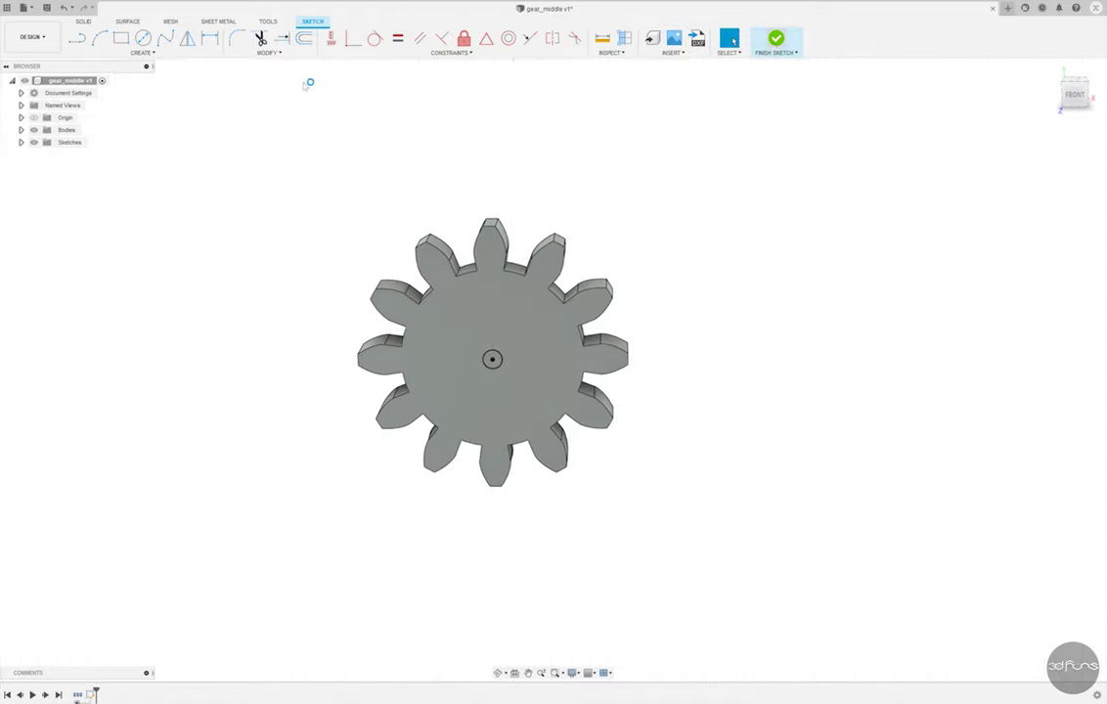
click(554, 390)
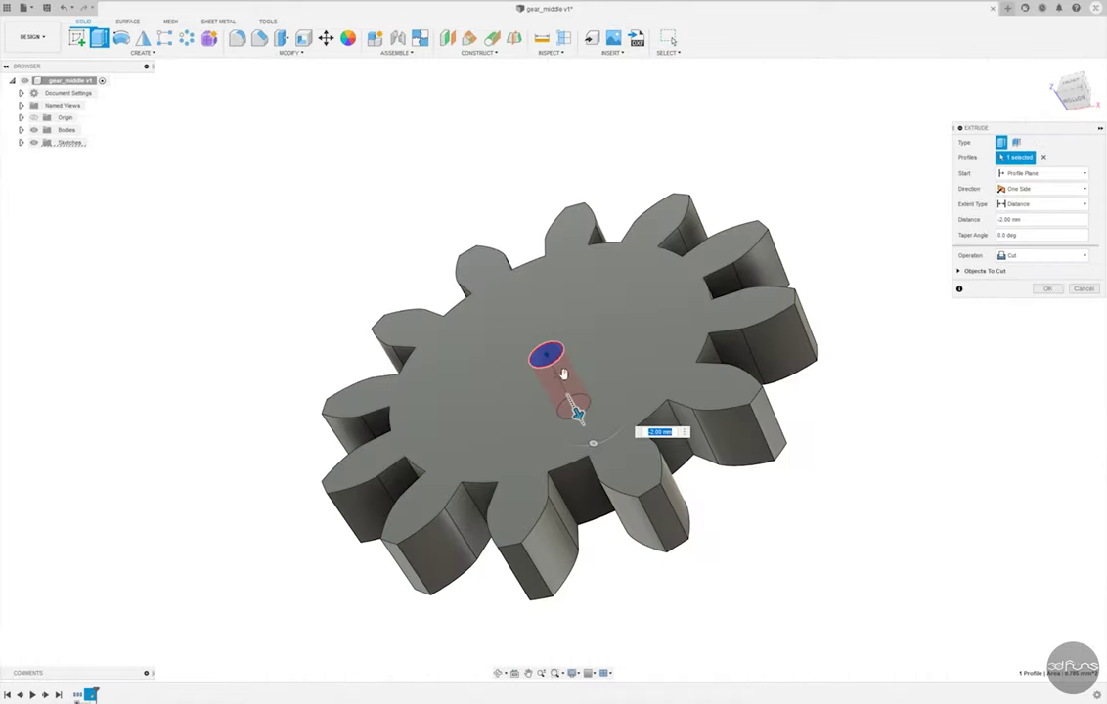
click(1017, 203)
click(1015, 234)
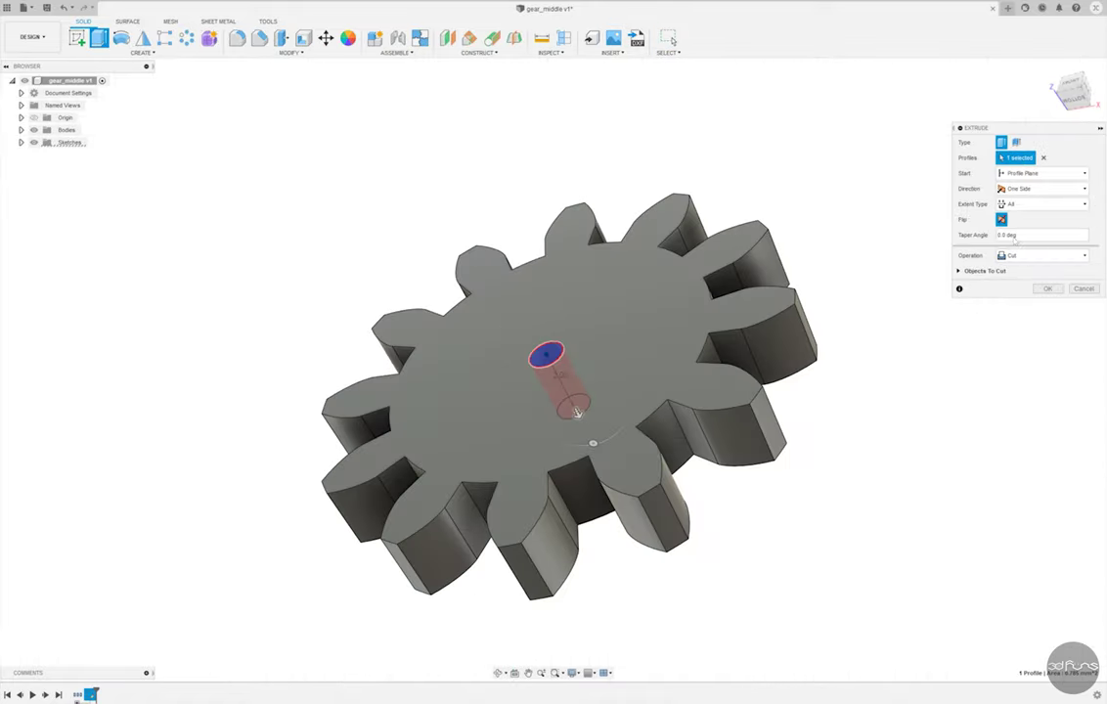
click(1047, 289)
shift+middle_drag(470, 353, 764, 340)
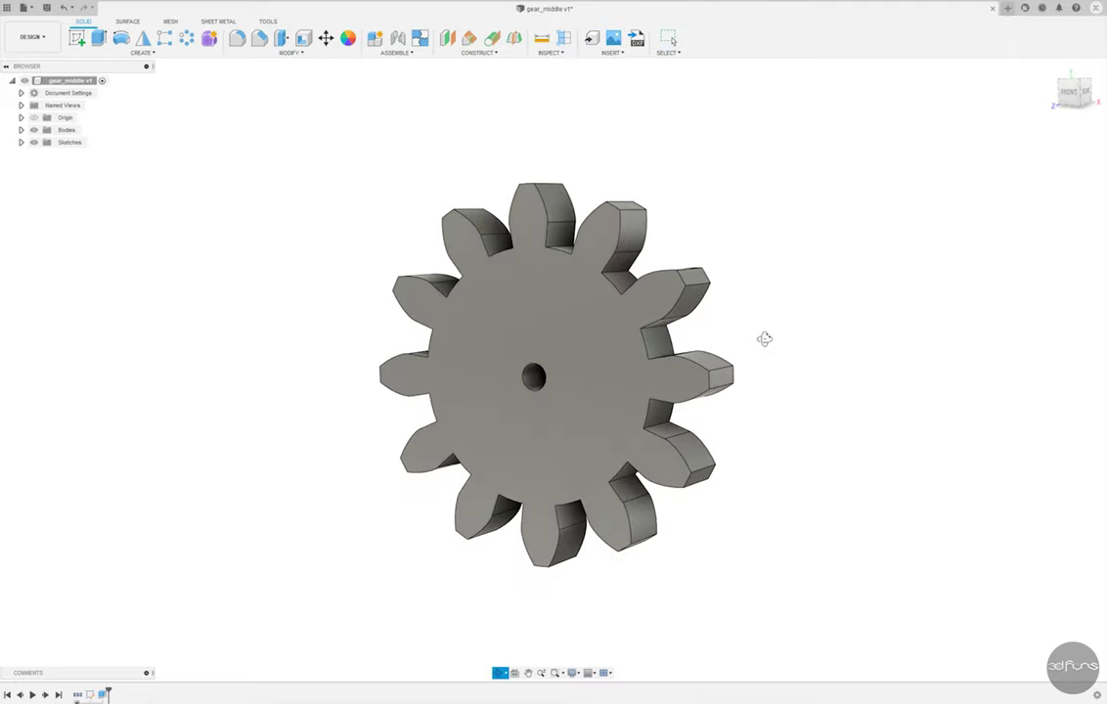
Start a fillet and pick two of the gear's tooth edges.
click(236, 38)
click(634, 264)
mouse_move(631, 269)
shift+middle_down()
mouse_move(686, 346)
mouse_move(750, 334)
shift+middle_up()
click(682, 324)
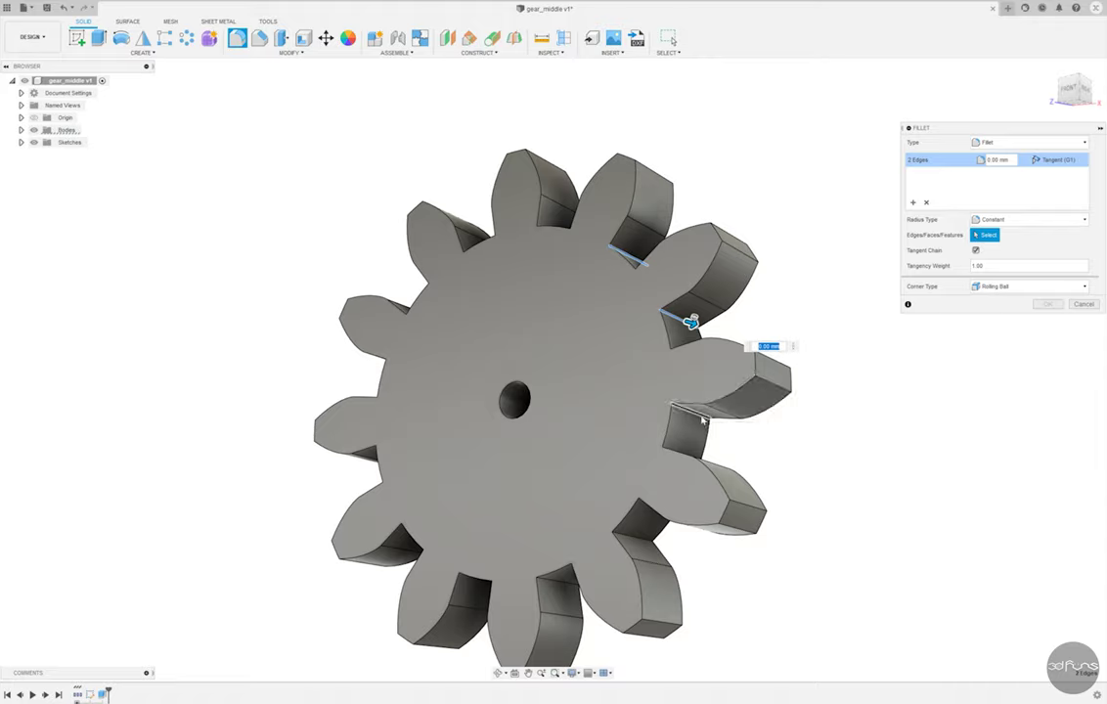
Abandon the fillet and save gear_middle as a new version.
key(Escape)
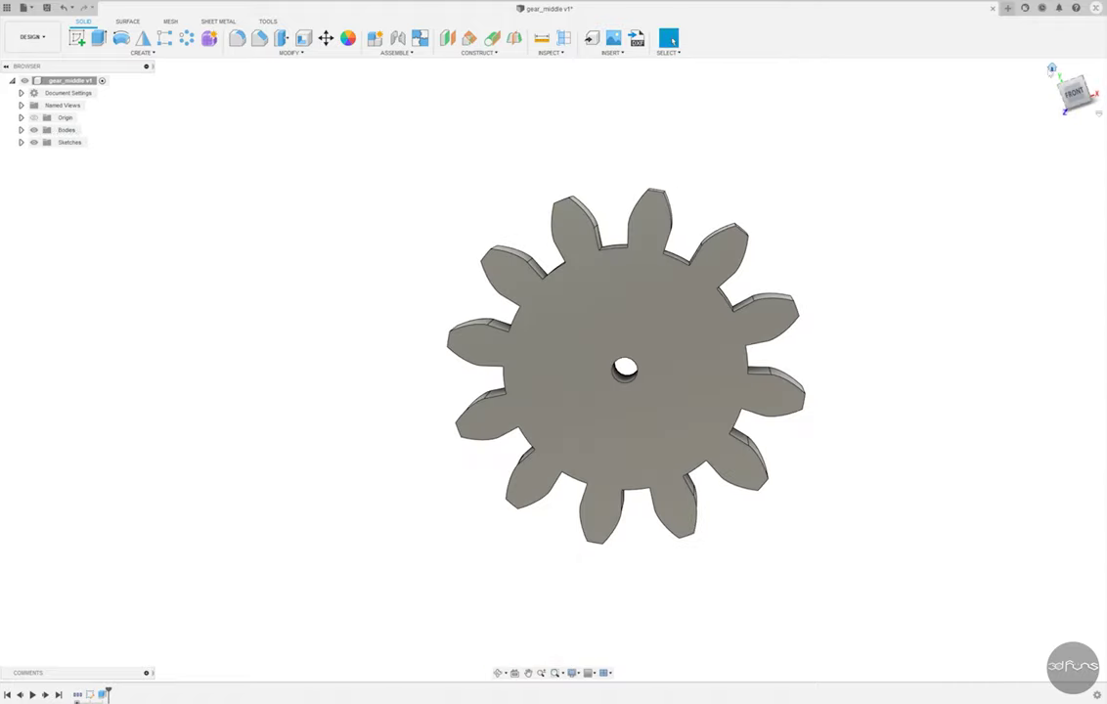
click(46, 8)
click(447, 369)
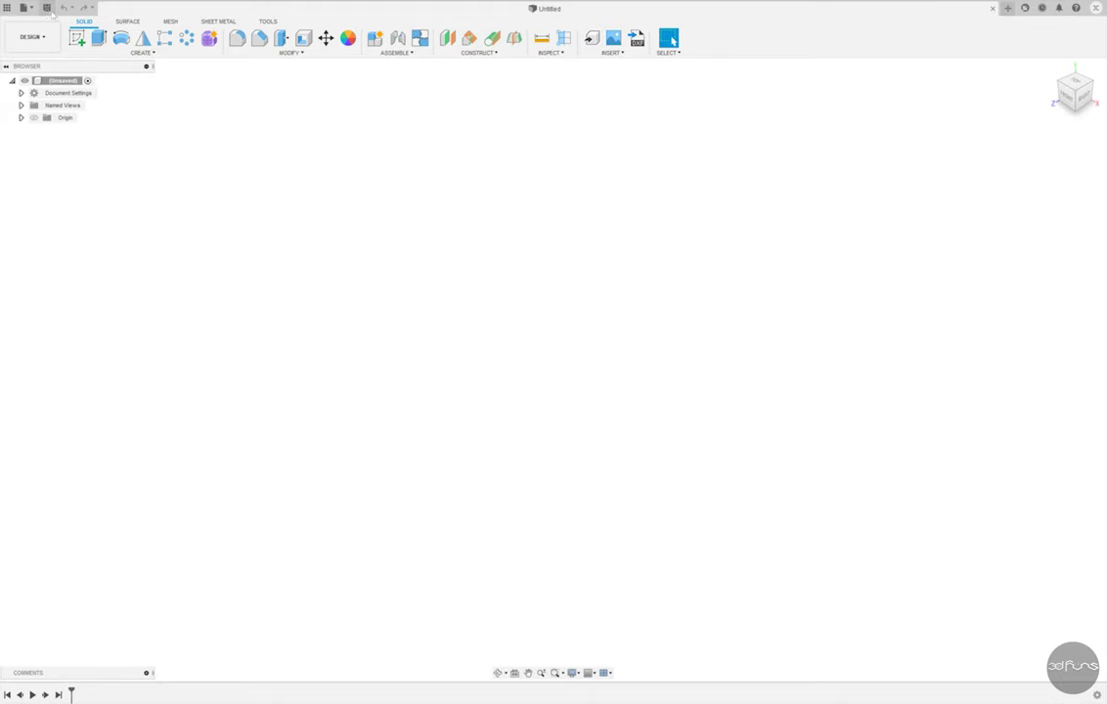
Save the new blank design as wheel_geared in My First Project > Tank_6wd.
click(46, 8)
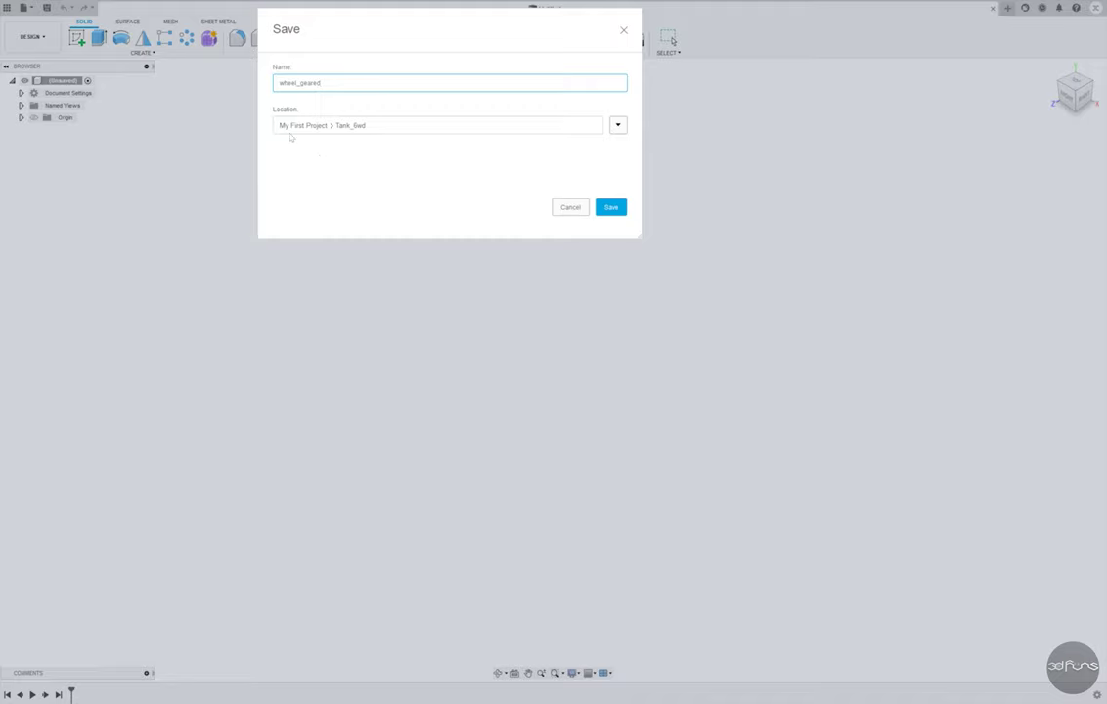
text(wheel_geared)
click(608, 207)
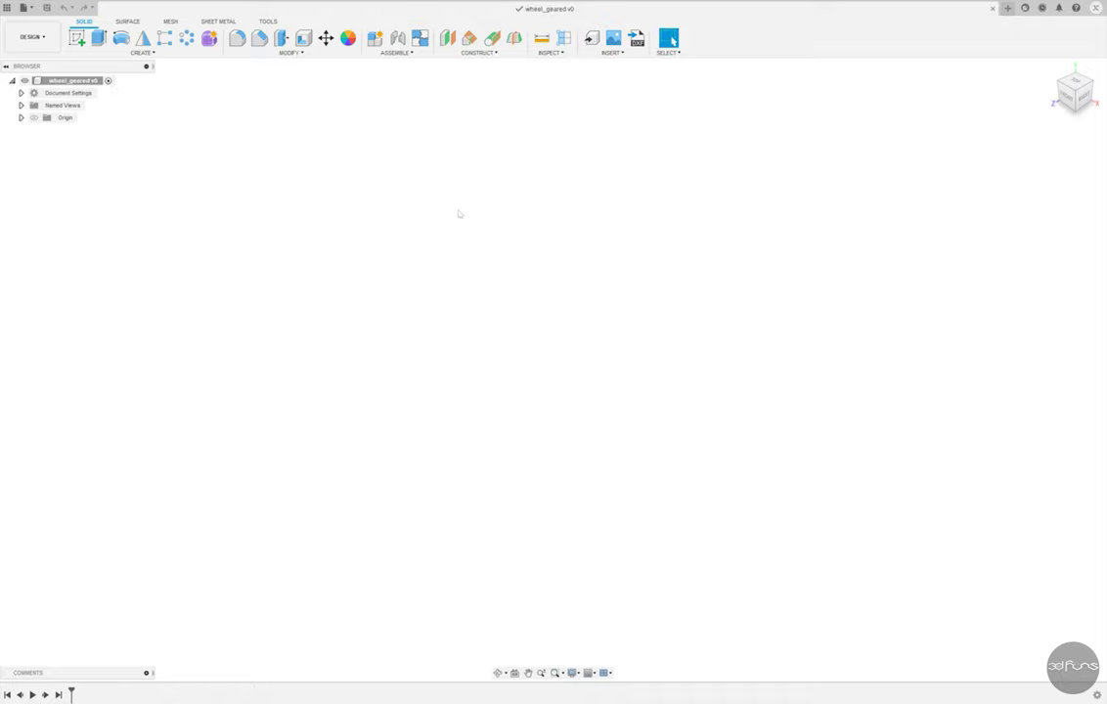
Generate a 12-tooth, 1 mm module, 2.5 mm-high spur gear with the GF Gear Generator.
click(268, 20)
click(433, 39)
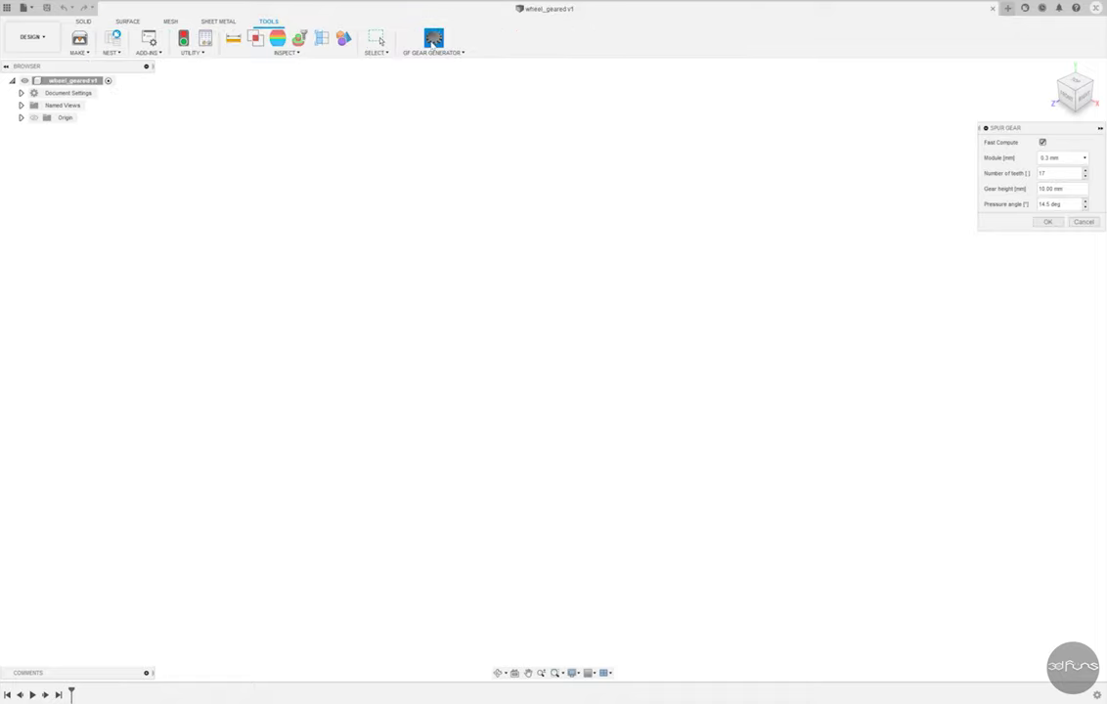
click(1061, 157)
click(1051, 227)
click(1047, 222)
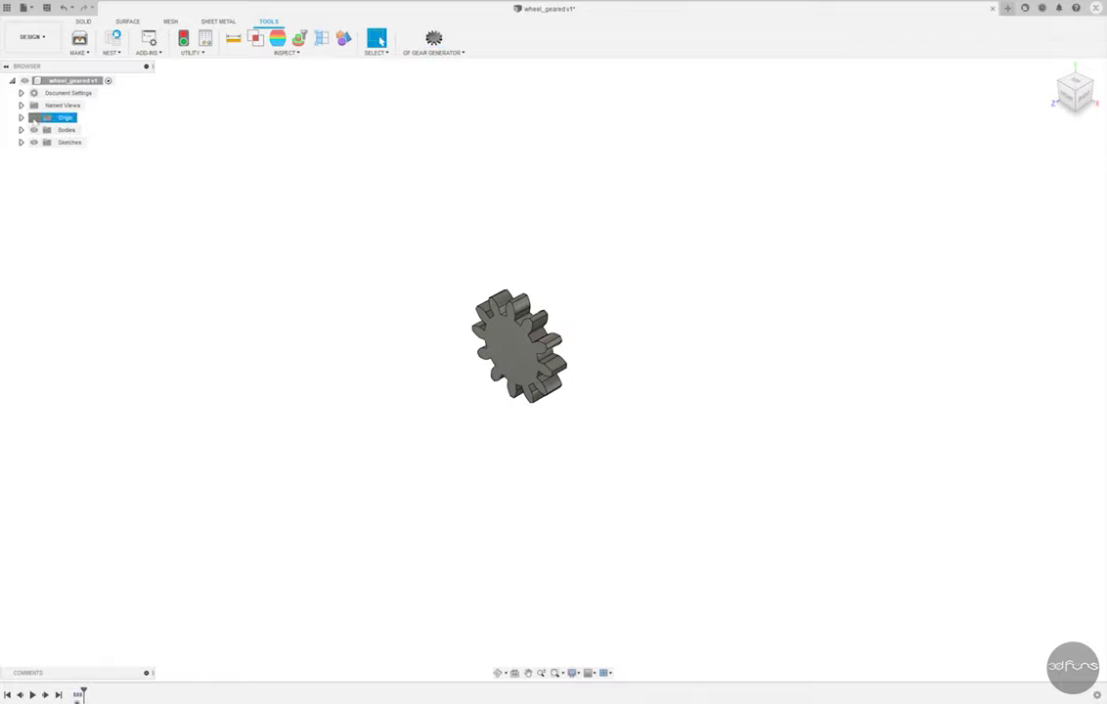
mouse_move(586, 431)
shift+middle_down()
mouse_move(615, 402)
mouse_move(686, 393)
shift+middle_up()
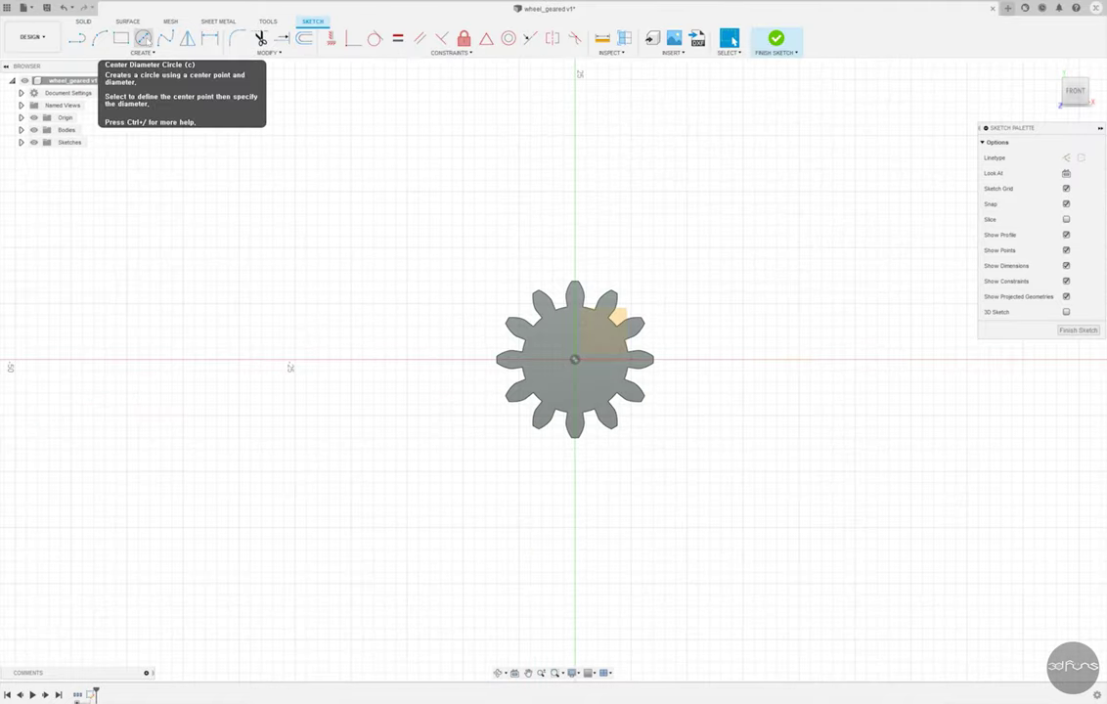
Start a sketch on the gear's flat front face, then exit the empty sketch.
click(775, 39)
click(76, 37)
shift+middle_drag(587, 352, 559, 328)
click(559, 328)
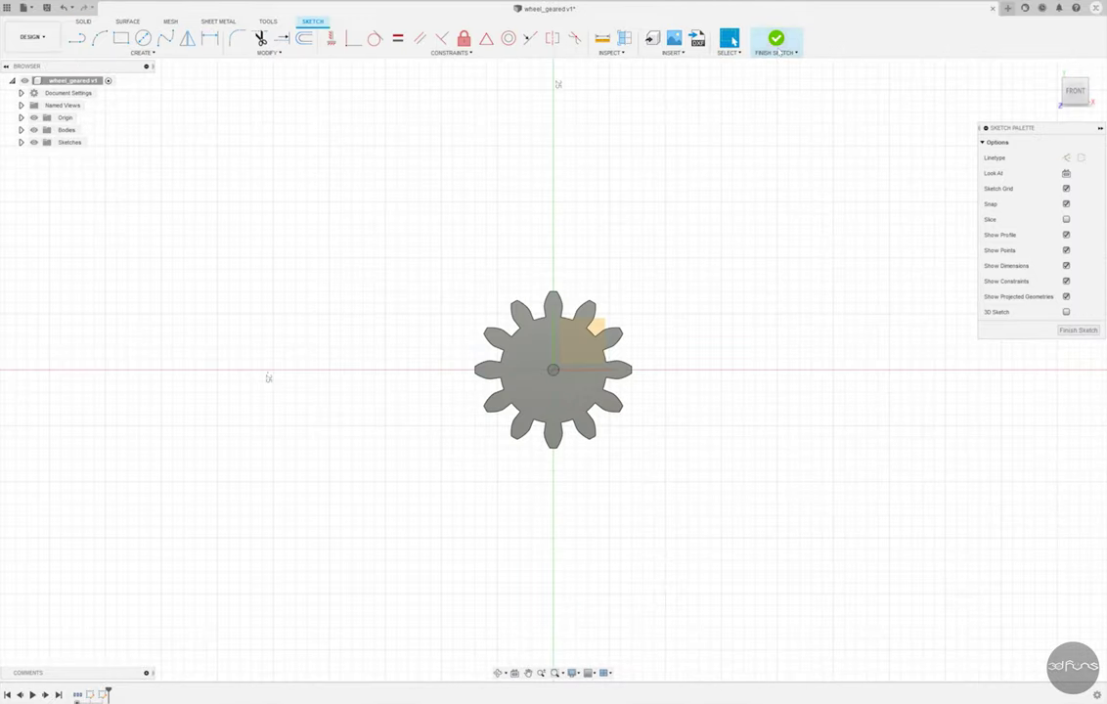
click(777, 41)
Draw a circle on the gear face, centred on the gear and enclosing all 12 teeth.
click(77, 37)
click(558, 328)
key(c)
click(531, 336)
key(Escape)
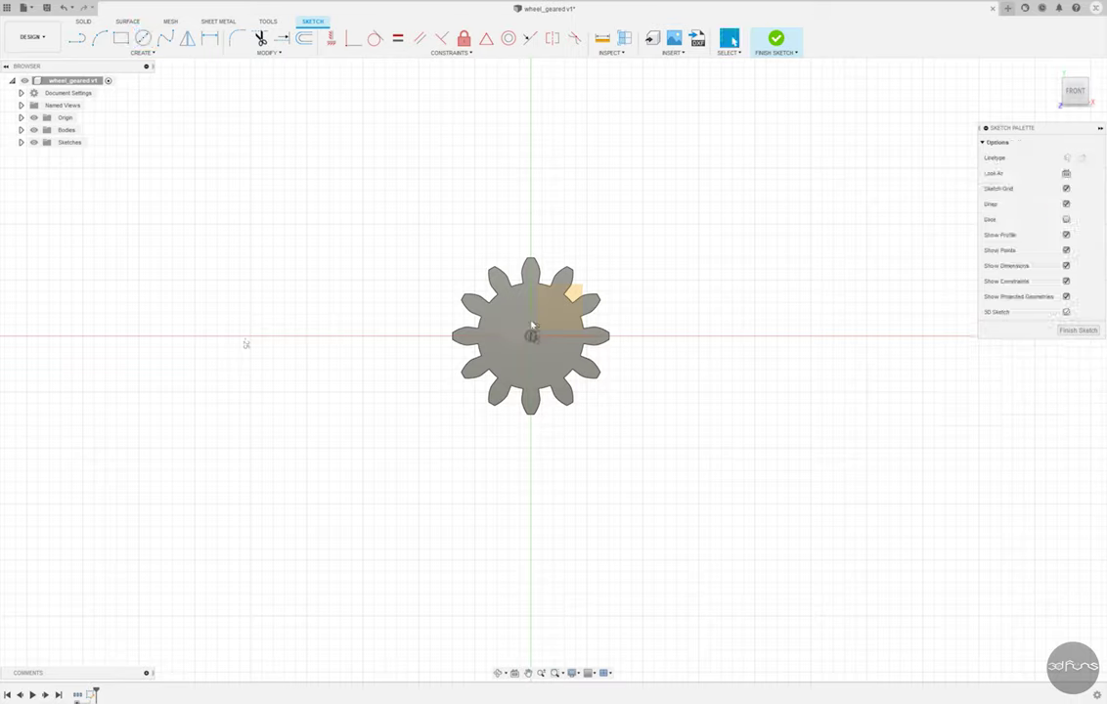
key(c)
click(531, 336)
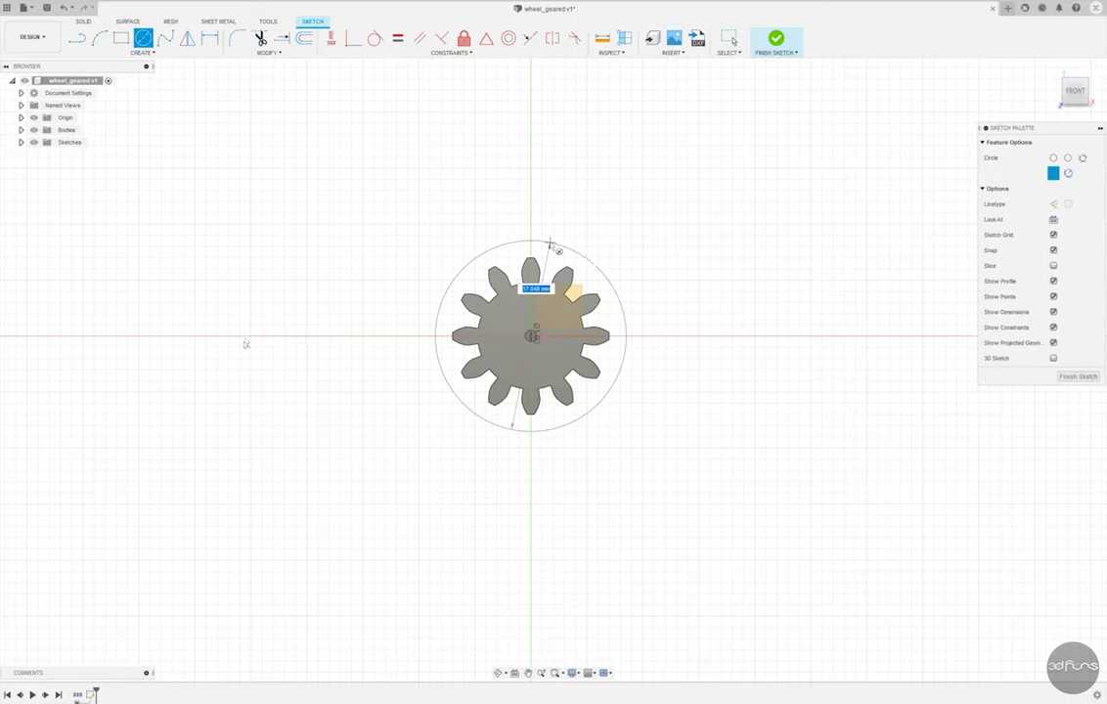
click(552, 246)
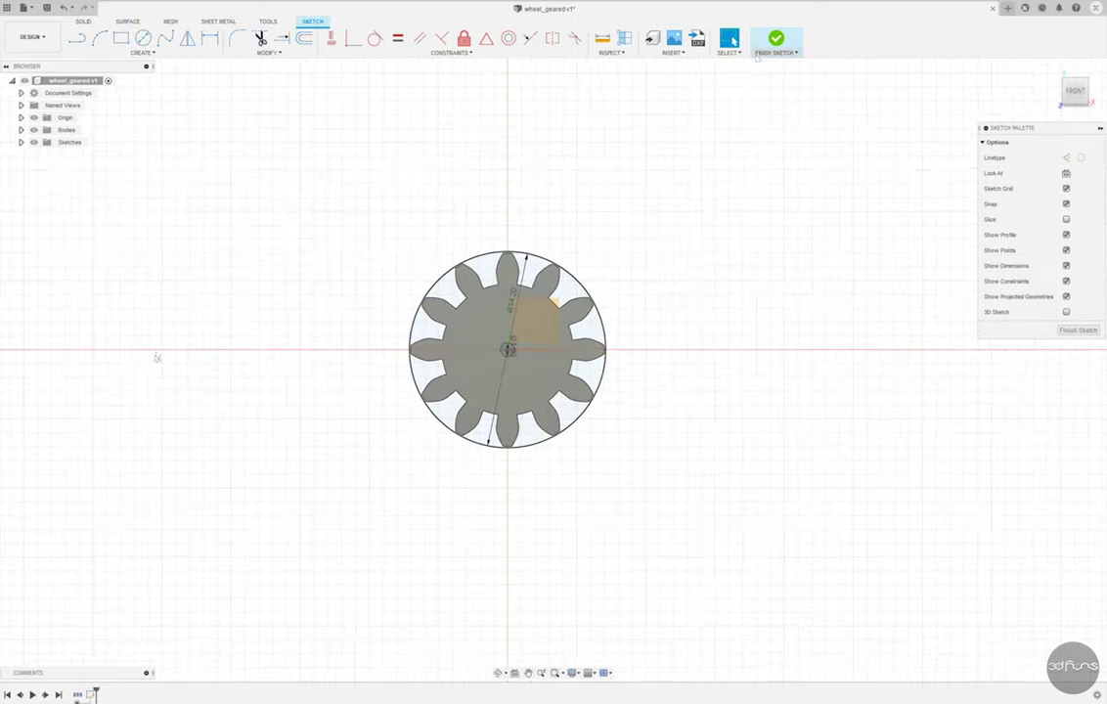
Extrude the enclosing circle into a cylindrical drum joined onto the gear.
key(e)
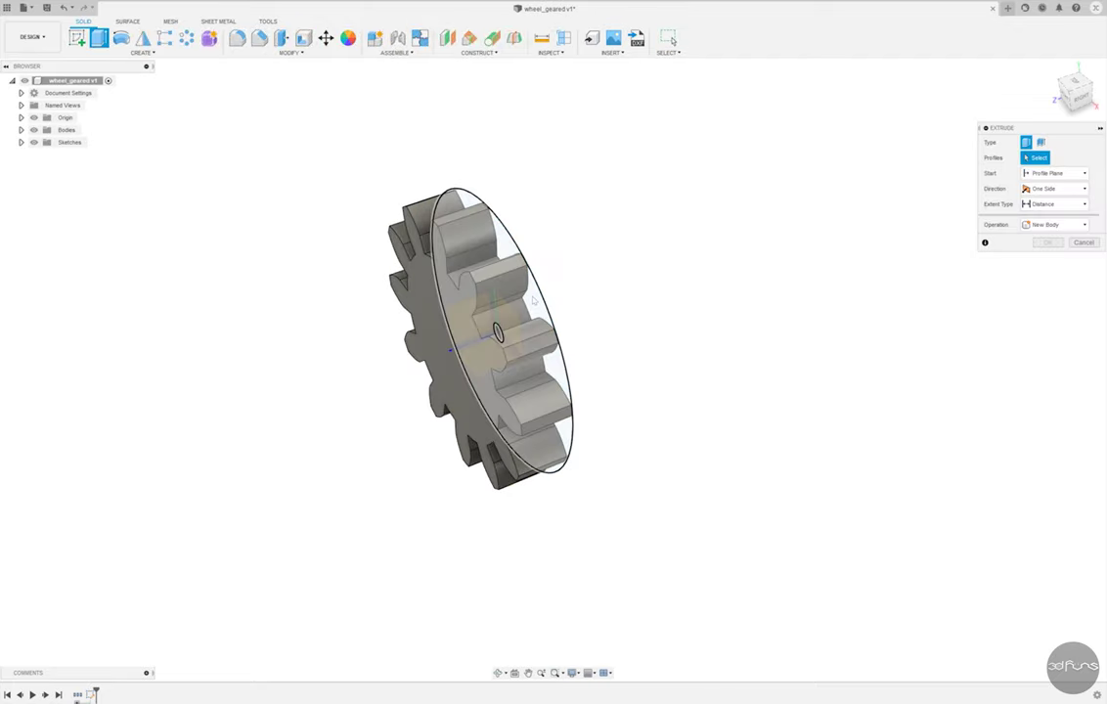
click(493, 330)
drag(516, 335, 717, 280)
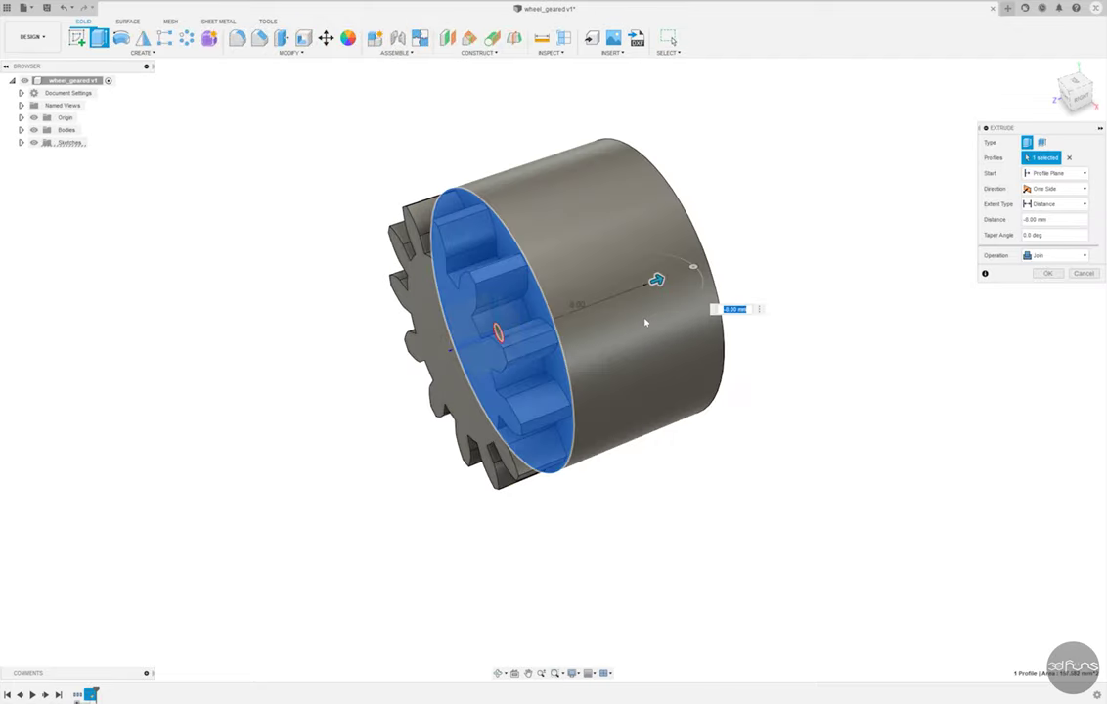
key(Return)
Select Sketch4 from the Sketches list and start extruding its centre circle.
click(22, 142)
click(78, 190)
key(e)
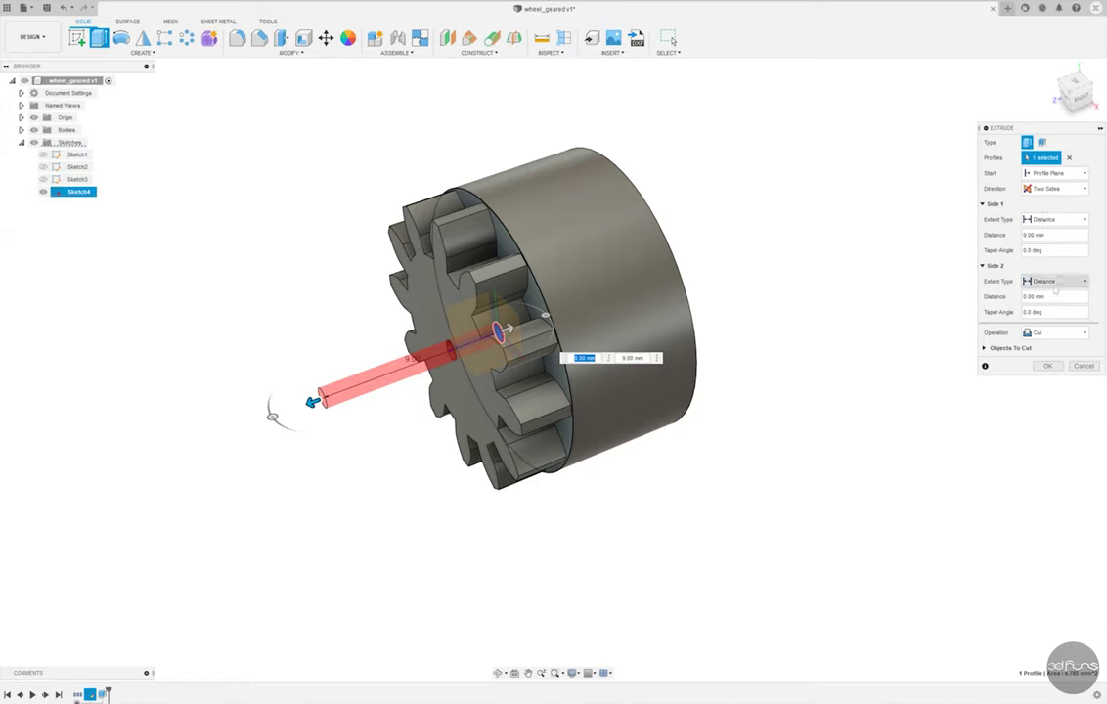
Extend the centre hole cut through all on both sides, then start a sketch on the cylinder's end face.
drag(511, 330, 743, 240)
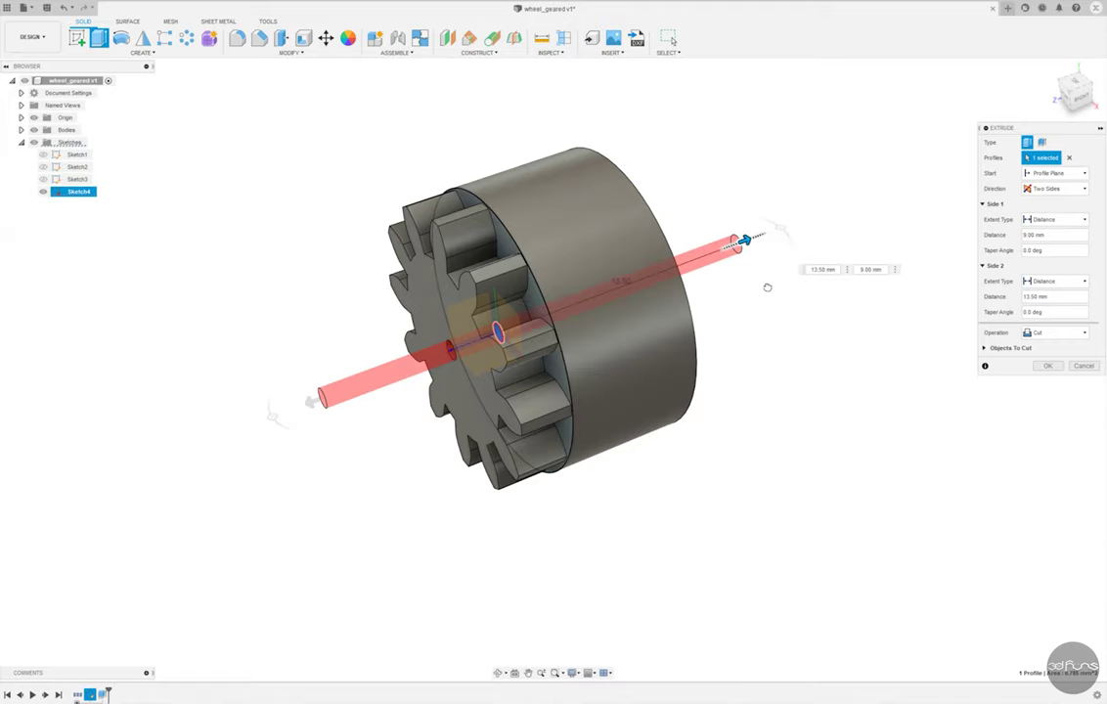
click(1041, 281)
click(1038, 320)
click(1040, 219)
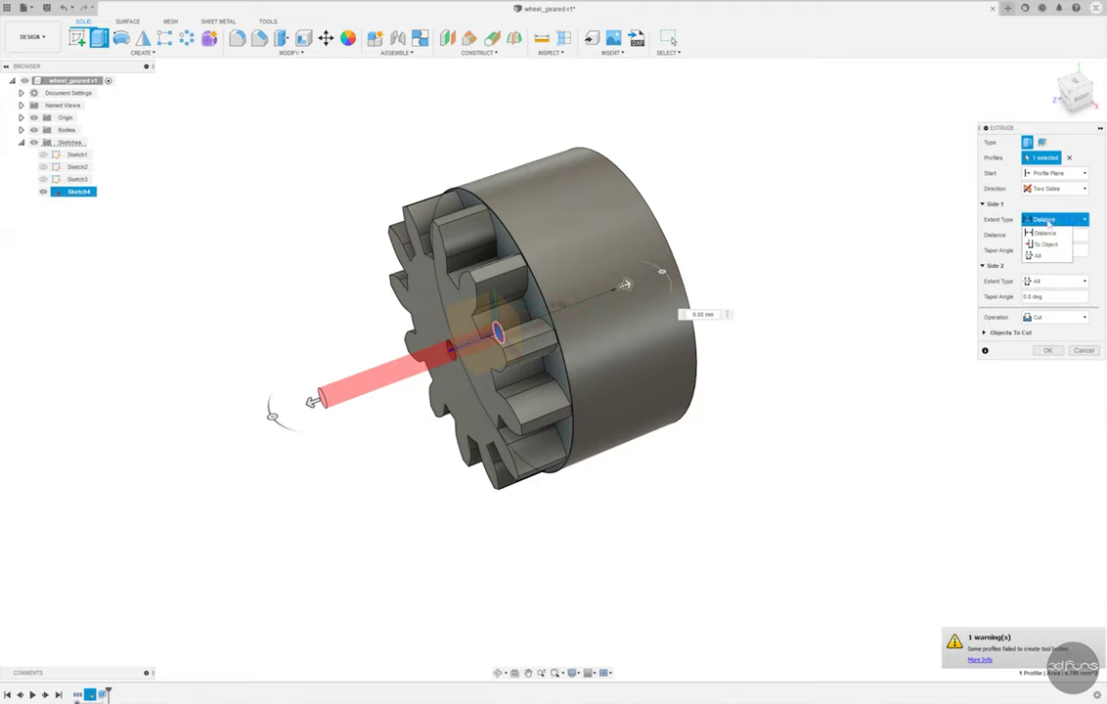
click(1042, 258)
click(1047, 334)
mouse_move(548, 249)
shift+middle_down()
mouse_move(904, 347)
mouse_move(718, 366)
mouse_move(639, 319)
mouse_move(657, 319)
mouse_move(600, 324)
shift+middle_up()
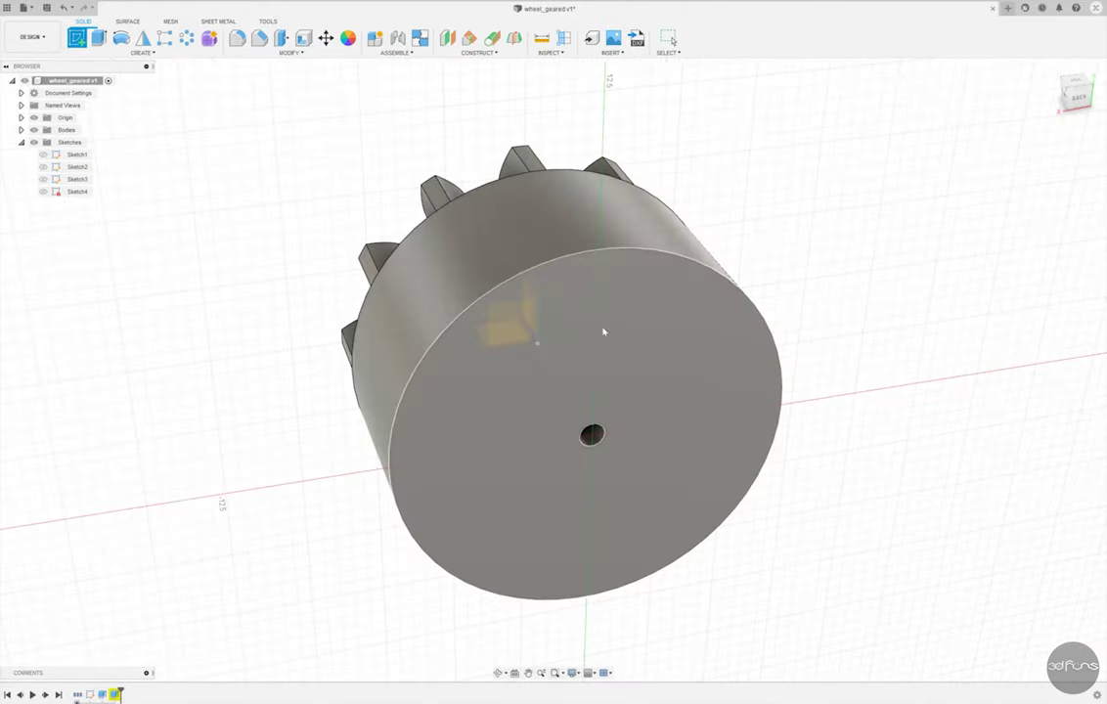
click(679, 346)
Sketch a Ø4 circle above the centre hole and dimension its distance to the origin.
key(c)
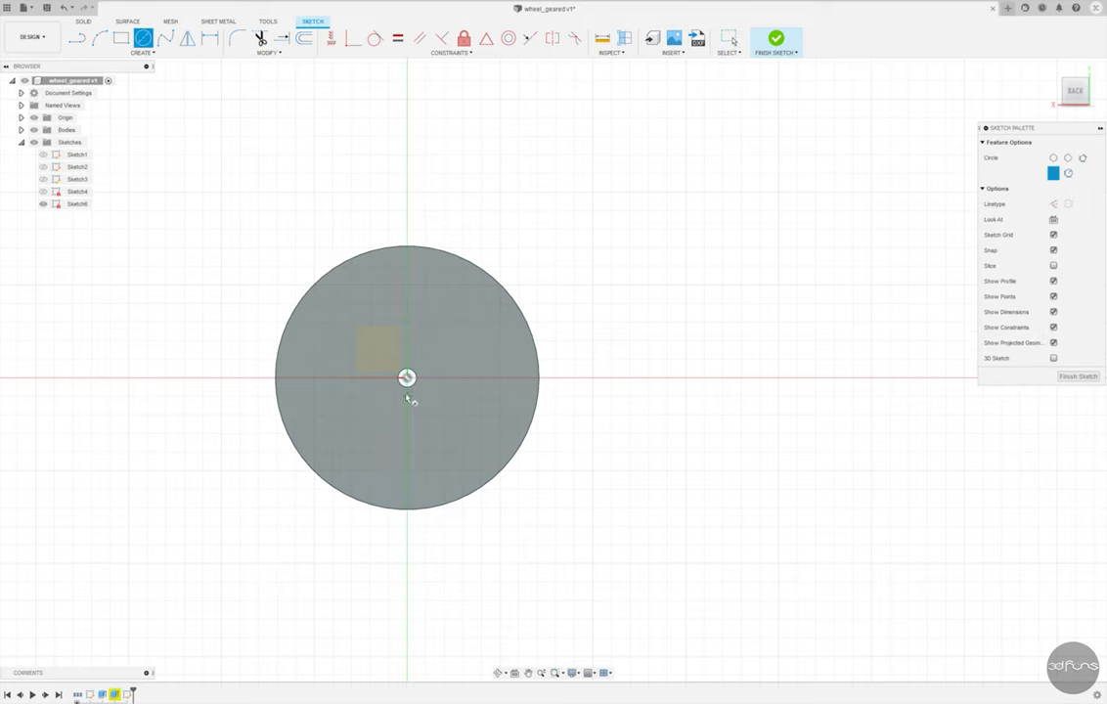
click(408, 294)
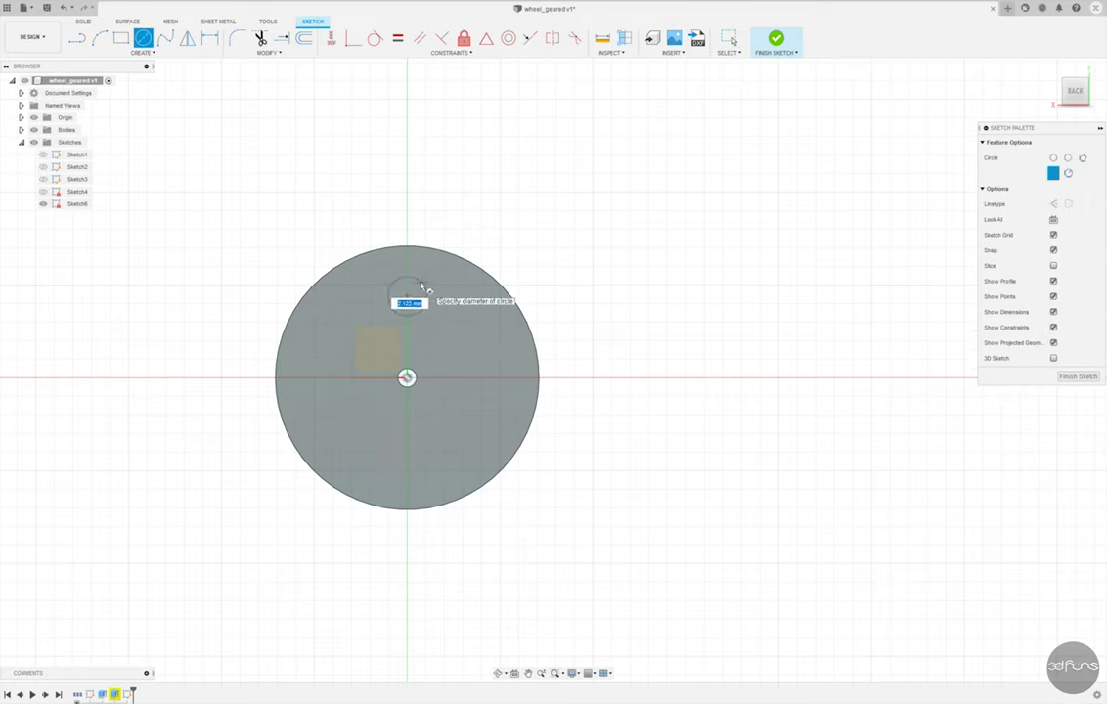
text(4)
key(Return)
key(Escape)
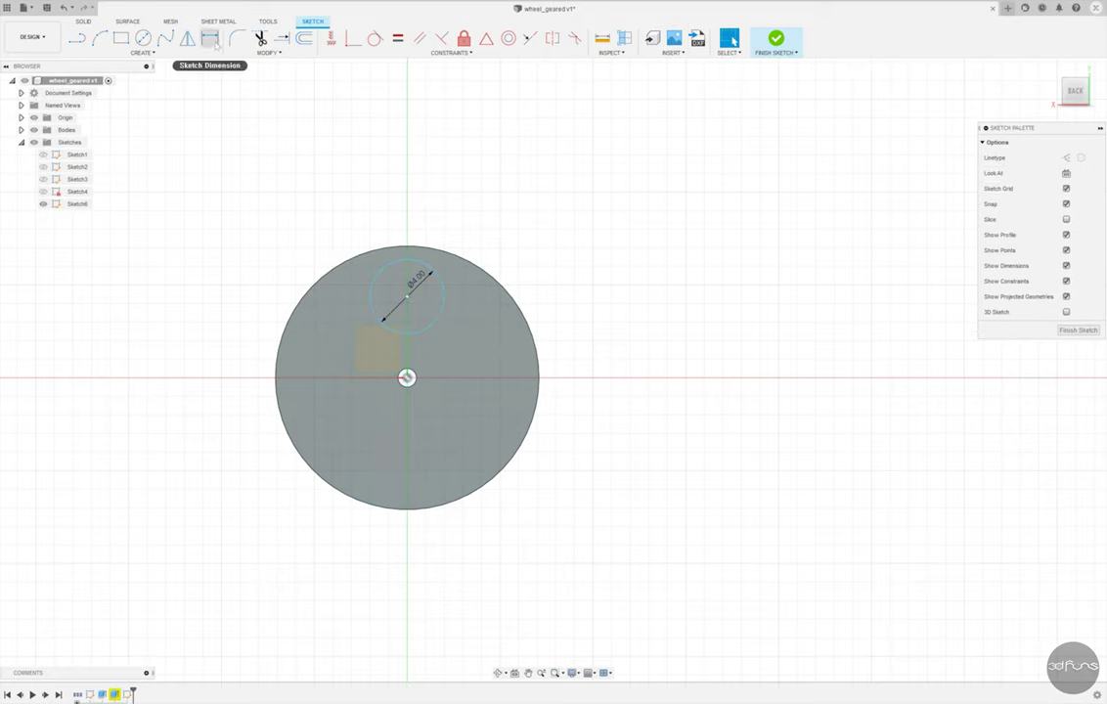
click(408, 300)
click(285, 136)
key(d)
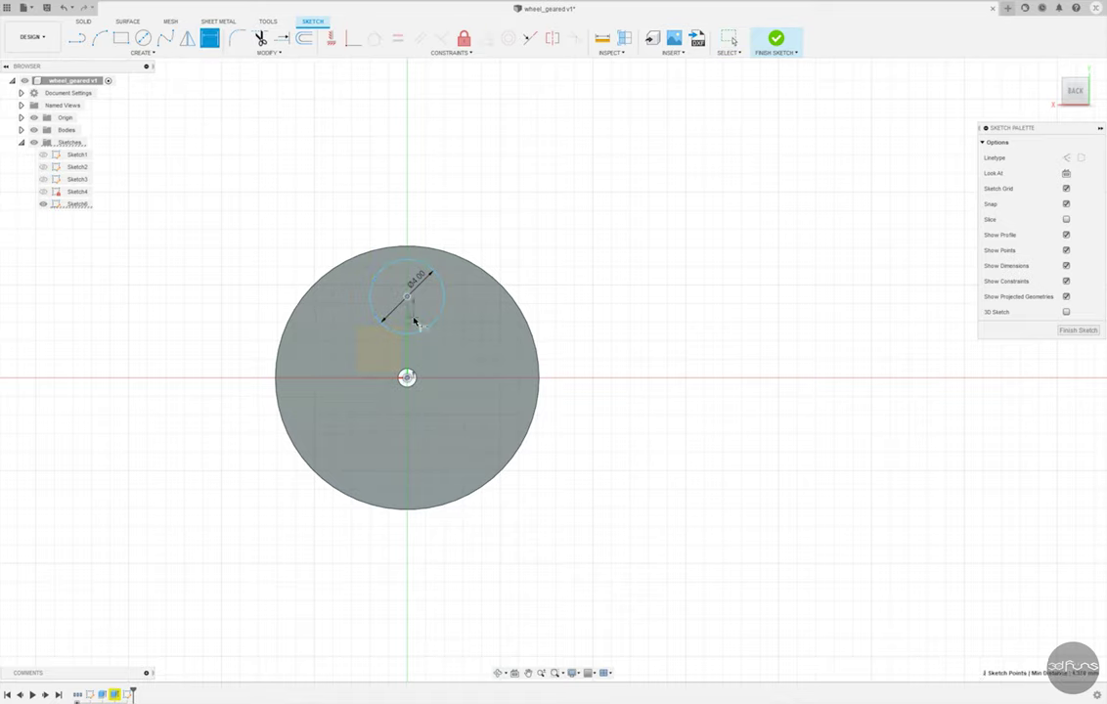
click(408, 296)
click(407, 378)
click(479, 344)
click(775, 39)
Extrude the 4 mm circle into the drum as a cut hole.
key(e)
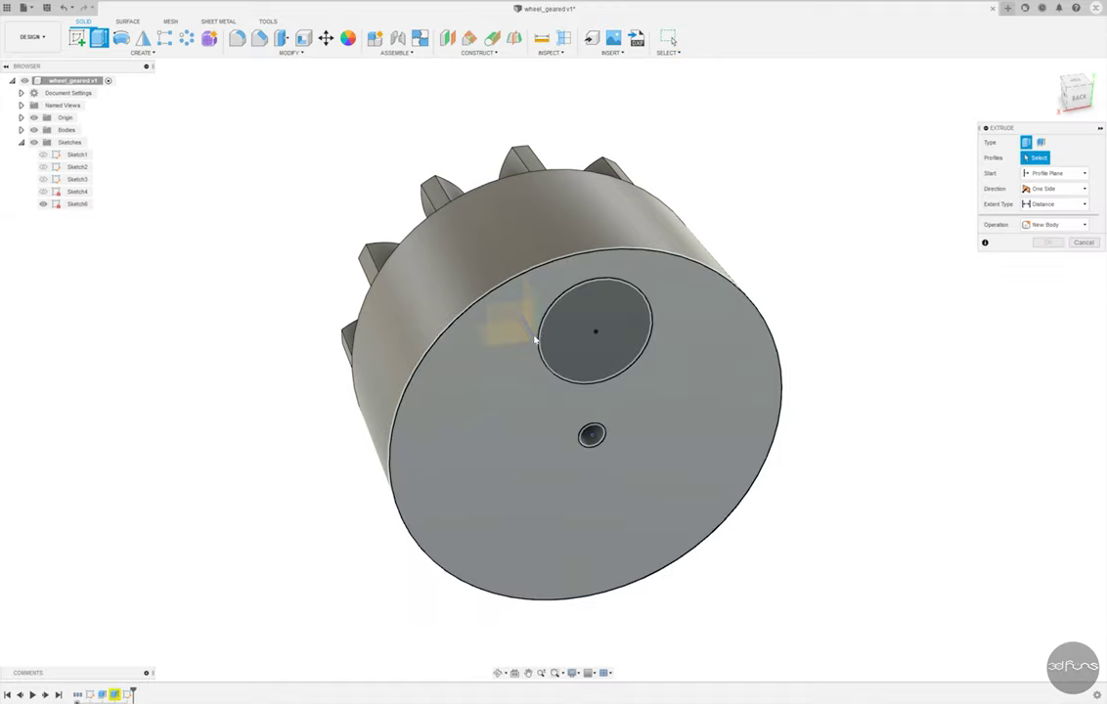
click(598, 336)
drag(598, 335, 577, 285)
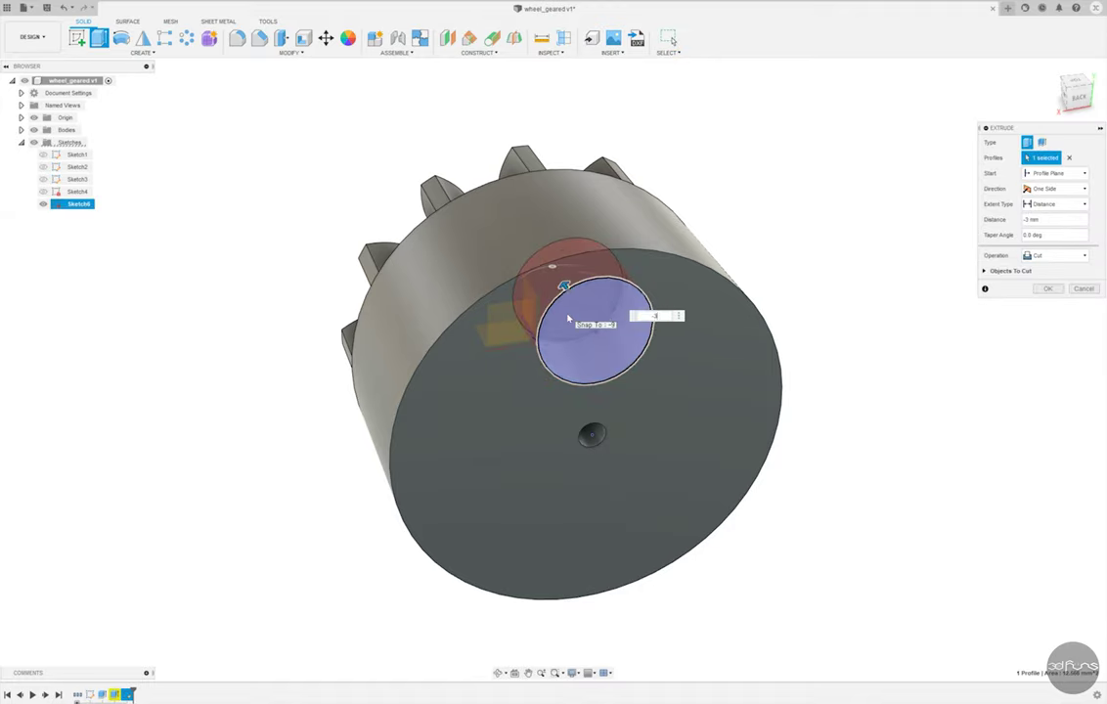
click(1046, 272)
Circular-pattern the hole feature into five holes around the centre axis.
click(186, 37)
click(1049, 142)
click(1035, 156)
click(632, 347)
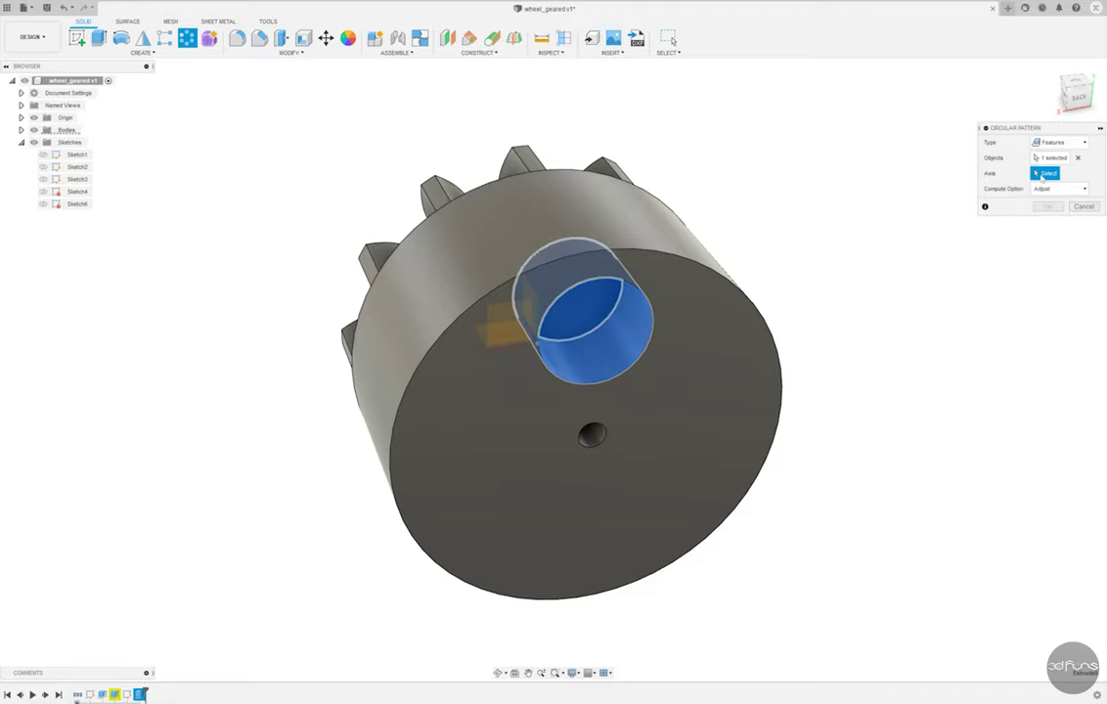
mouse_move(517, 342)
shift+middle_down()
mouse_move(500, 350)
mouse_move(788, 344)
mouse_move(504, 376)
shift+middle_up()
scroll(493, 377, up, 3)
click(493, 376)
click(1047, 206)
scroll(625, 352, down, 5)
shift+middle_drag(626, 352, 831, 310)
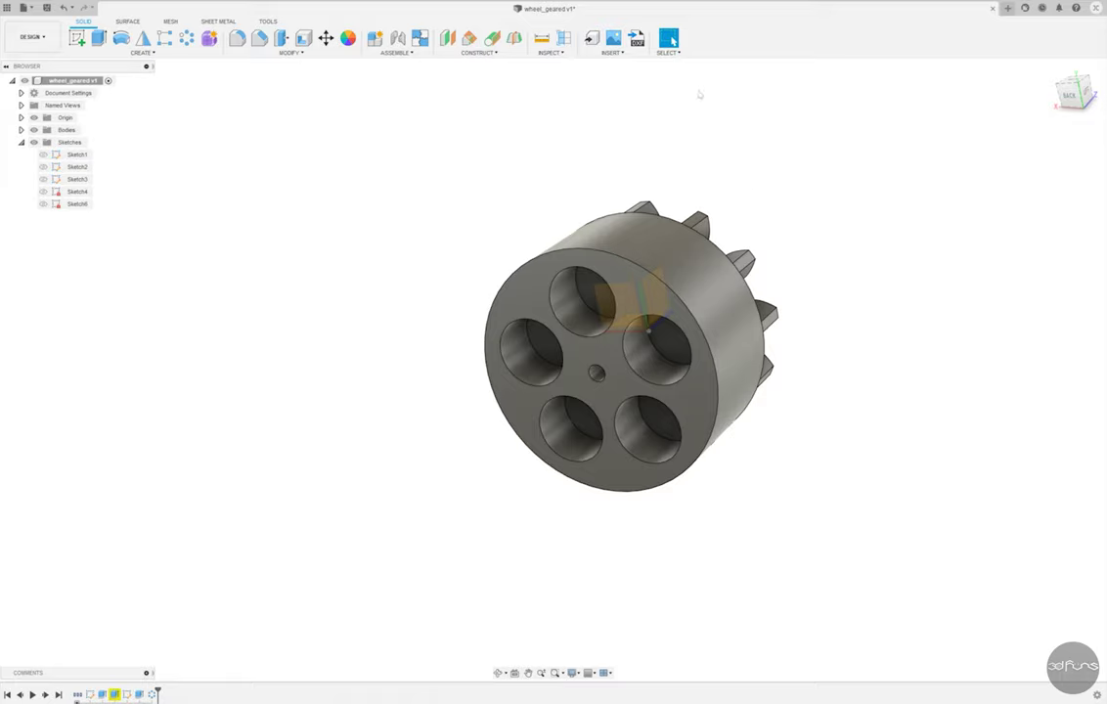
Chamfer the rims of all five holes by 2 mm.
click(259, 37)
click(585, 297)
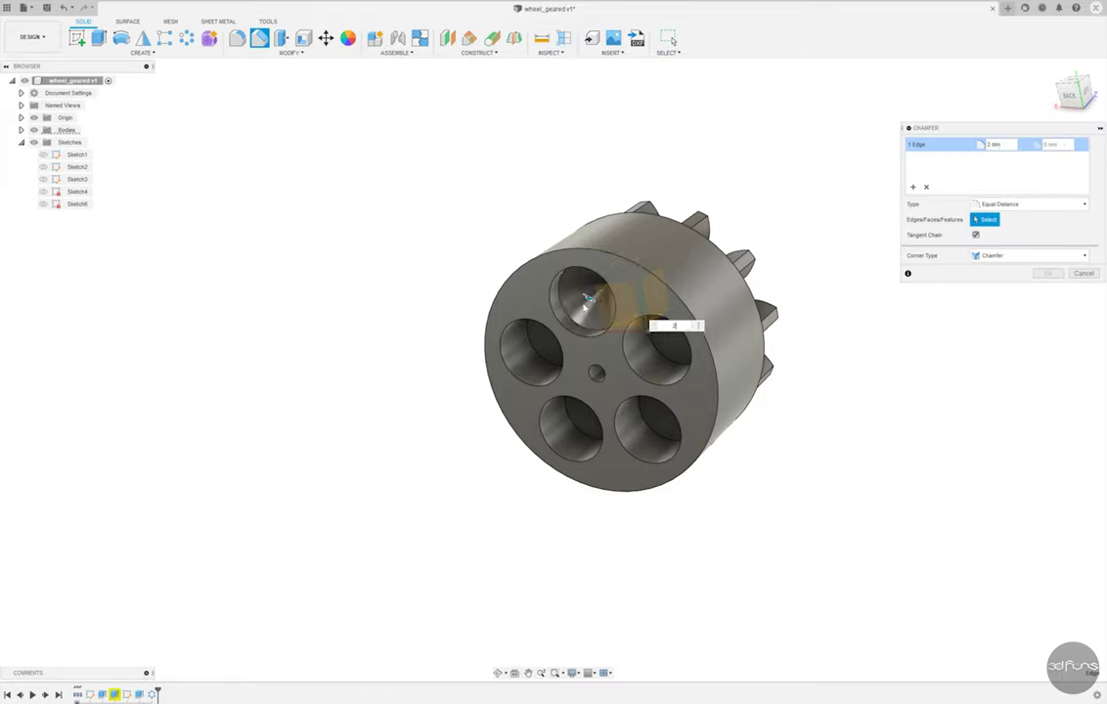
shift+middle_drag(584, 297, 629, 261)
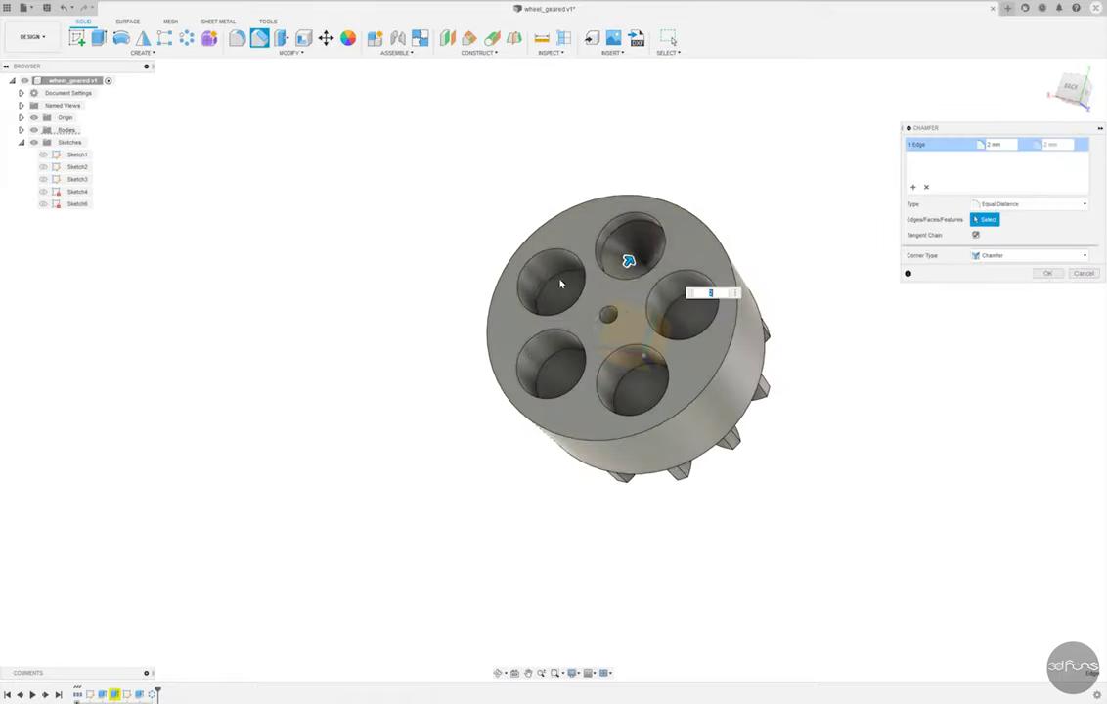
click(552, 271)
click(589, 358)
click(640, 363)
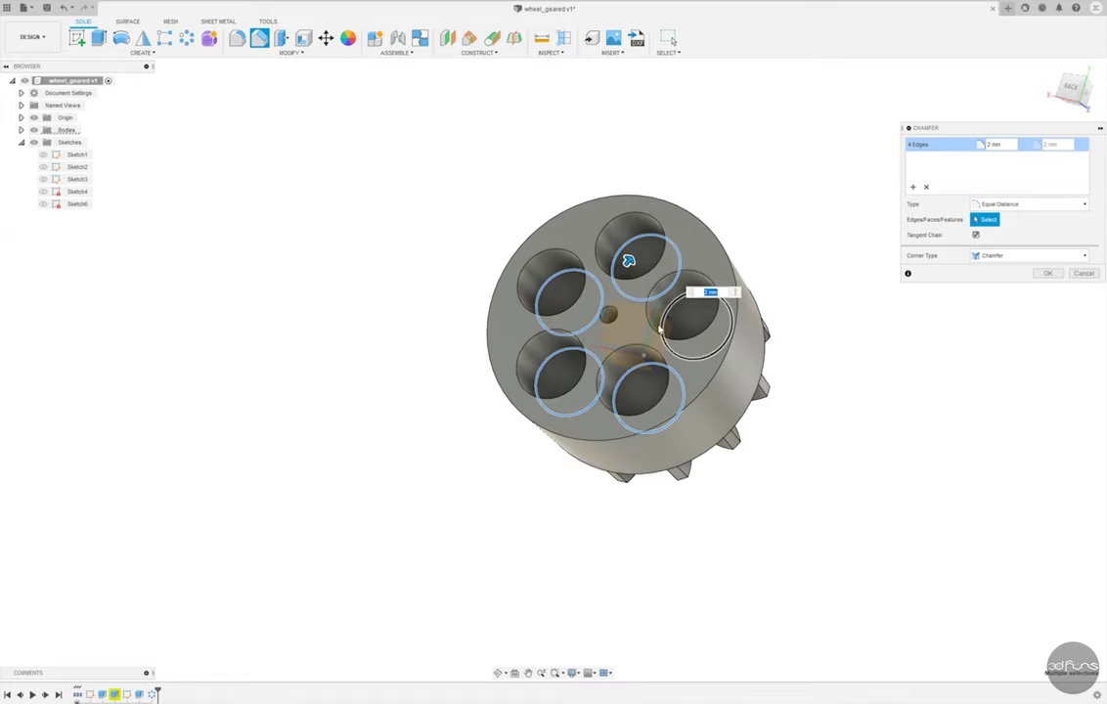
click(660, 329)
click(1046, 274)
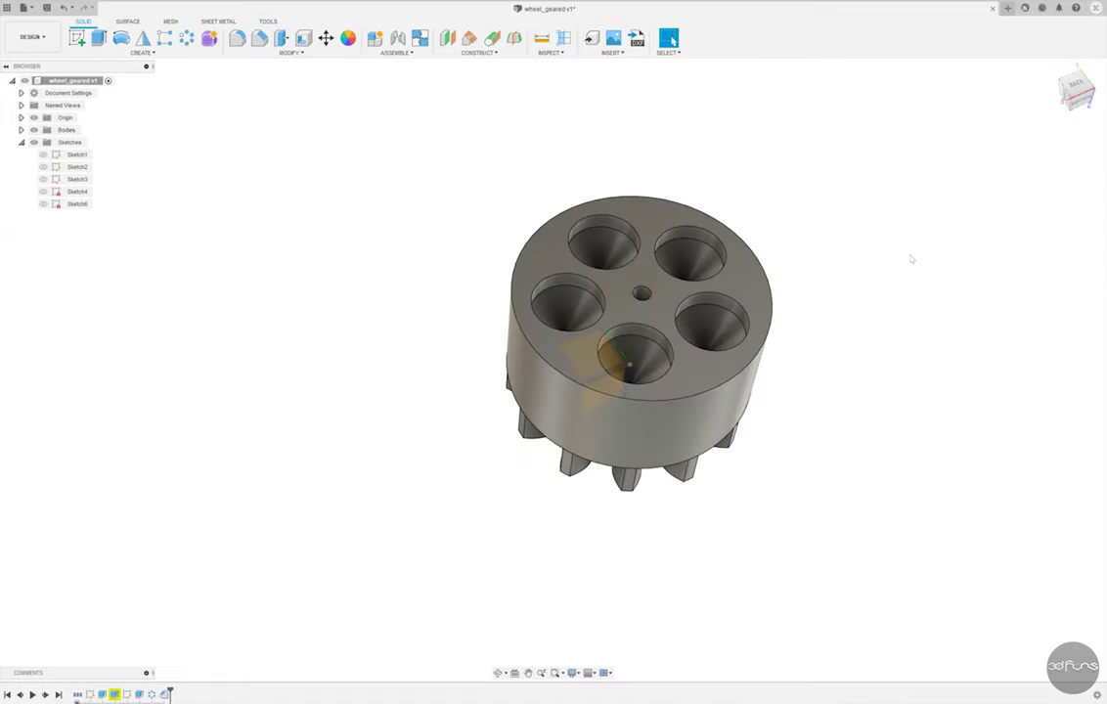
Sketch a circle at the top face centre and cut it 1.50 mm deep as a recess.
click(76, 38)
click(621, 286)
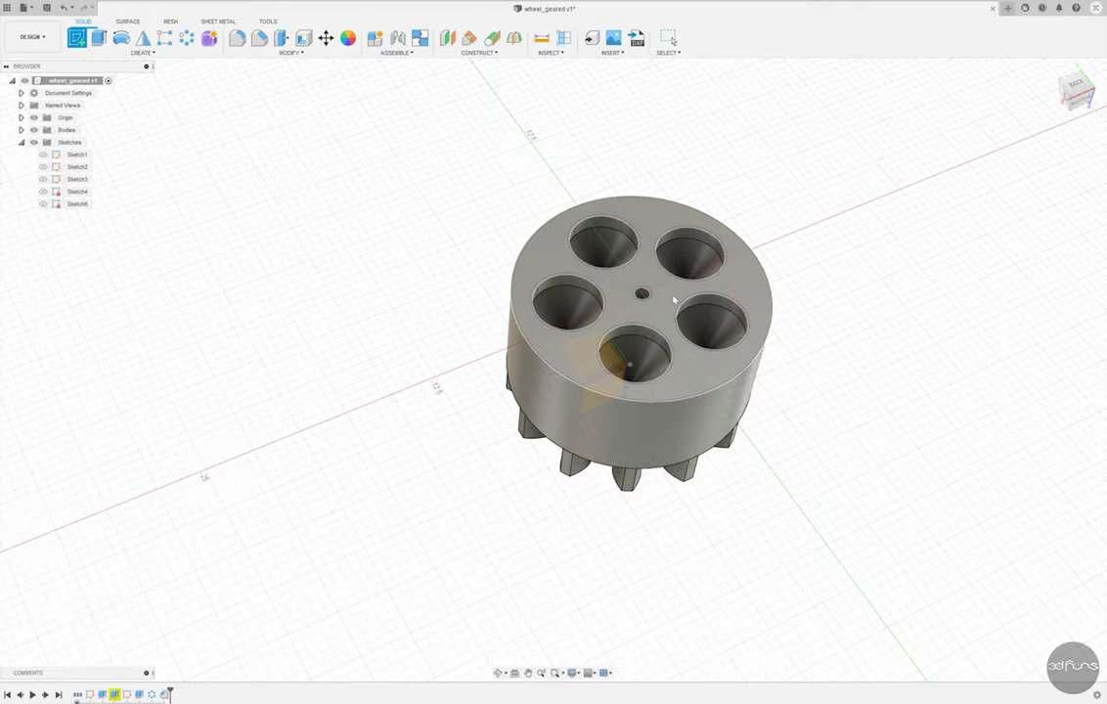
click(528, 354)
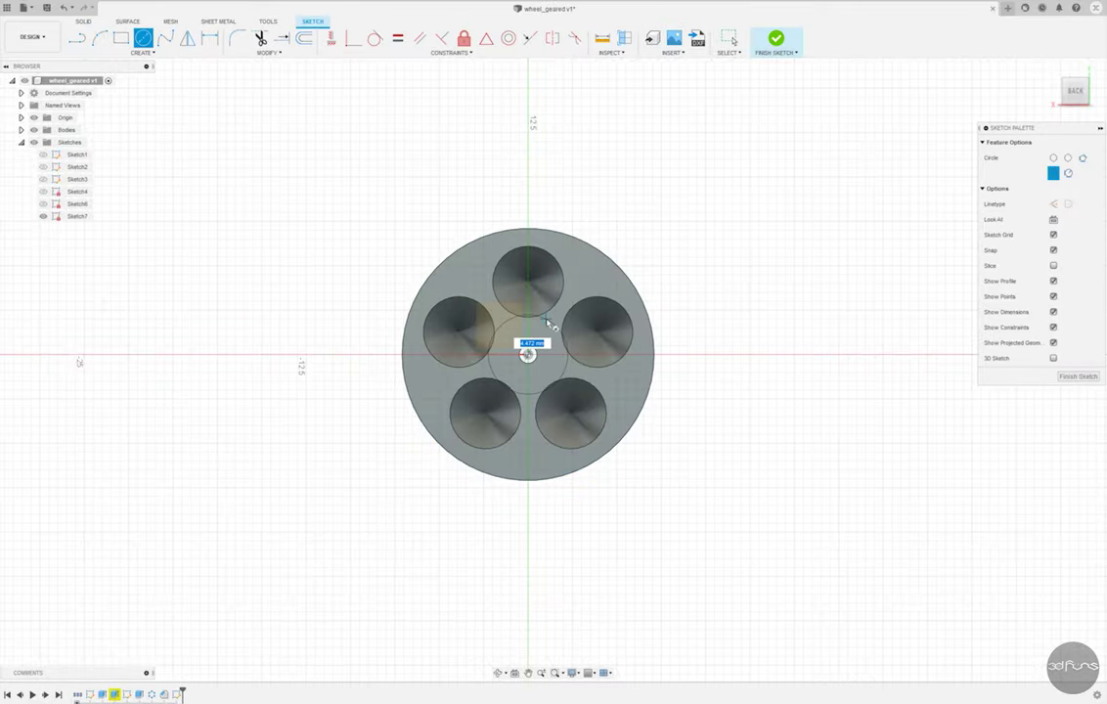
key(Return)
key(Escape)
click(776, 40)
key(e)
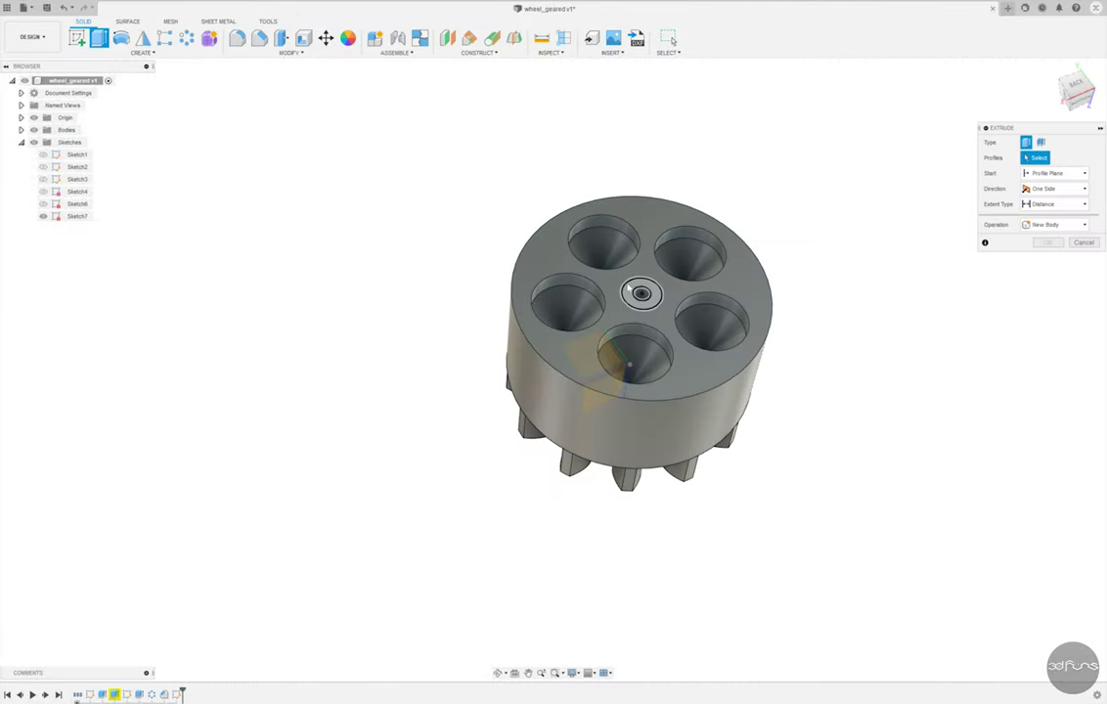
click(640, 293)
key(Return)
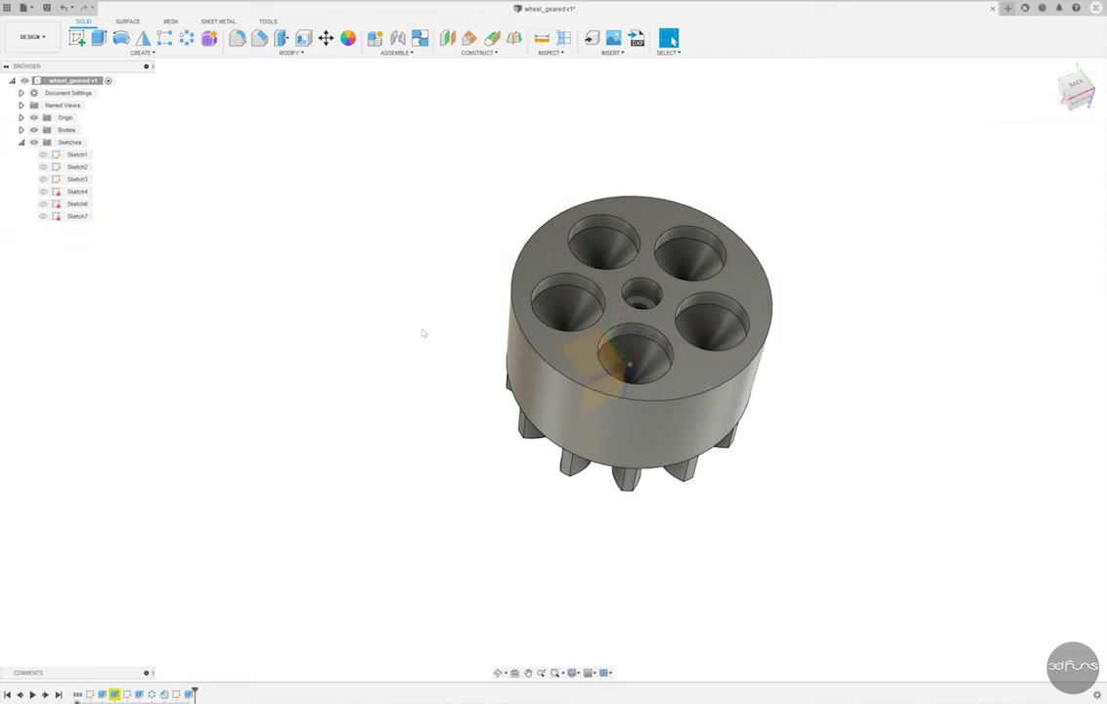
Chamfer the rim of the centre recess.
click(236, 38)
click(640, 297)
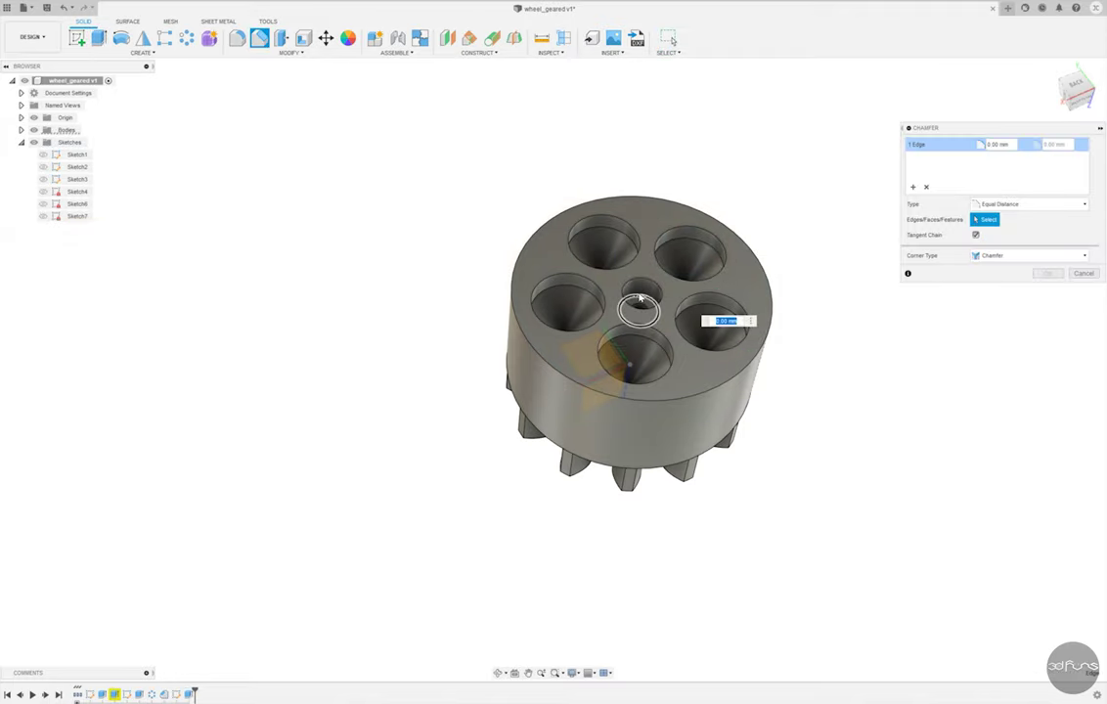
key(Return)
mouse_move(415, 341)
shift+middle_down()
mouse_move(395, 277)
mouse_move(287, 428)
shift+middle_up()
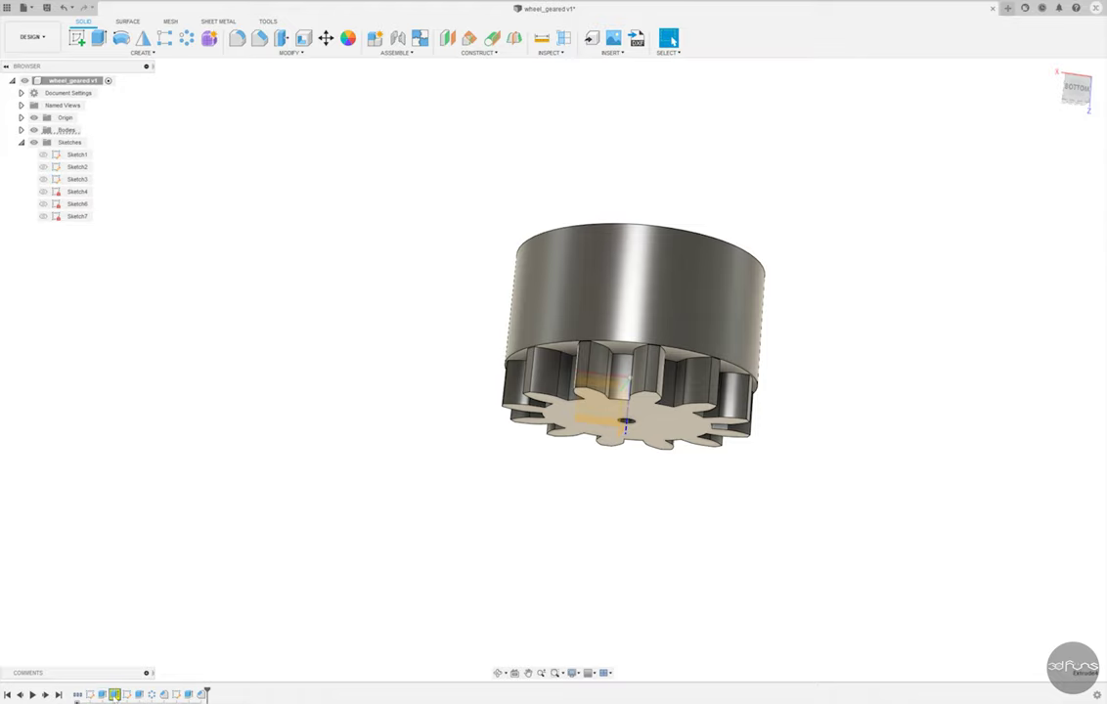
Edit the centre-hole cut so it extends symmetrically.
right_click(114, 694)
click(146, 581)
shift+middle_drag(606, 479, 548, 459)
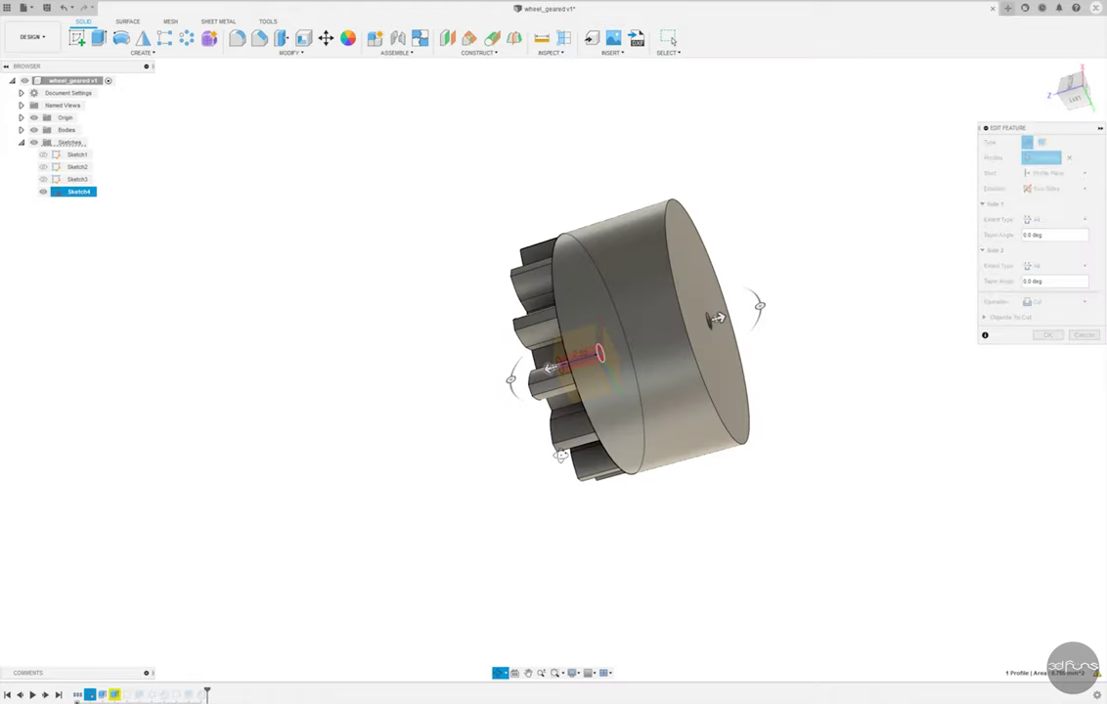
click(1056, 187)
click(1044, 211)
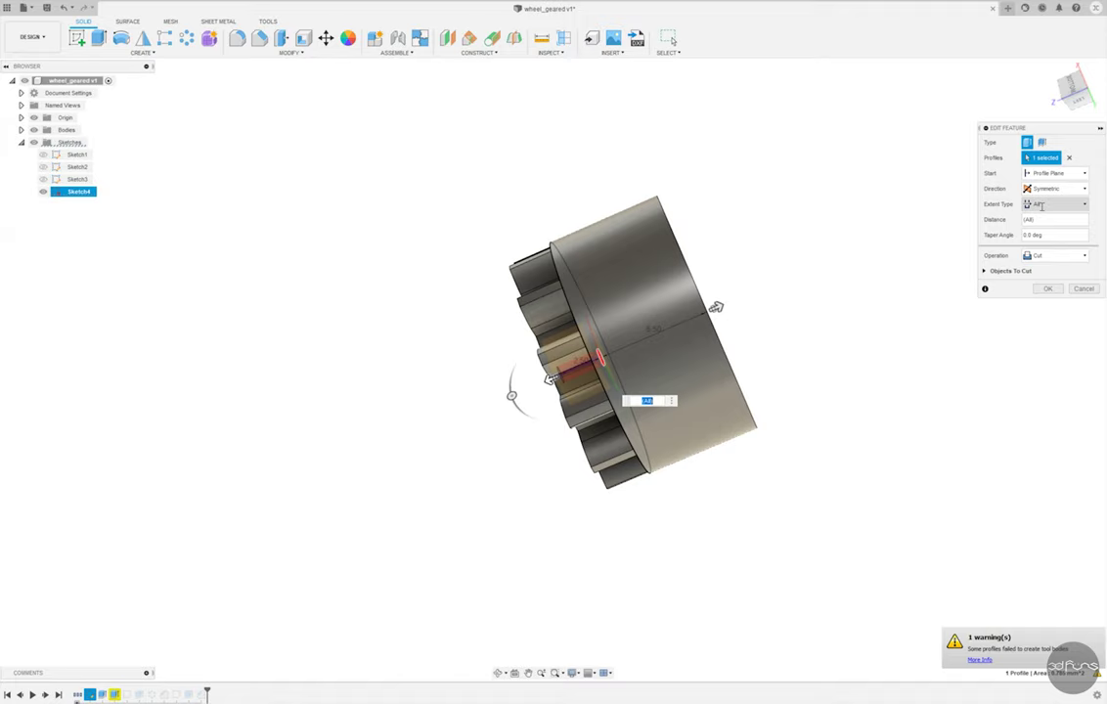
click(1048, 290)
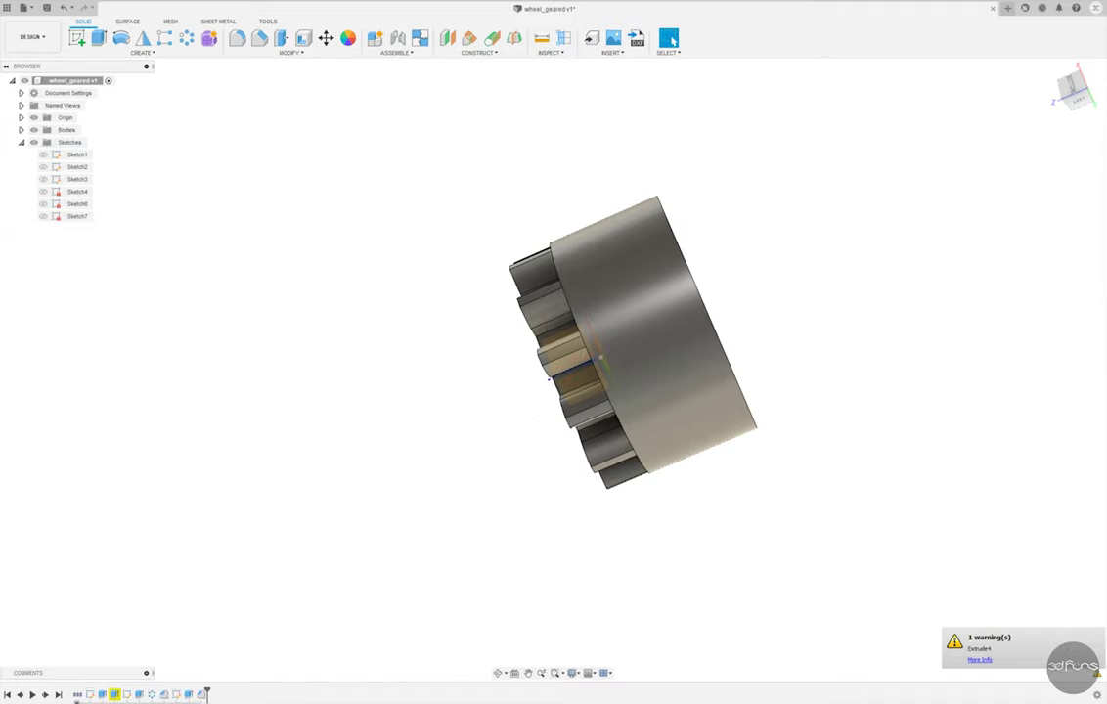
Reopen the centre-hole cut, reselect the sketch circle profile, and limit the extent to a set distance.
right_click(103, 695)
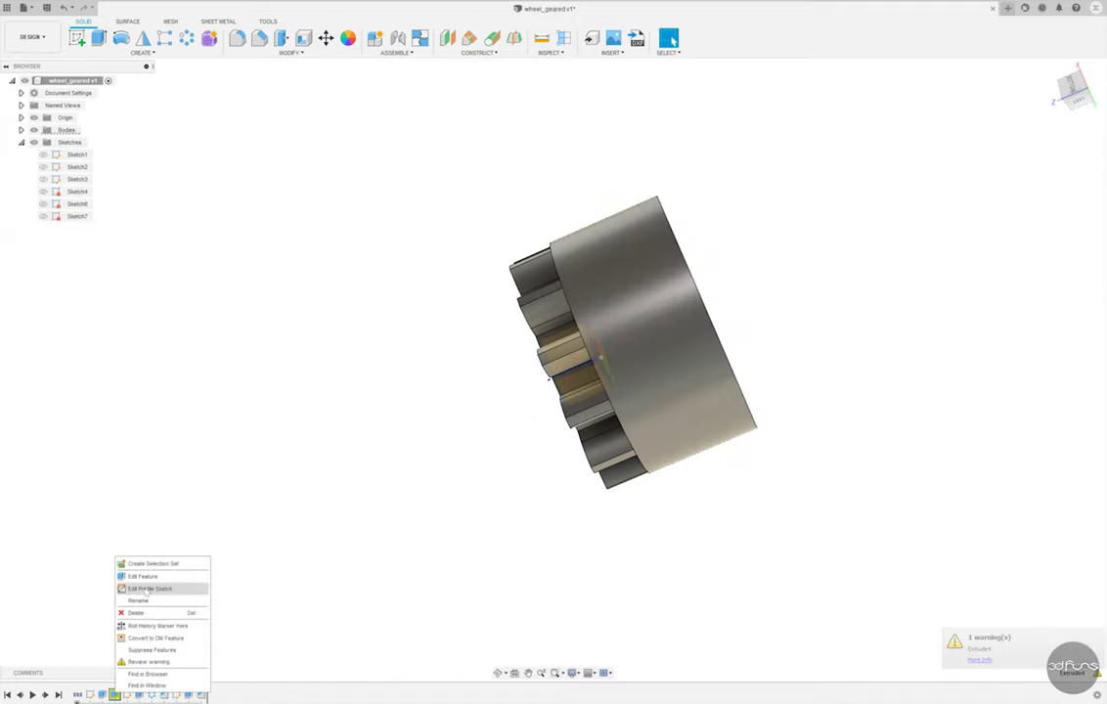
click(148, 586)
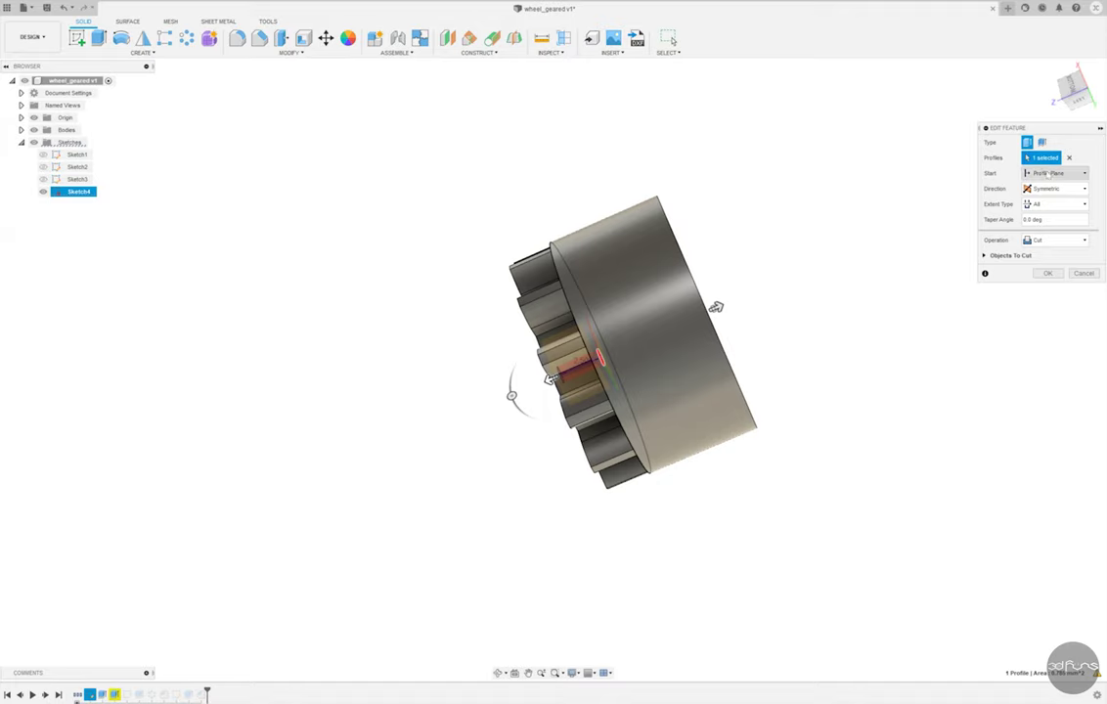
shift+middle_drag(518, 391, 587, 371)
scroll(587, 371, up, 5)
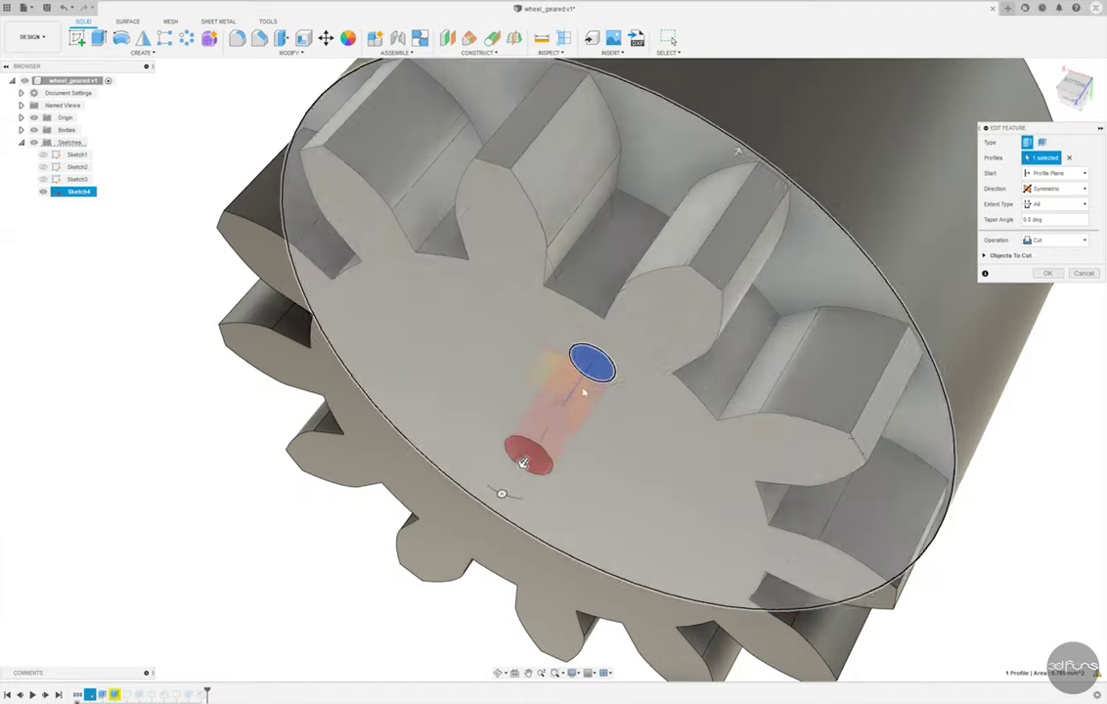
click(585, 363)
scroll(552, 403, up, 3)
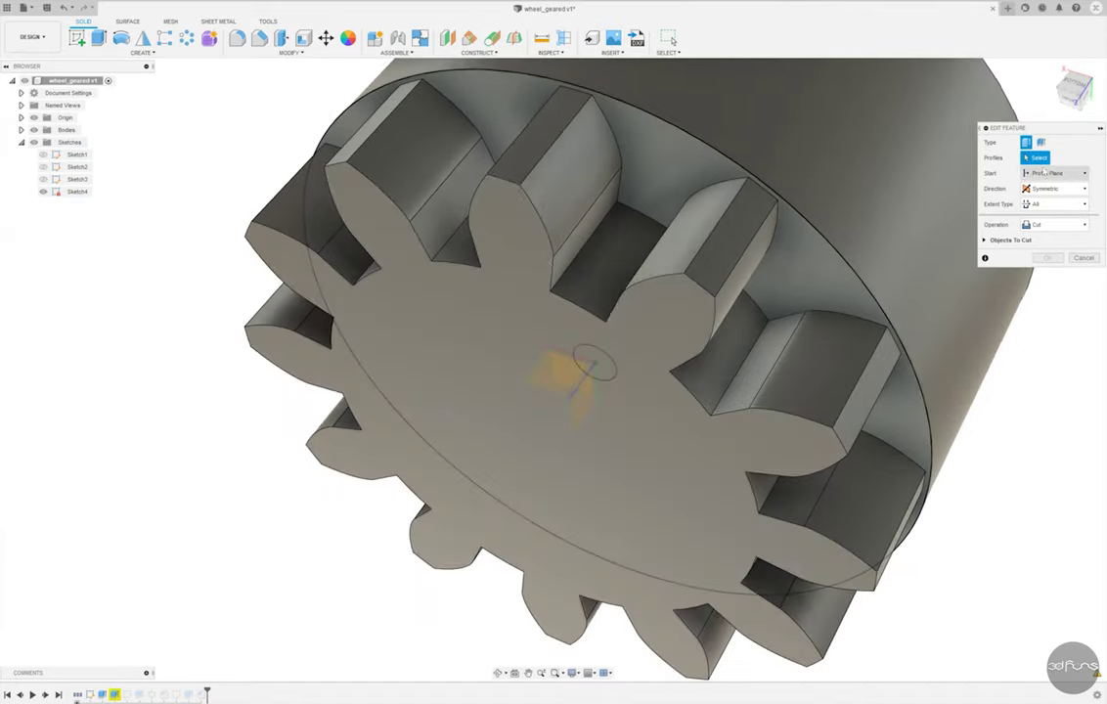
click(22, 129)
click(43, 142)
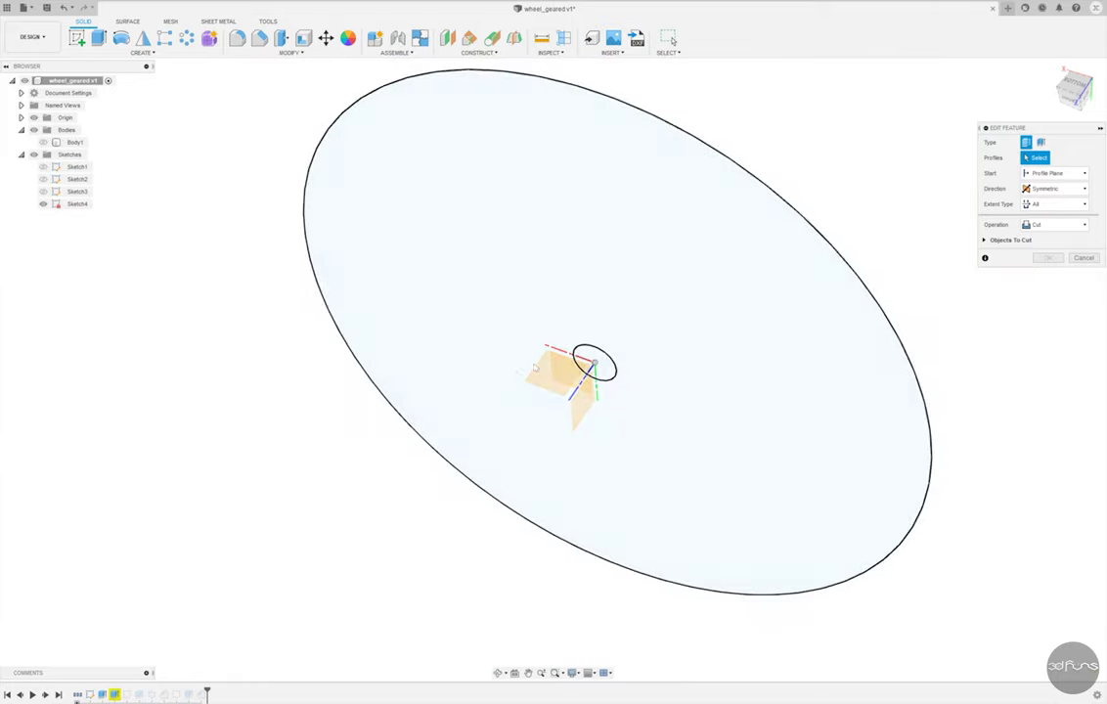
click(595, 364)
click(43, 142)
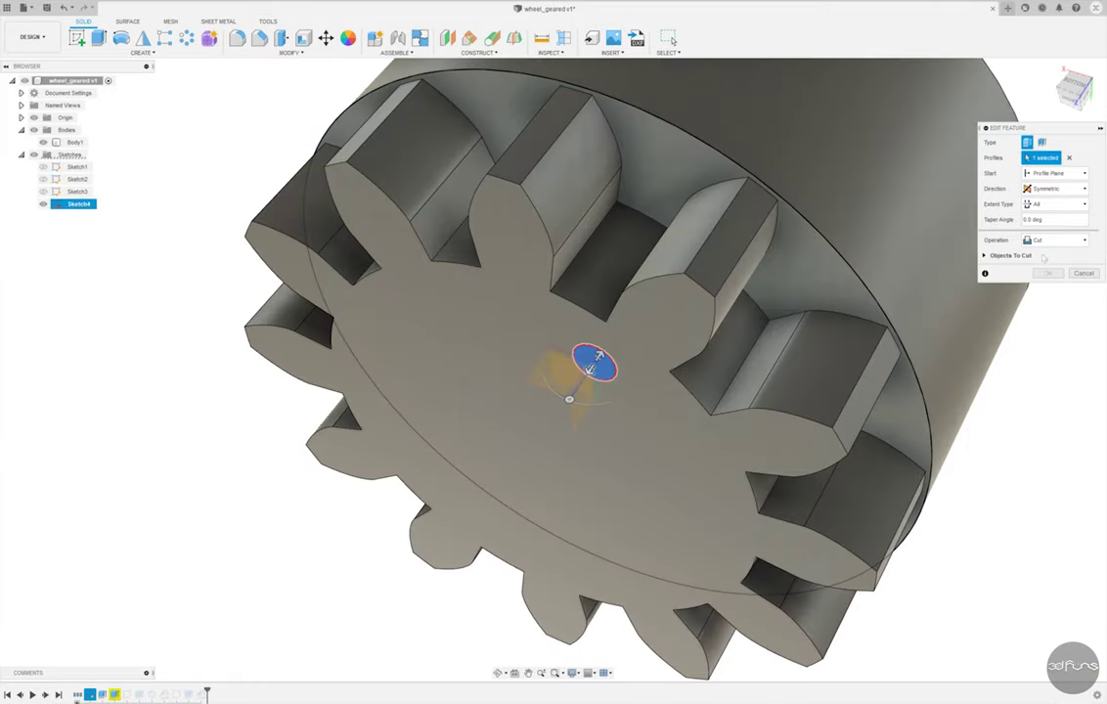
click(1038, 204)
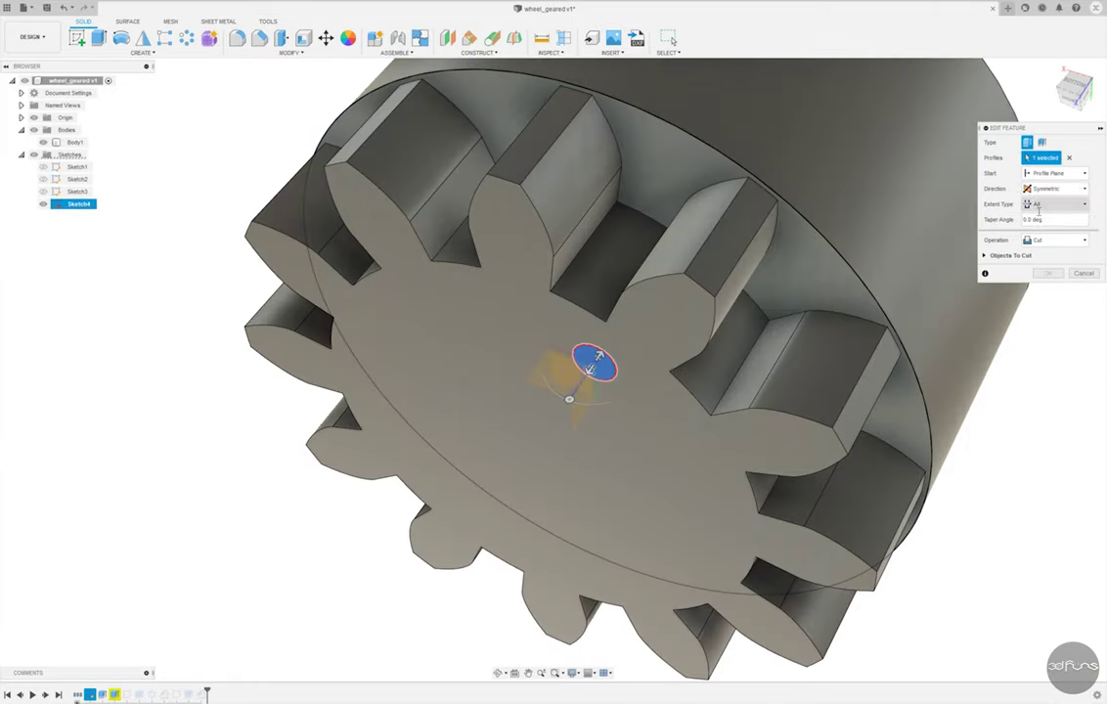
click(1042, 218)
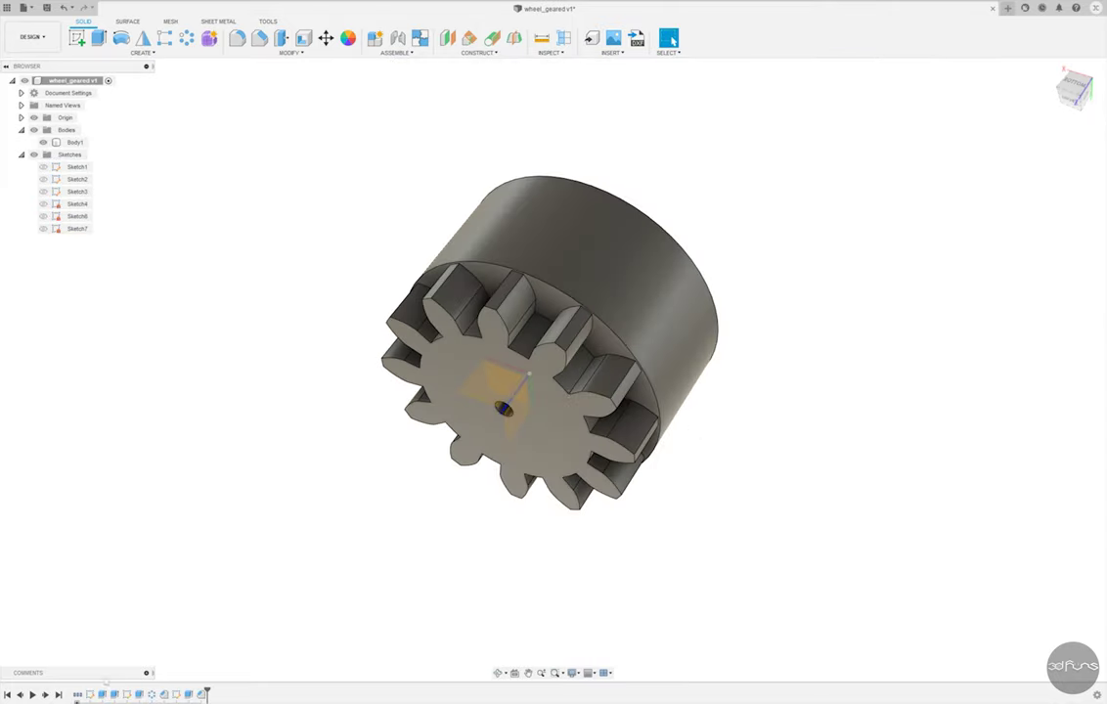
right_click(90, 694)
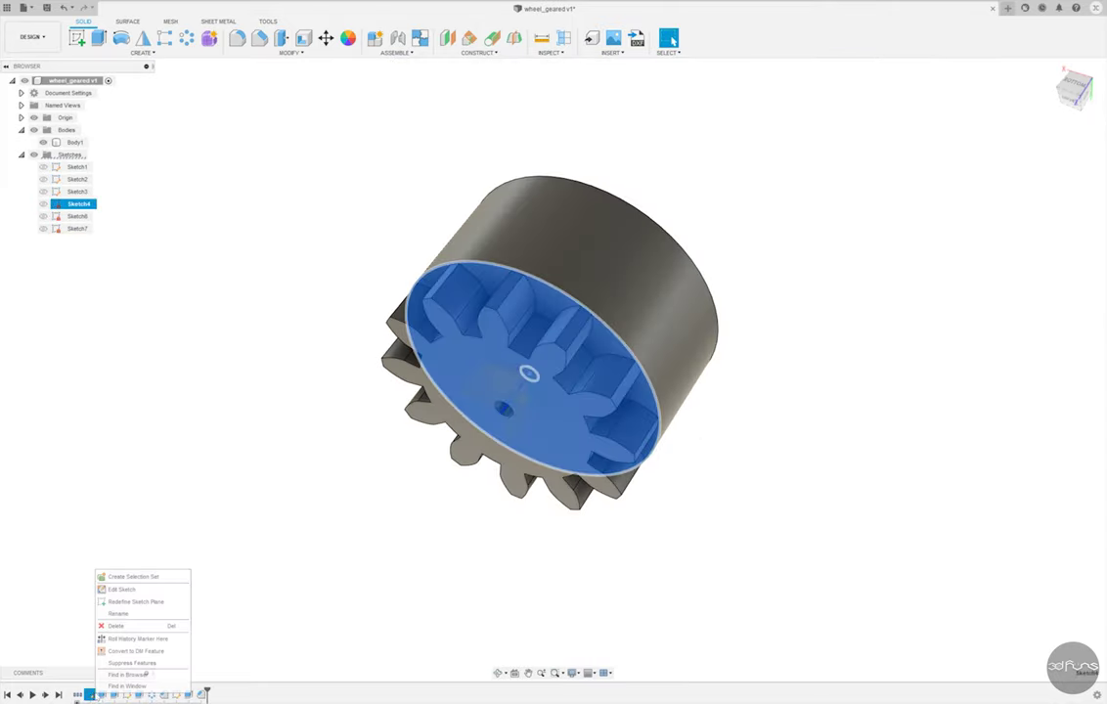
Add a larger concentric circle to the gear sketch and extrude the ring 1 mm as a join.
click(113, 590)
click(570, 385)
click(559, 221)
shift+middle_drag(791, 102, 349, 185)
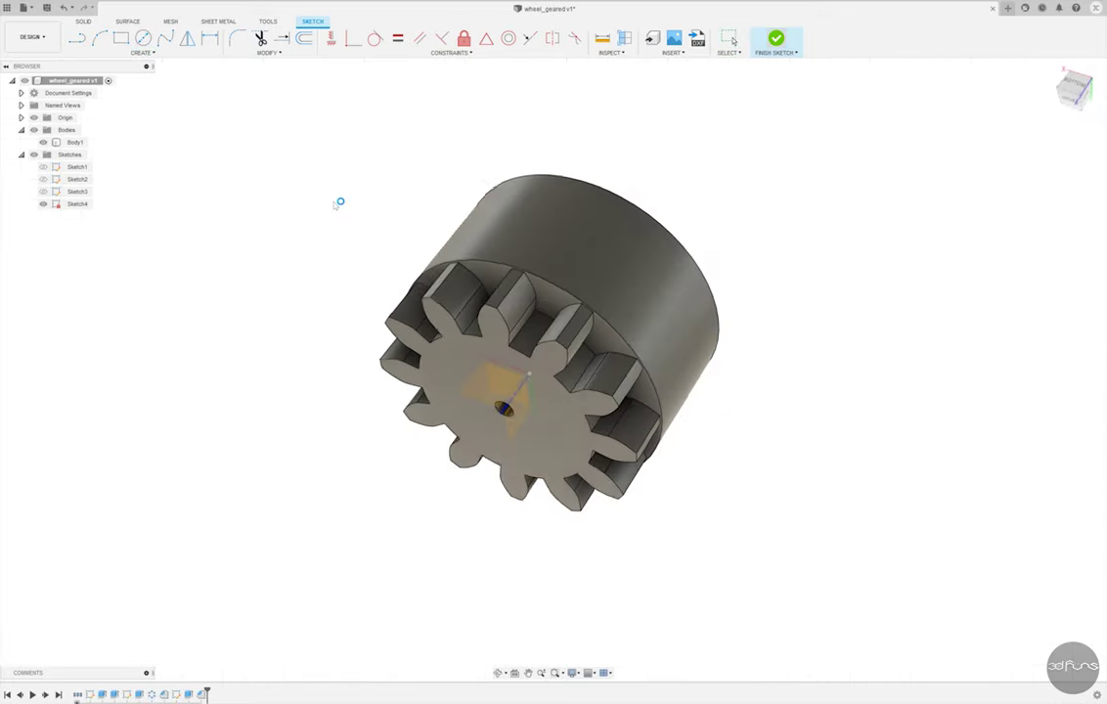
click(775, 39)
click(99, 38)
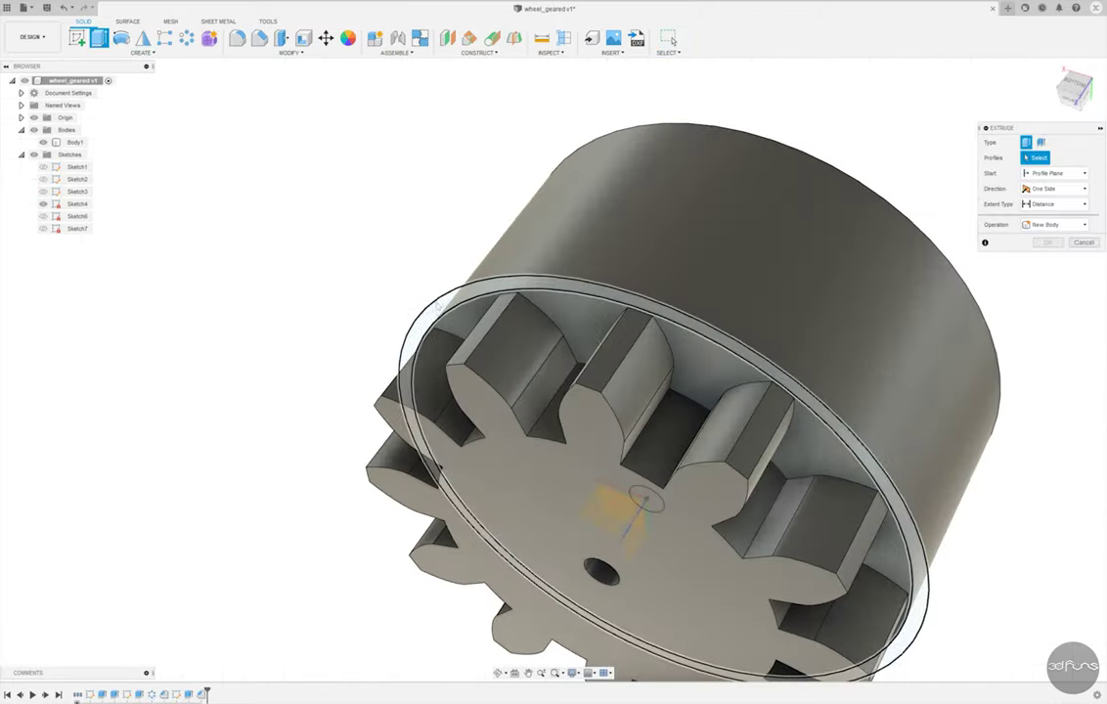
click(435, 391)
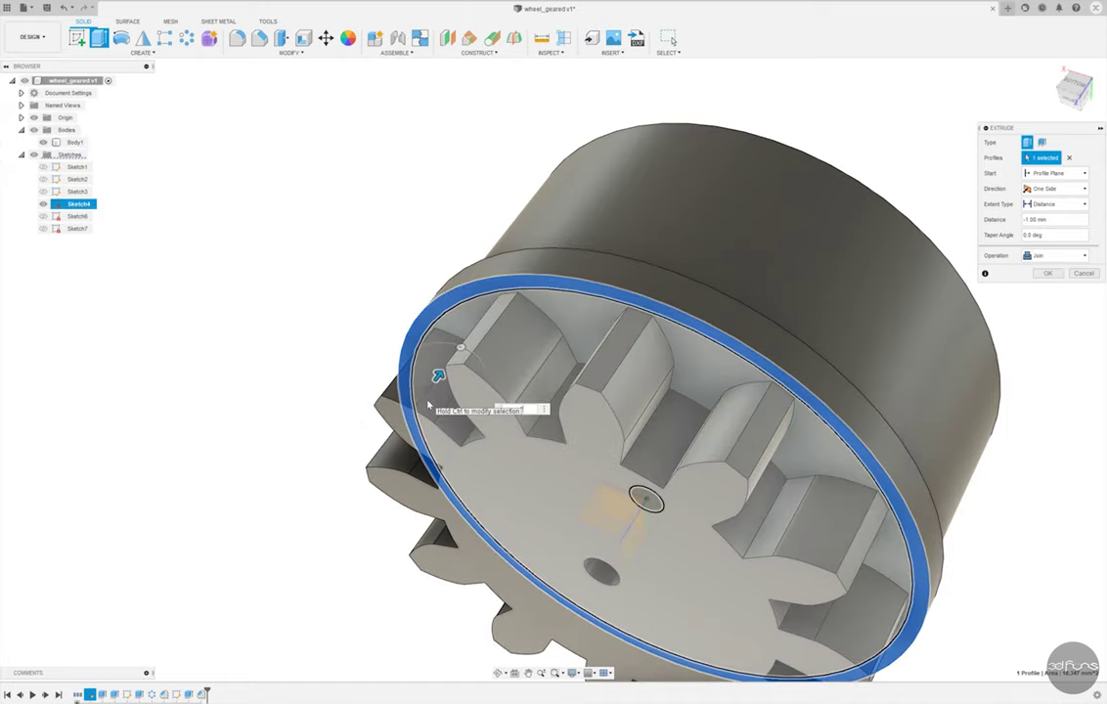
key(Return)
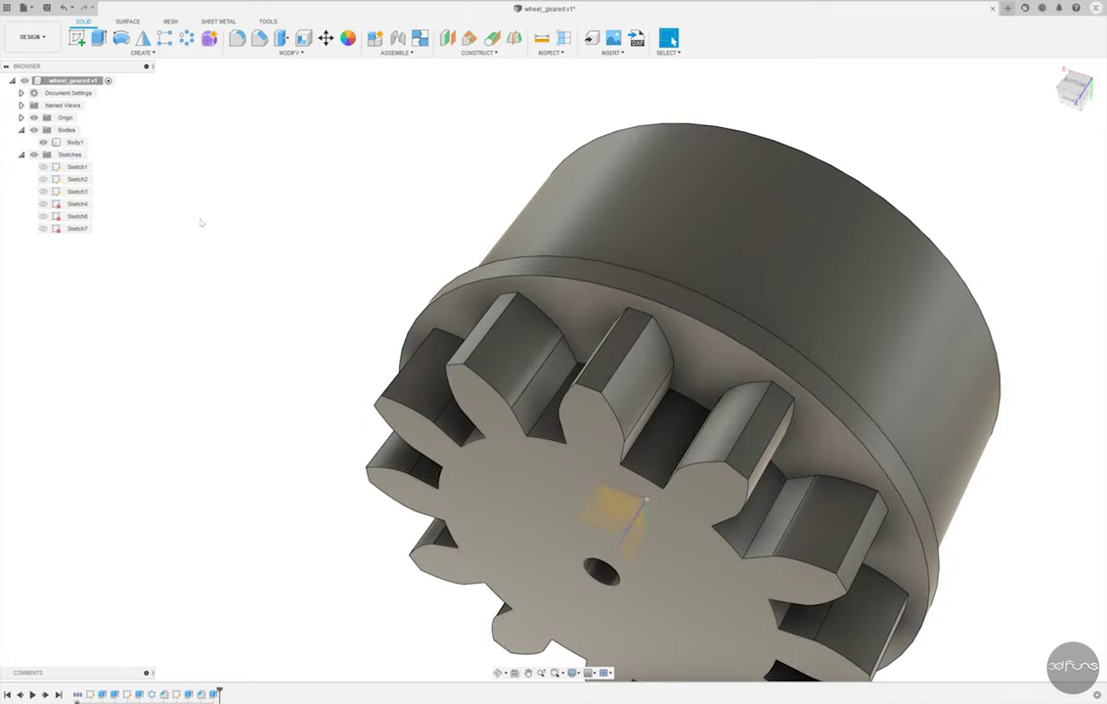
Chamfer the circular edge by 0.4 mm and save the design.
click(259, 37)
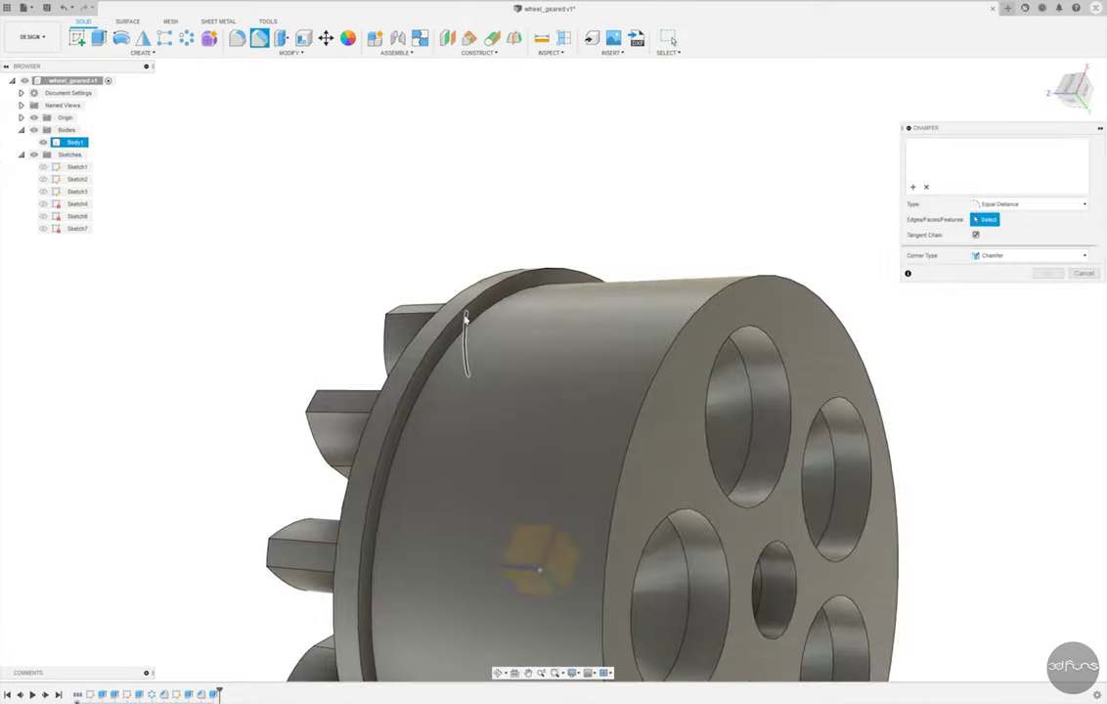
click(472, 328)
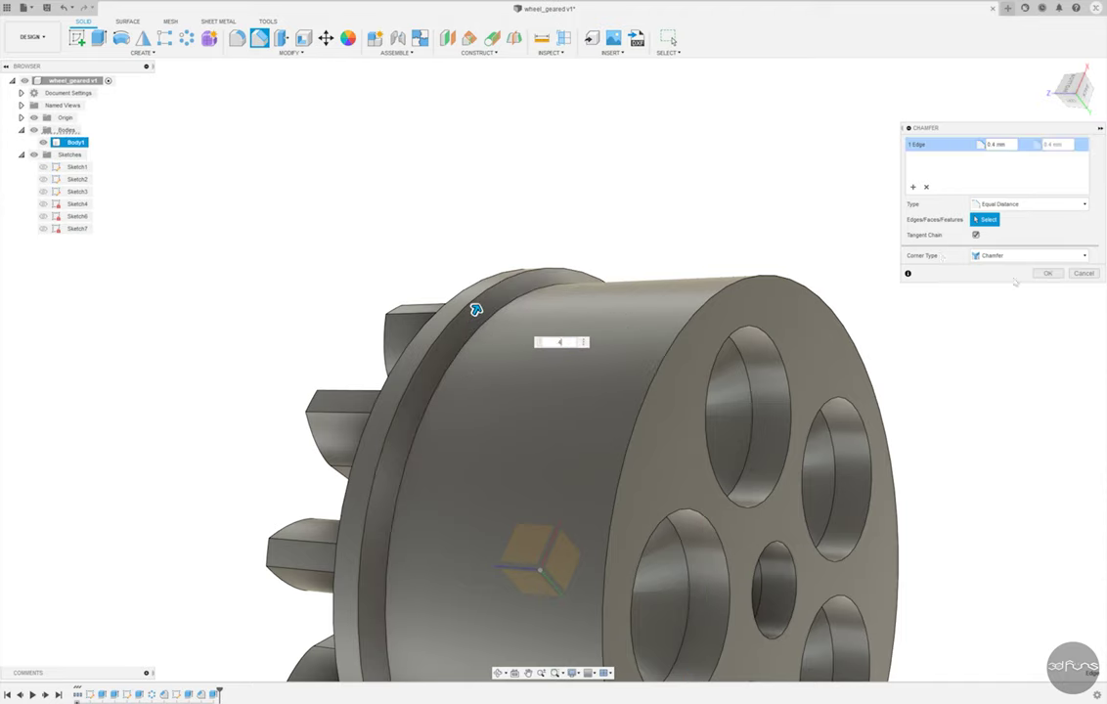
key(Return)
shift+middle_drag(756, 205, 655, 168)
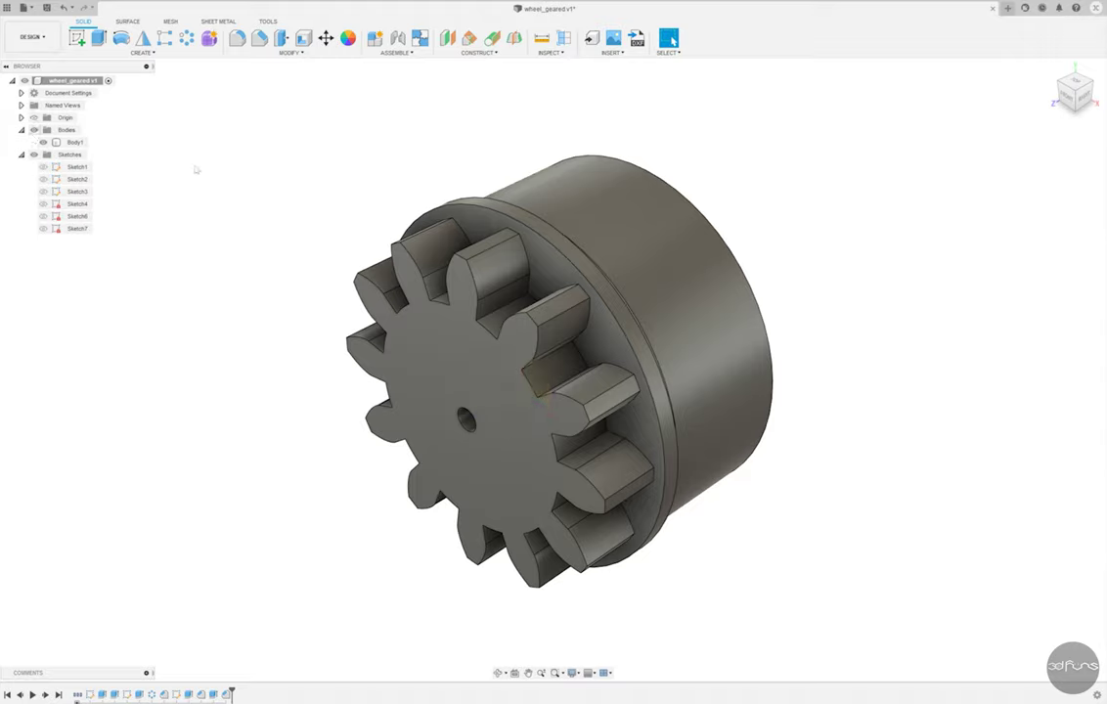
click(46, 8)
Save the design, then save a copy named wheel_motor.
key(Return)
scroll(432, 432, up, 5)
scroll(494, 415, down, 5)
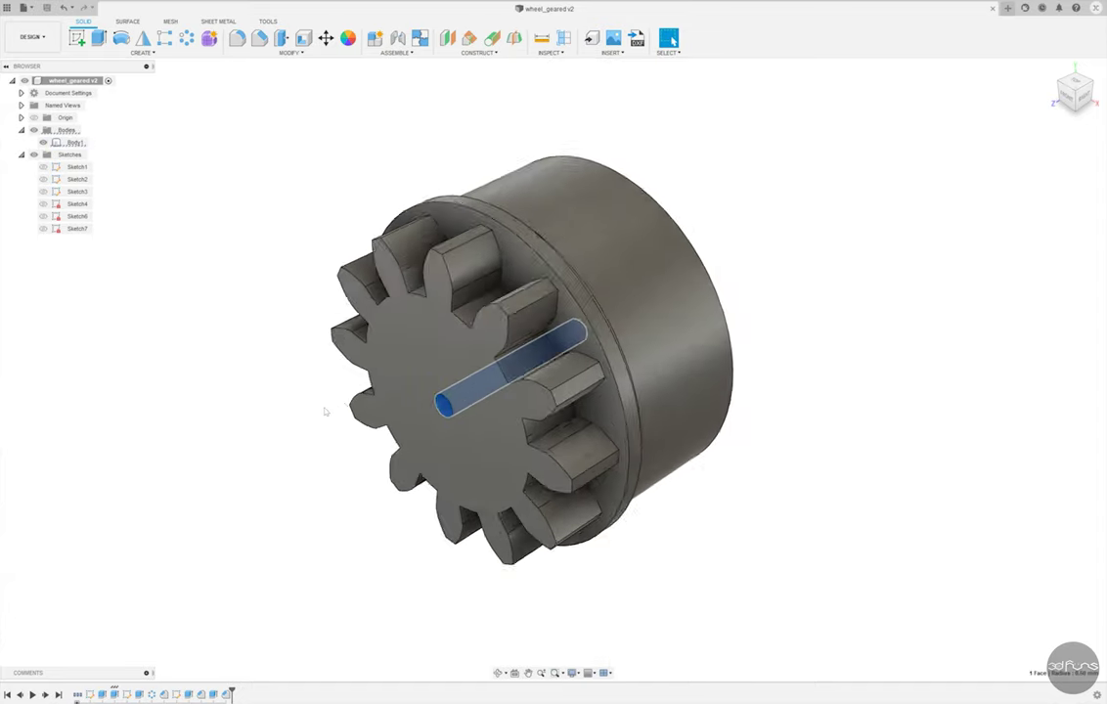
click(685, 319)
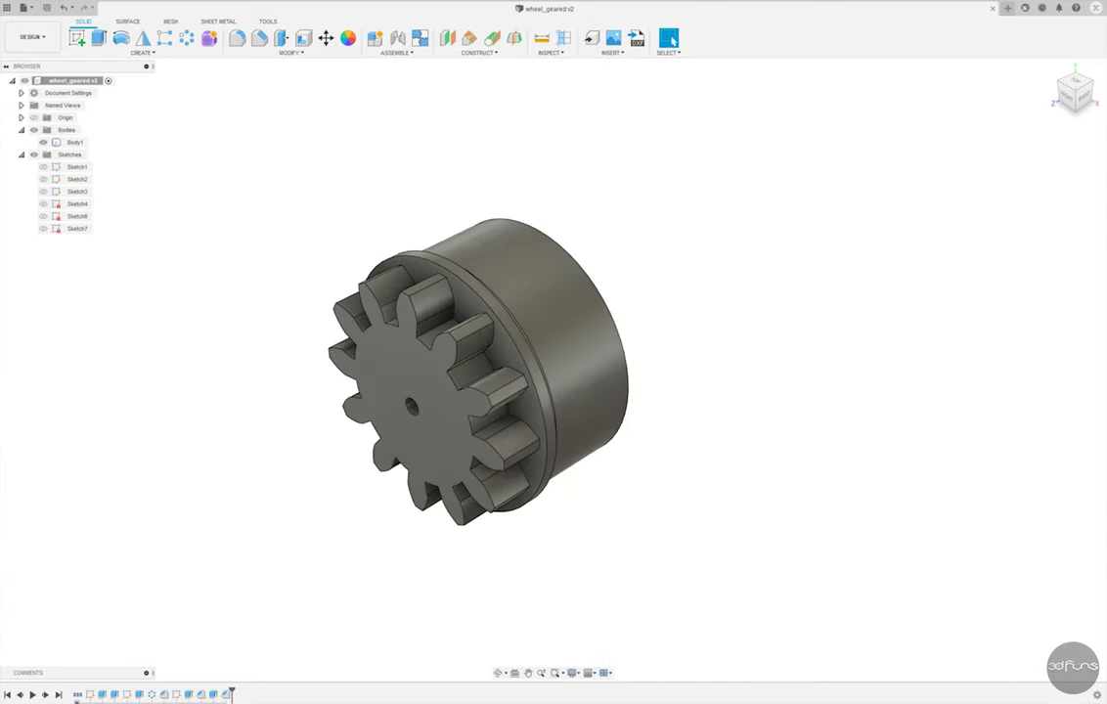
click(23, 8)
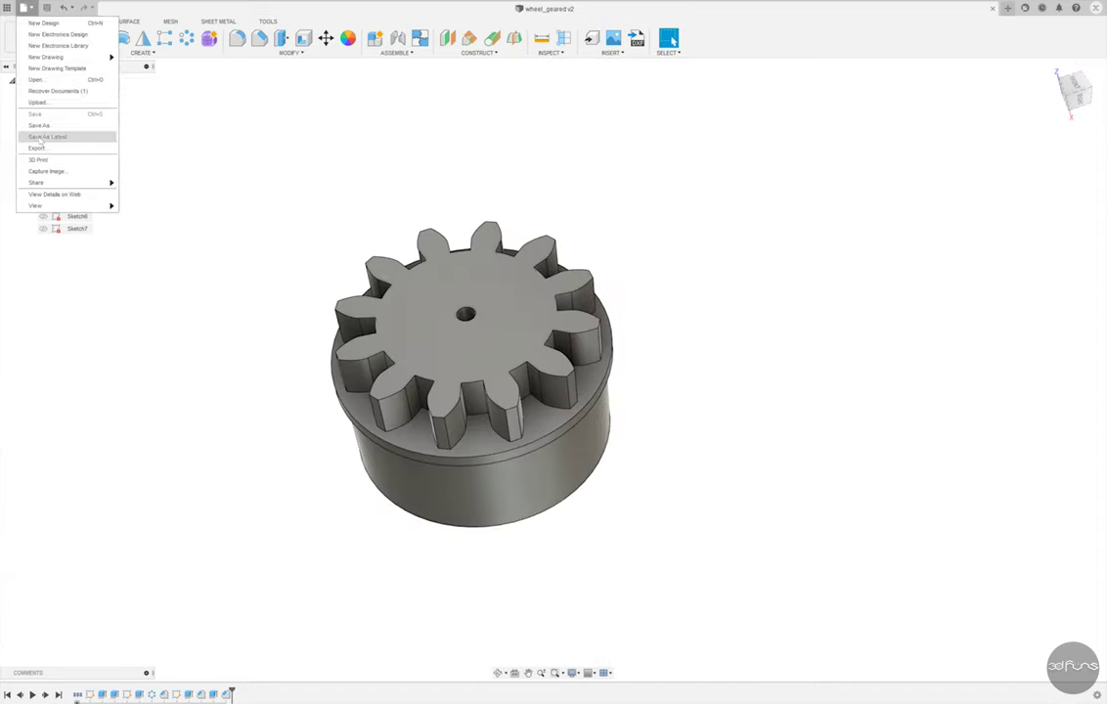
click(40, 126)
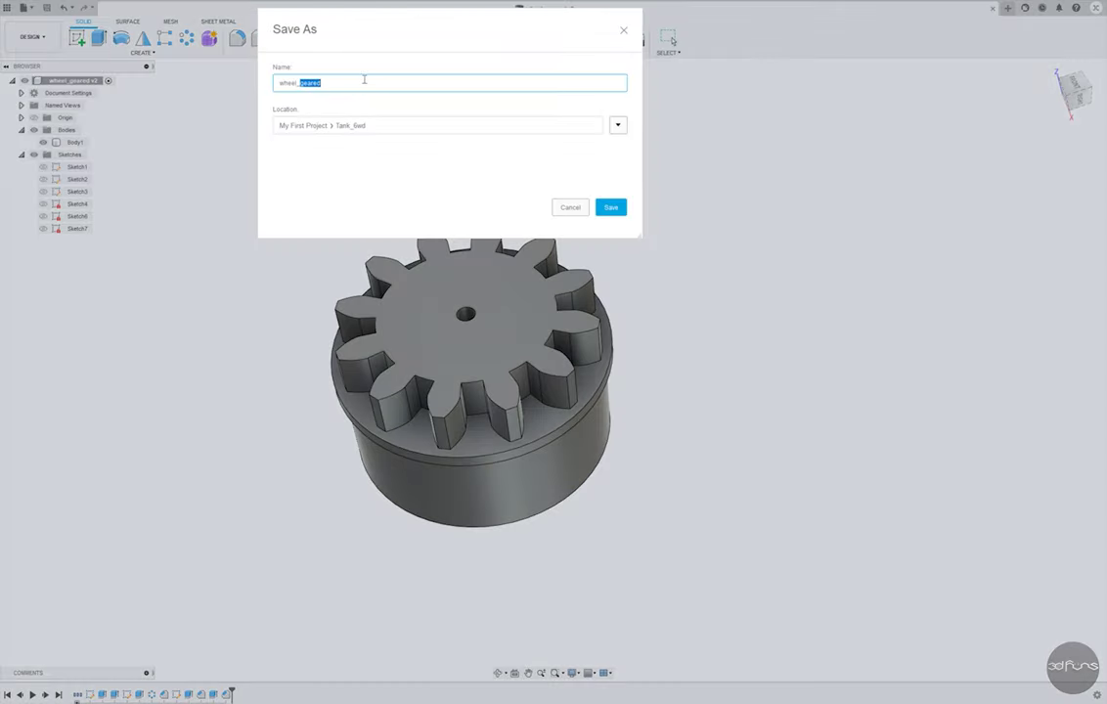
text(wheel_motor)
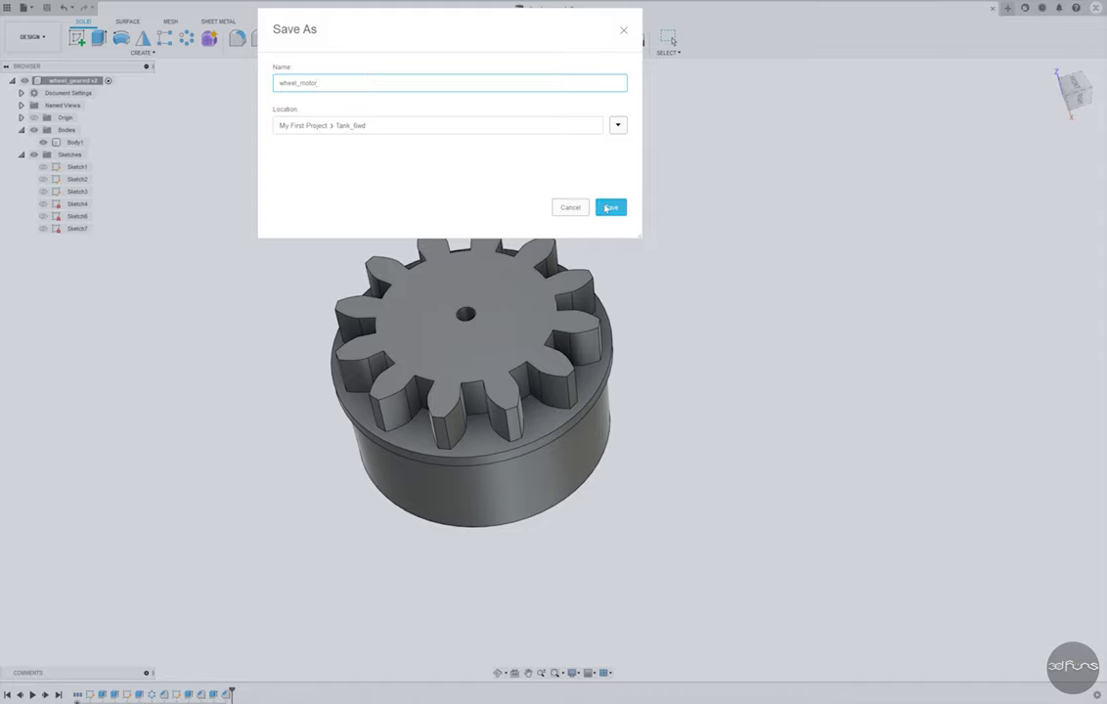
key(Return)
Start a new sketch on the gear's top face.
click(76, 37)
click(453, 286)
scroll(638, 499, up, 3)
Draw a Ø4.3 circle and two crossing rectangles at the gear centre.
key(c)
click(453, 361)
text(4.3)
key(Return)
key(Escape)
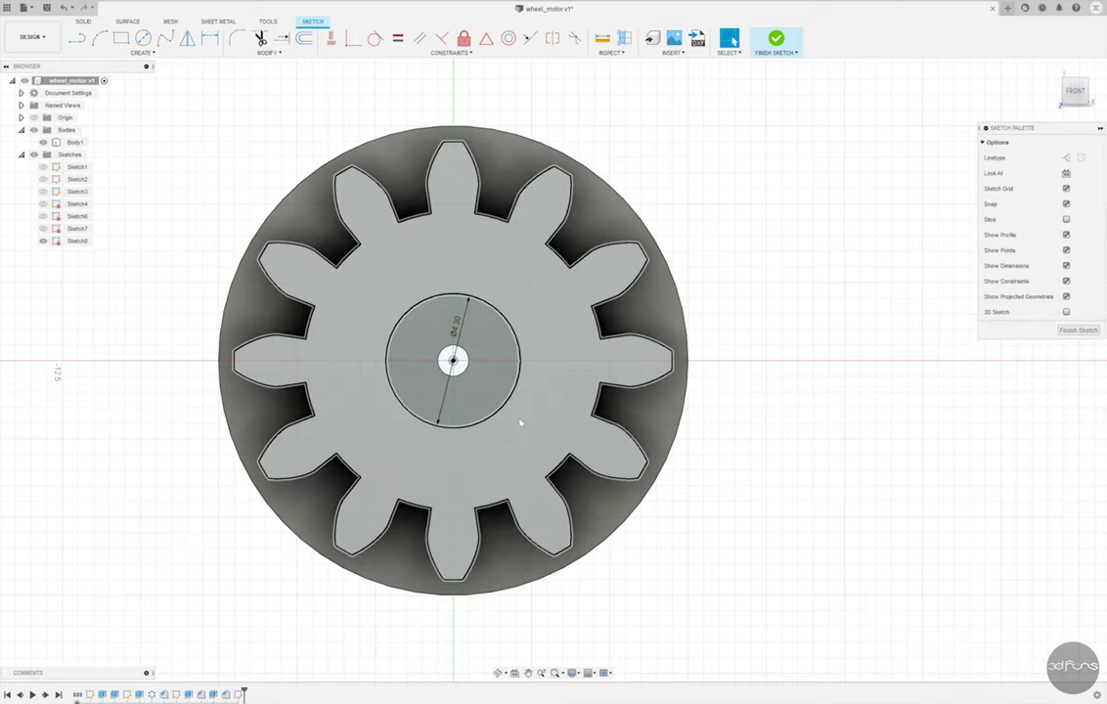
scroll(515, 412, up, 2)
key(r)
click(397, 215)
key(Return)
click(289, 319)
key(Return)
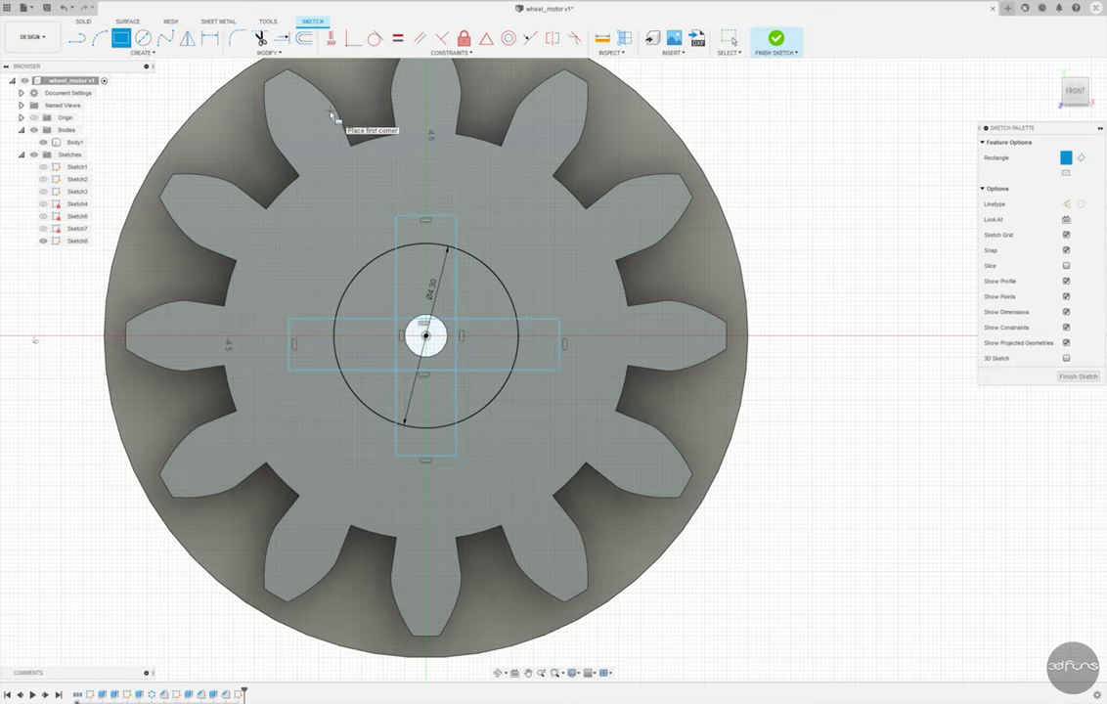
key(Escape)
Dimension the vertical bar 1.55 wide, make both bars equal width, and centre them on the gear.
key(d)
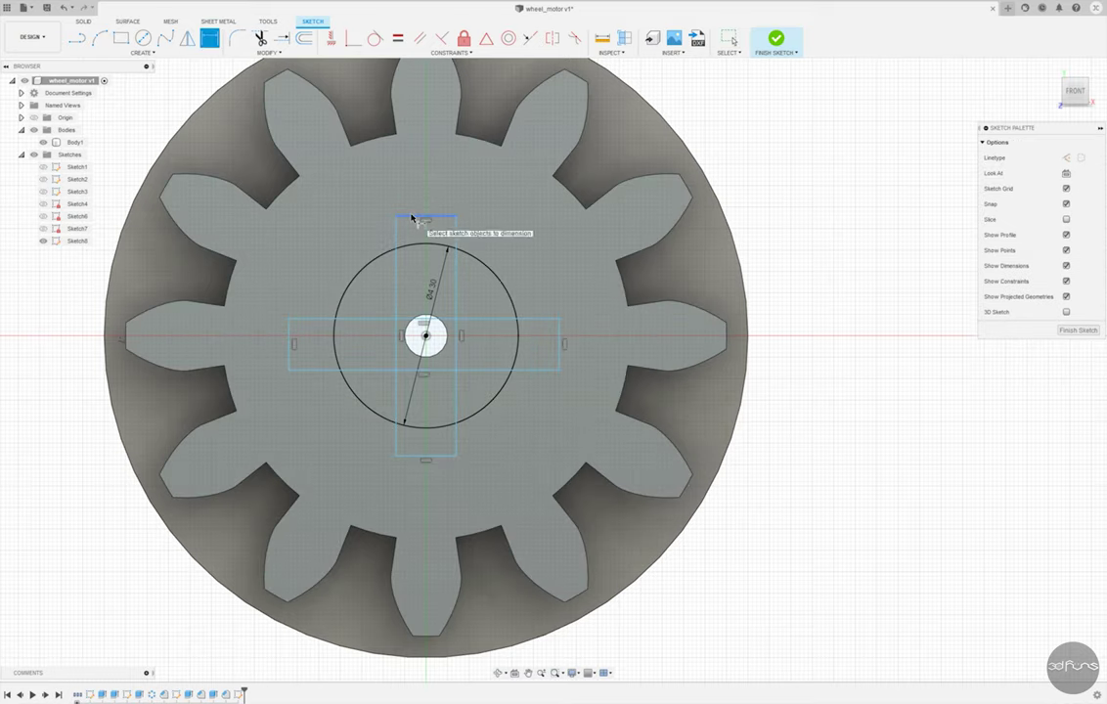
click(412, 218)
click(415, 187)
text(.55)
key(Return)
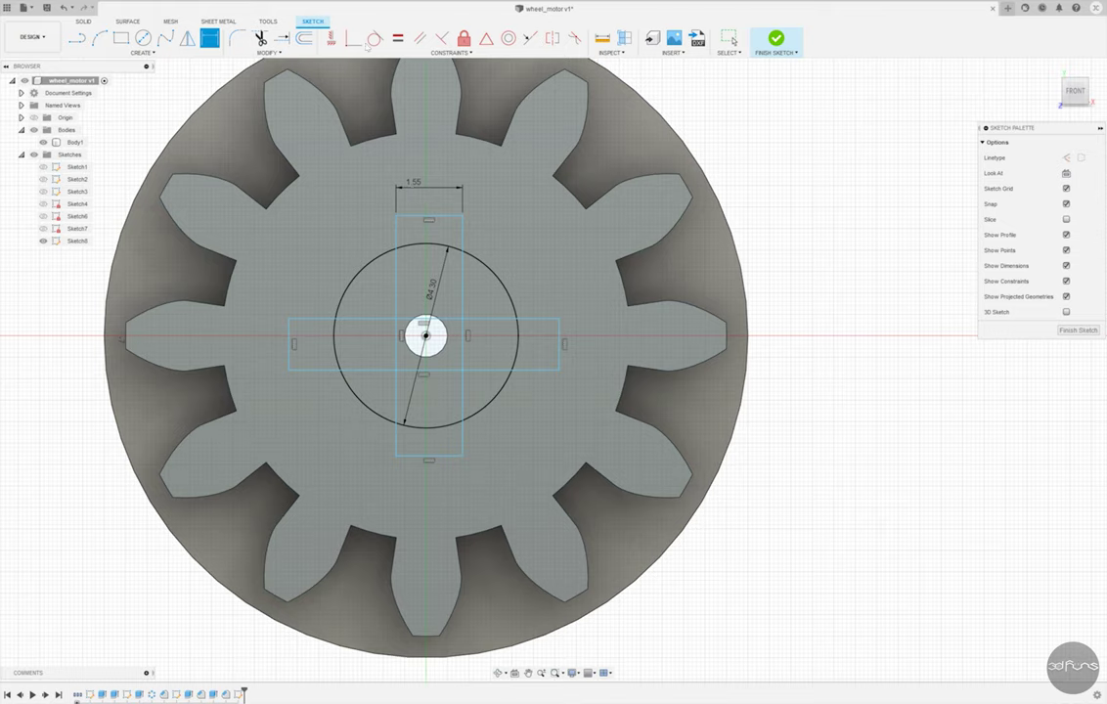
click(397, 37)
click(411, 216)
click(559, 349)
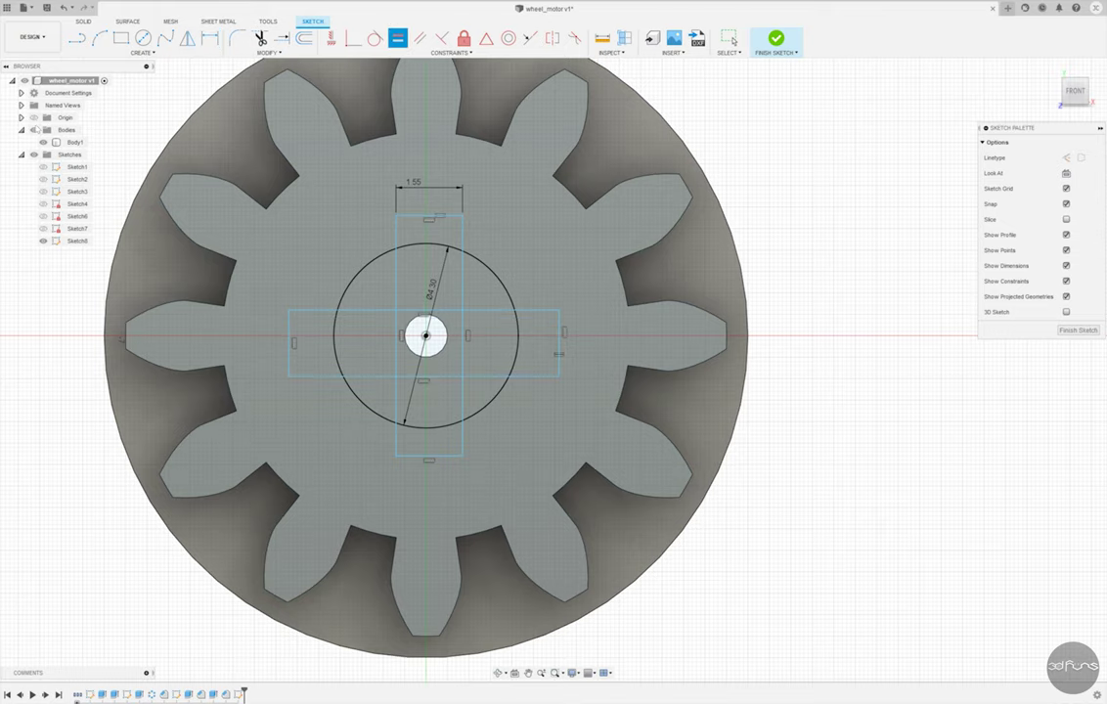
key(Escape)
click(395, 215)
click(462, 215)
click(559, 342)
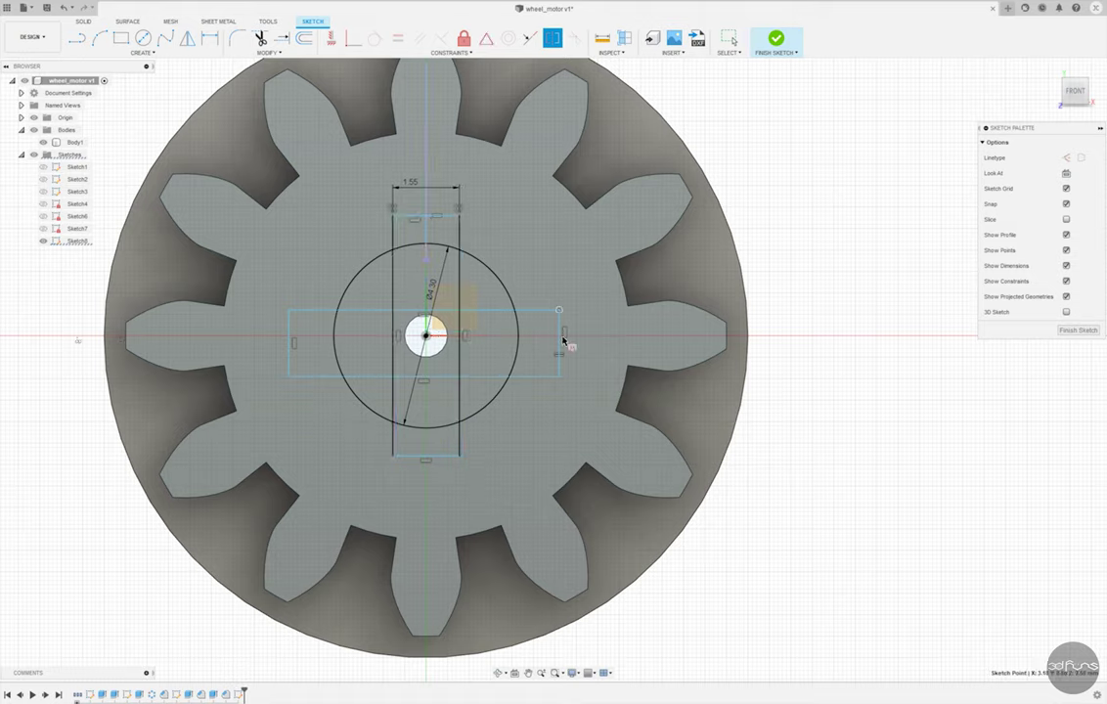
Trim away the outer arcs of the circle between the bars.
right_click(586, 259)
click(547, 286)
click(389, 251)
click(499, 394)
click(358, 403)
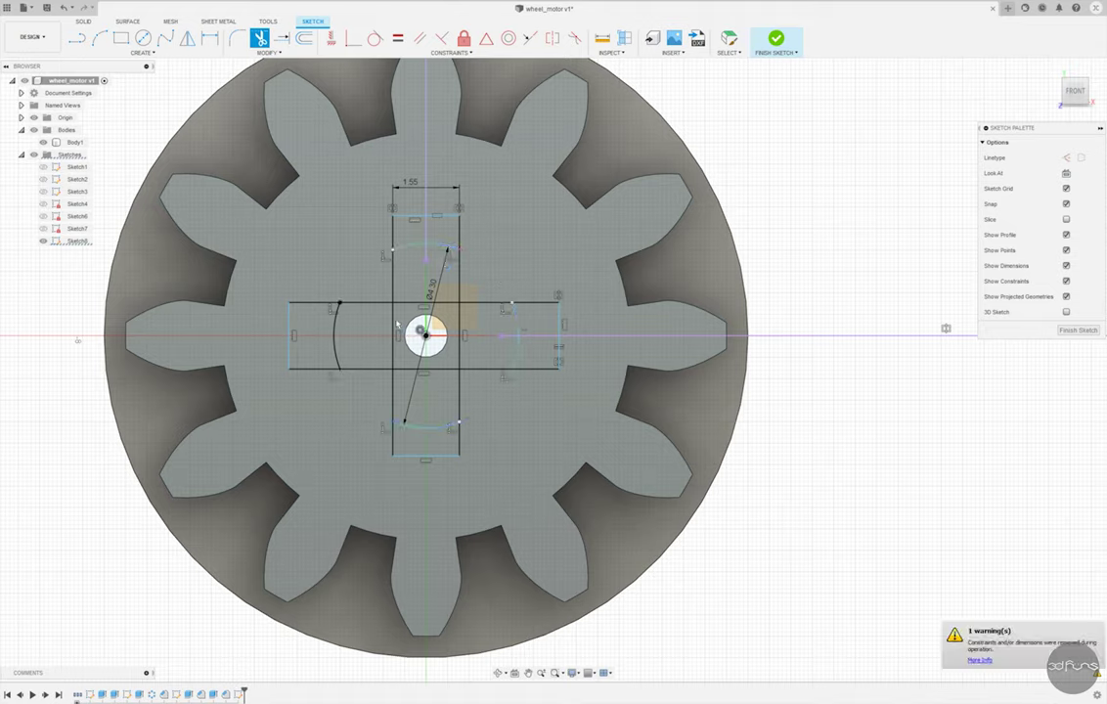
Trim the right circle arc, the arm overhangs, the top bar and the leftover bottom segments.
click(514, 337)
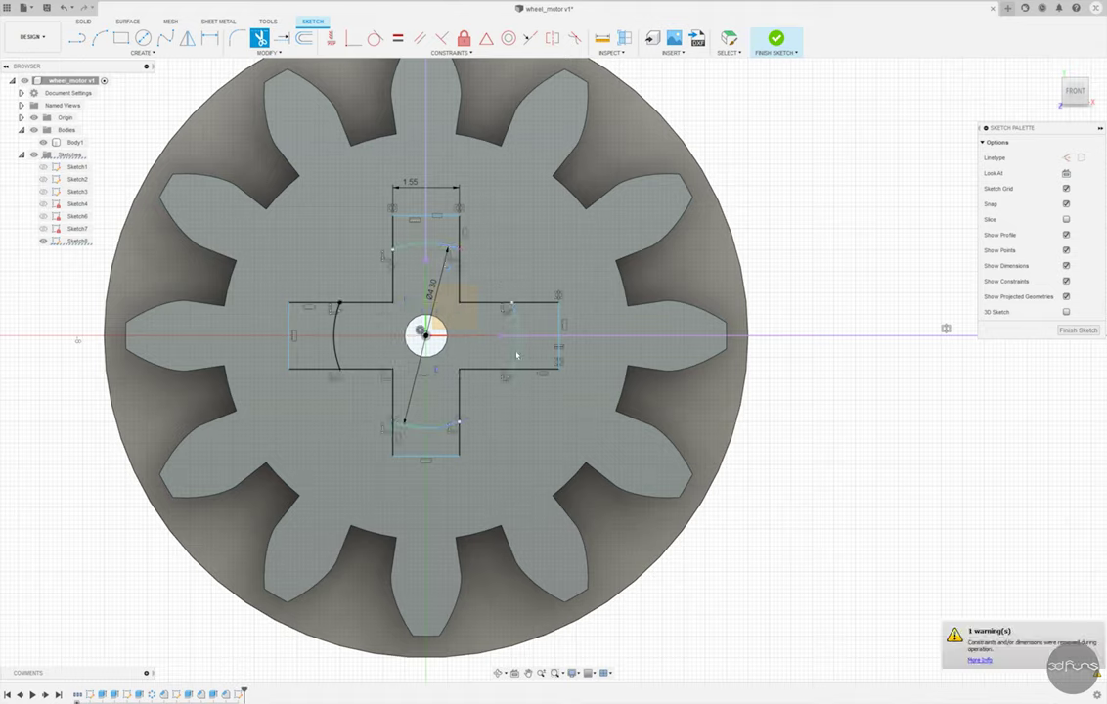
click(560, 337)
click(425, 187)
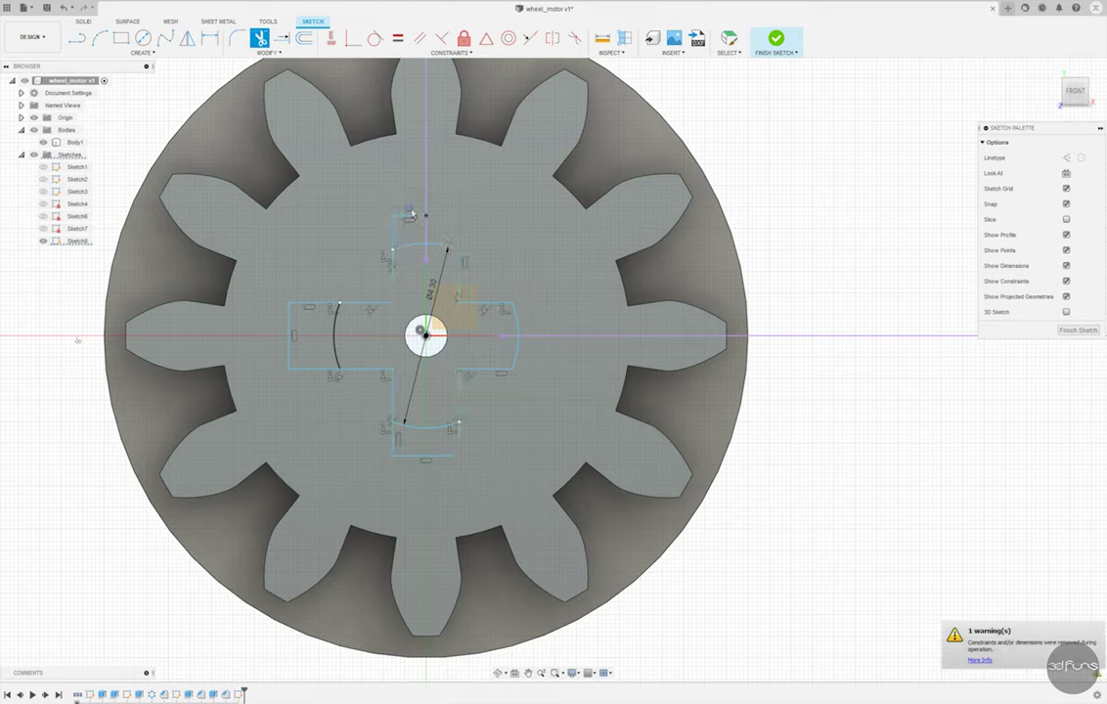
click(311, 305)
click(290, 337)
click(396, 443)
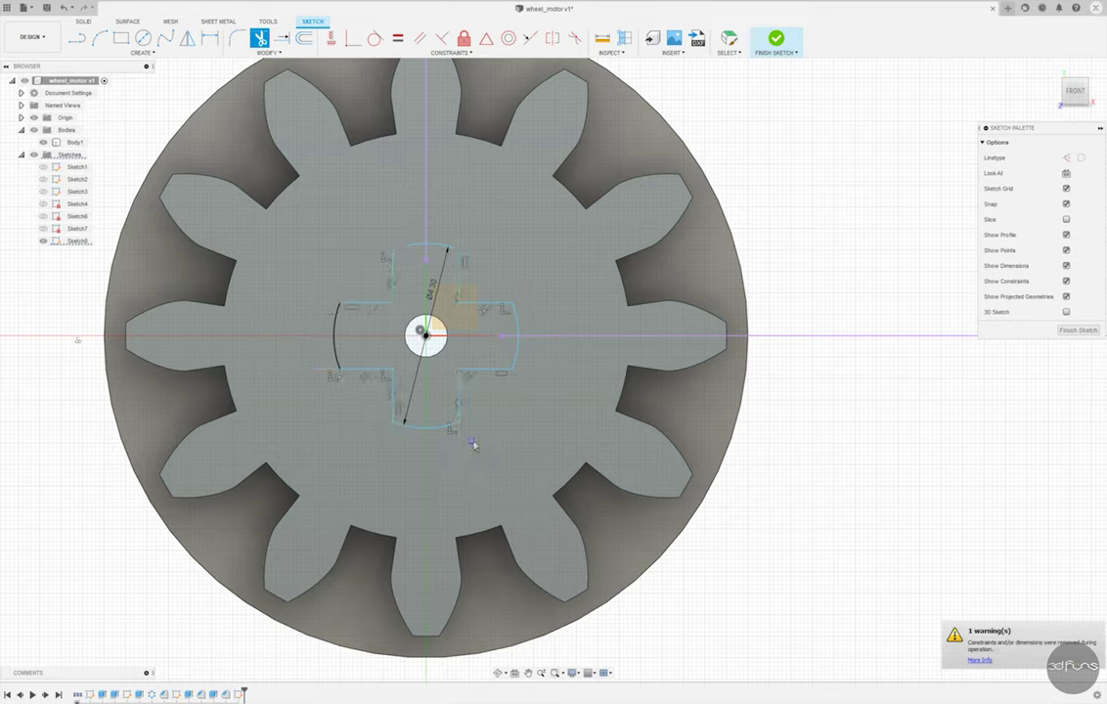
Make the top and right end arcs equal to the left arc.
click(335, 337)
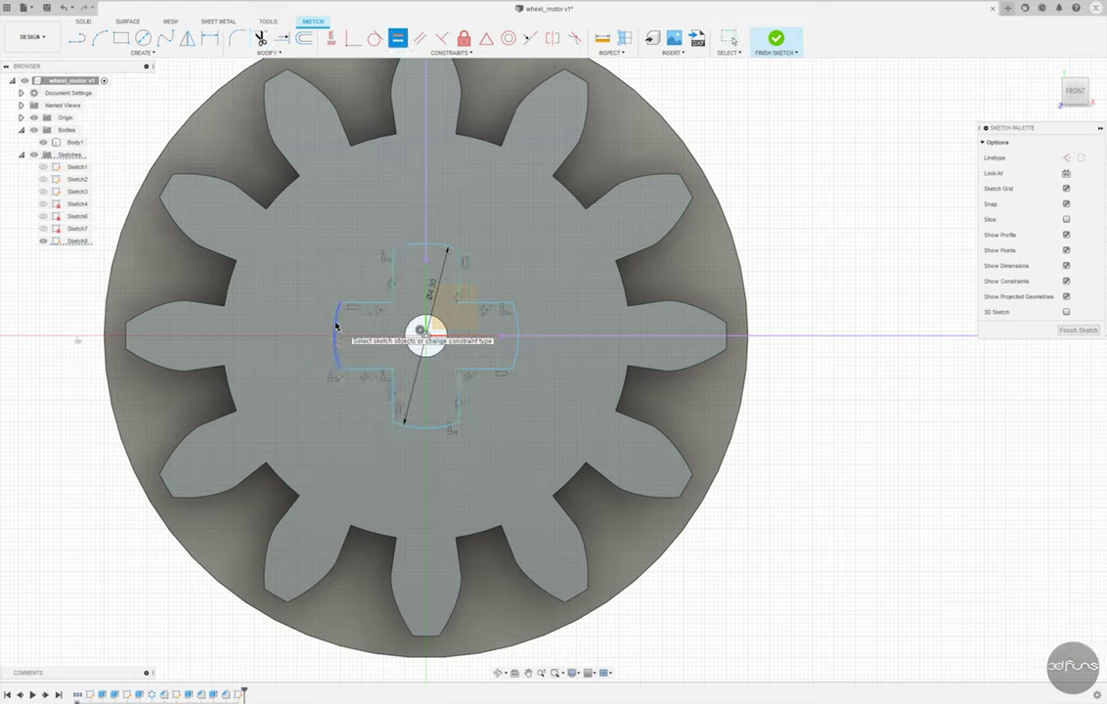
click(432, 247)
click(515, 336)
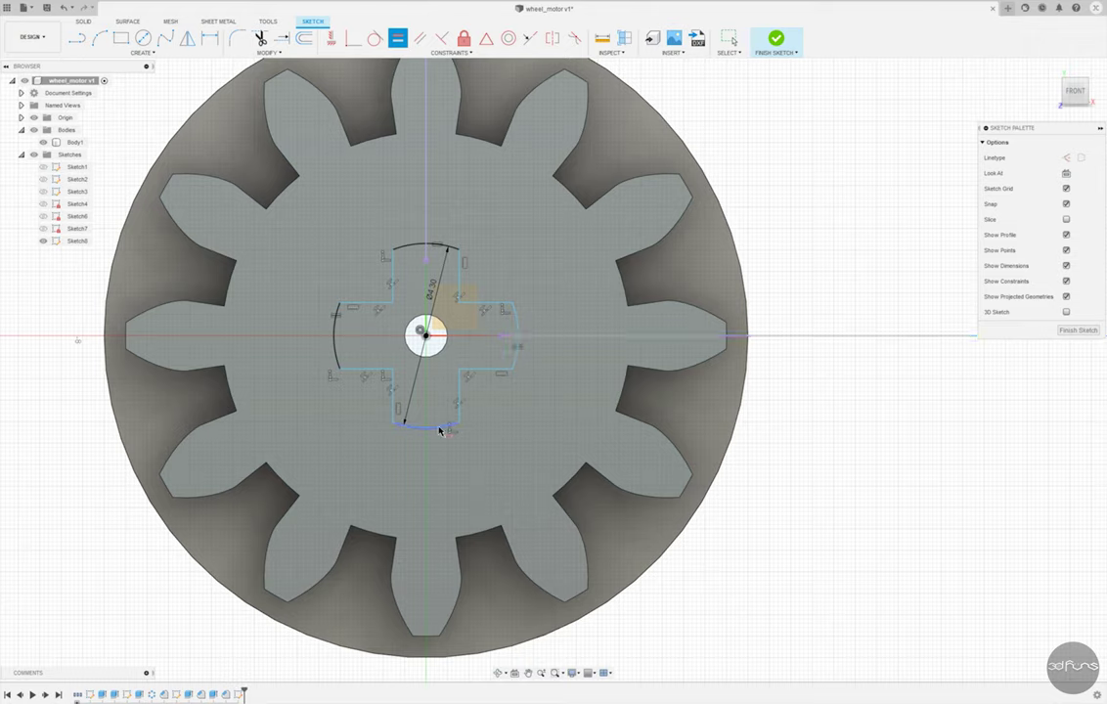
Make each arc's endpoint pairs symmetric: right, left-top, bottom and left-bottom.
click(552, 39)
click(515, 343)
click(441, 336)
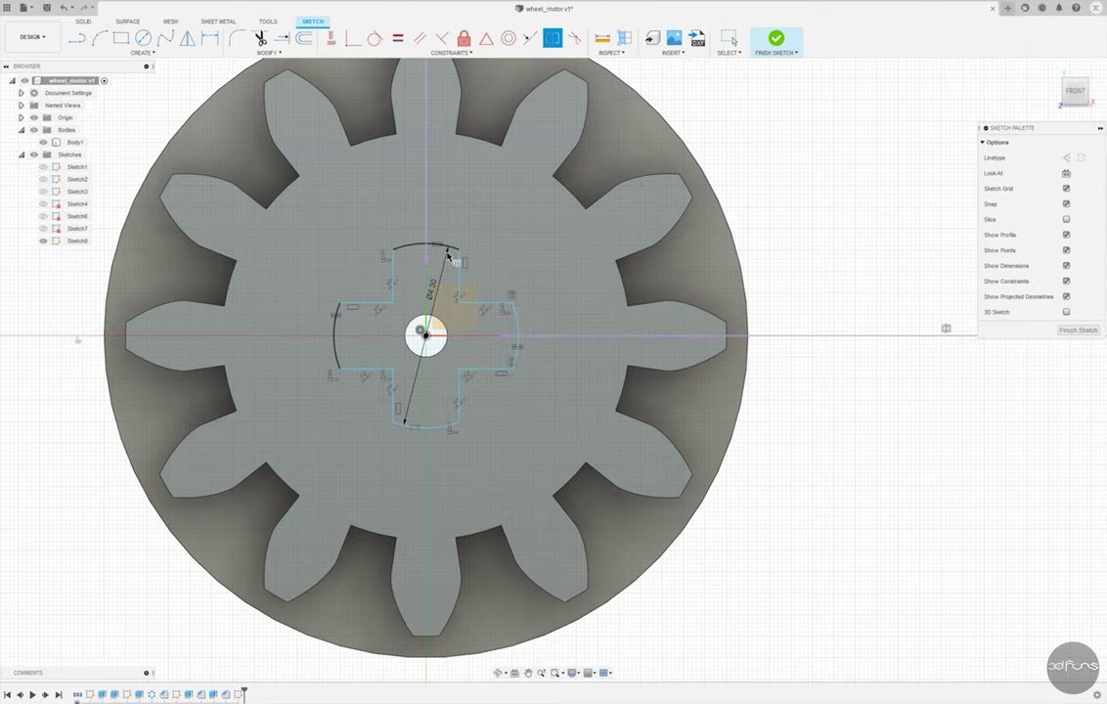
click(393, 252)
click(430, 323)
click(421, 428)
click(425, 328)
click(339, 368)
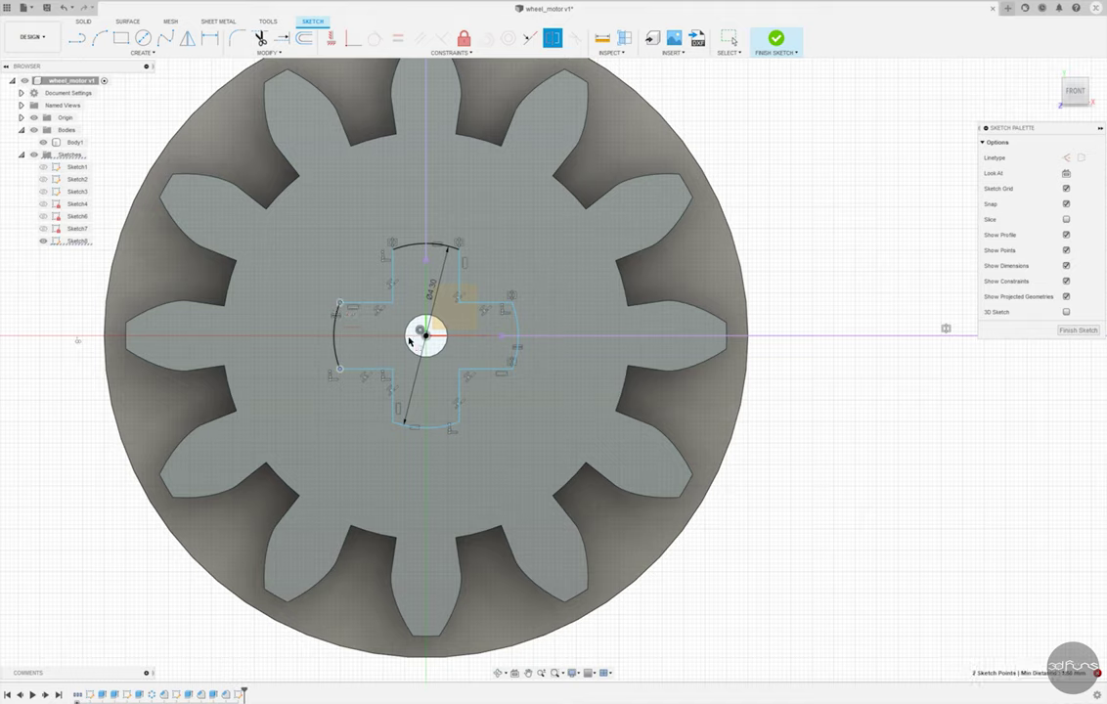
click(393, 304)
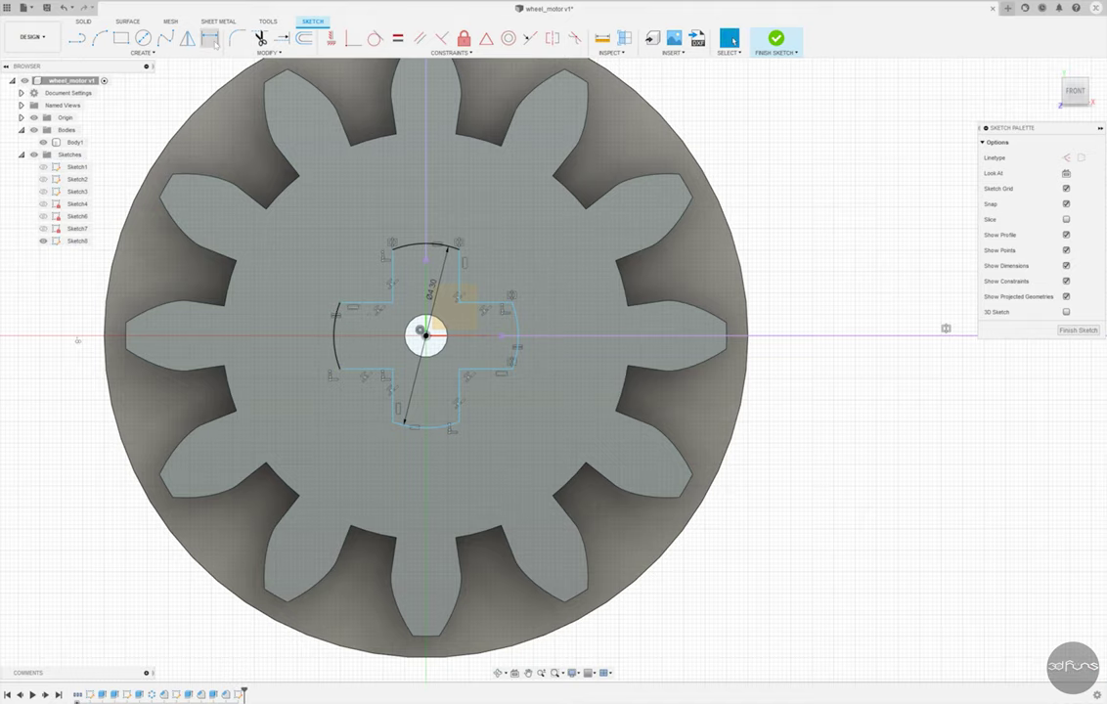
Dimension the right arm's height and the top tab's width, both 1.55 mm.
click(510, 370)
click(512, 304)
click(579, 333)
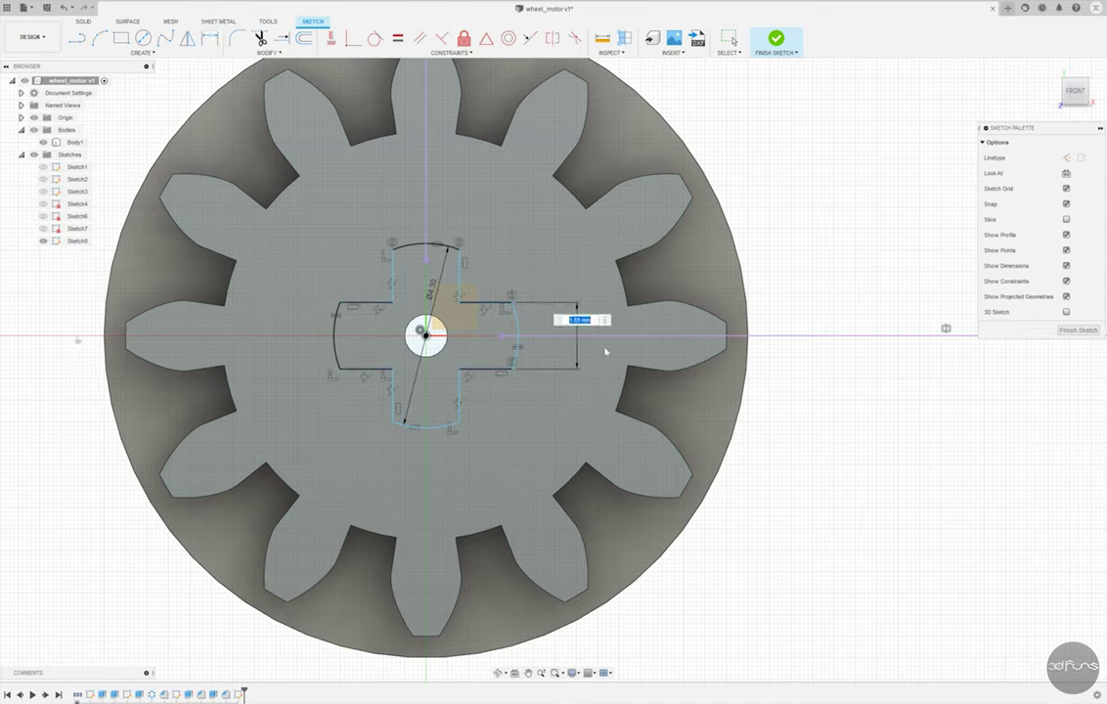
key(Return)
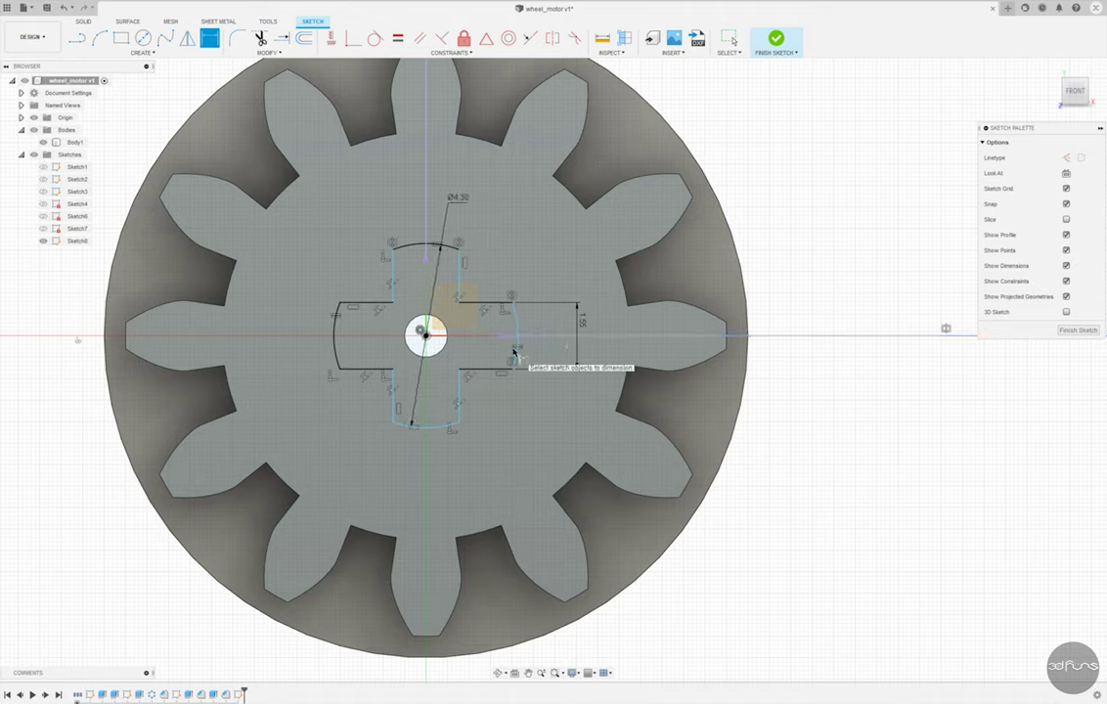
click(392, 276)
click(458, 276)
click(435, 166)
key(Return)
key(Escape)
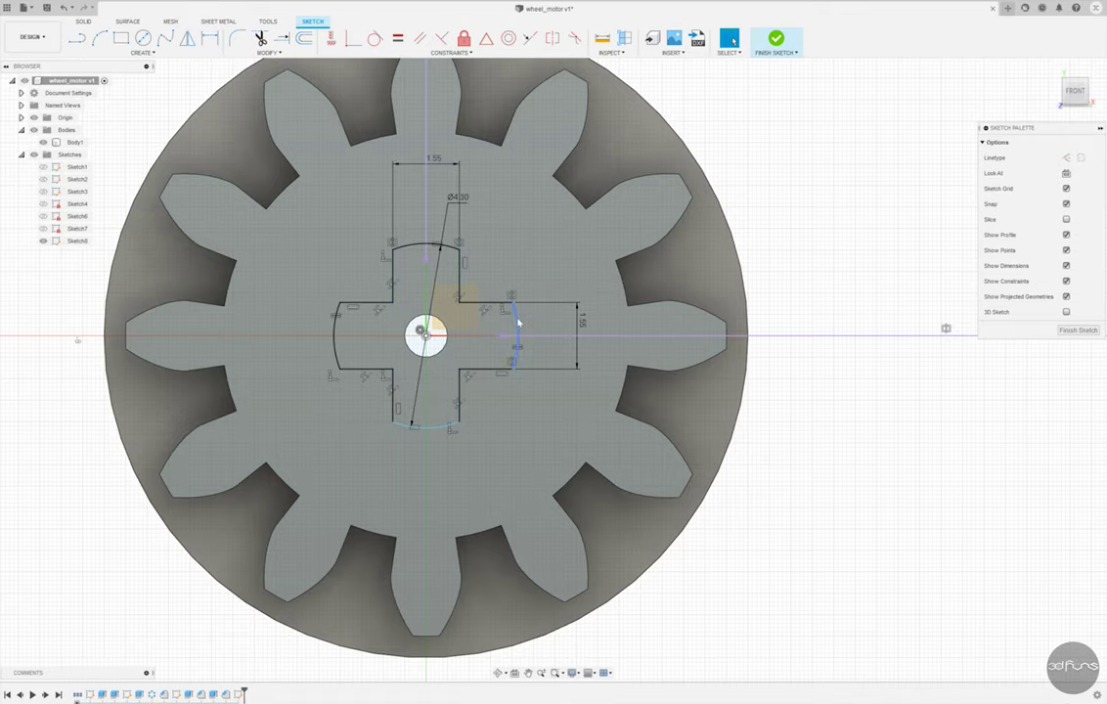
Delete the right arm's old end arc and start a 3-point arc at its upper corner.
key(Delete)
click(98, 37)
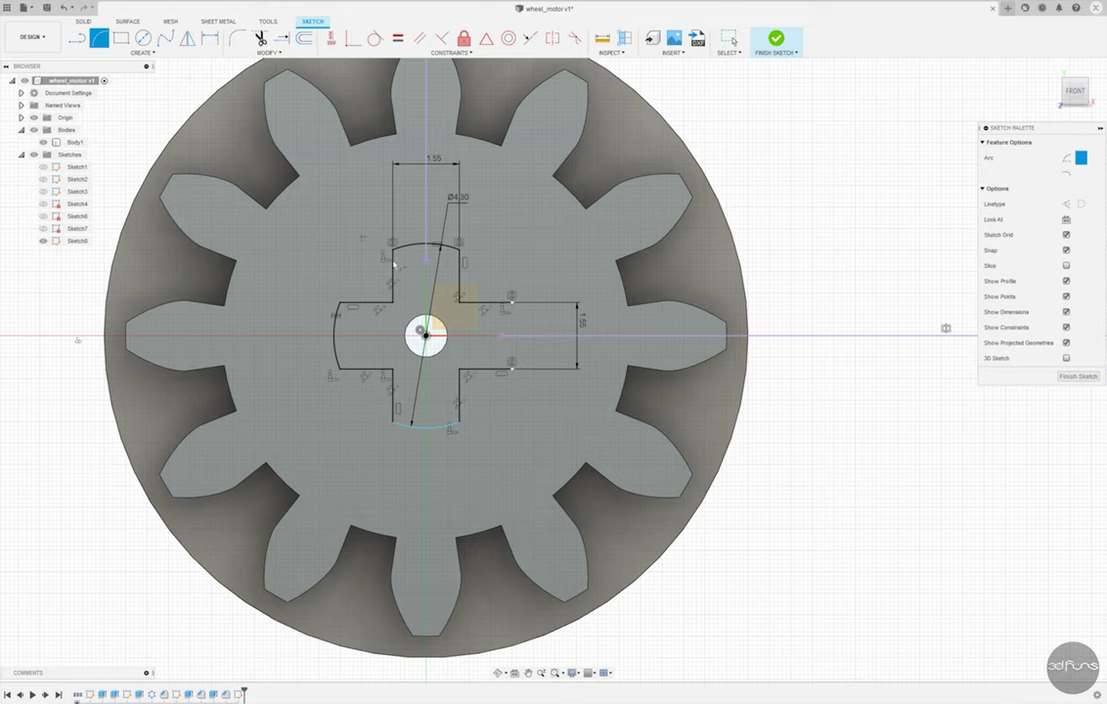
click(507, 306)
scroll(504, 276, up, 3)
Cancel the unfinished arc and undo an accidental stretch of the right arm.
key(Escape)
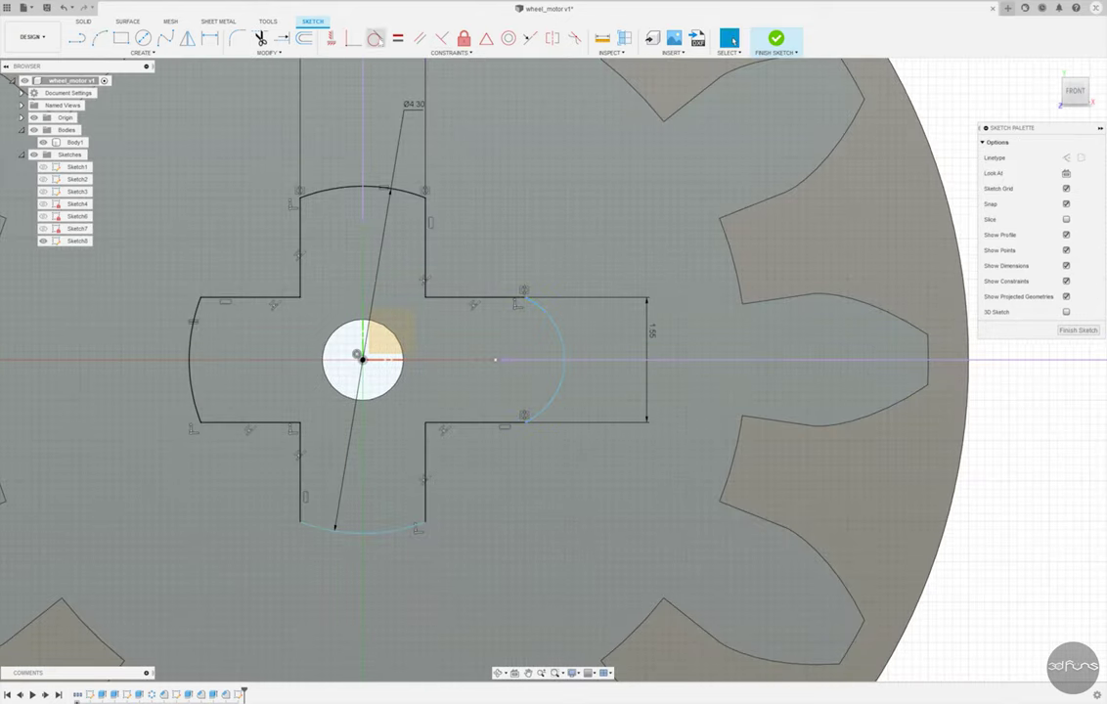
drag(494, 332, 554, 329)
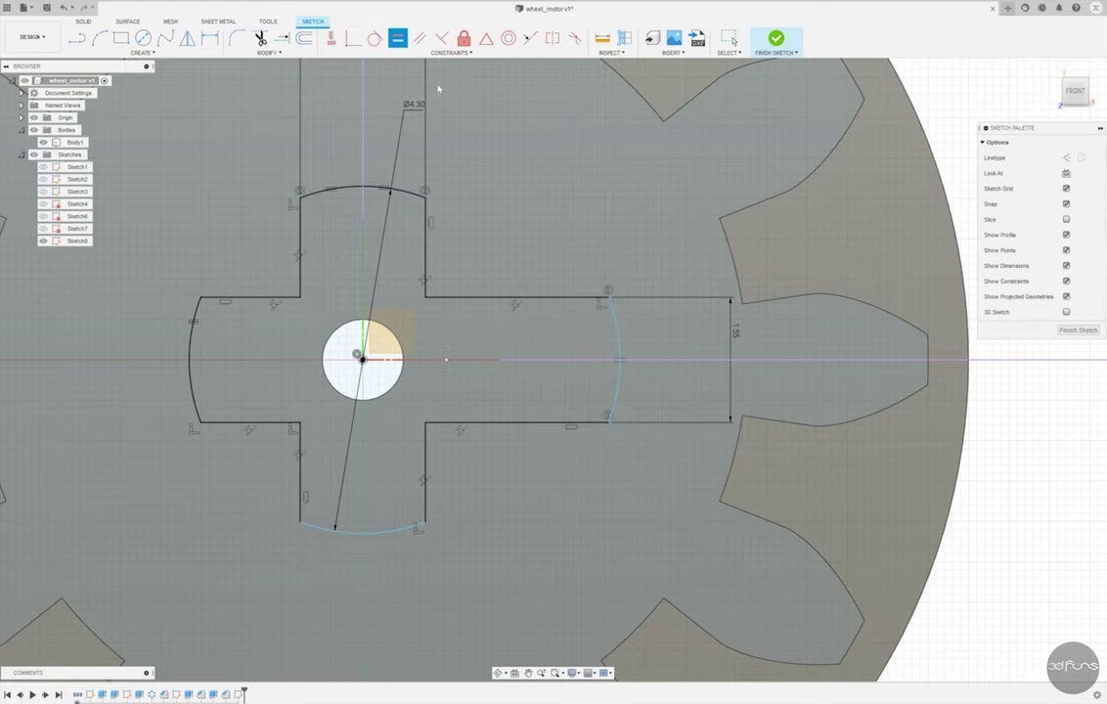
click(353, 38)
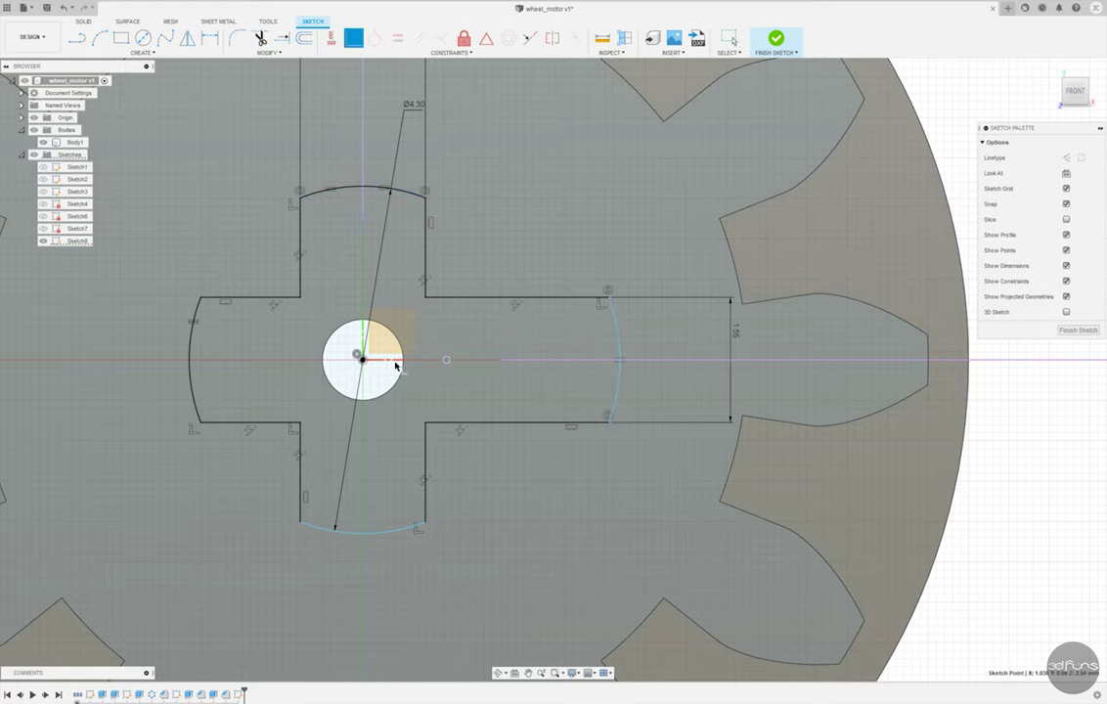
key(ctrl+z)
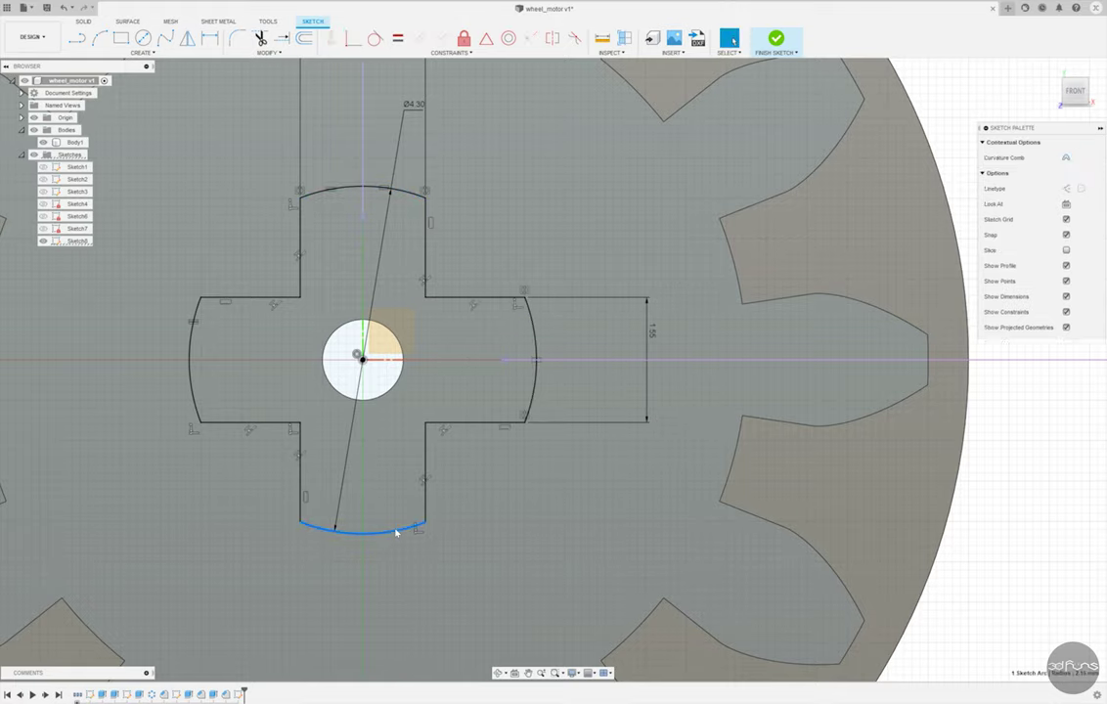
key(ctrl+z)
Draw the bottom arm's end arc and make it equal to the top arc.
key(a)
click(299, 521)
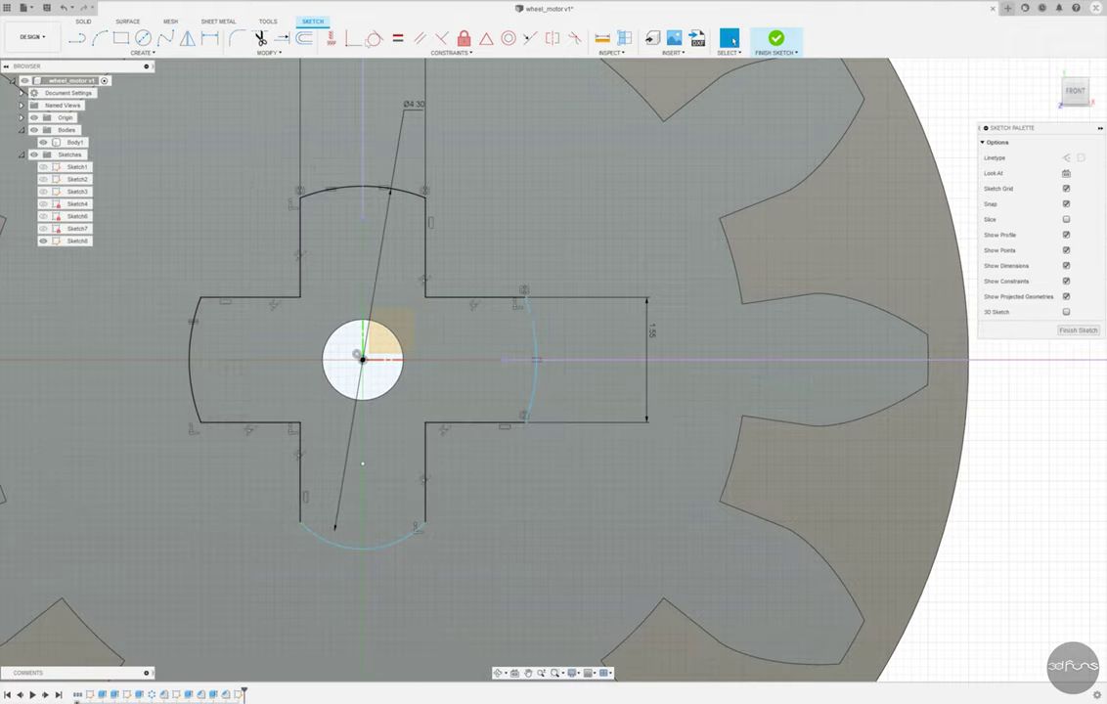
click(398, 38)
click(368, 189)
click(380, 550)
key(Escape)
Remove the extra arc left on the right arm.
scroll(531, 462, down, 2)
scroll(538, 420, up, 2)
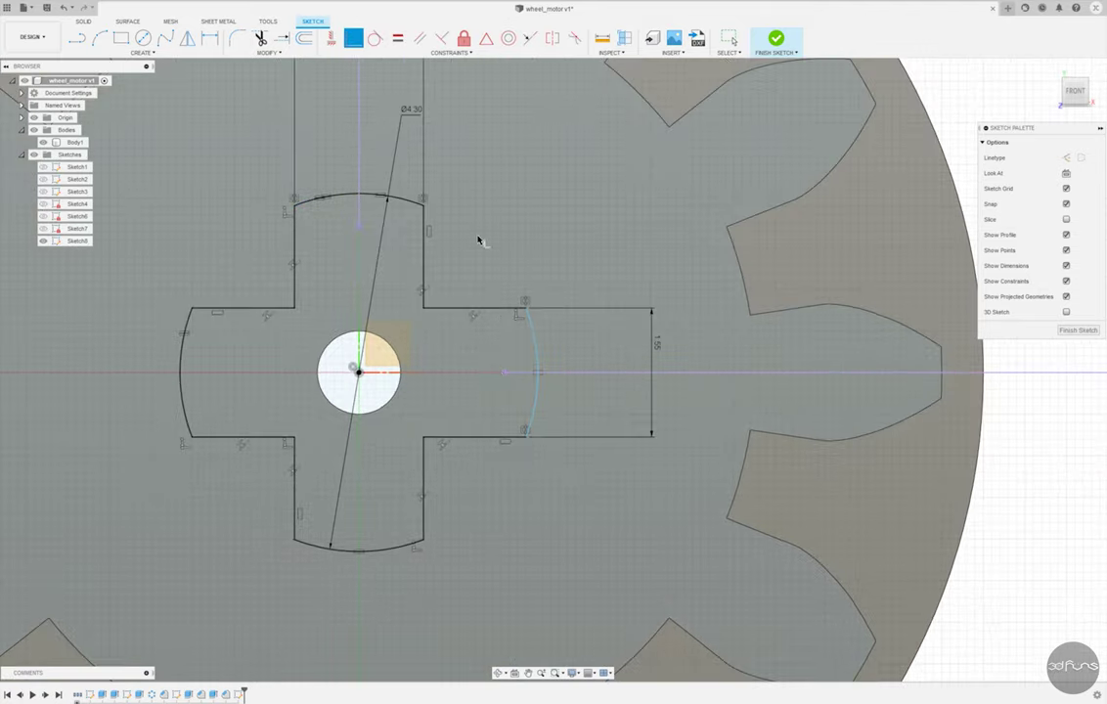
scroll(543, 323, up, 5)
scroll(592, 335, down, 1)
scroll(591, 335, down, 5)
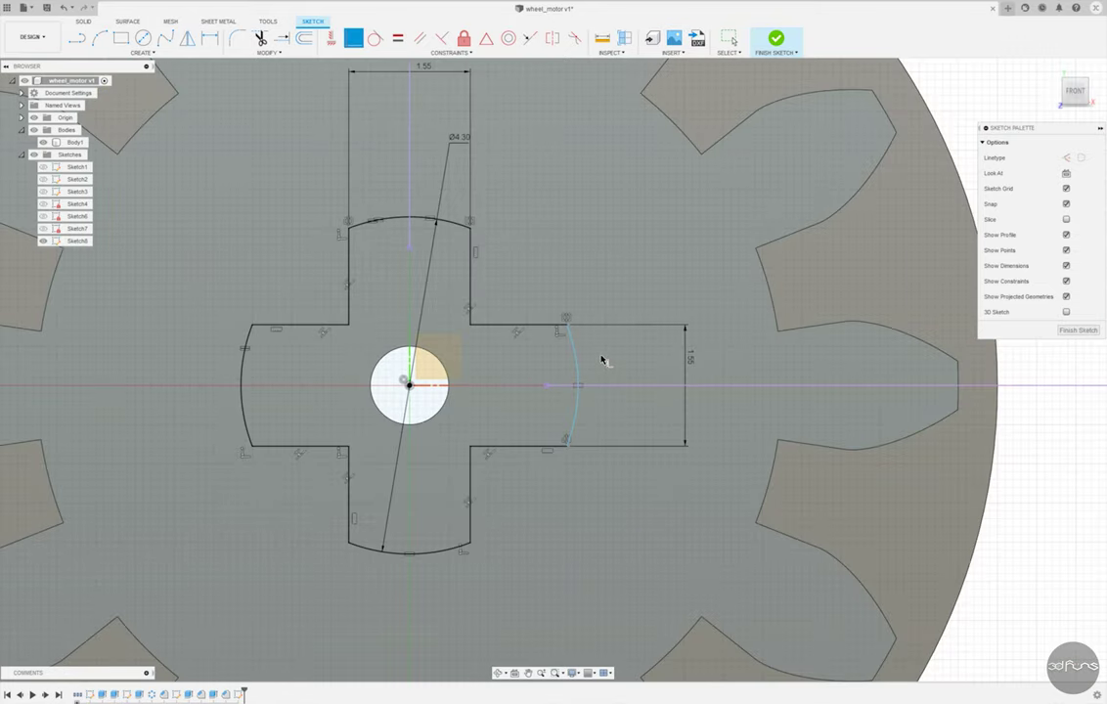
scroll(577, 333, down, 1)
scroll(543, 373, down, 3)
scroll(633, 396, up, 2)
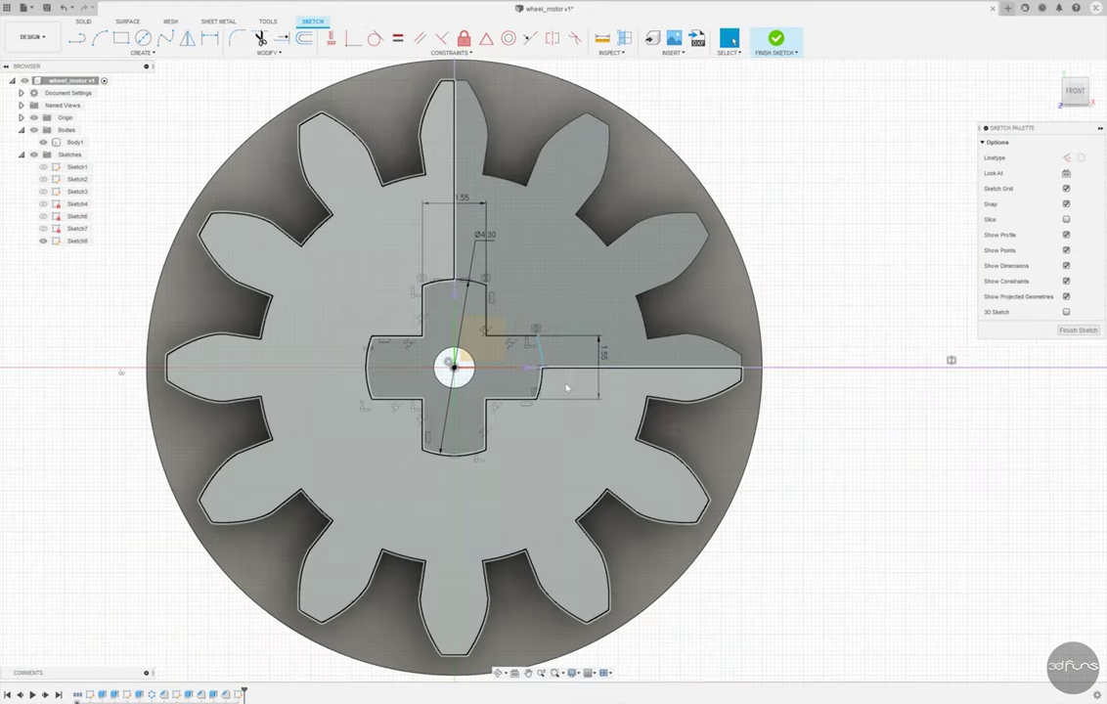
key(a)
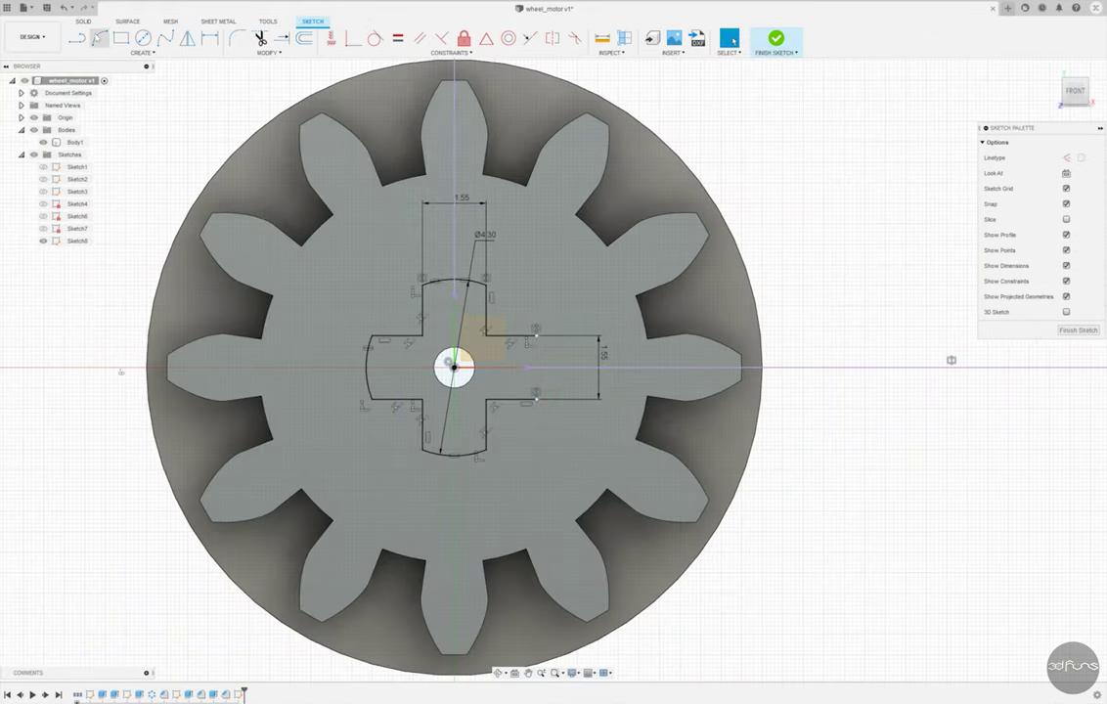
scroll(528, 347, up, 2)
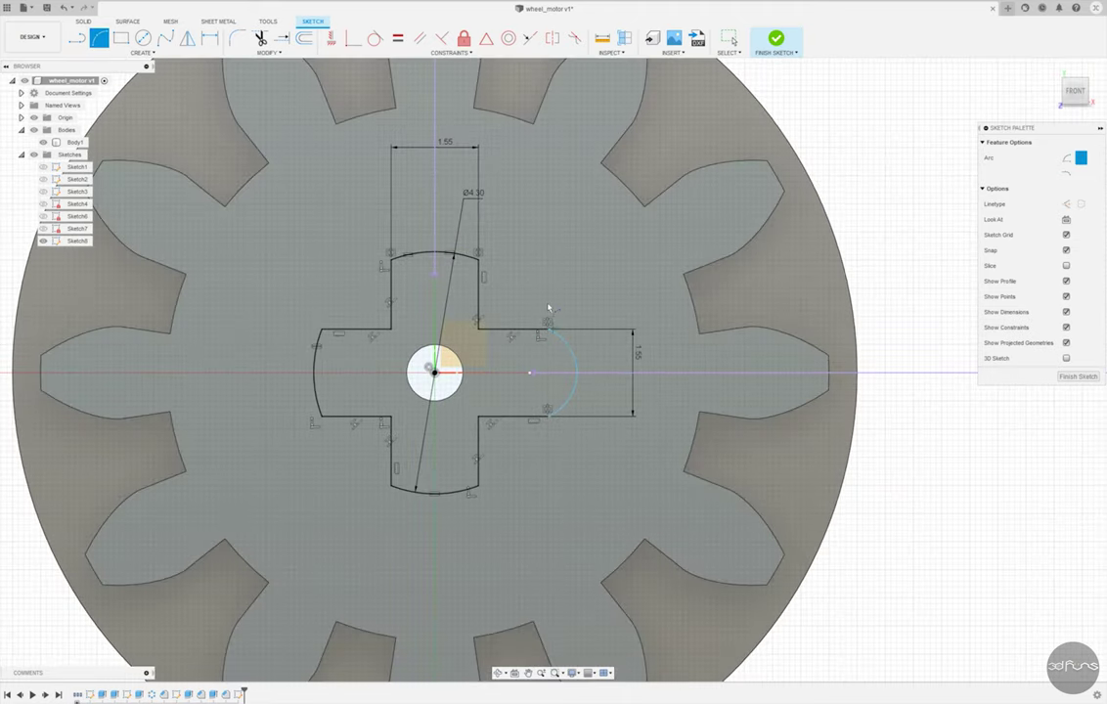
key(Escape)
key(ctrl+z)
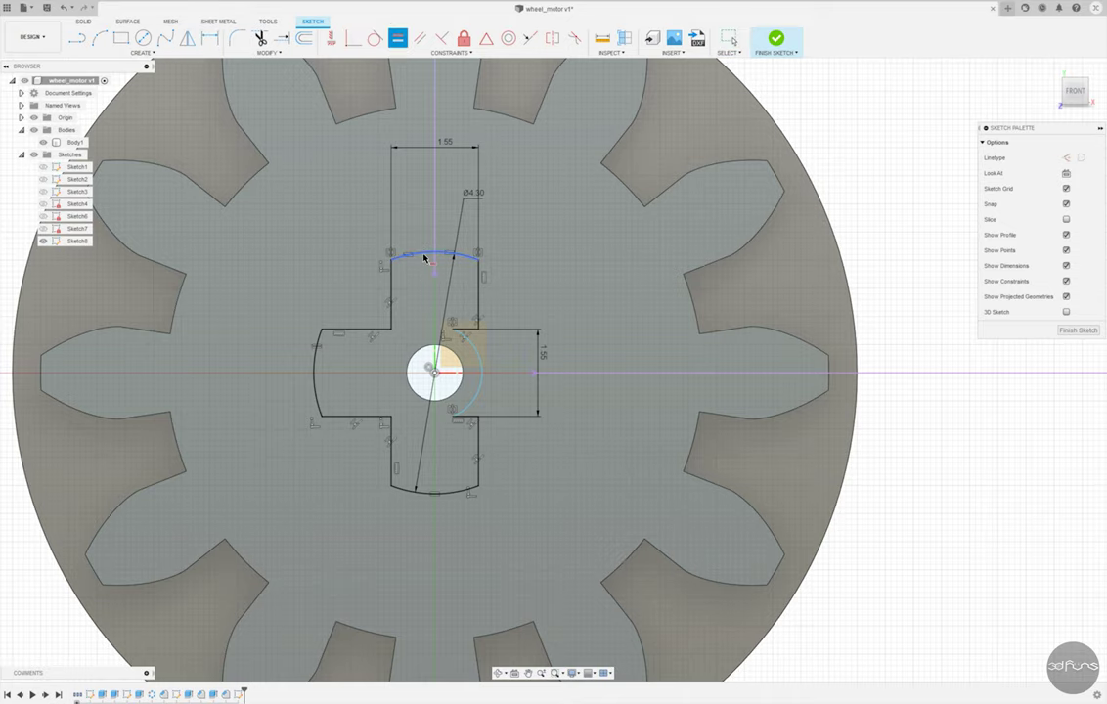
Fit the gear in view and finish the cross sketch.
key(Escape)
key(F6)
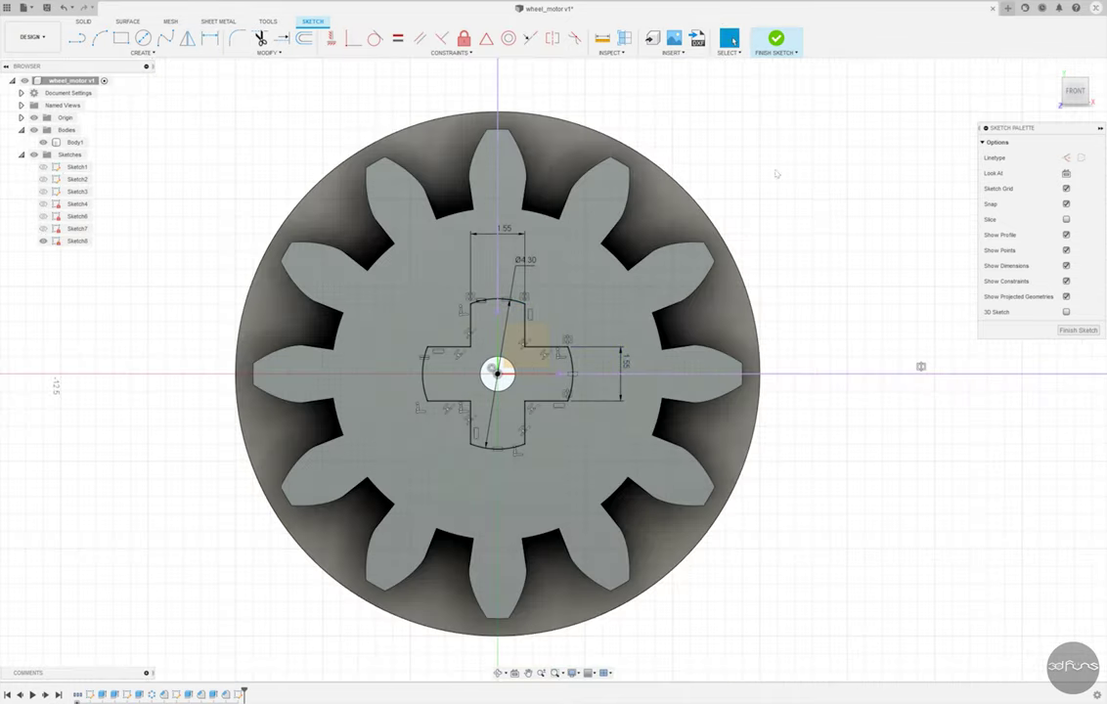
click(775, 38)
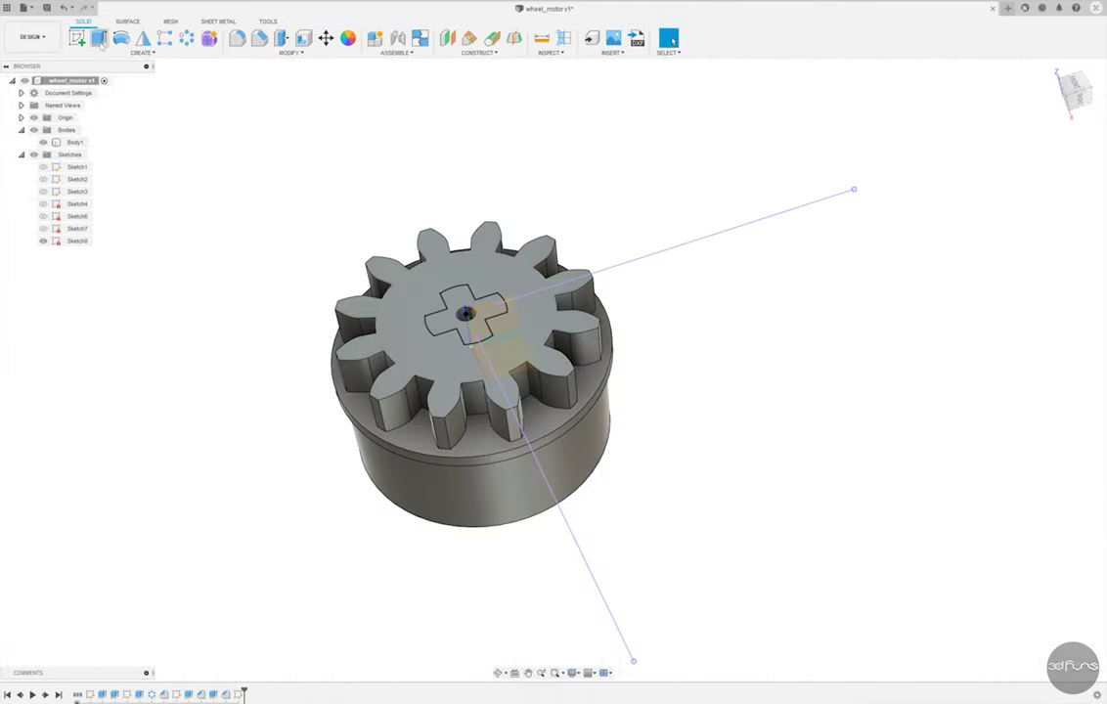
Cut the cross profile into the gear with extent To Object on the top face.
click(101, 40)
click(427, 323)
click(1056, 204)
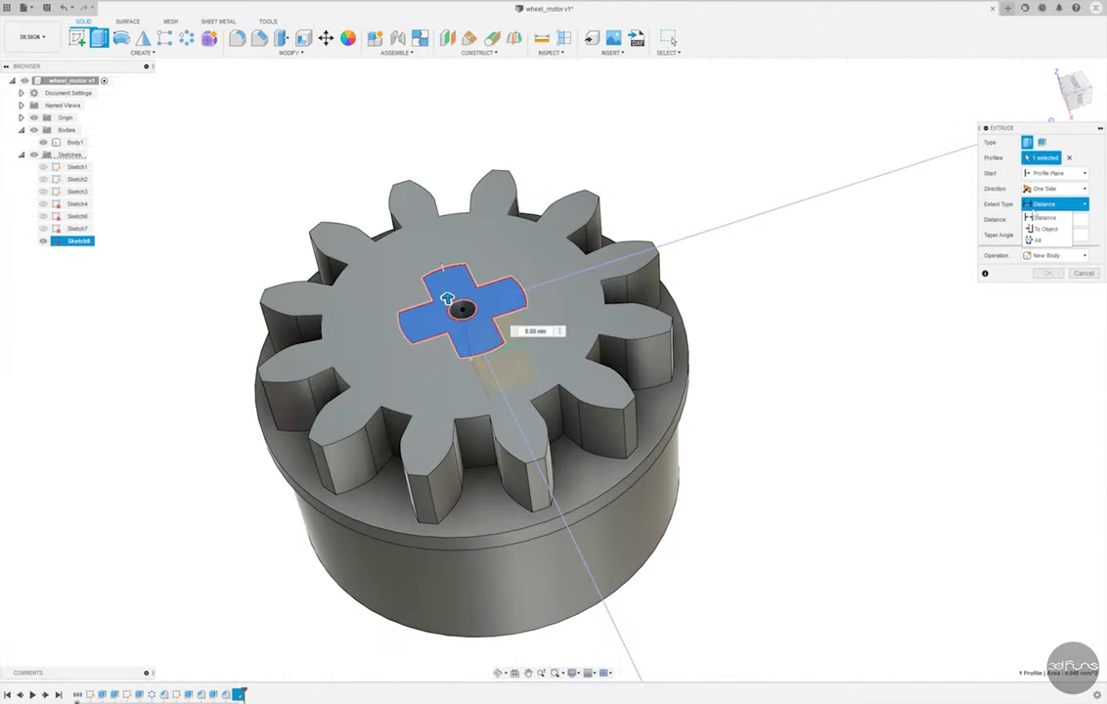
click(929, 209)
click(447, 444)
click(1047, 318)
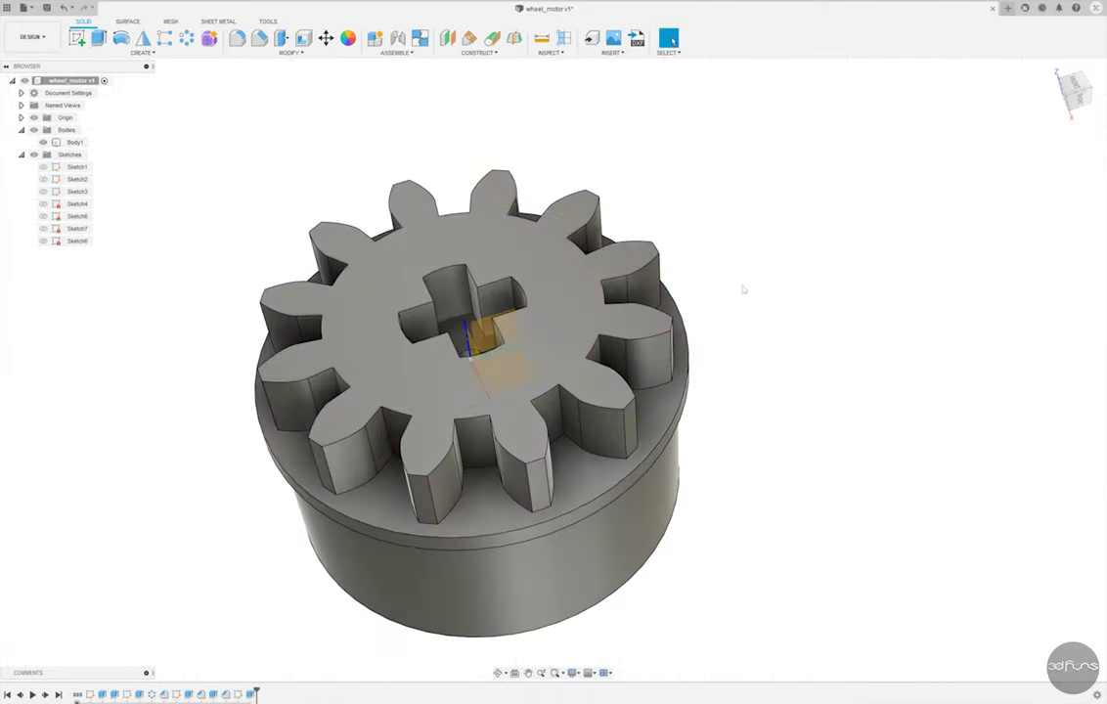
shift+middle_drag(800, 296, 785, 306)
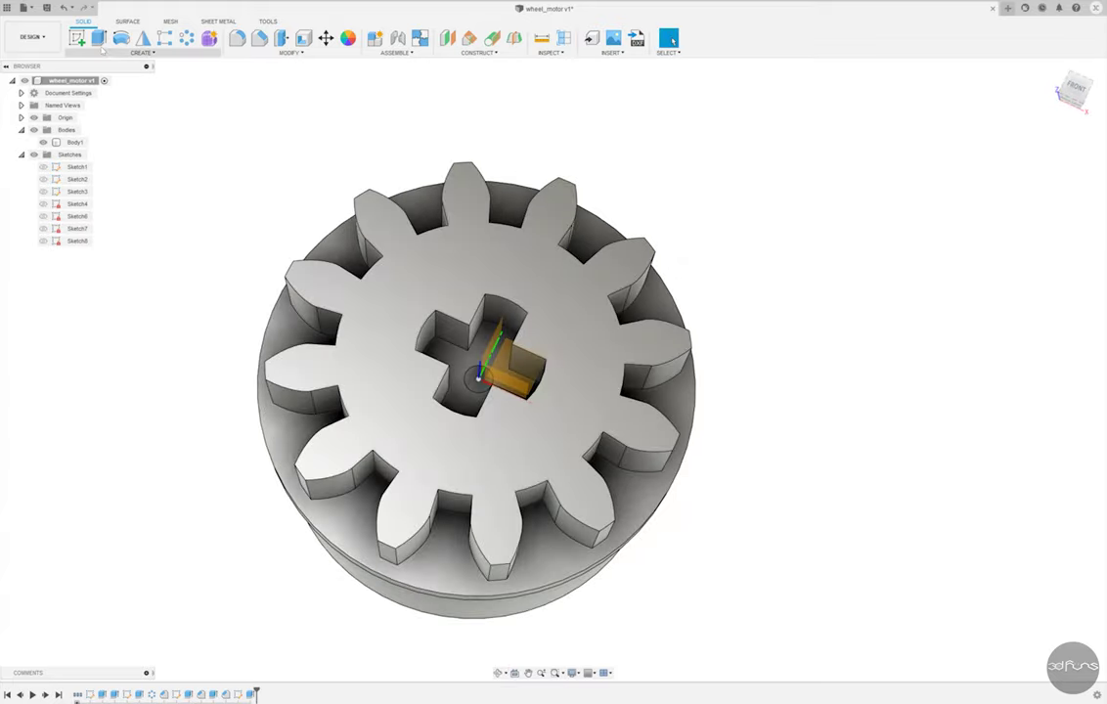
Sketch a centre circle on the cross-hole face and cut it 1 mm deep.
click(76, 38)
click(503, 381)
key(c)
scroll(567, 380, up, 3)
click(599, 382)
click(609, 311)
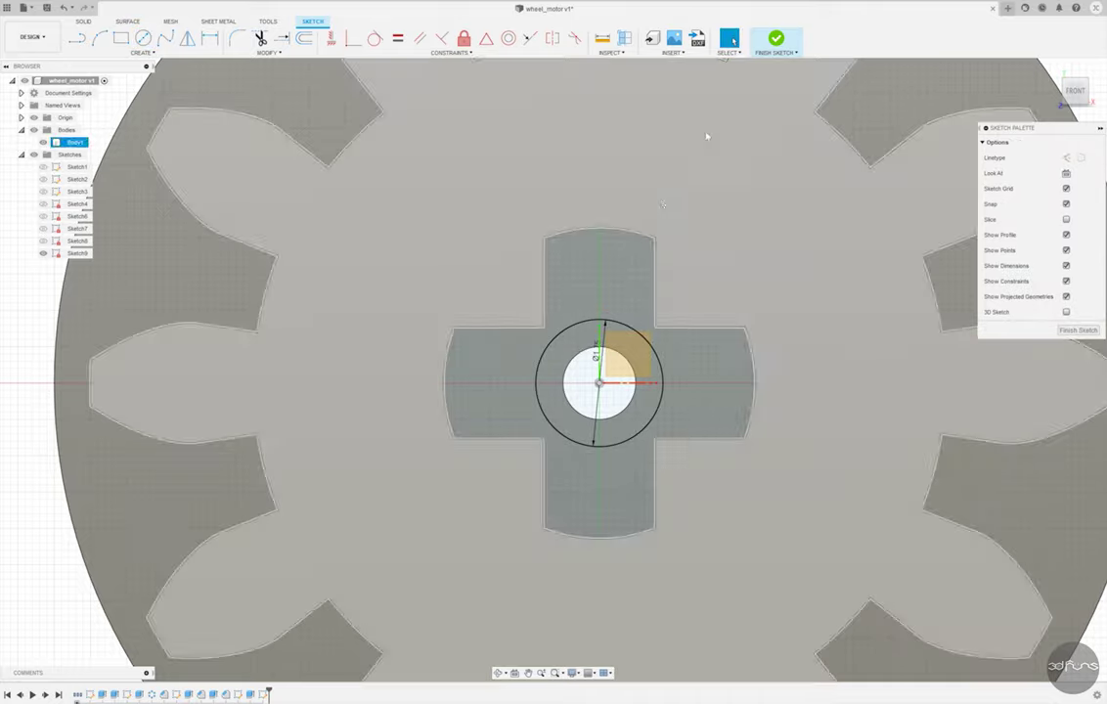
key(e)
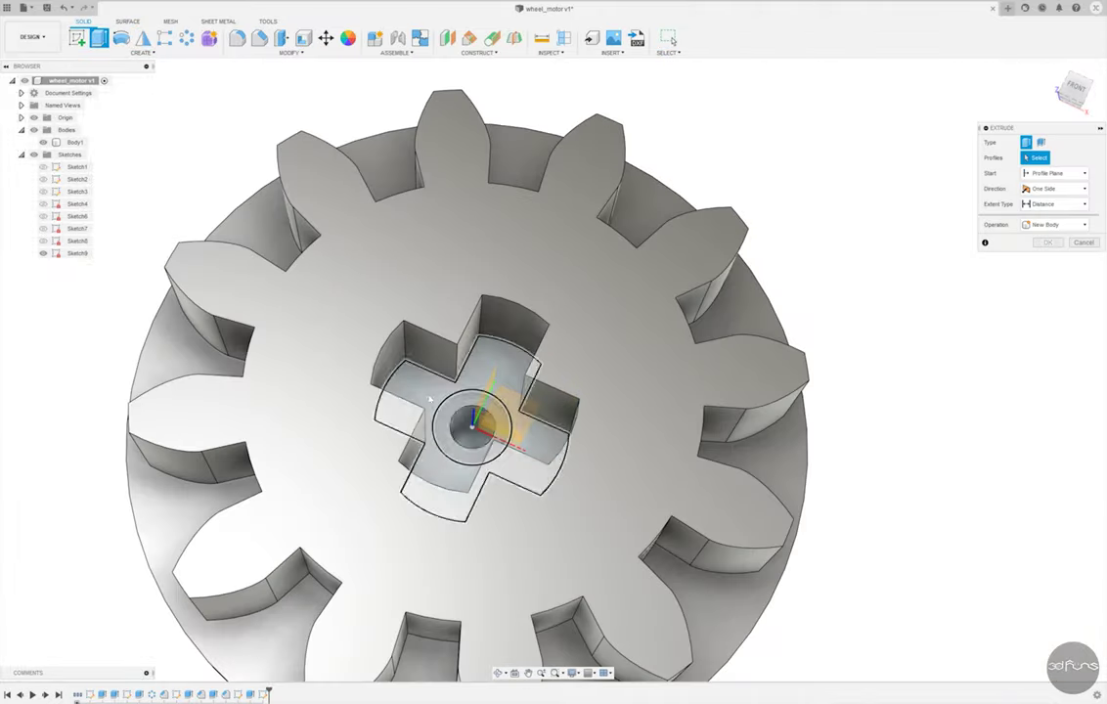
click(452, 430)
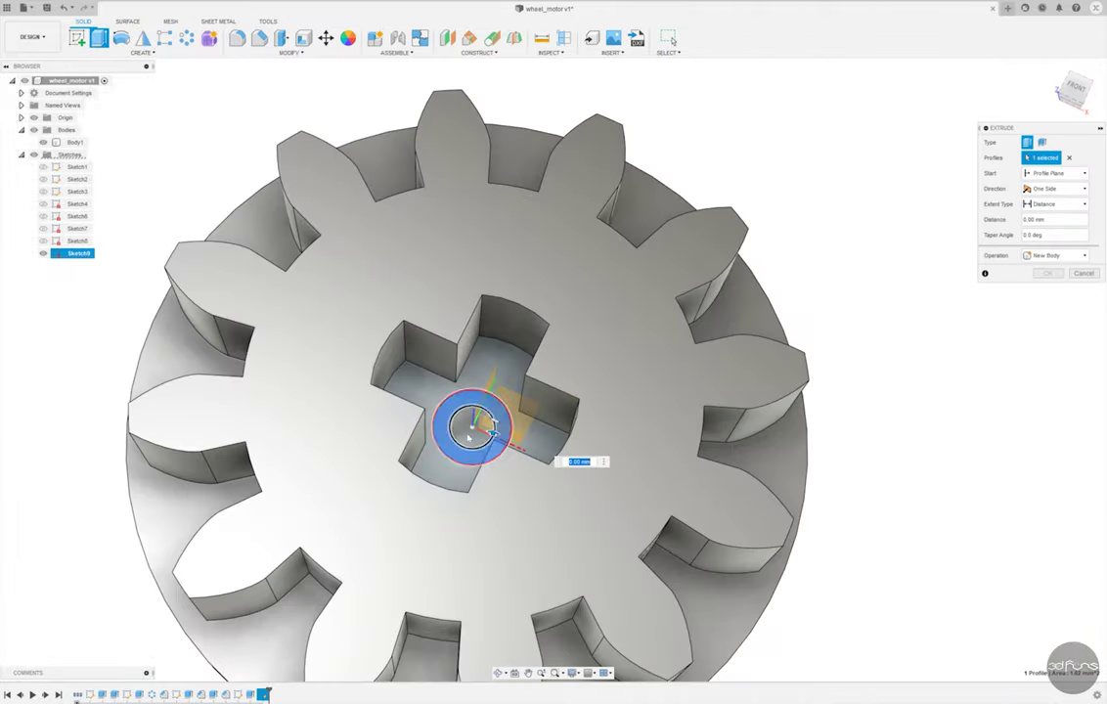
shift+middle_drag(452, 430, 477, 579)
key(Return)
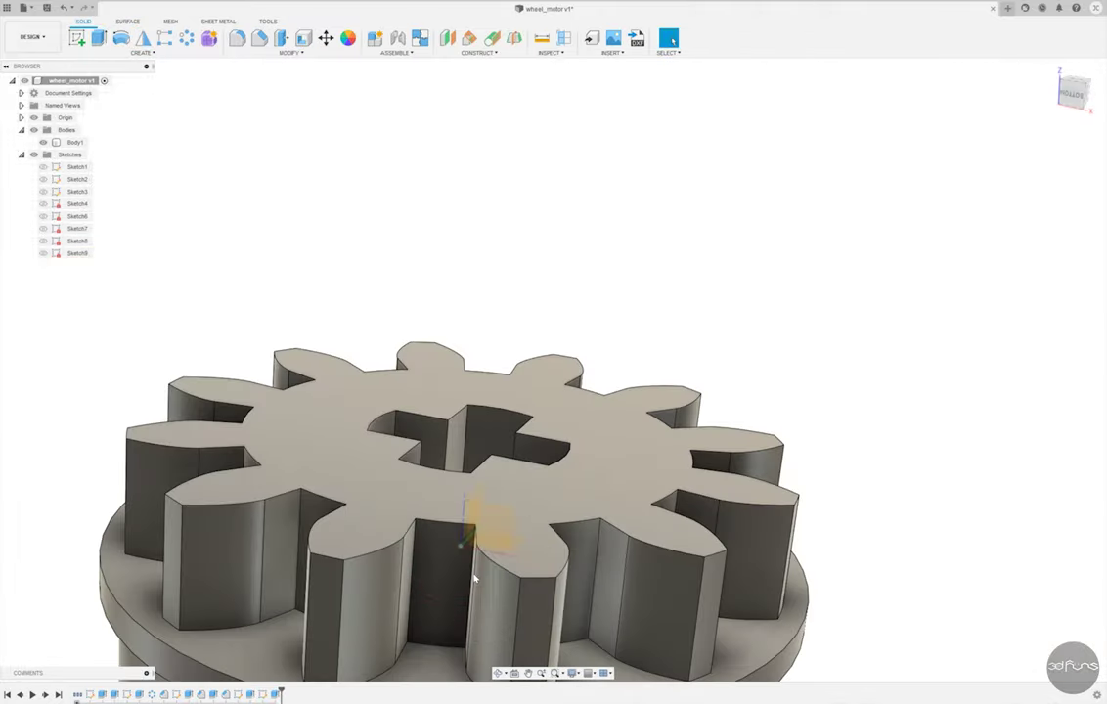
scroll(536, 229, down, 5)
Orbit to a three-quarter view and save the wheel_motor gear design.
shift+middle_drag(536, 230, 608, 217)
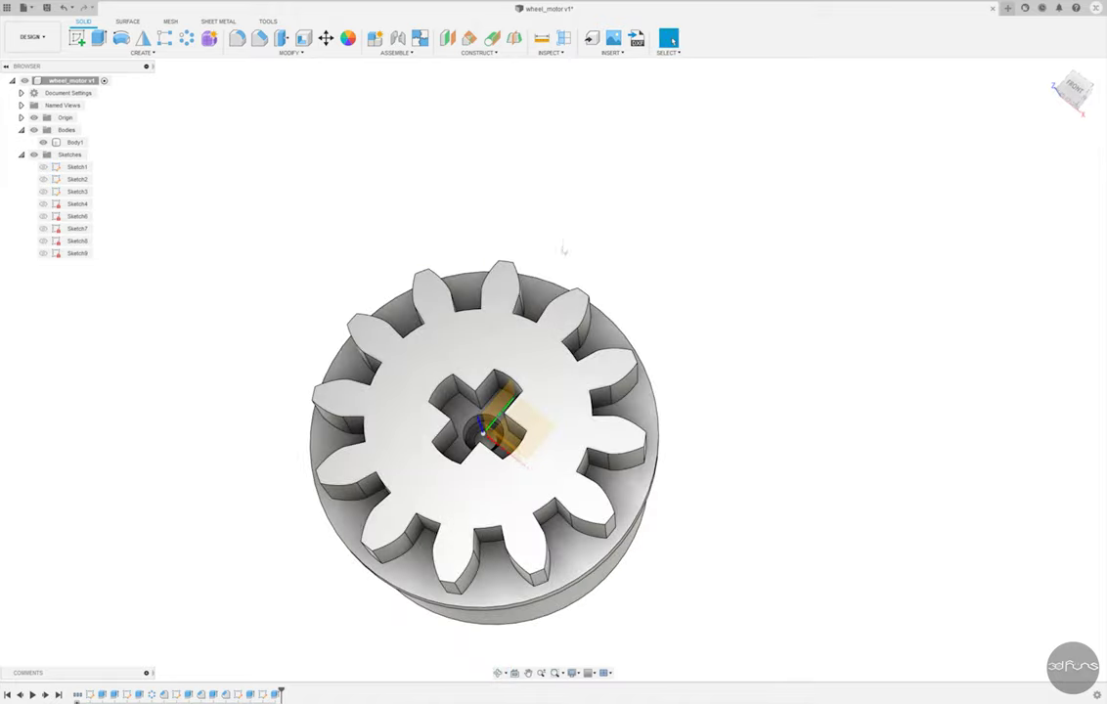
shift+middle_drag(231, 284, 249, 272)
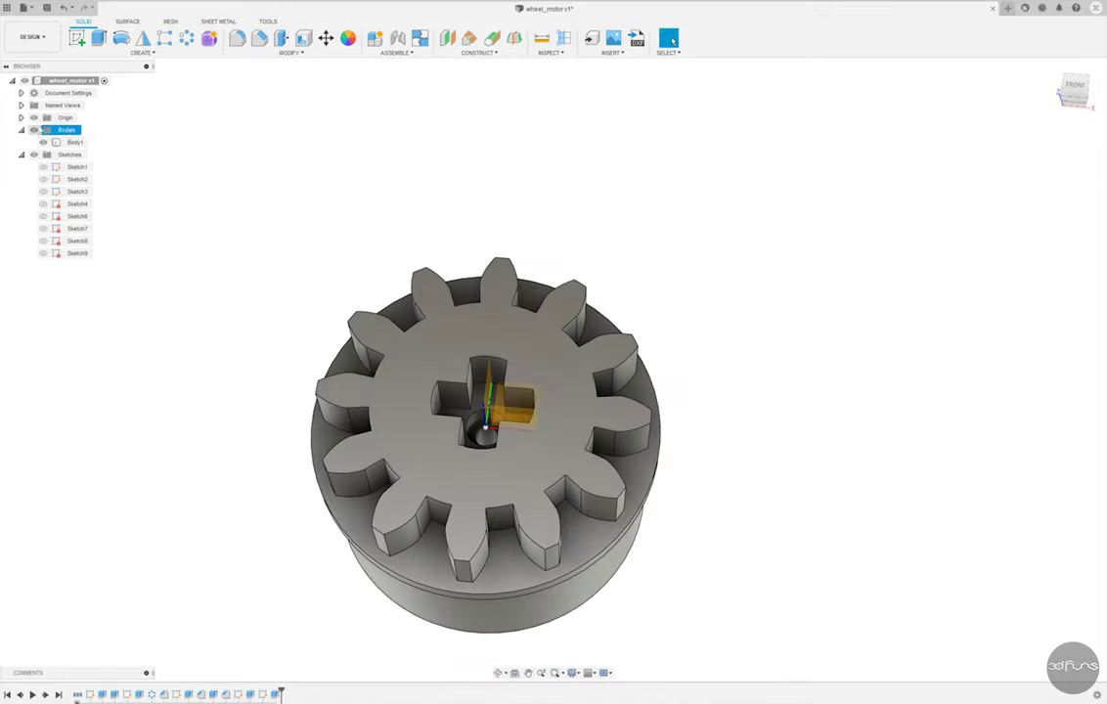
shift+middle_drag(997, 110, 954, 78)
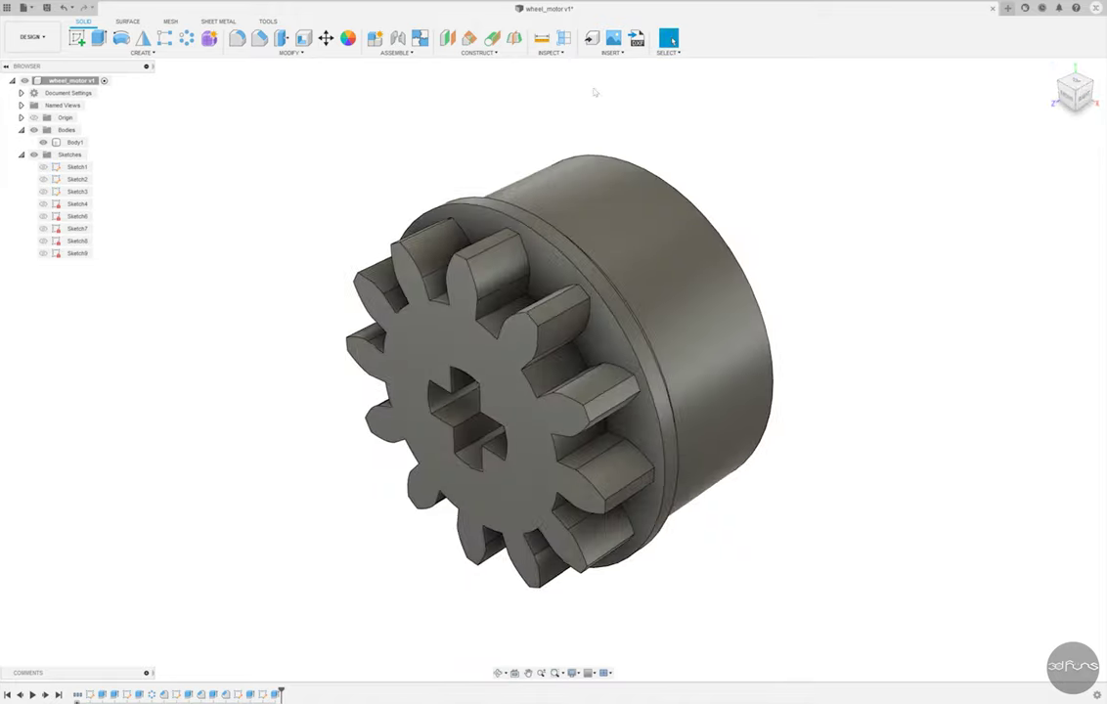
key(ctrl+s)
click(452, 367)
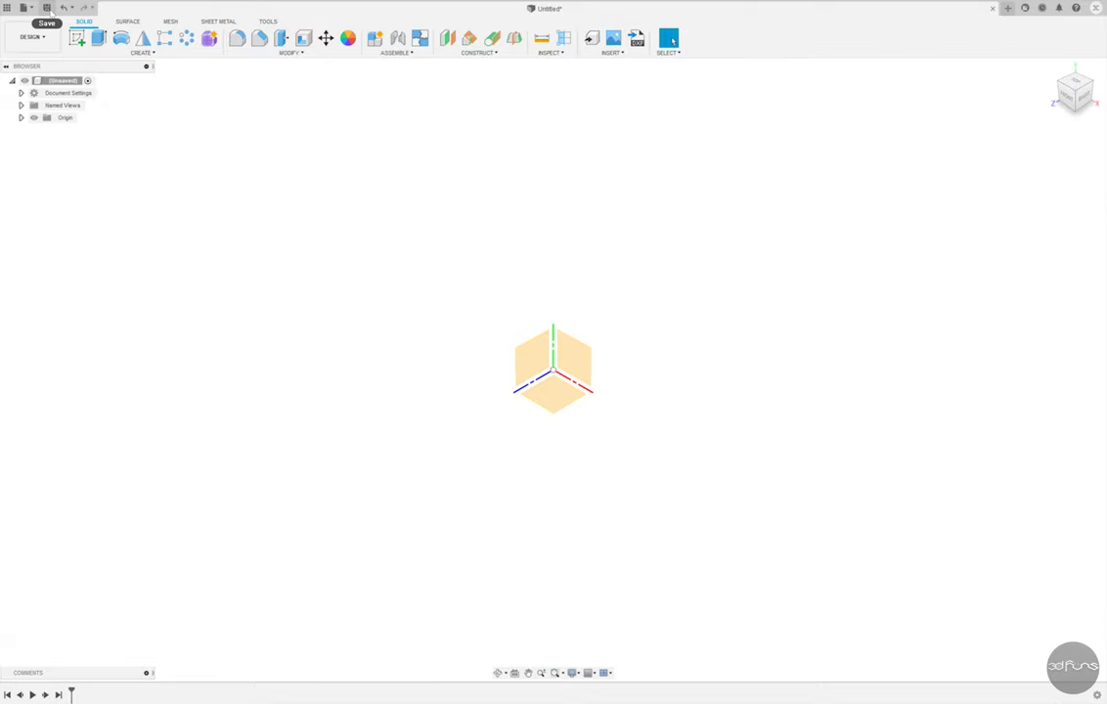
Save the new empty design as pin_gear in the Tank_6wd project.
click(46, 8)
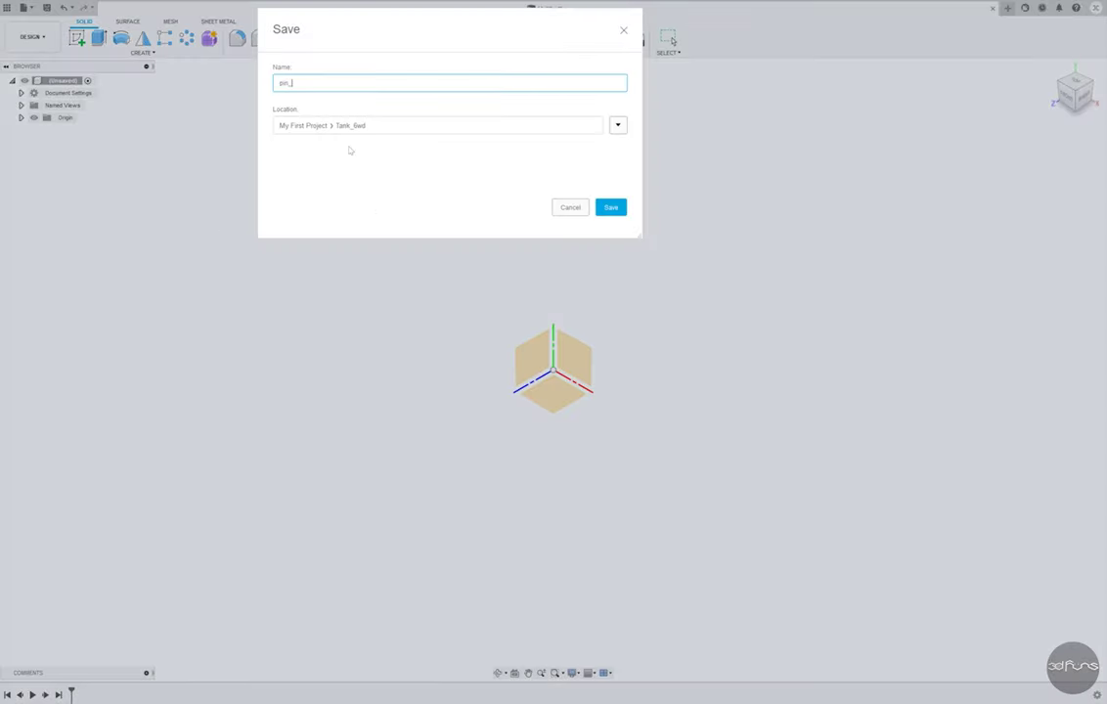
key(Return)
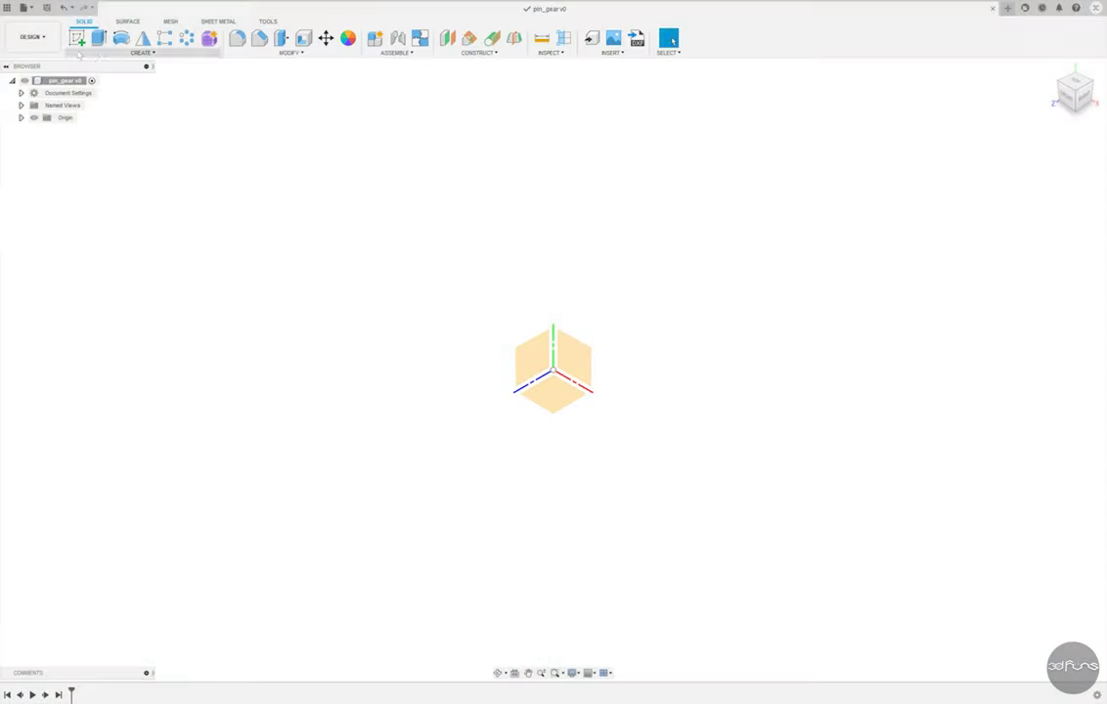
On the front plane, draw a horizontal line from the origin and a vertical line.
click(585, 369)
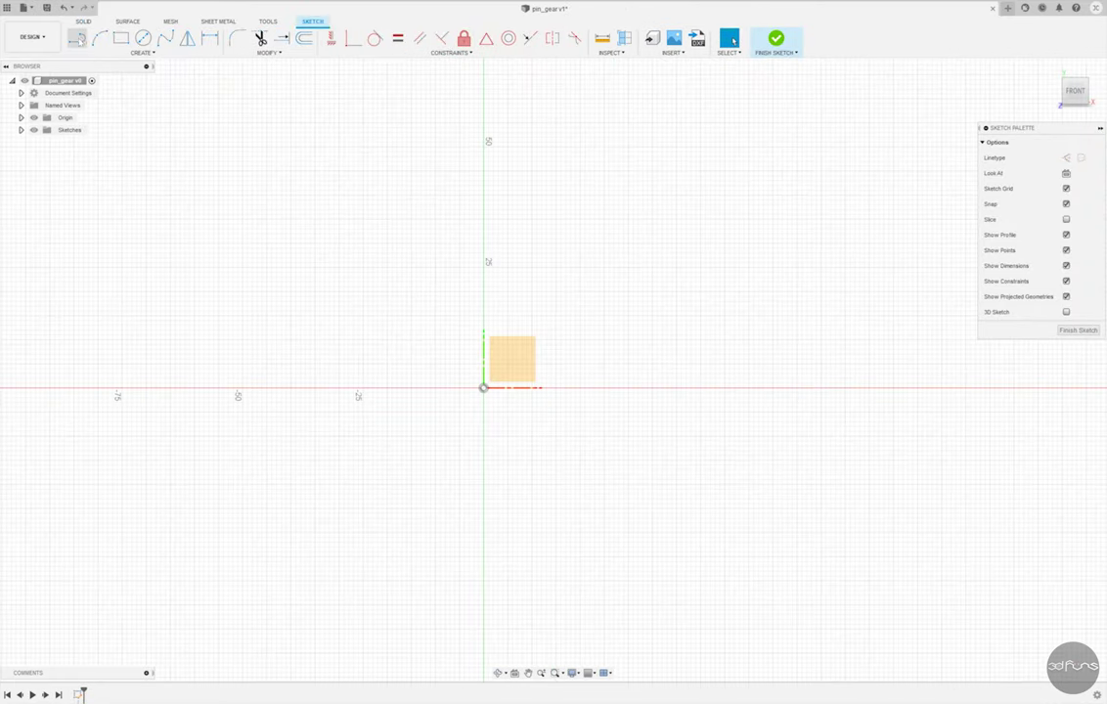
key(l)
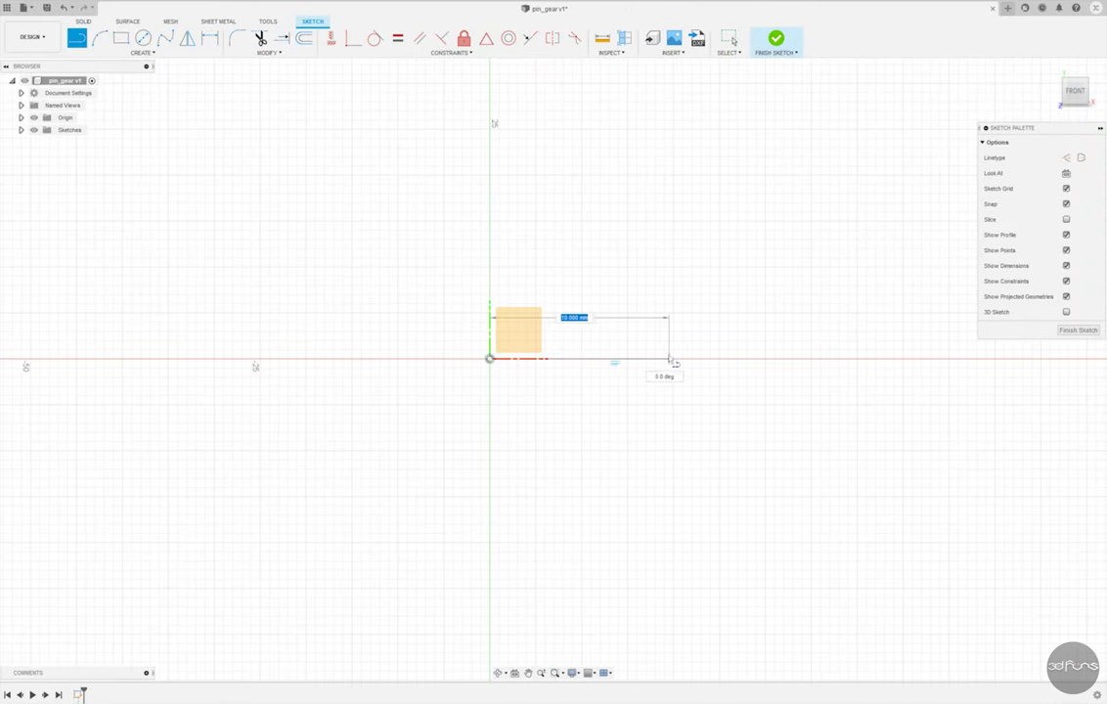
click(665, 359)
click(665, 315)
key(Escape)
Dimension the horizontal line to 4.70 and the vertical line to 2.00.
click(209, 39)
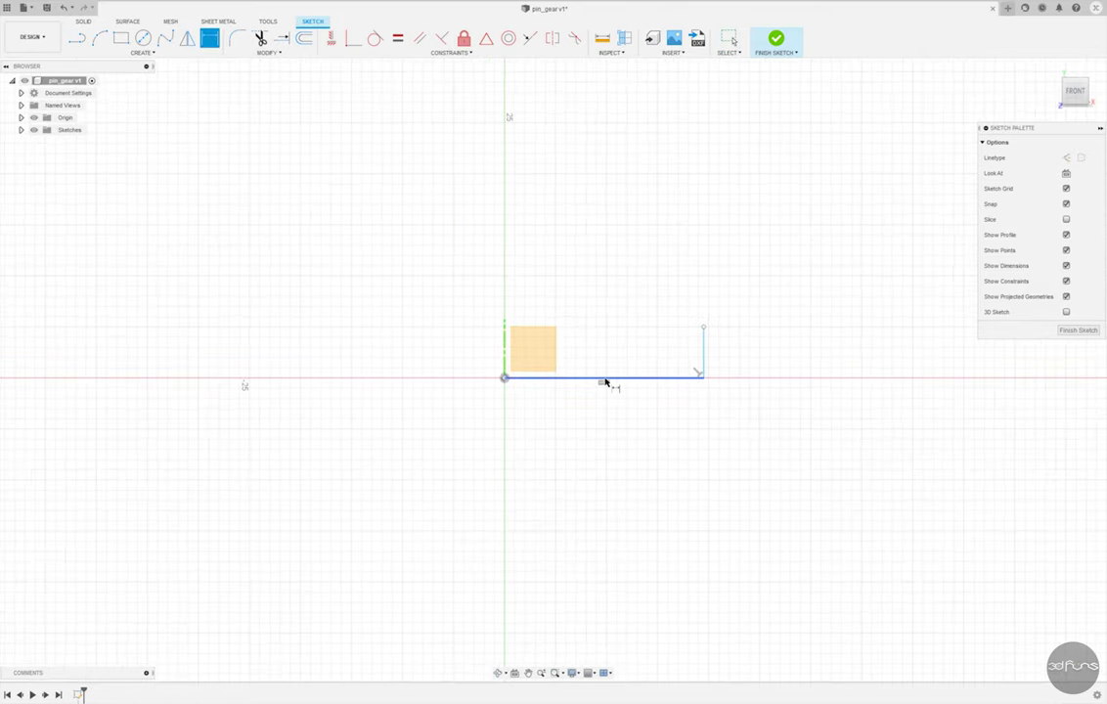
click(605, 379)
click(604, 411)
text(4.7)
key(Return)
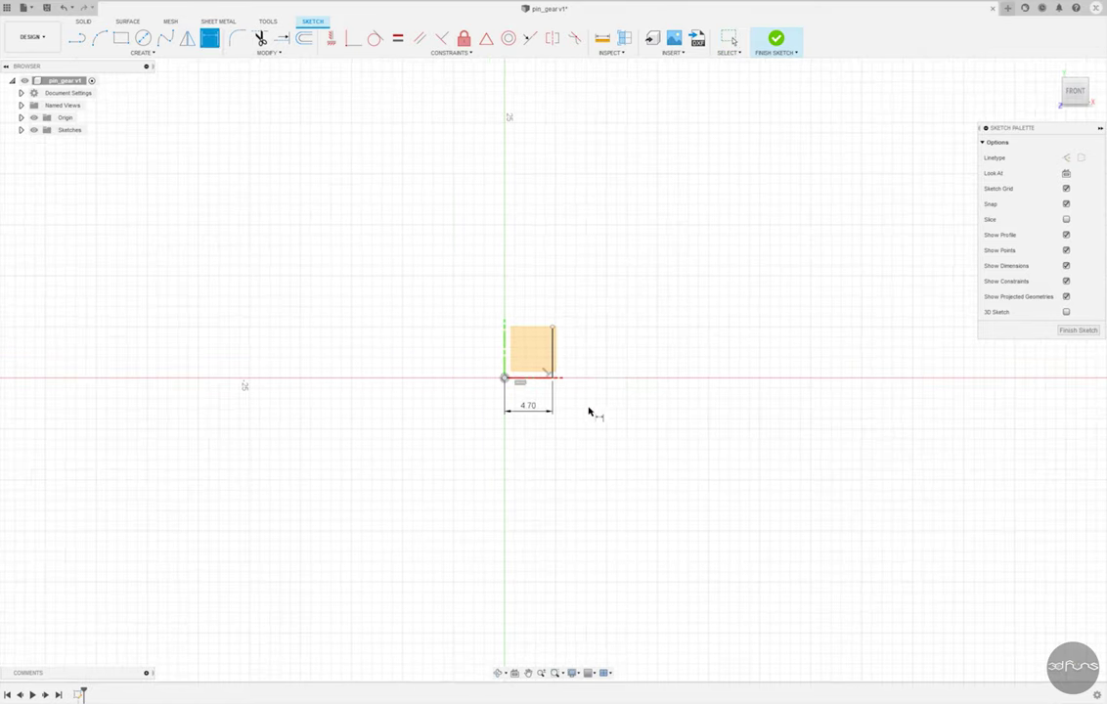
click(552, 352)
click(590, 352)
text(2)
key(Return)
scroll(552, 386, up, 5)
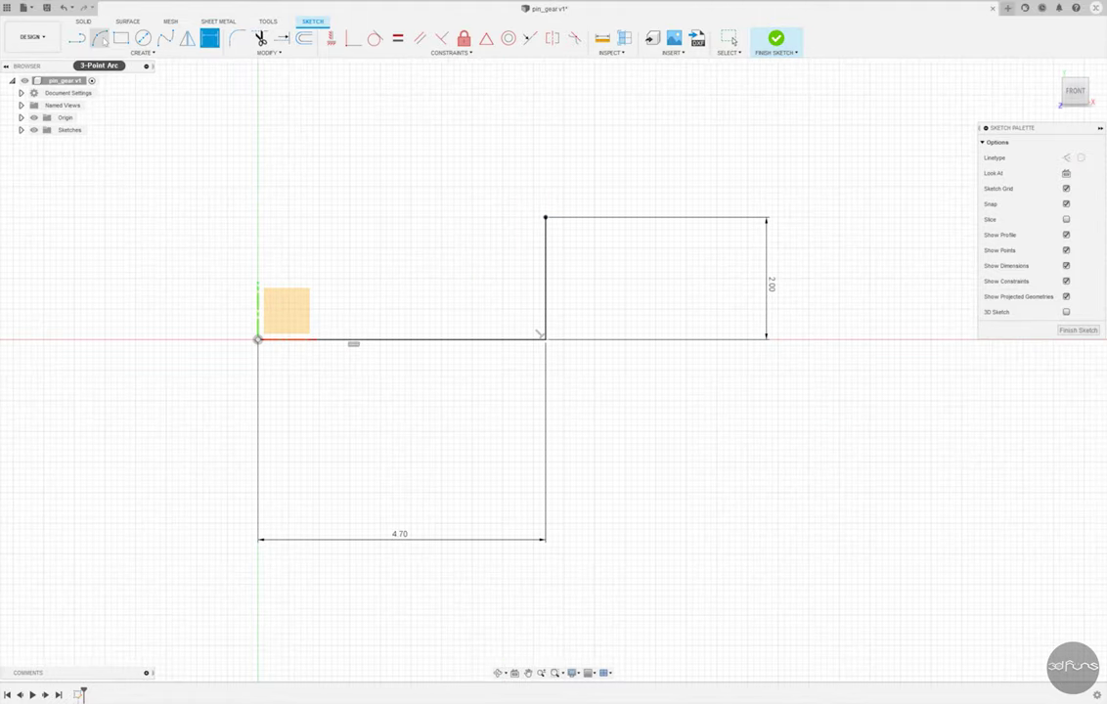
Round the L corner with a 0.50 fillet and finish the sketch.
click(172, 52)
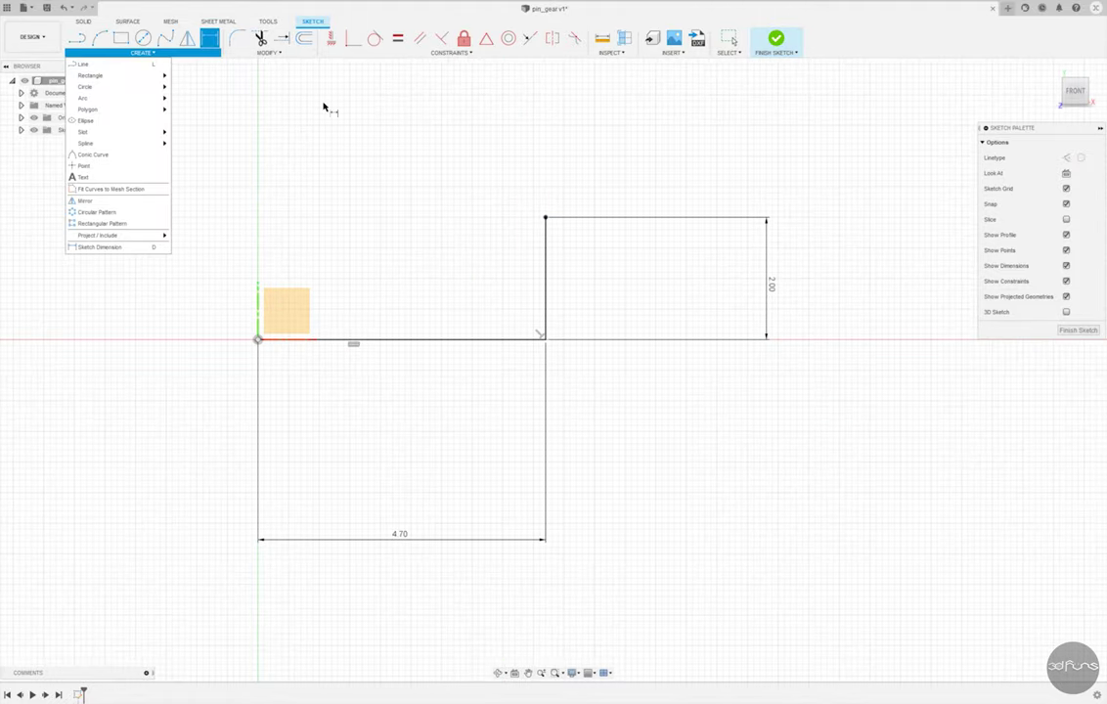
click(237, 38)
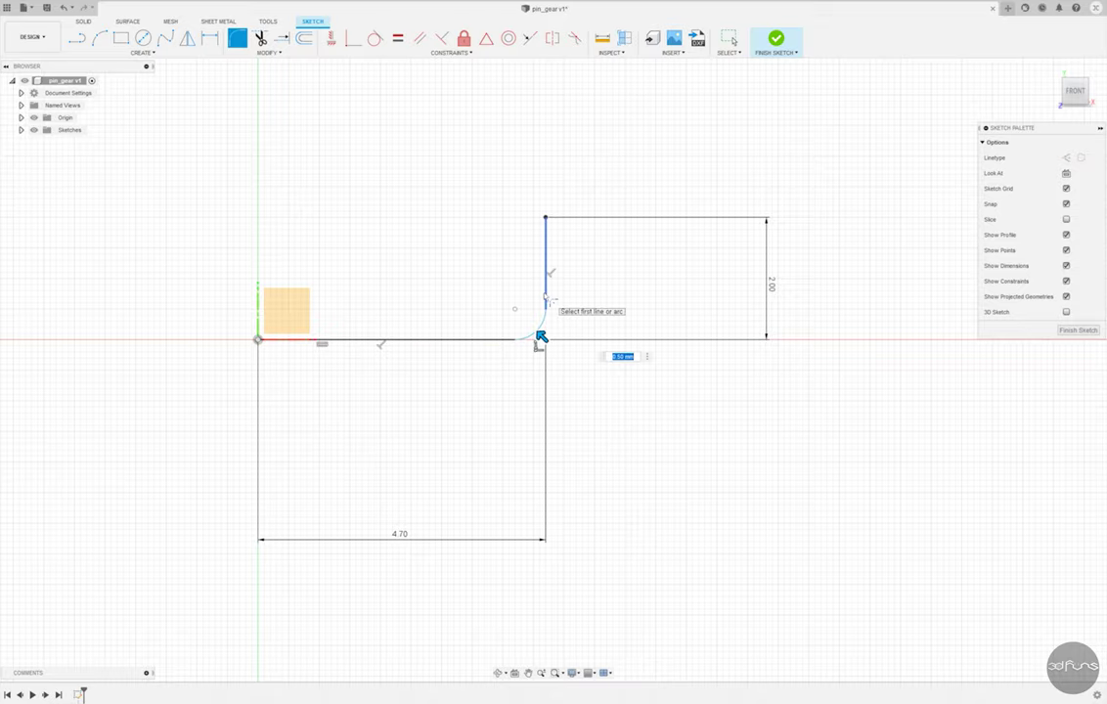
key(Return)
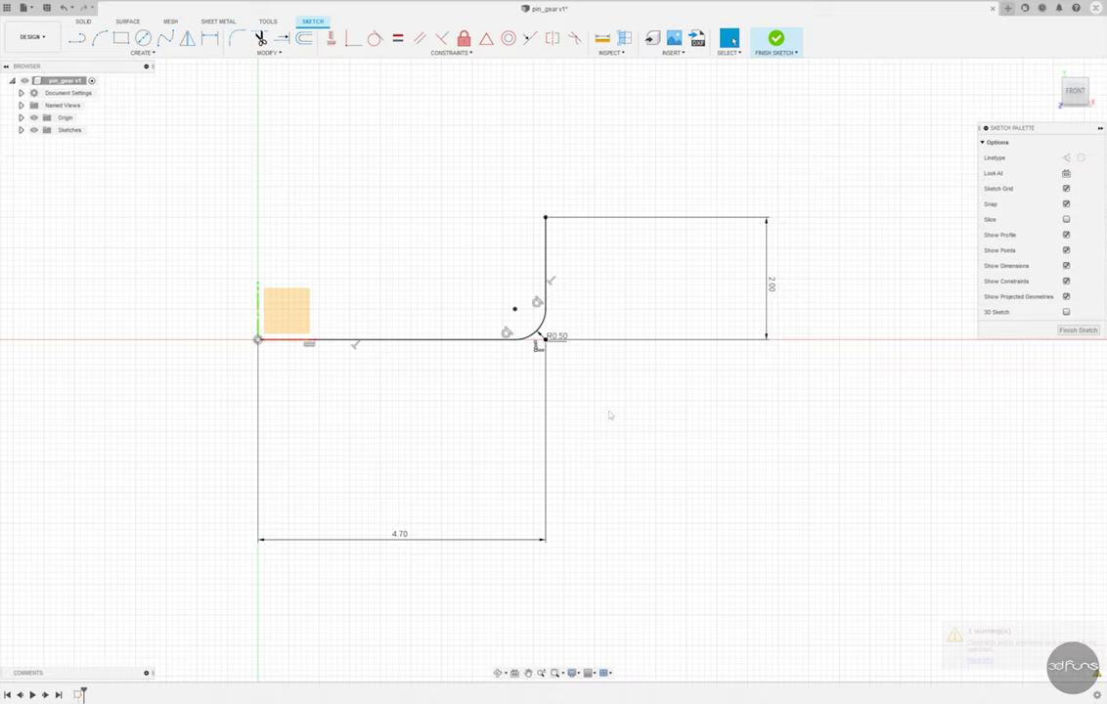
click(775, 40)
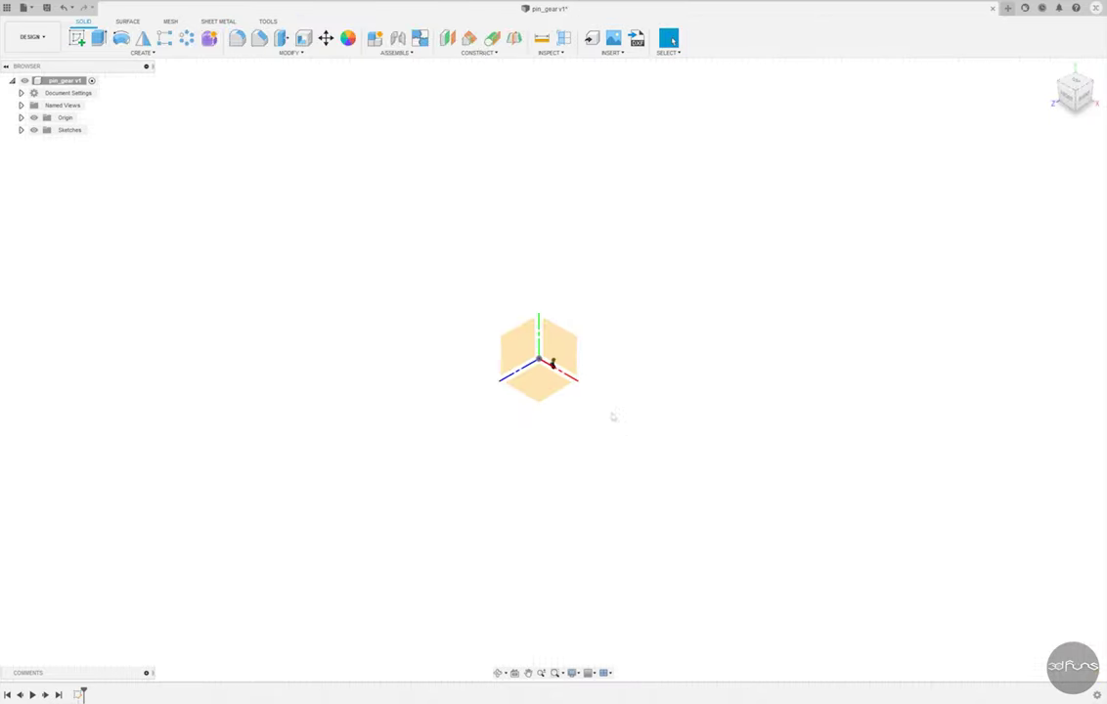
Sketch a small circle at the origin on the side plane as the sweep profile.
click(141, 52)
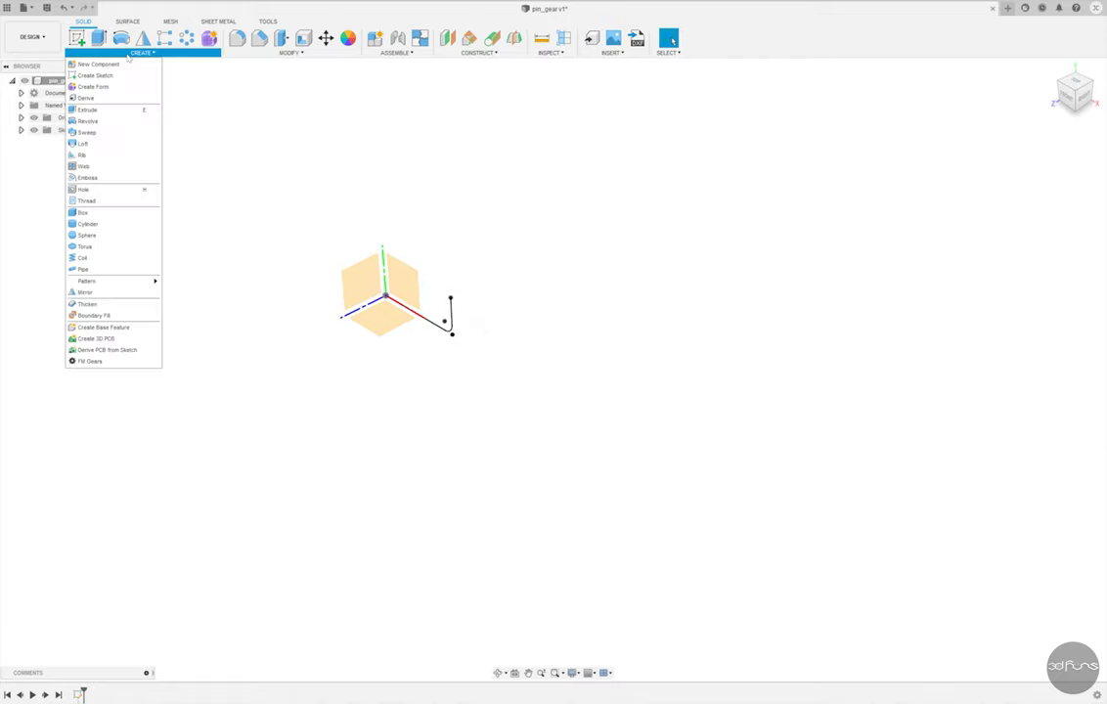
click(98, 118)
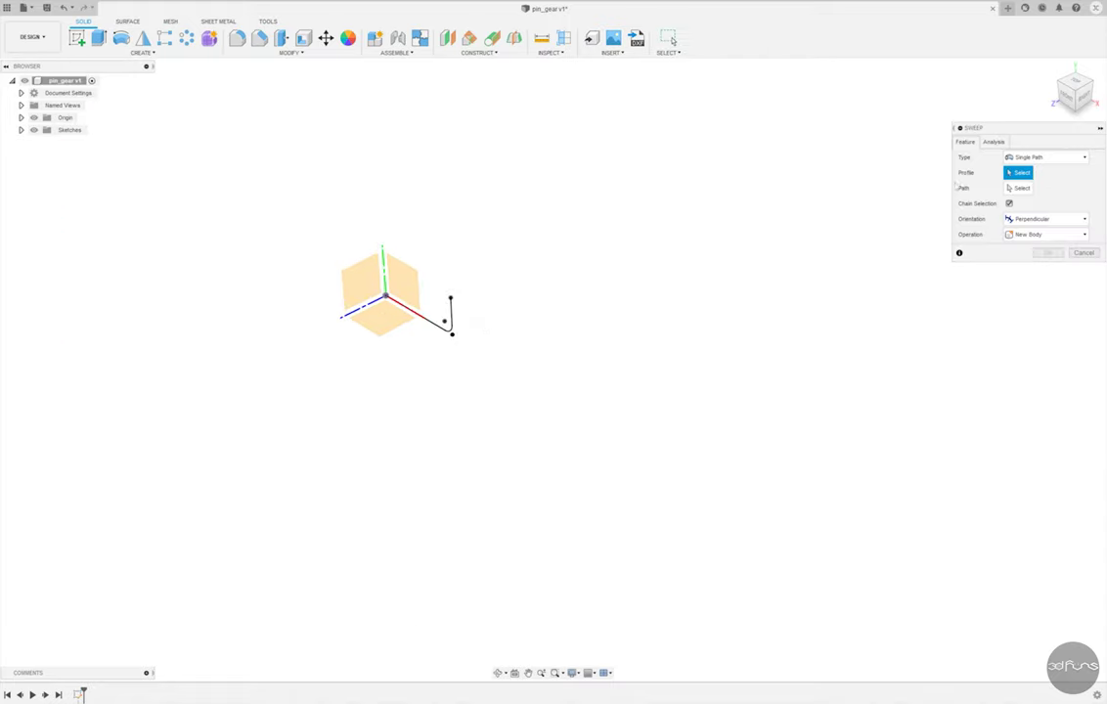
scroll(401, 329, up, 2)
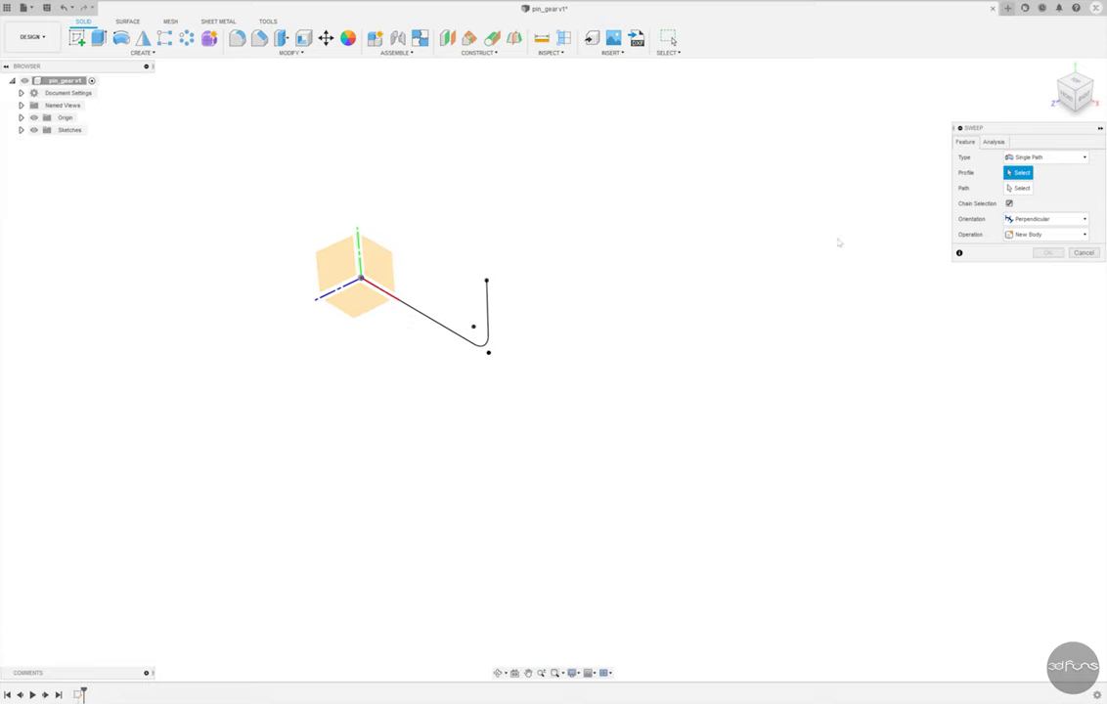
key(Escape)
click(76, 37)
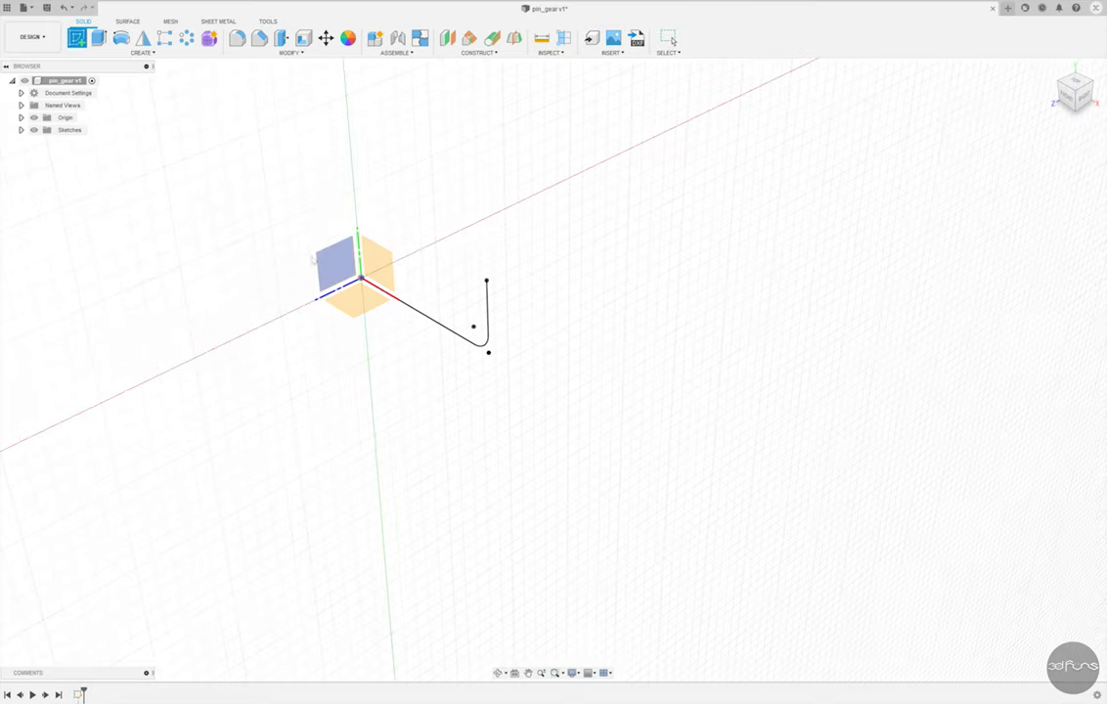
click(333, 259)
click(143, 37)
click(591, 404)
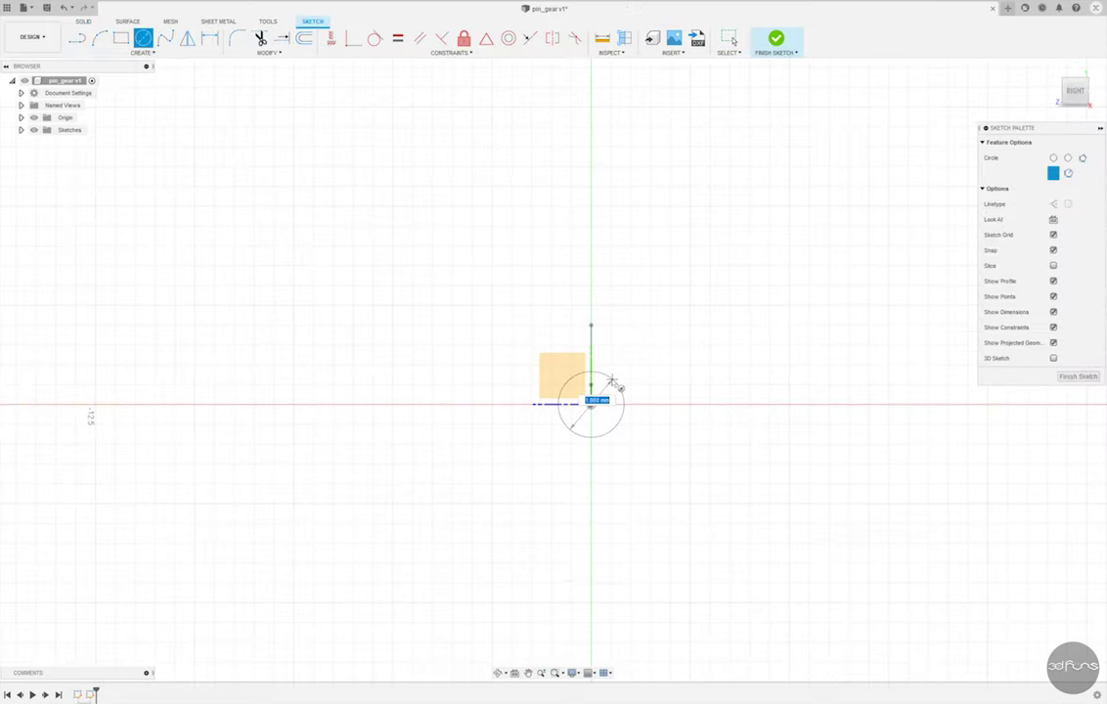
key(Return)
click(775, 39)
Sweep the circle along the L-shaped path to form the pin body.
click(143, 52)
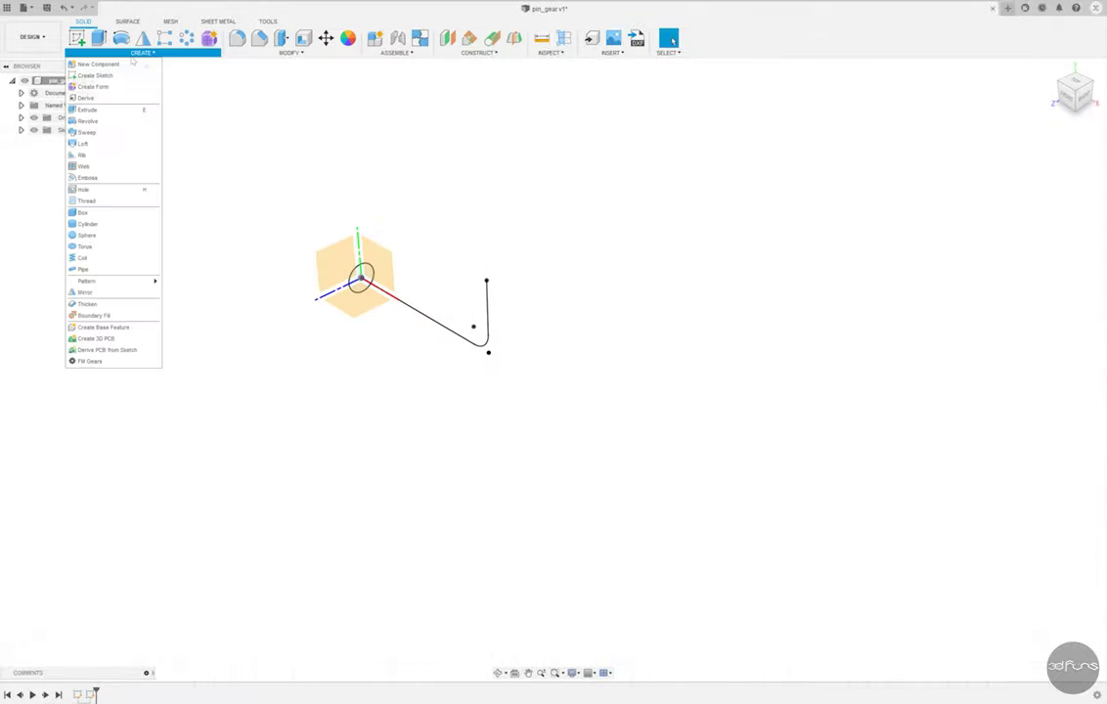
click(80, 139)
scroll(291, 284, up, 3)
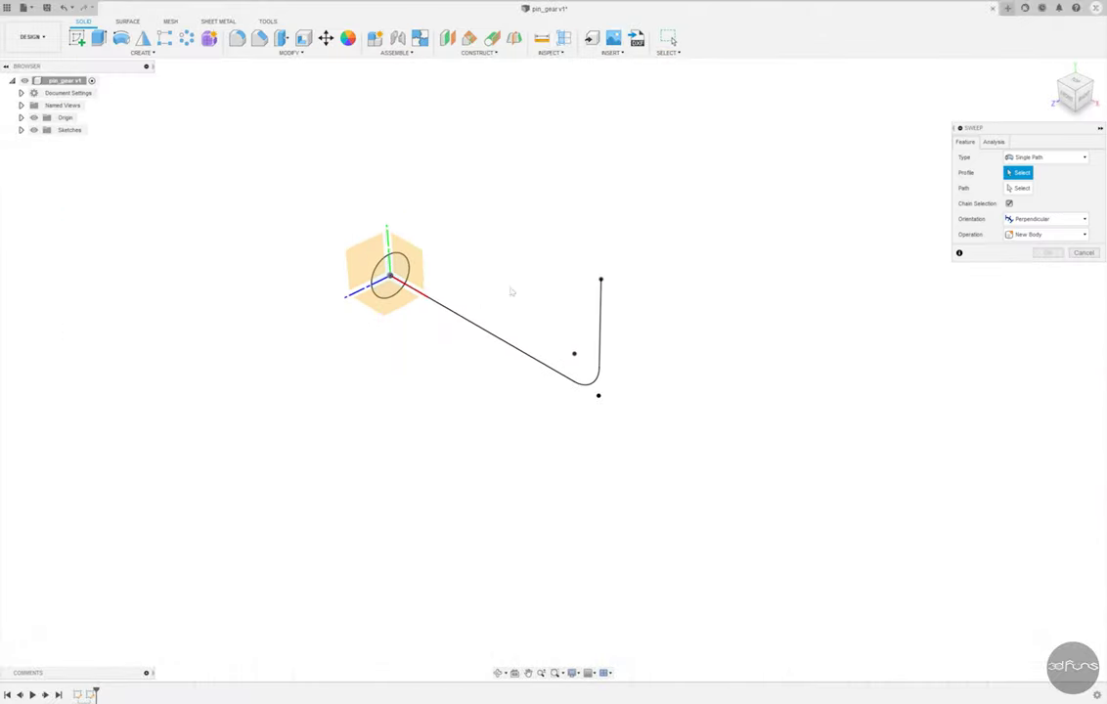
click(392, 276)
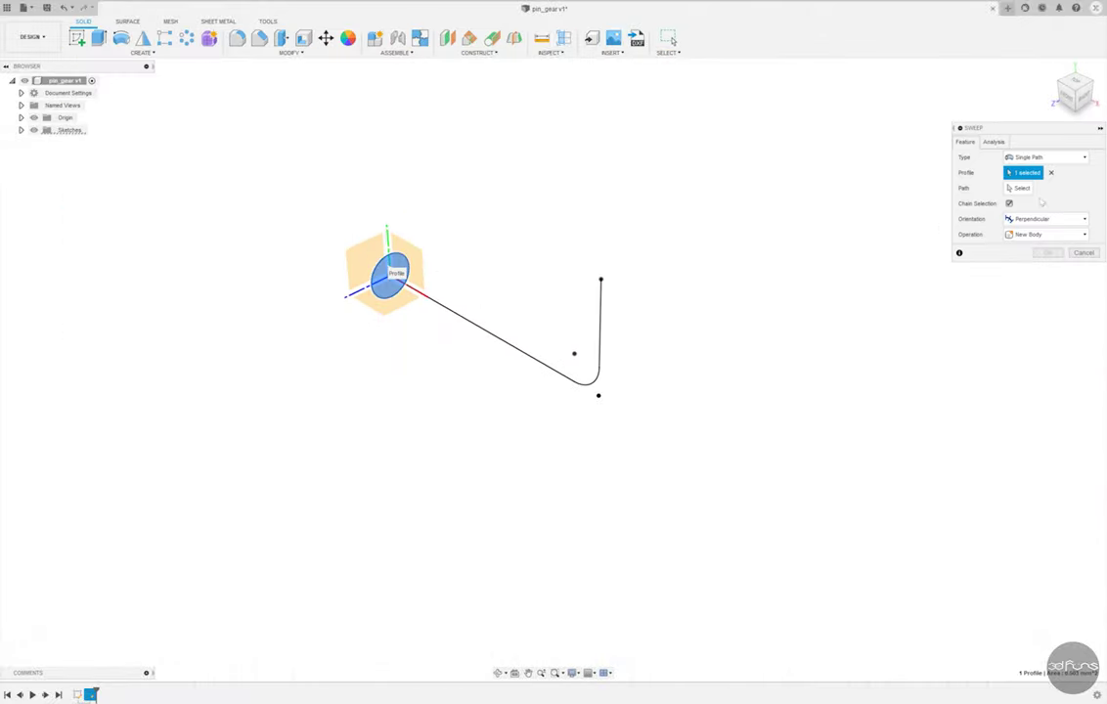
click(477, 327)
click(1043, 300)
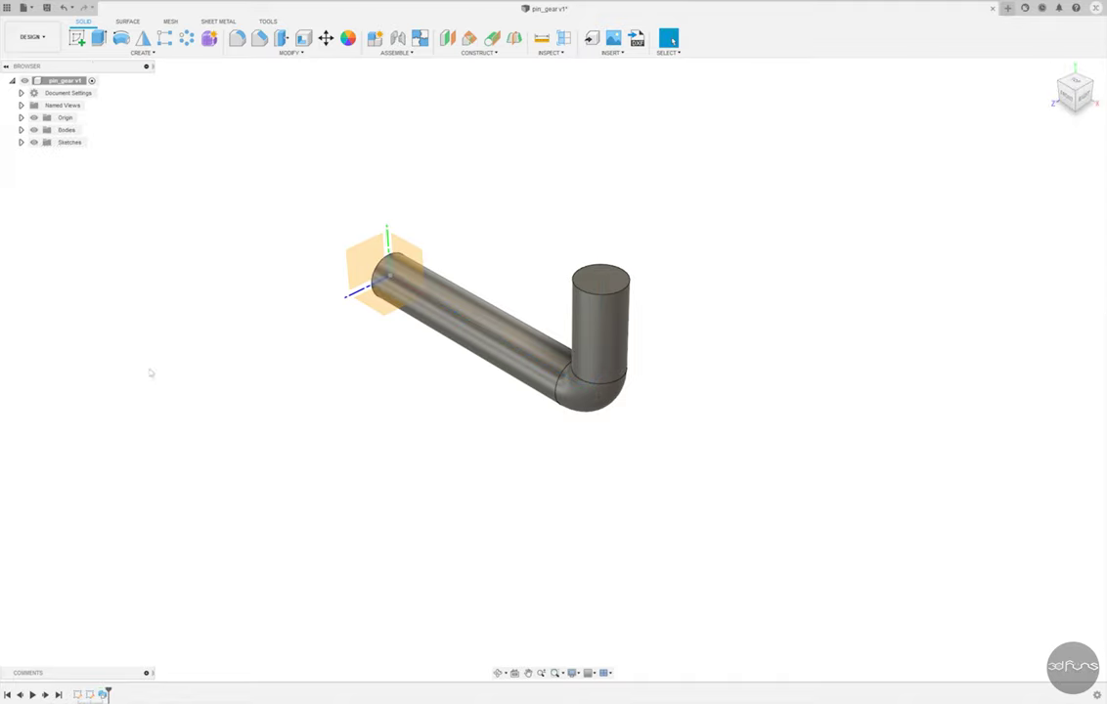
click(76, 38)
Sketch a larger head circle centred on the pin's end on the side plane.
click(368, 265)
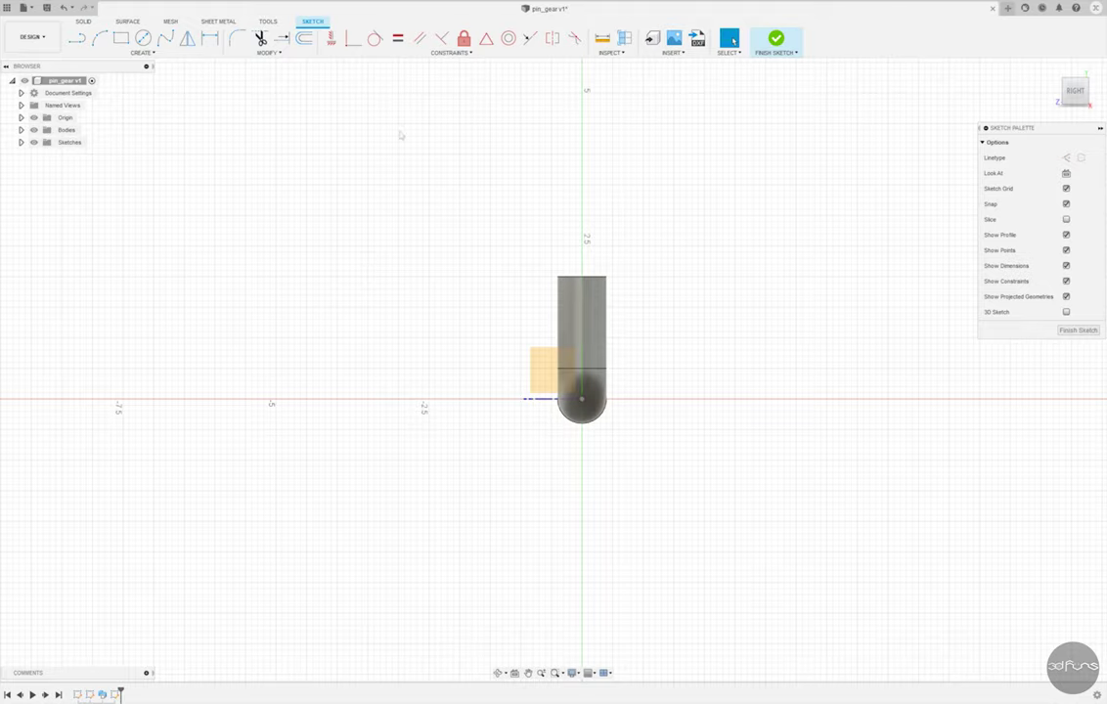
click(143, 37)
click(581, 398)
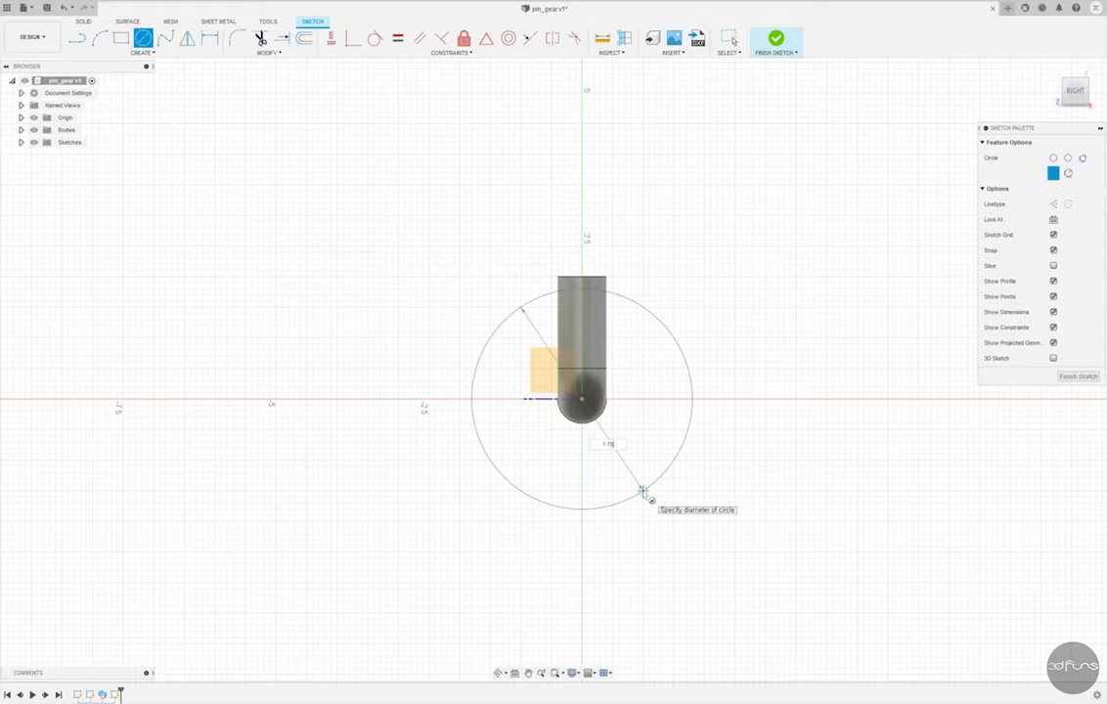
key(Return)
key(Escape)
Extrude the head circle -1 mm as a join, then pick its edges for filleting.
key(e)
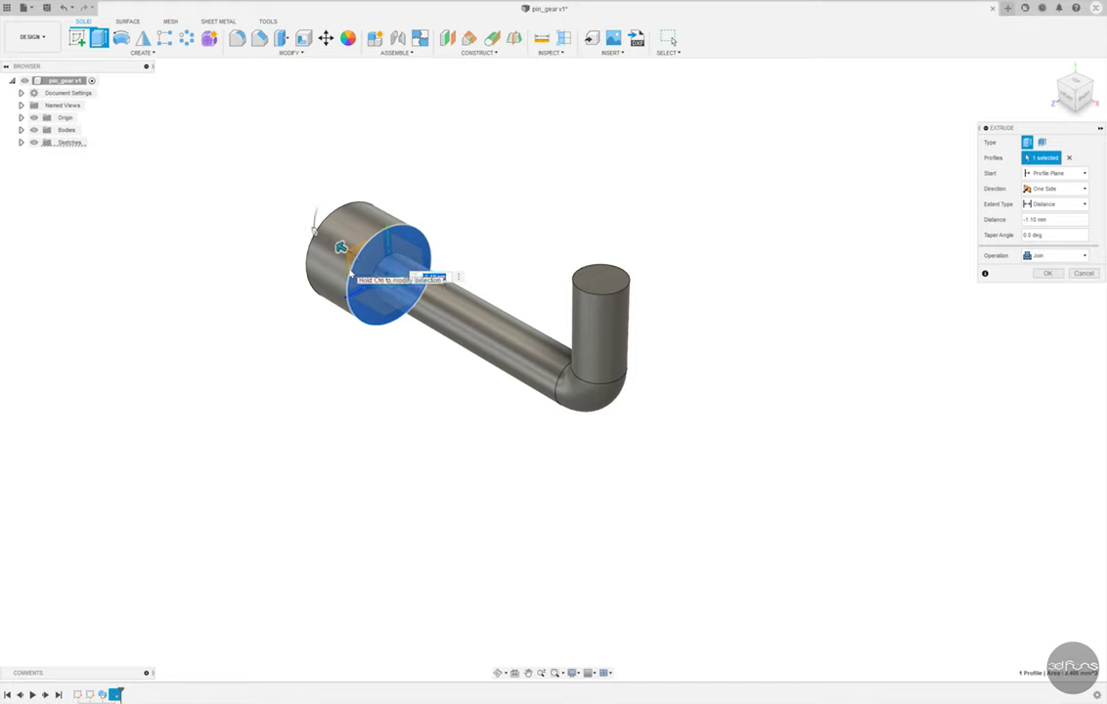
text(-1)
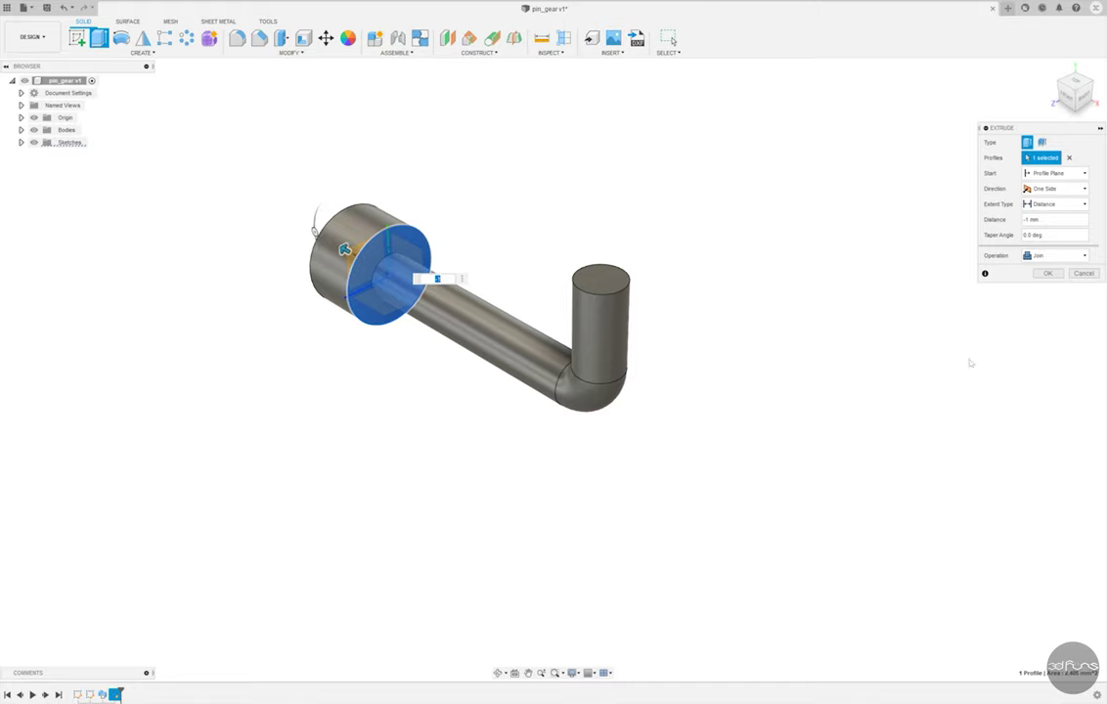
key(Return)
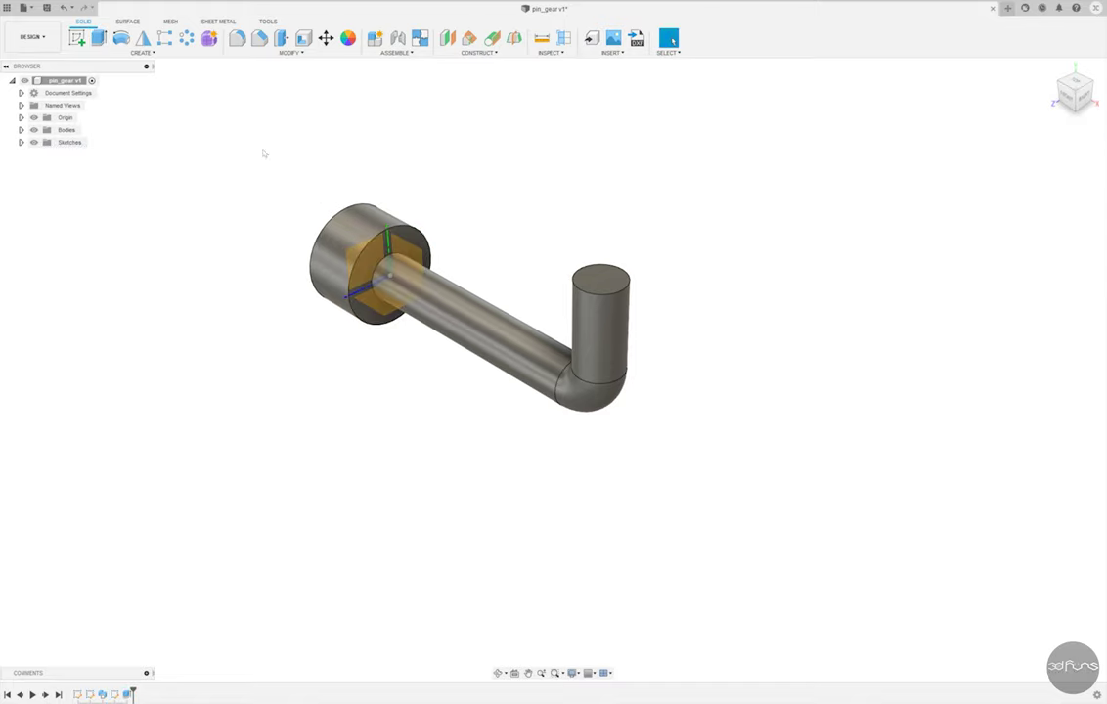
key(f)
click(352, 213)
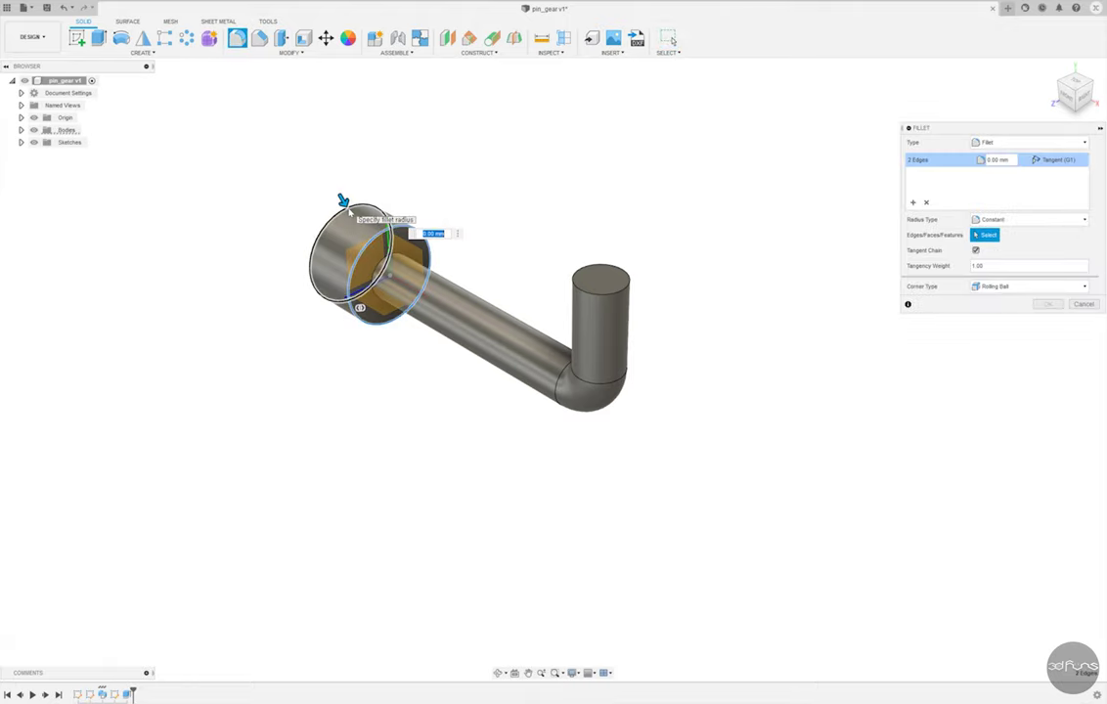
Fillet both disc head edges and save pin_gear as a new version.
key(Return)
key(F6)
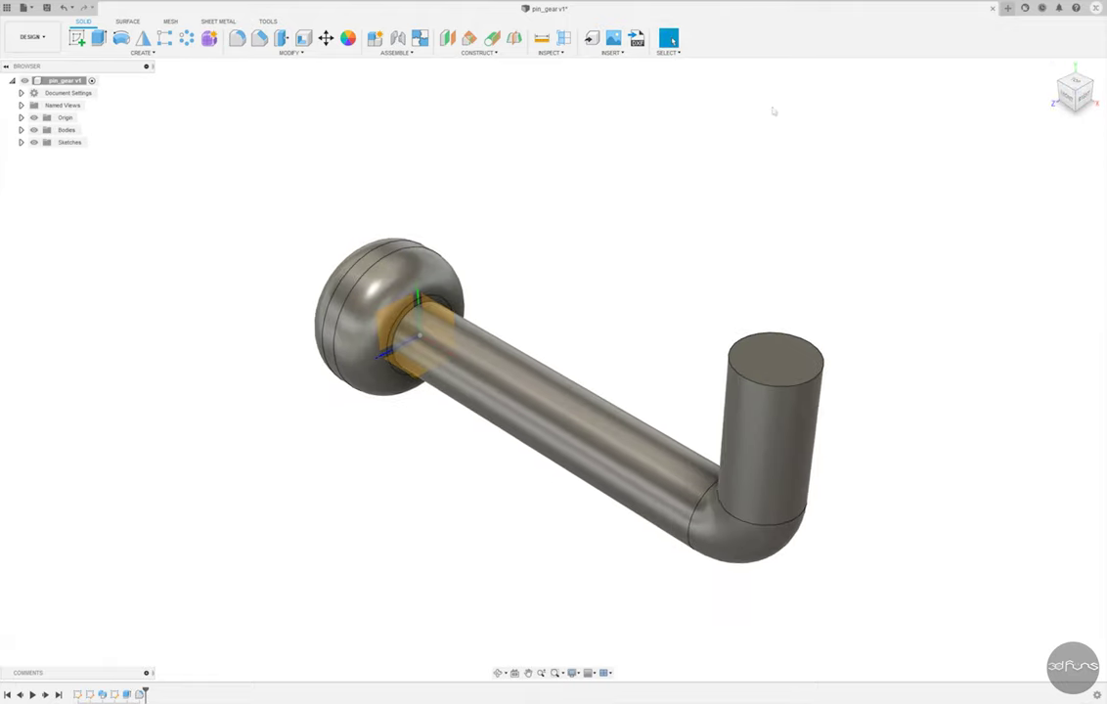
click(46, 8)
click(467, 368)
key(ctrl+s)
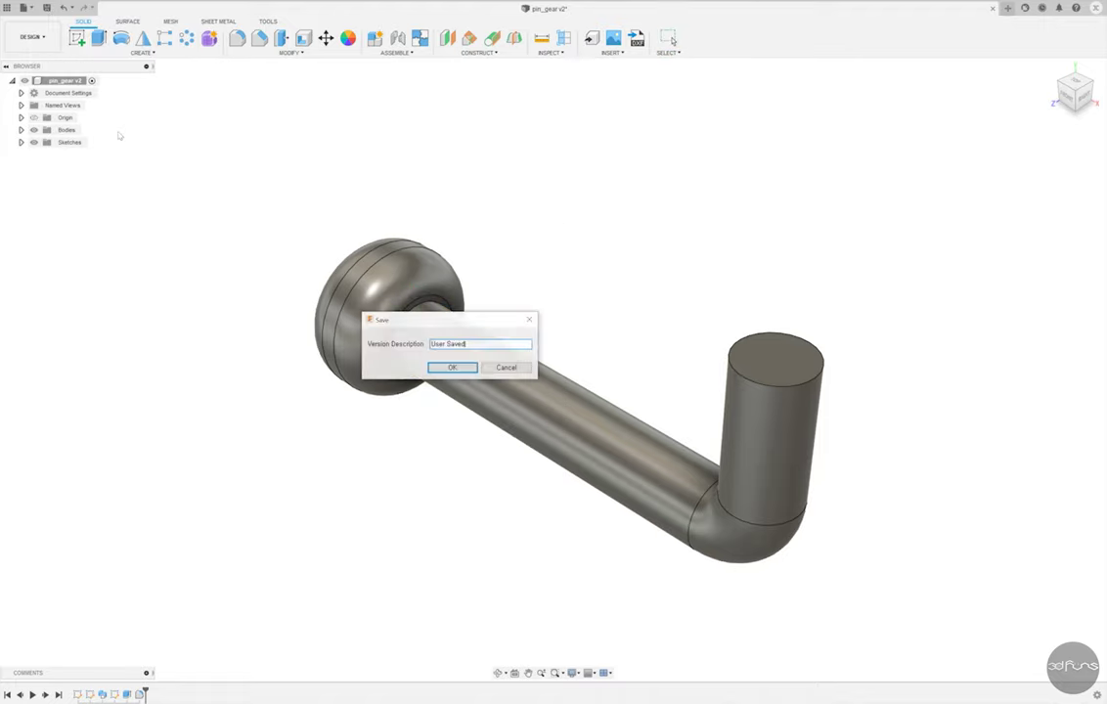
Confirm the pending save, then Save As a copy named pin_gear_wheel.
key(Return)
click(22, 8)
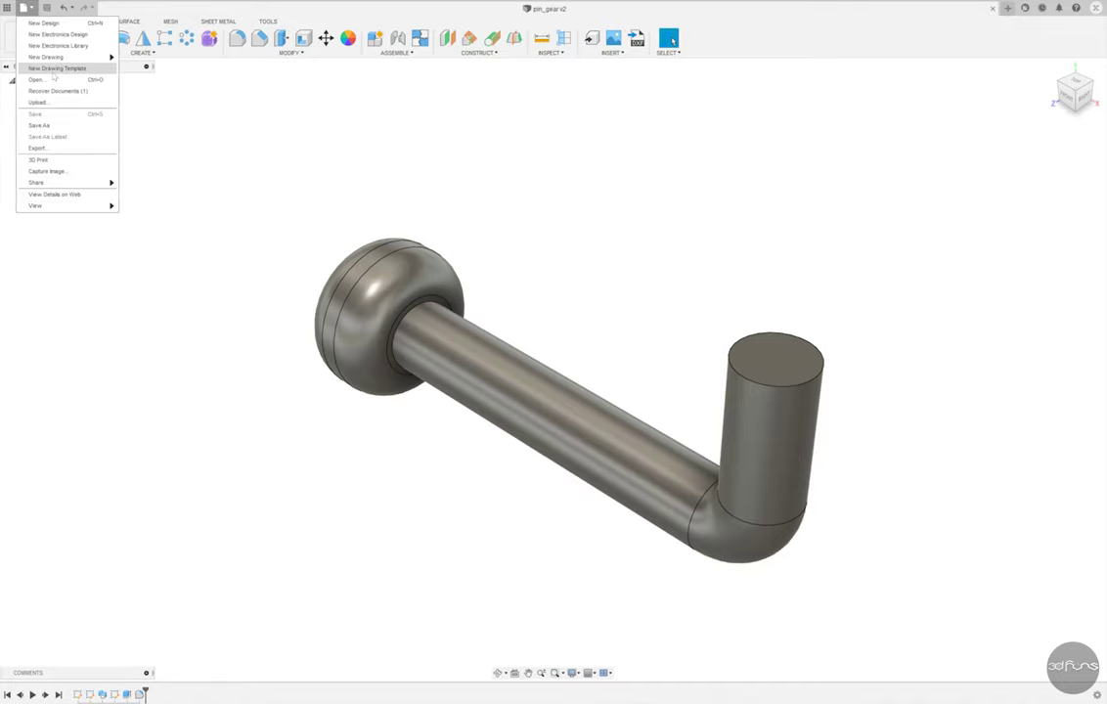
click(44, 110)
text(pin_gear_wheel)
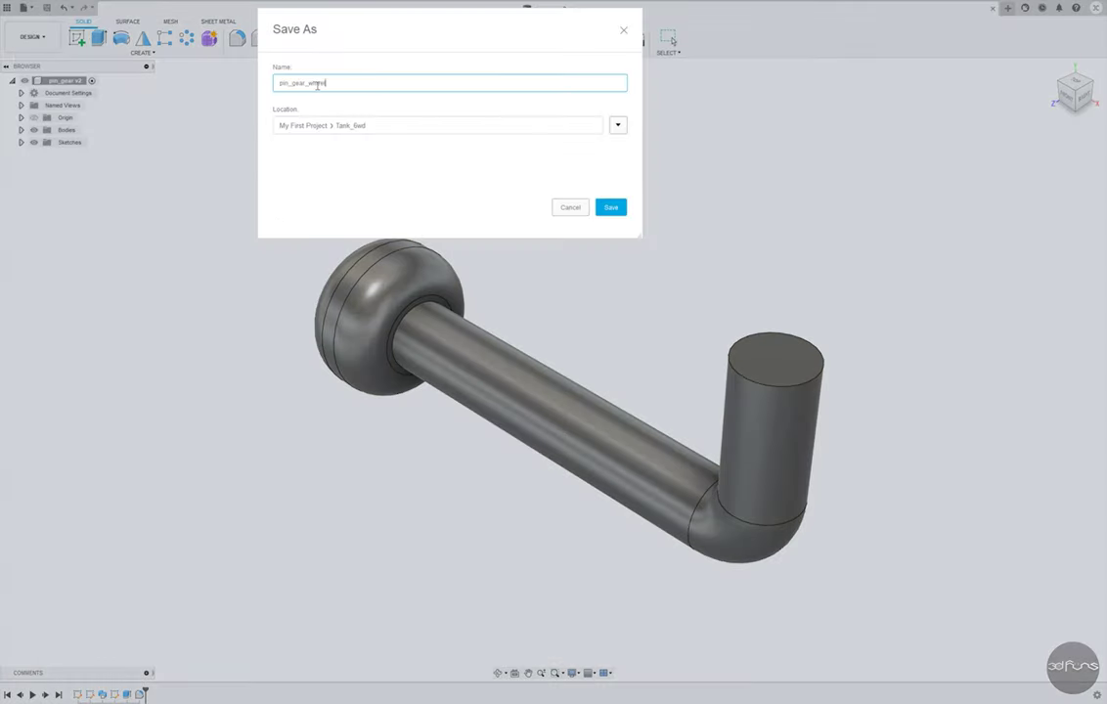
click(616, 212)
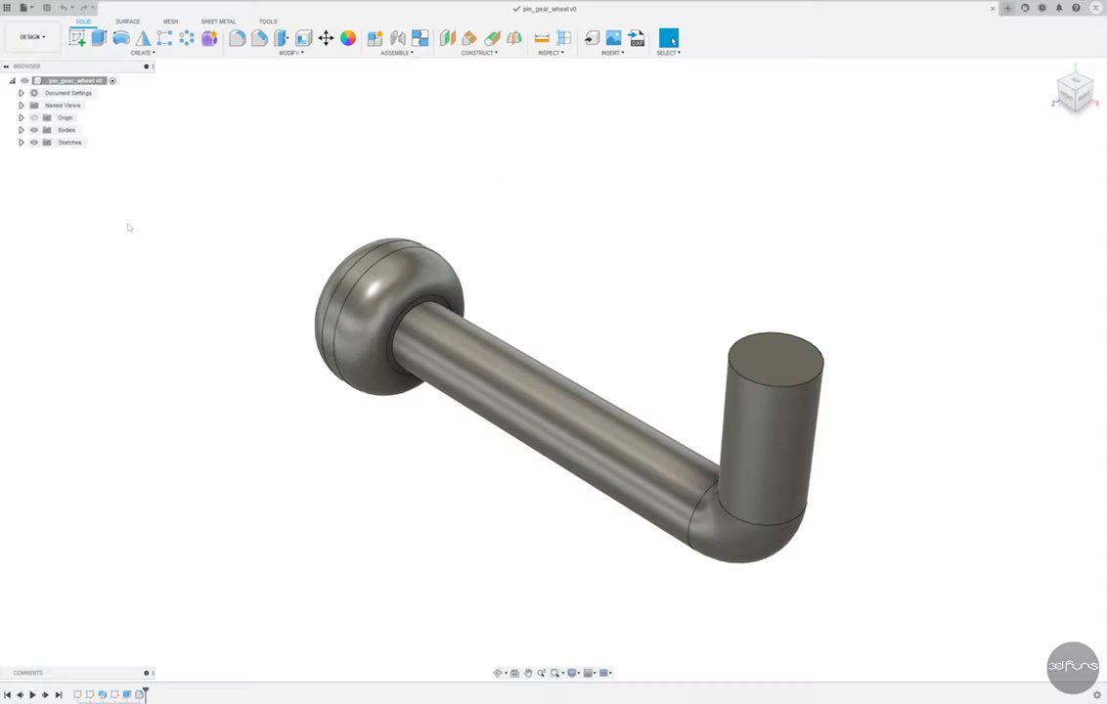
Change the L-shaped path sketch's horizontal length dimension to 11.00, then save pin_gear_wheel.
right_click(79, 694)
click(115, 592)
double_click(502, 531)
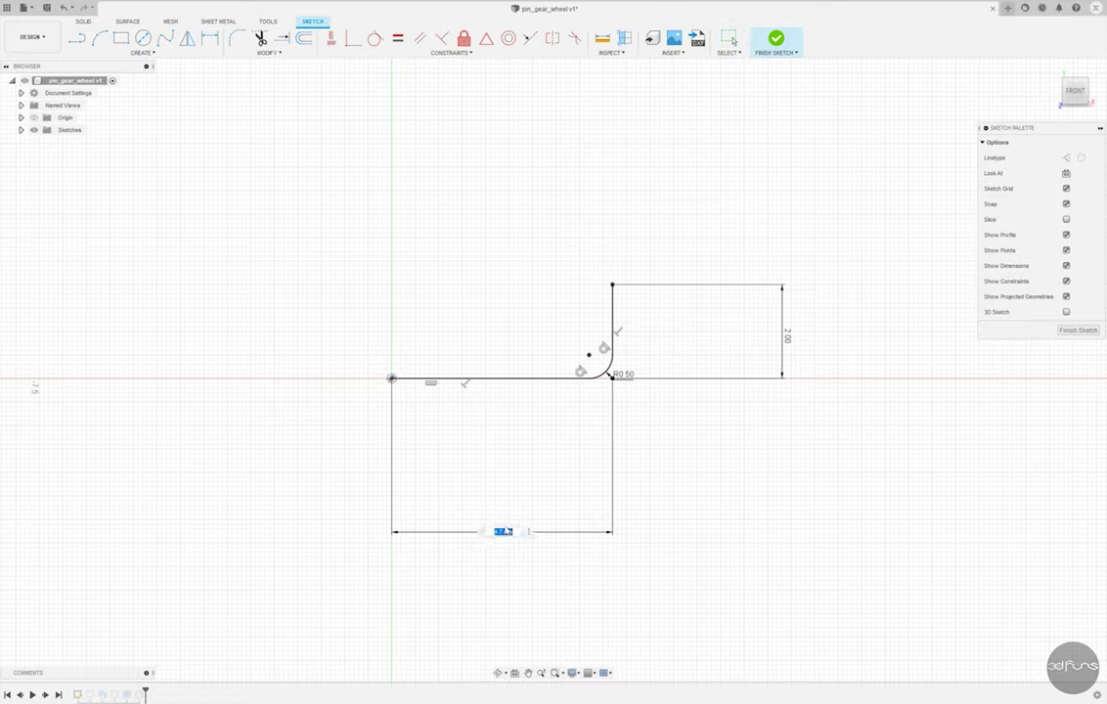
text(1)
key(Return)
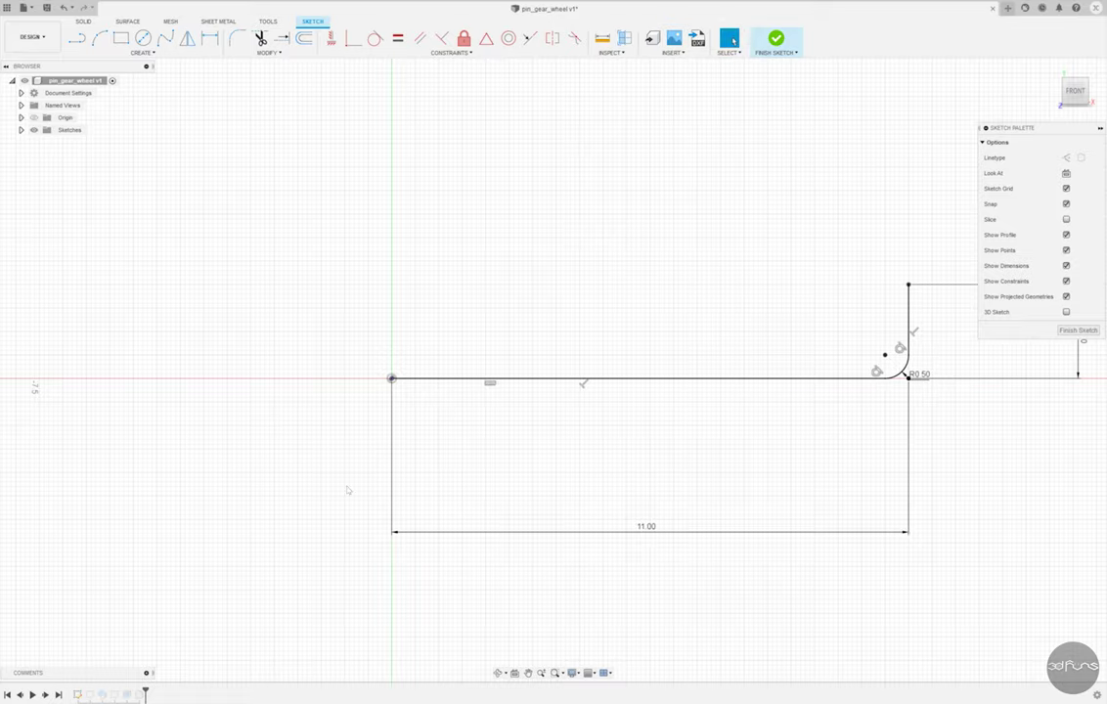
scroll(331, 462, down, 2)
click(762, 44)
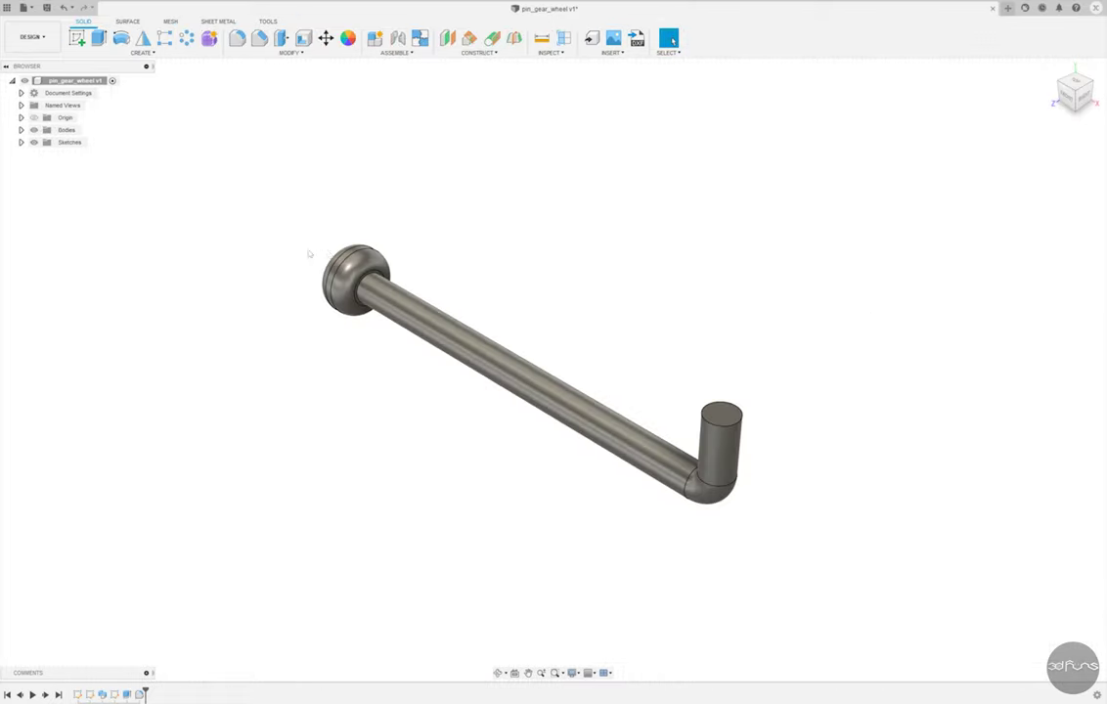
click(46, 8)
key(Return)
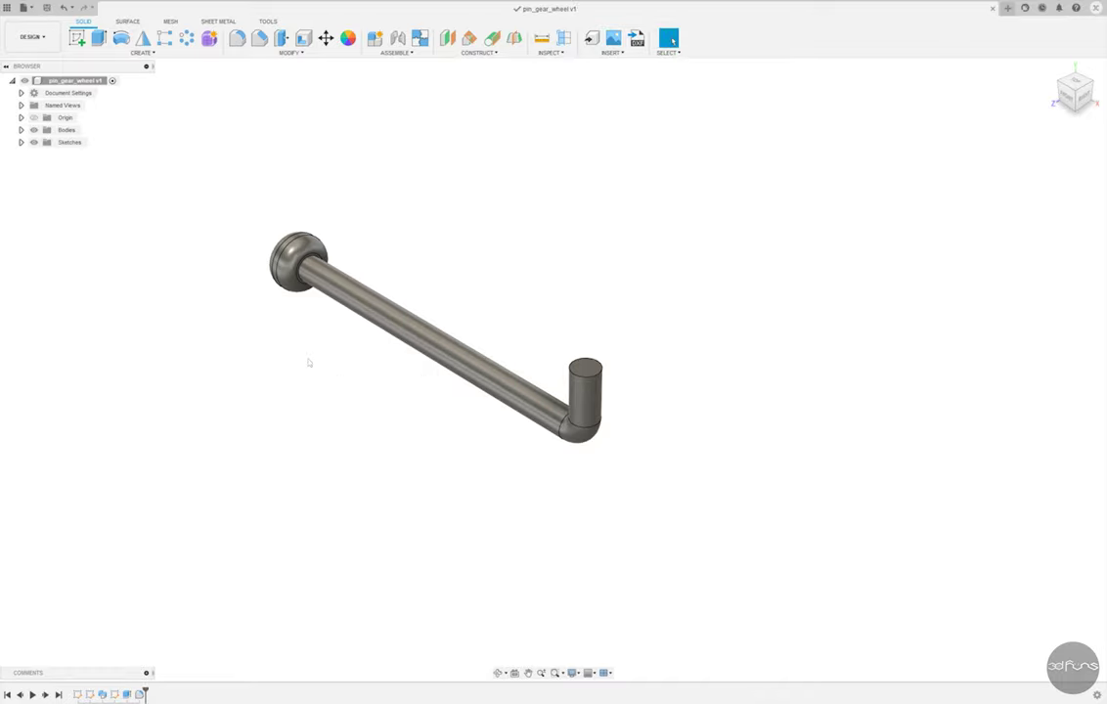